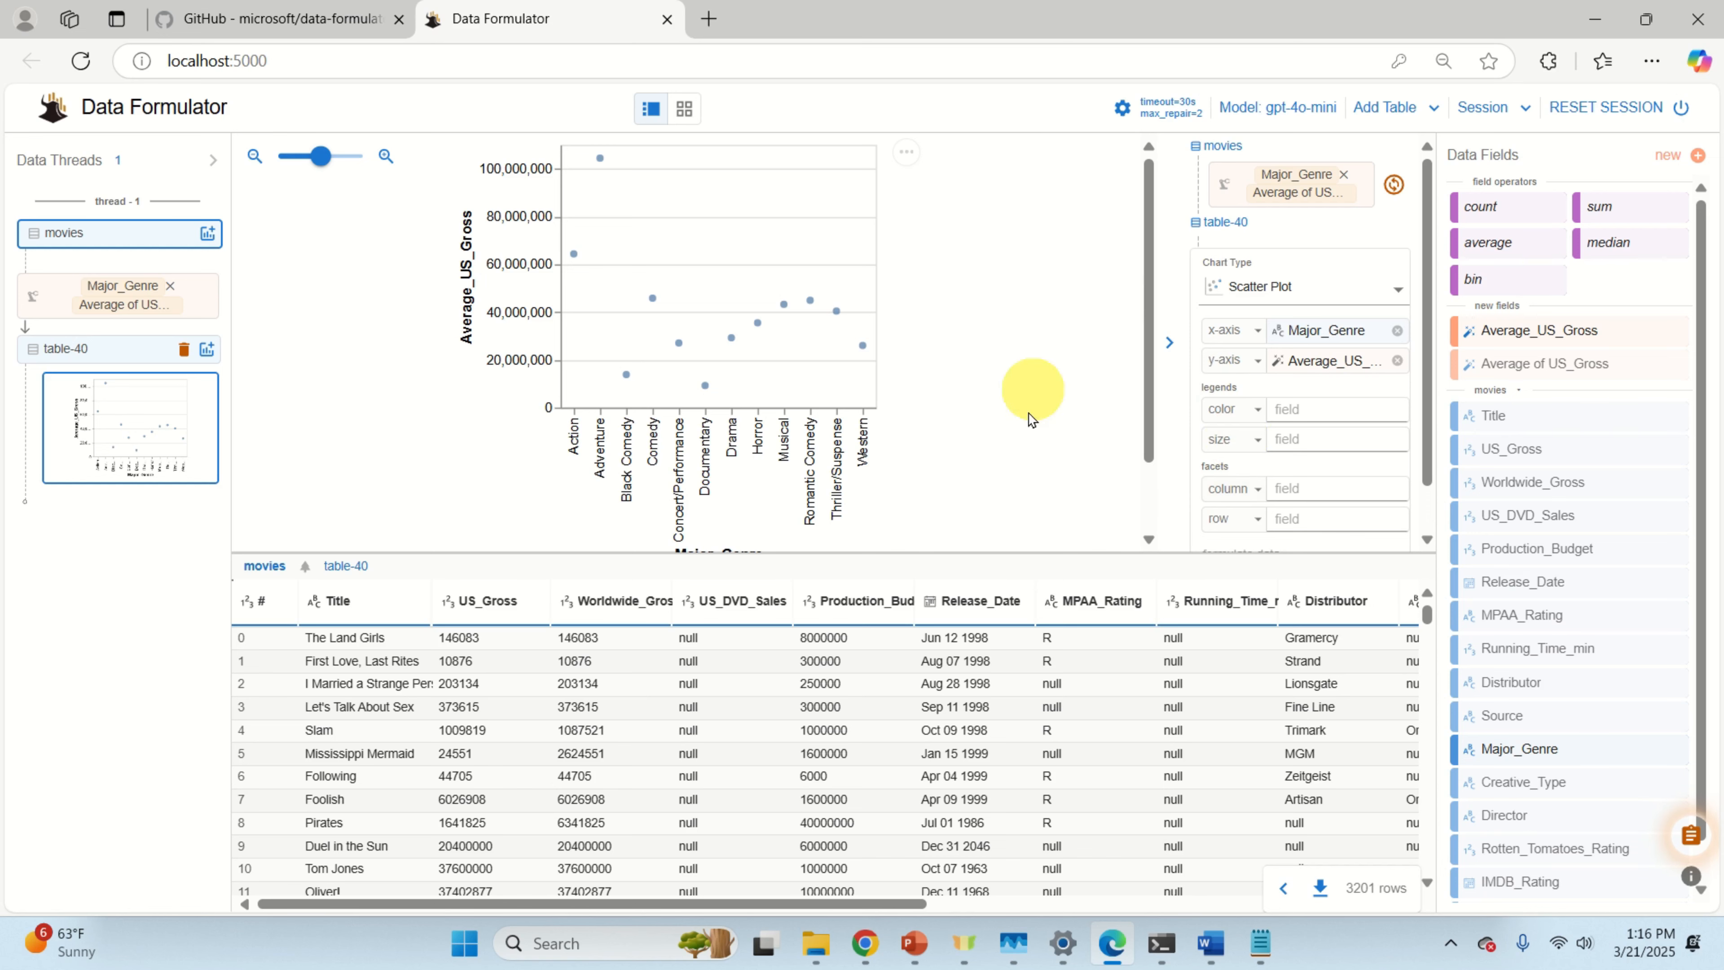
Step: Drag the chart/table divider so the movies table gets more room than the chart
drag(536, 554, 572, 182)
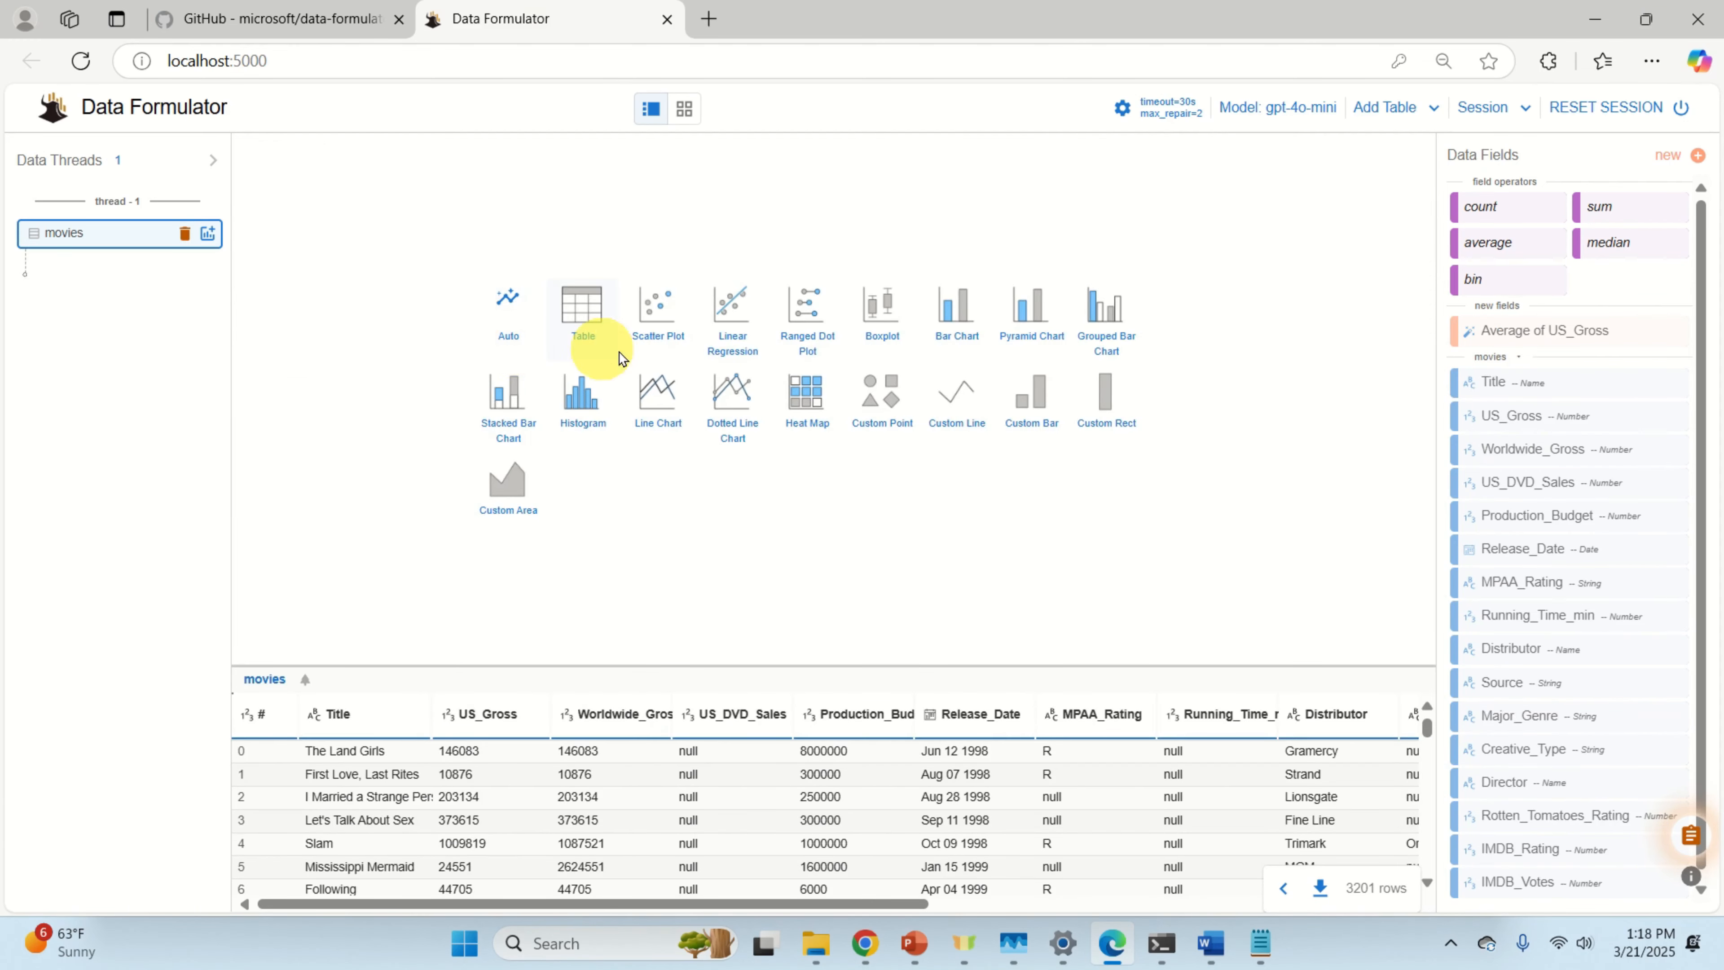
Step: Build a Scatter Plot with Major_Genre on the x-axis and US_Gross on the y-axis
click(656, 331)
drag(896, 662, 904, 558)
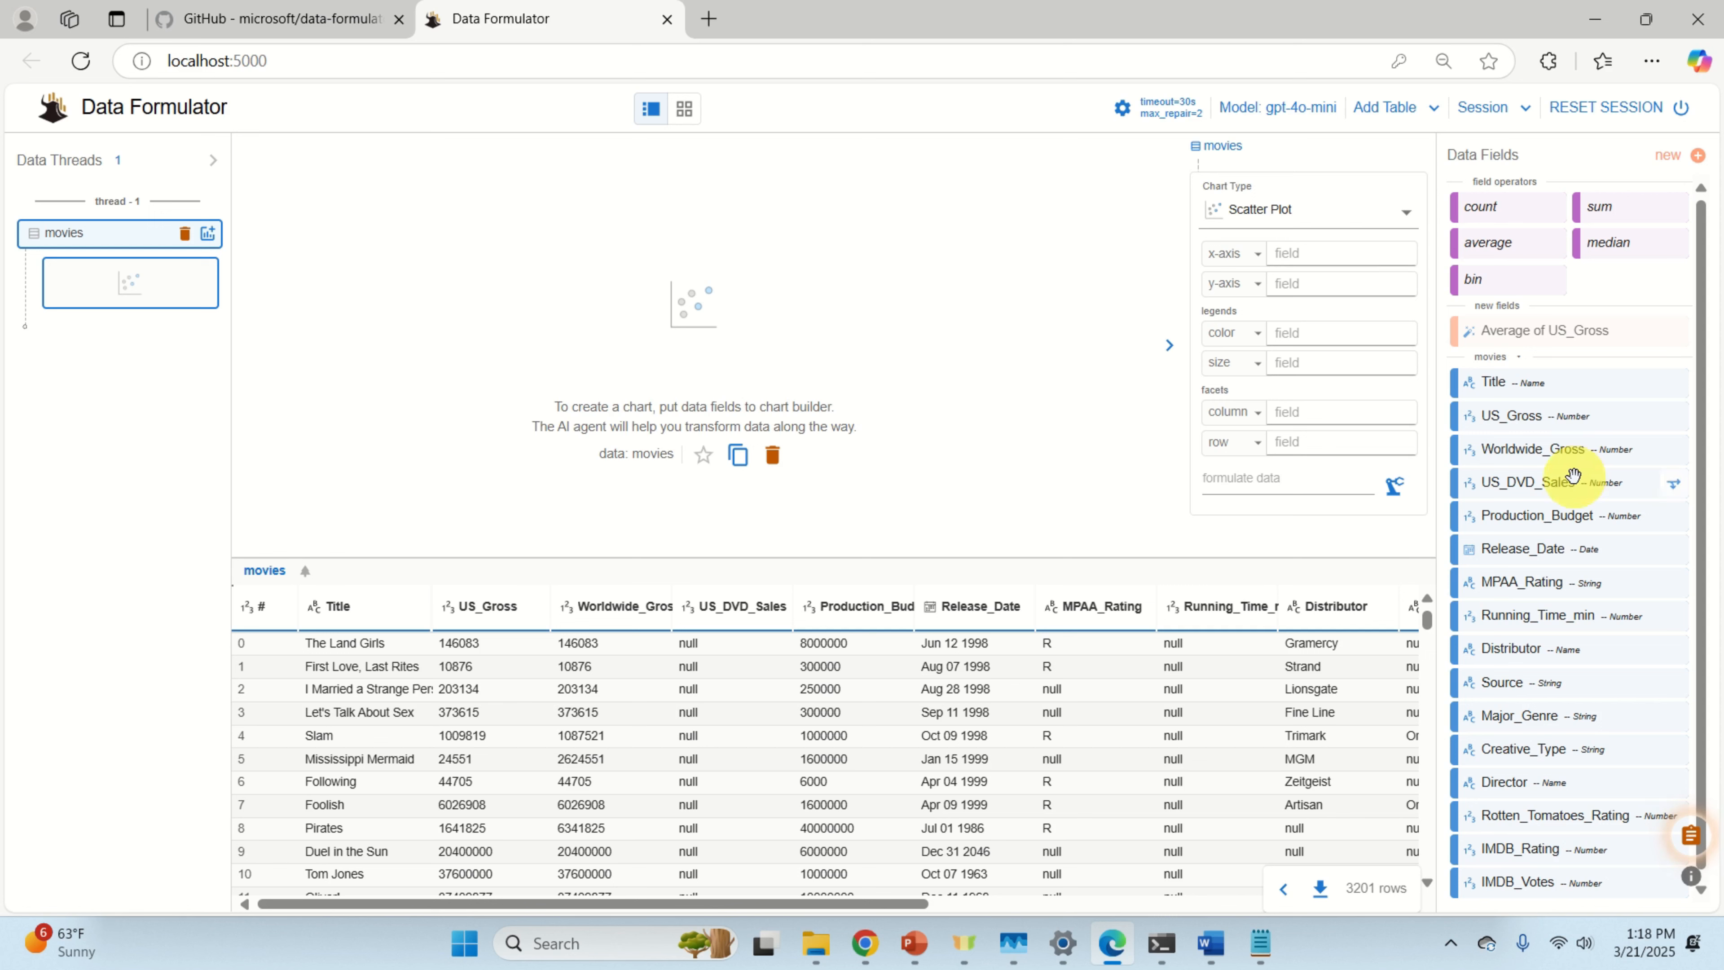
scroll(1569, 472, down, 1)
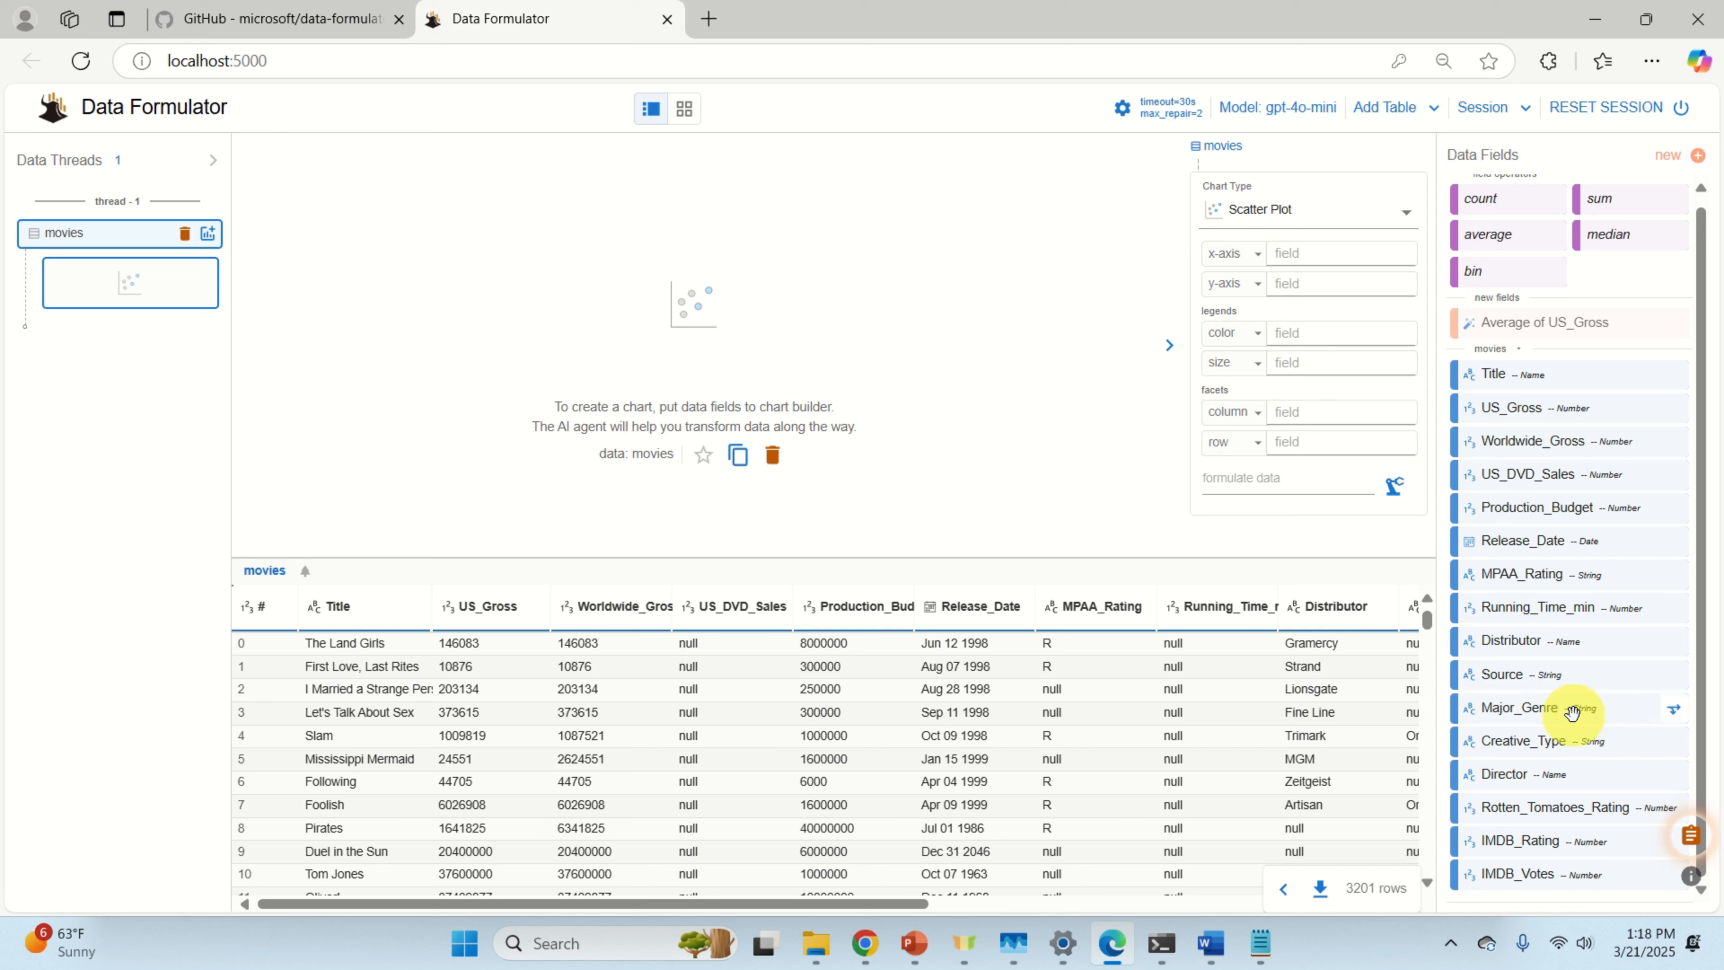
drag(1569, 708, 1383, 261)
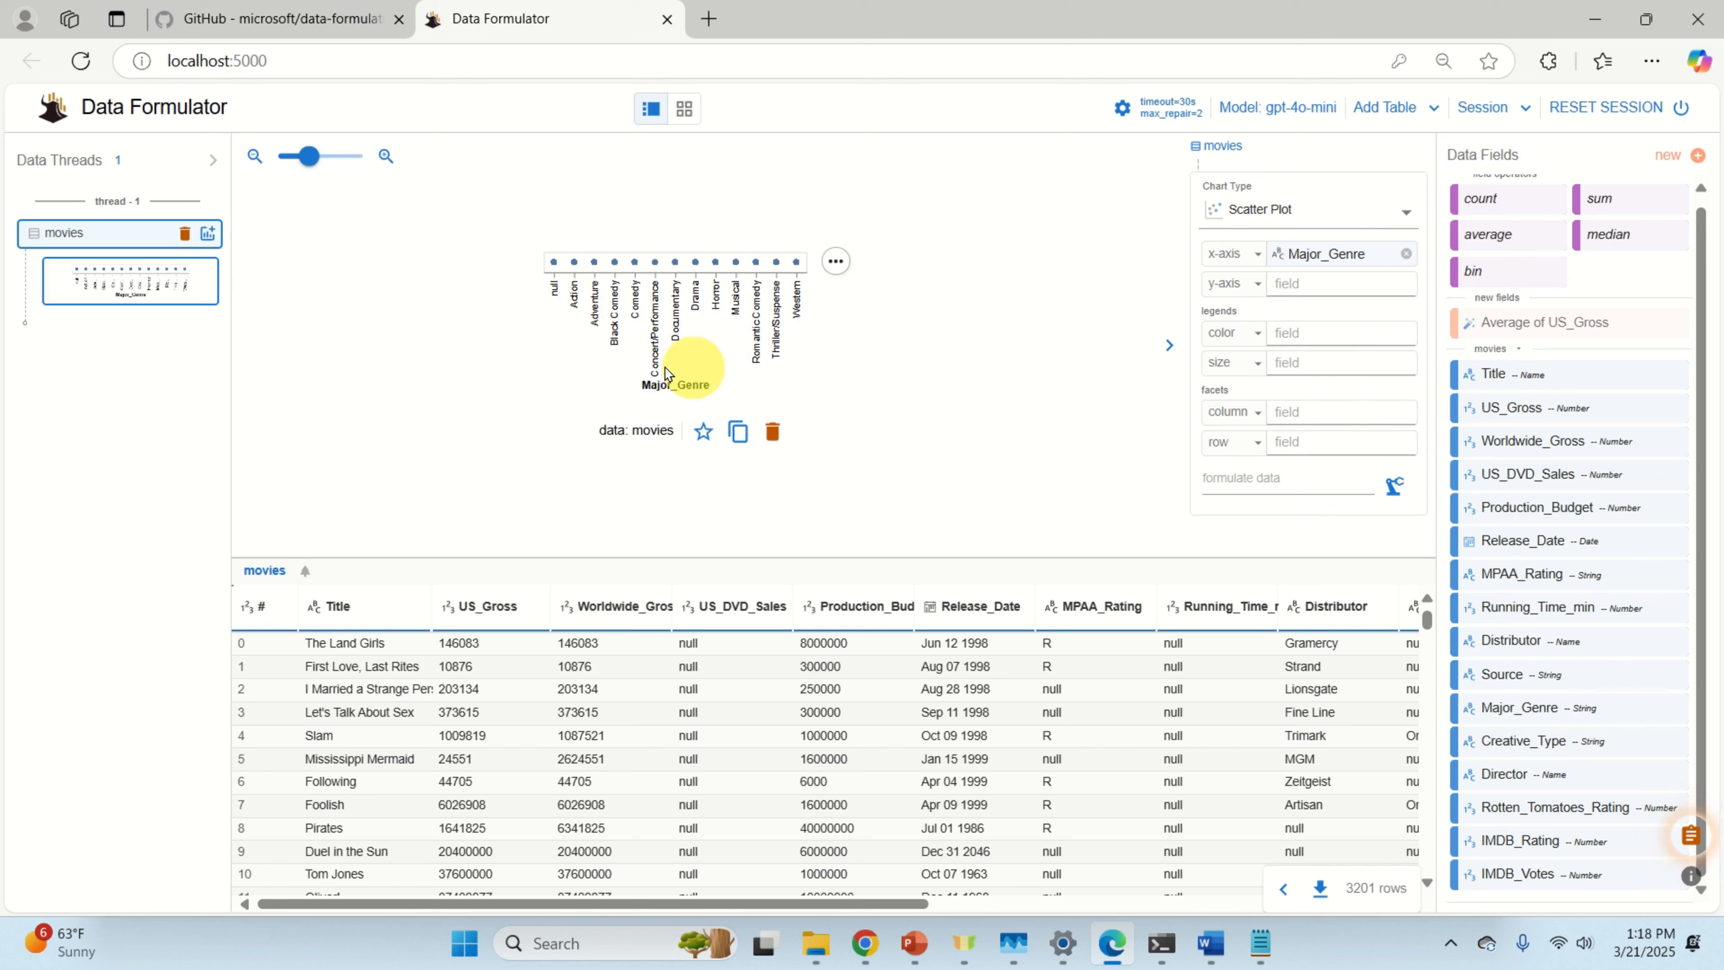
drag(314, 163, 351, 160)
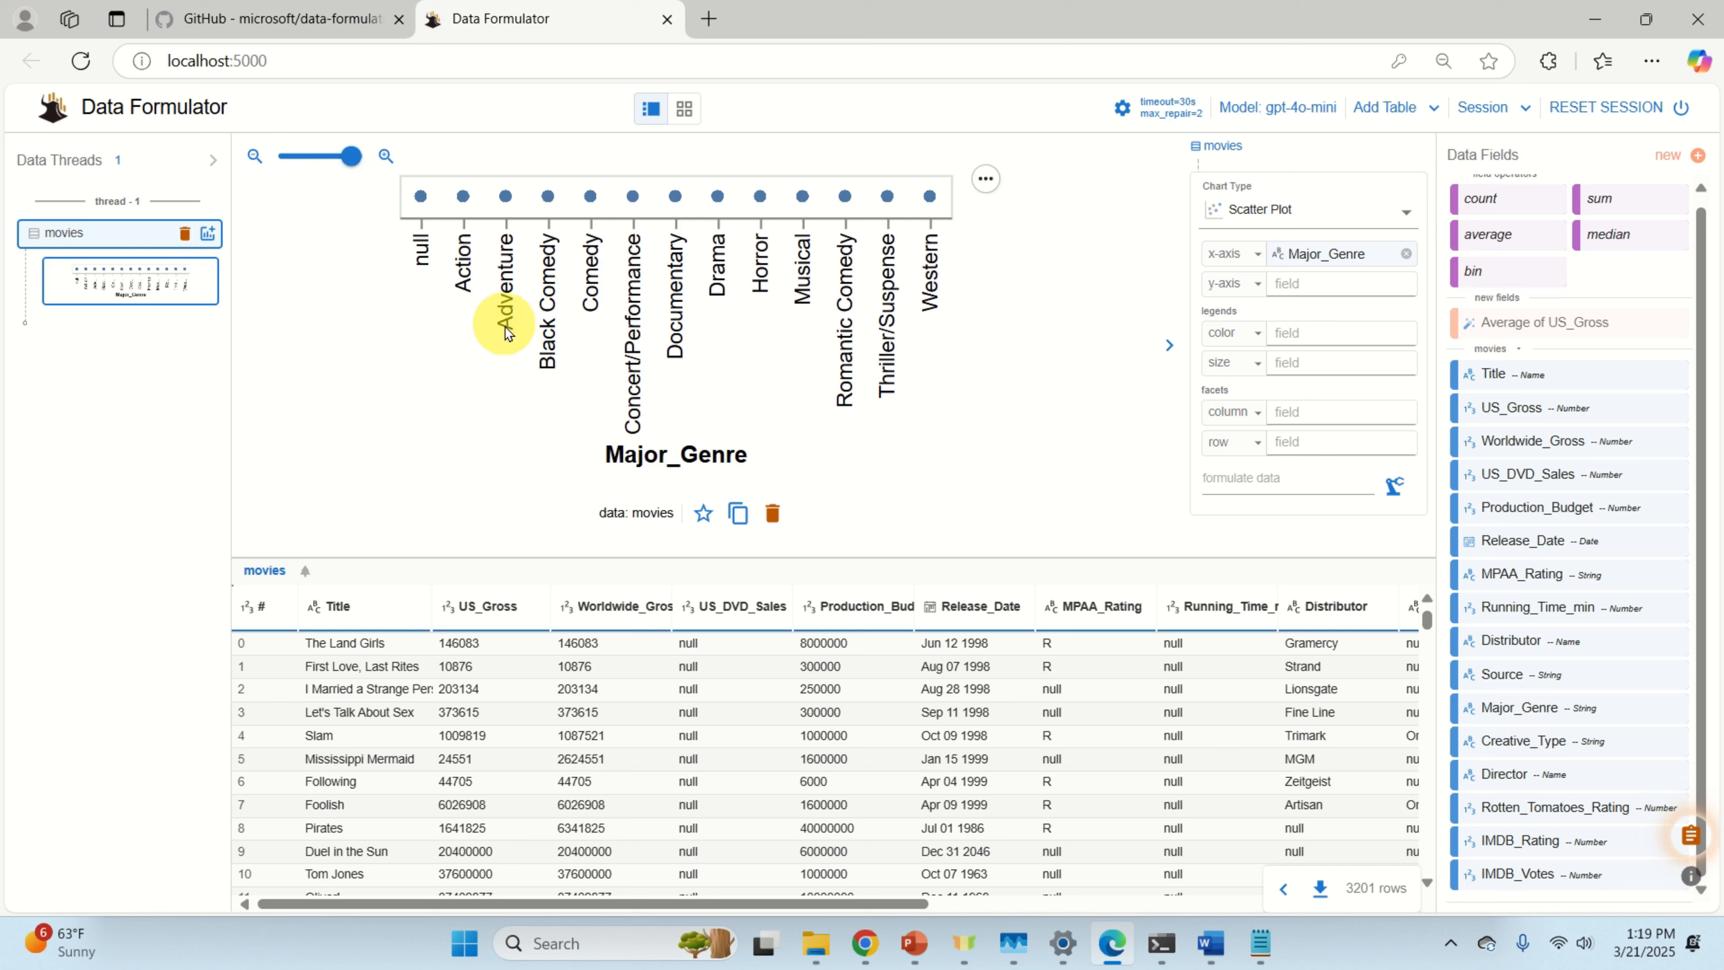
drag(351, 158, 315, 162)
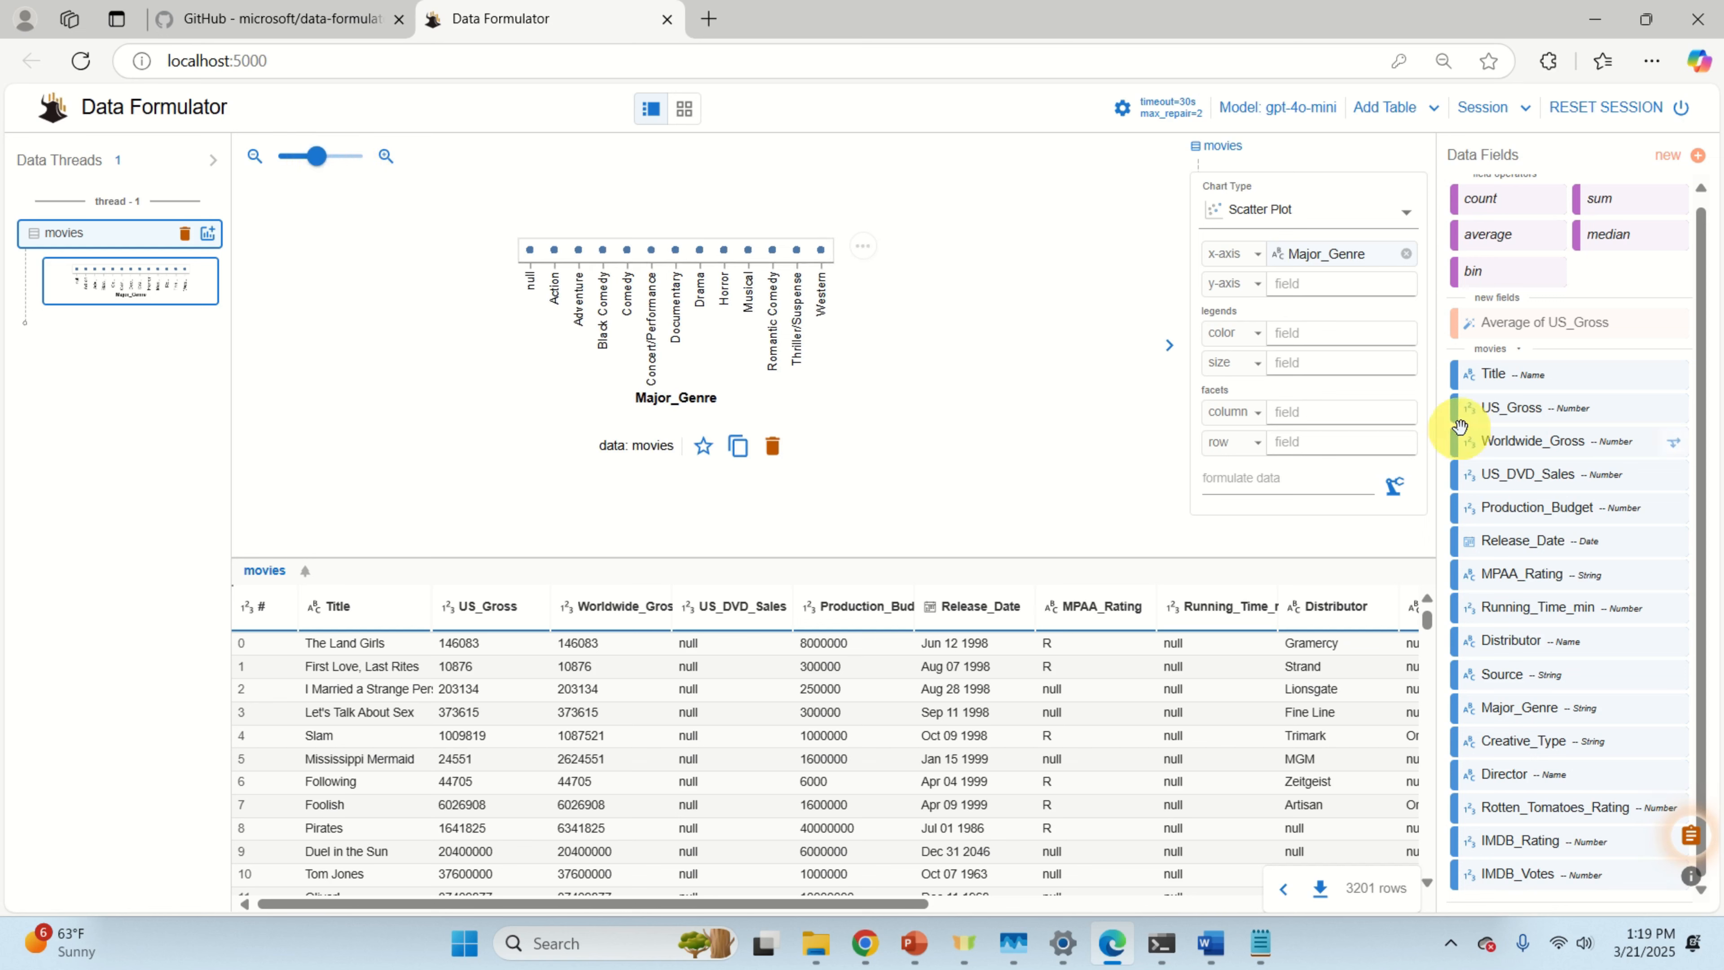
drag(1565, 414, 1374, 293)
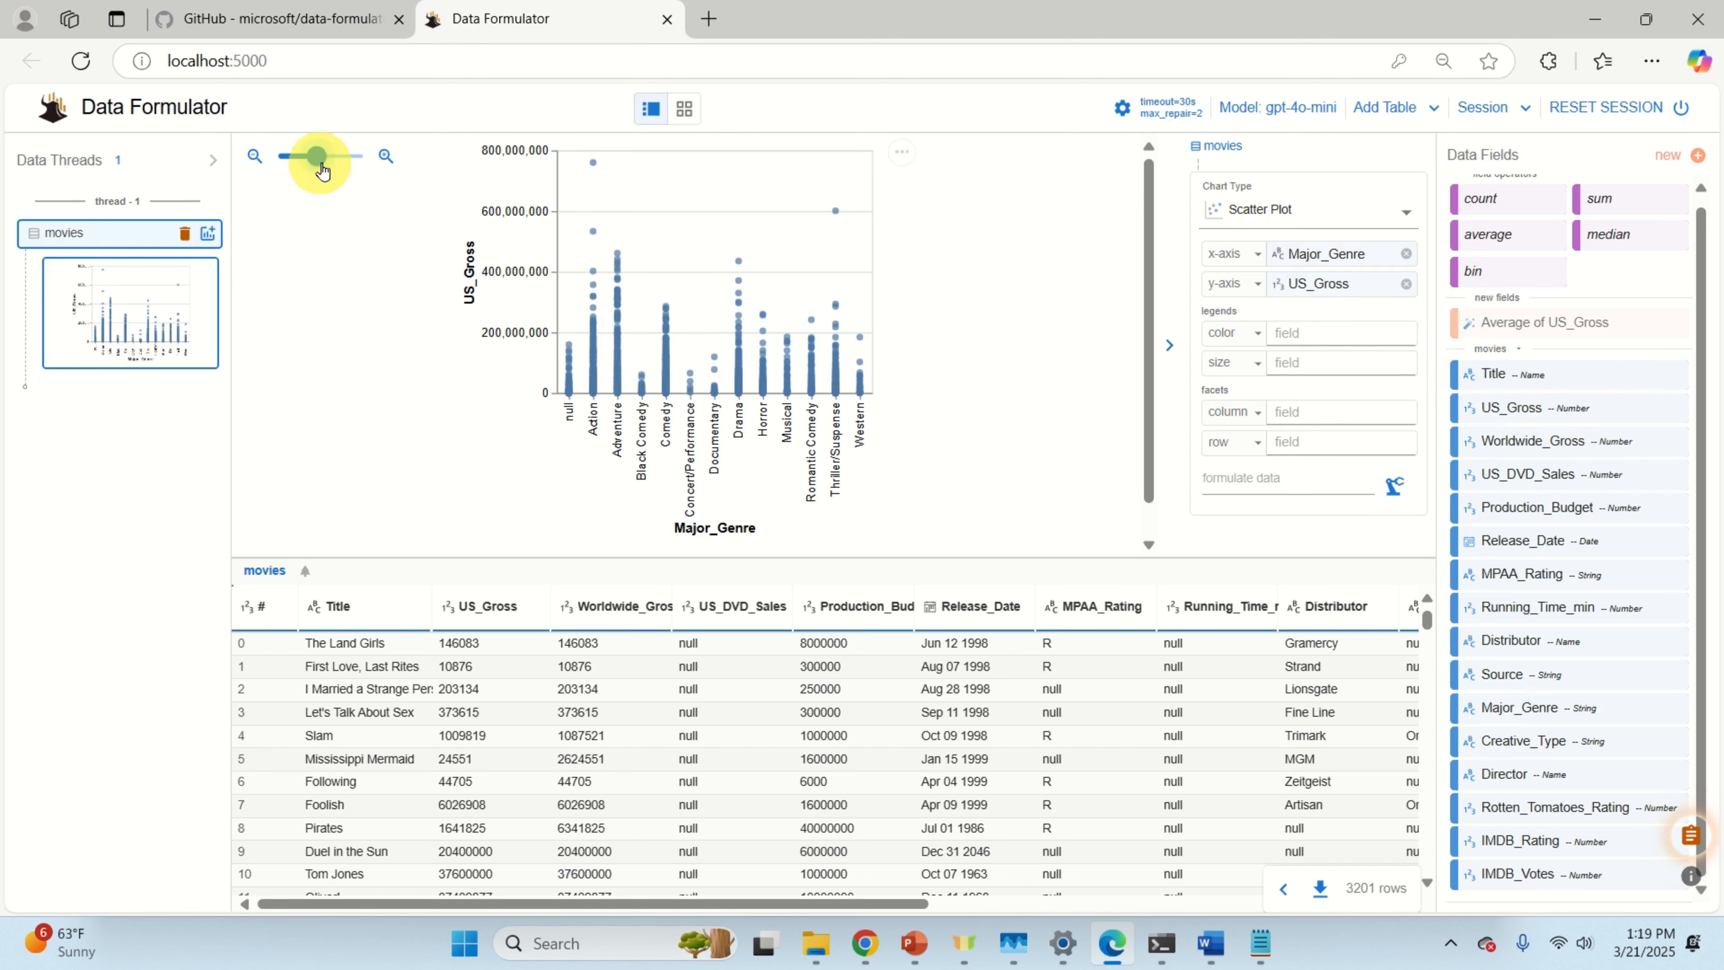
Step: Slide the chart zoom to the right to enlarge the genre scatter plot
mouse_move(322, 170)
mouse_down()
mouse_move(343, 165)
mouse_move(327, 163)
mouse_up()
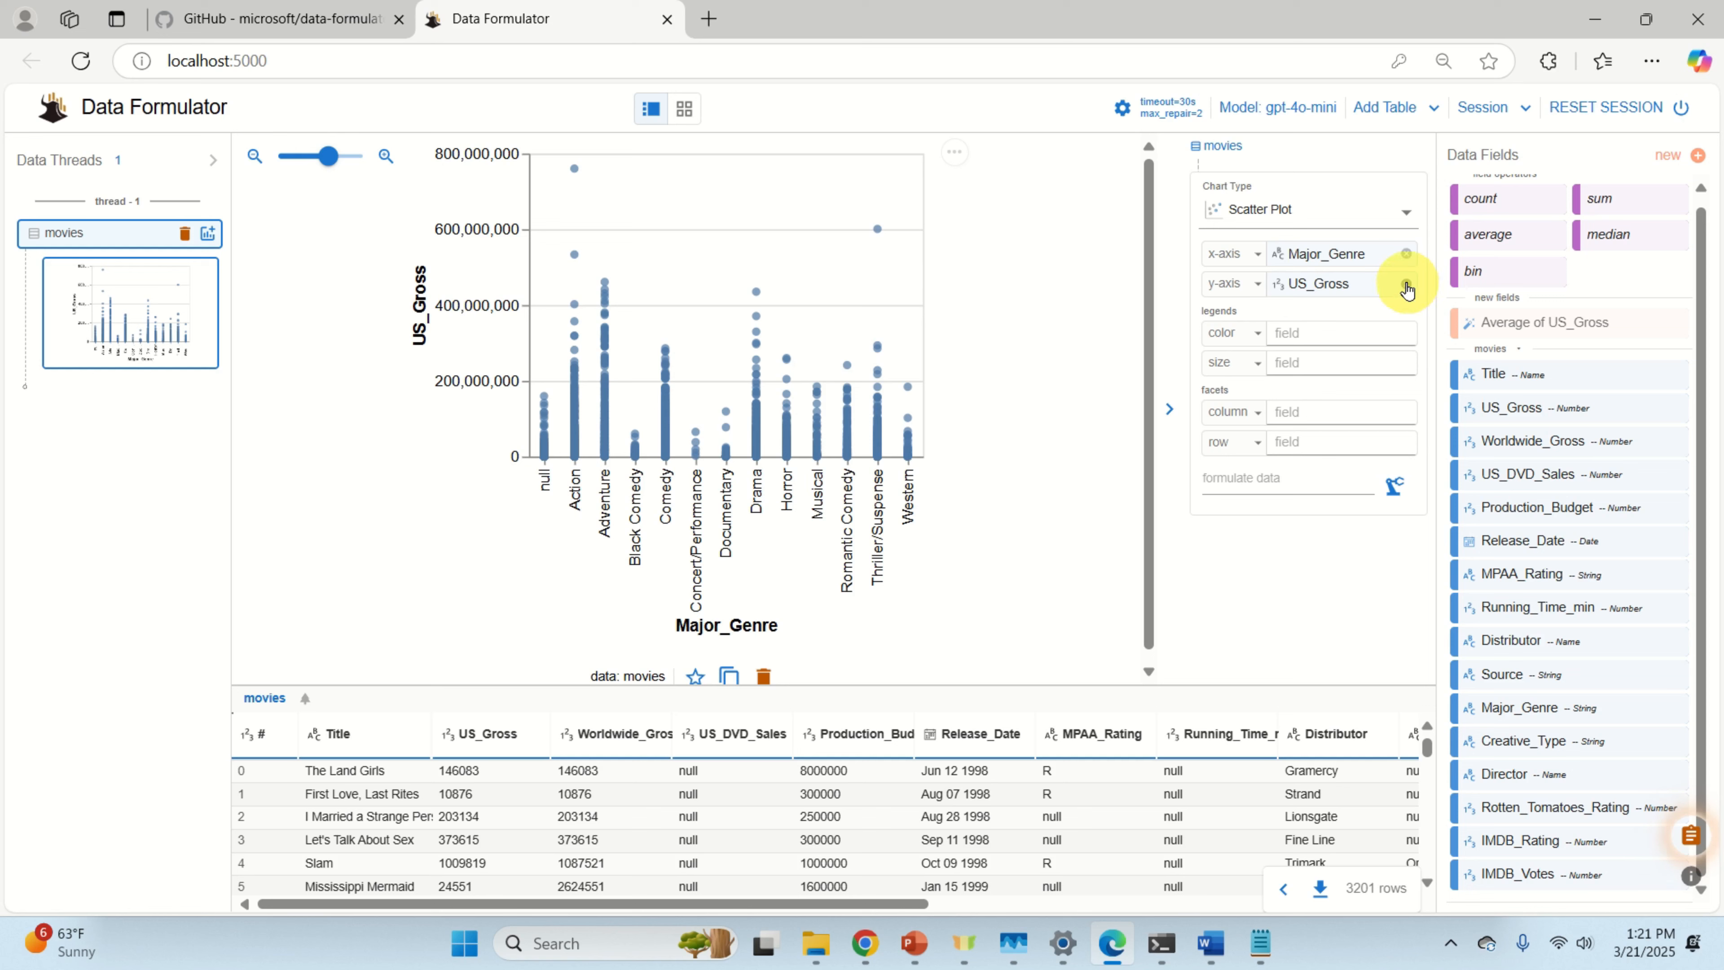
Step: Replace US_Gross on the y-axis with a new 'Average of US_Gross' field and formulate it
click(1406, 288)
click(1329, 282)
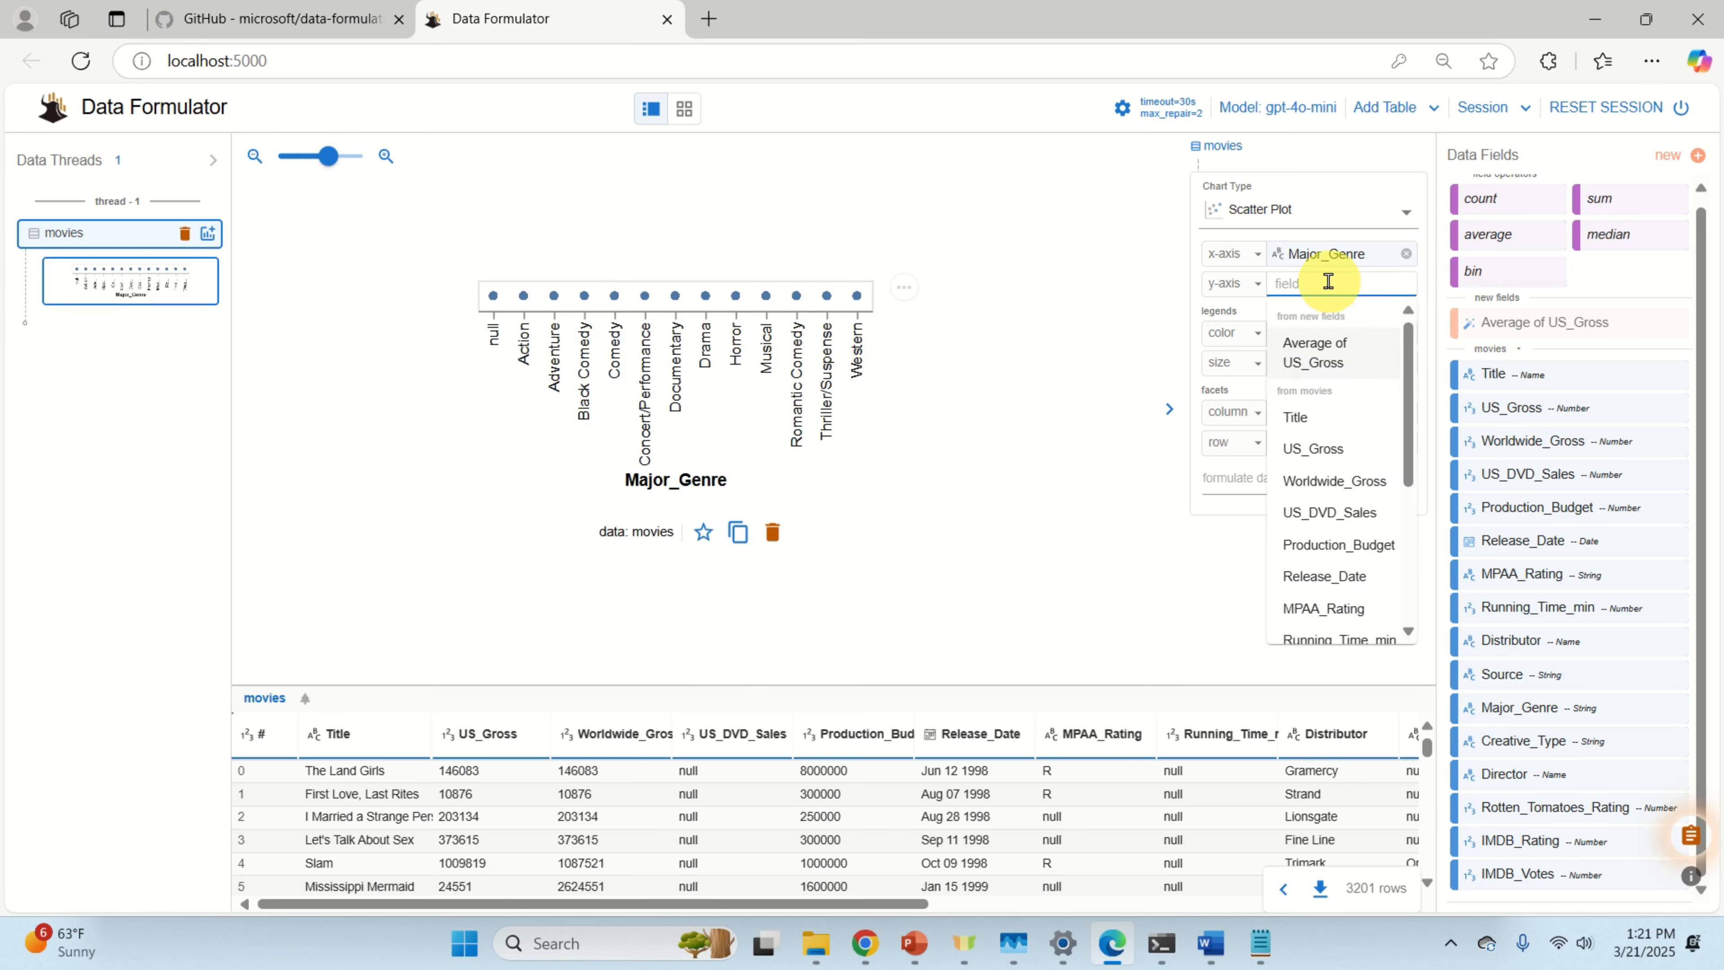
text(Average of US)
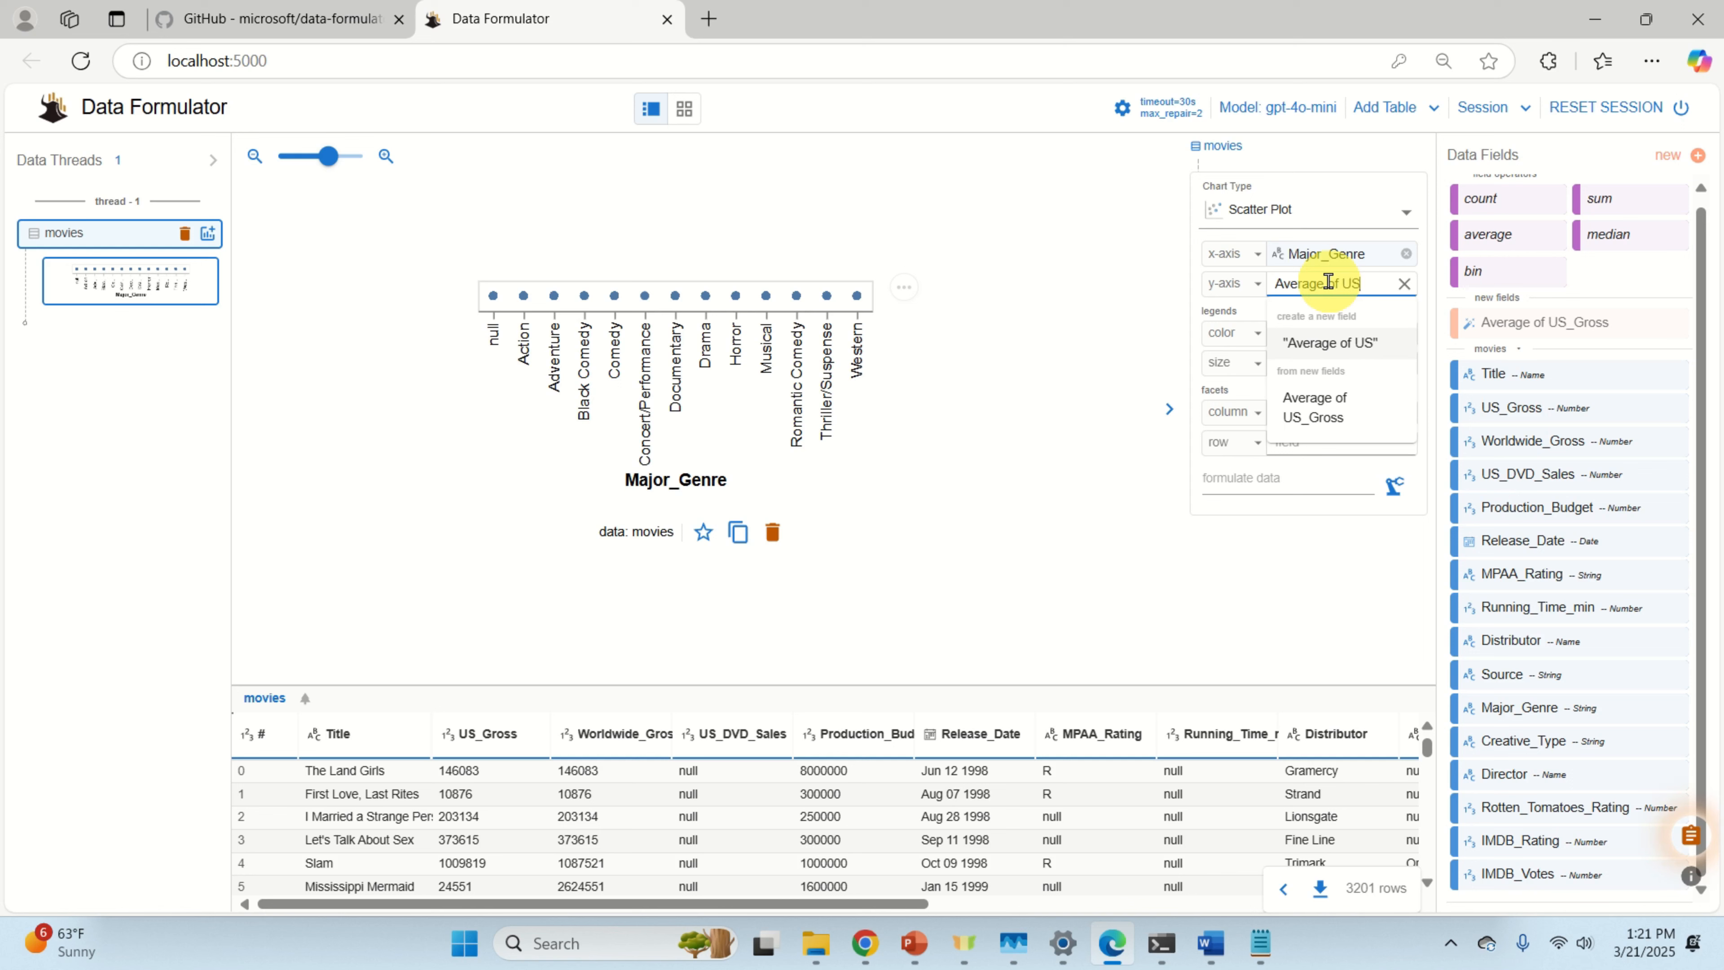
text(_Gross)
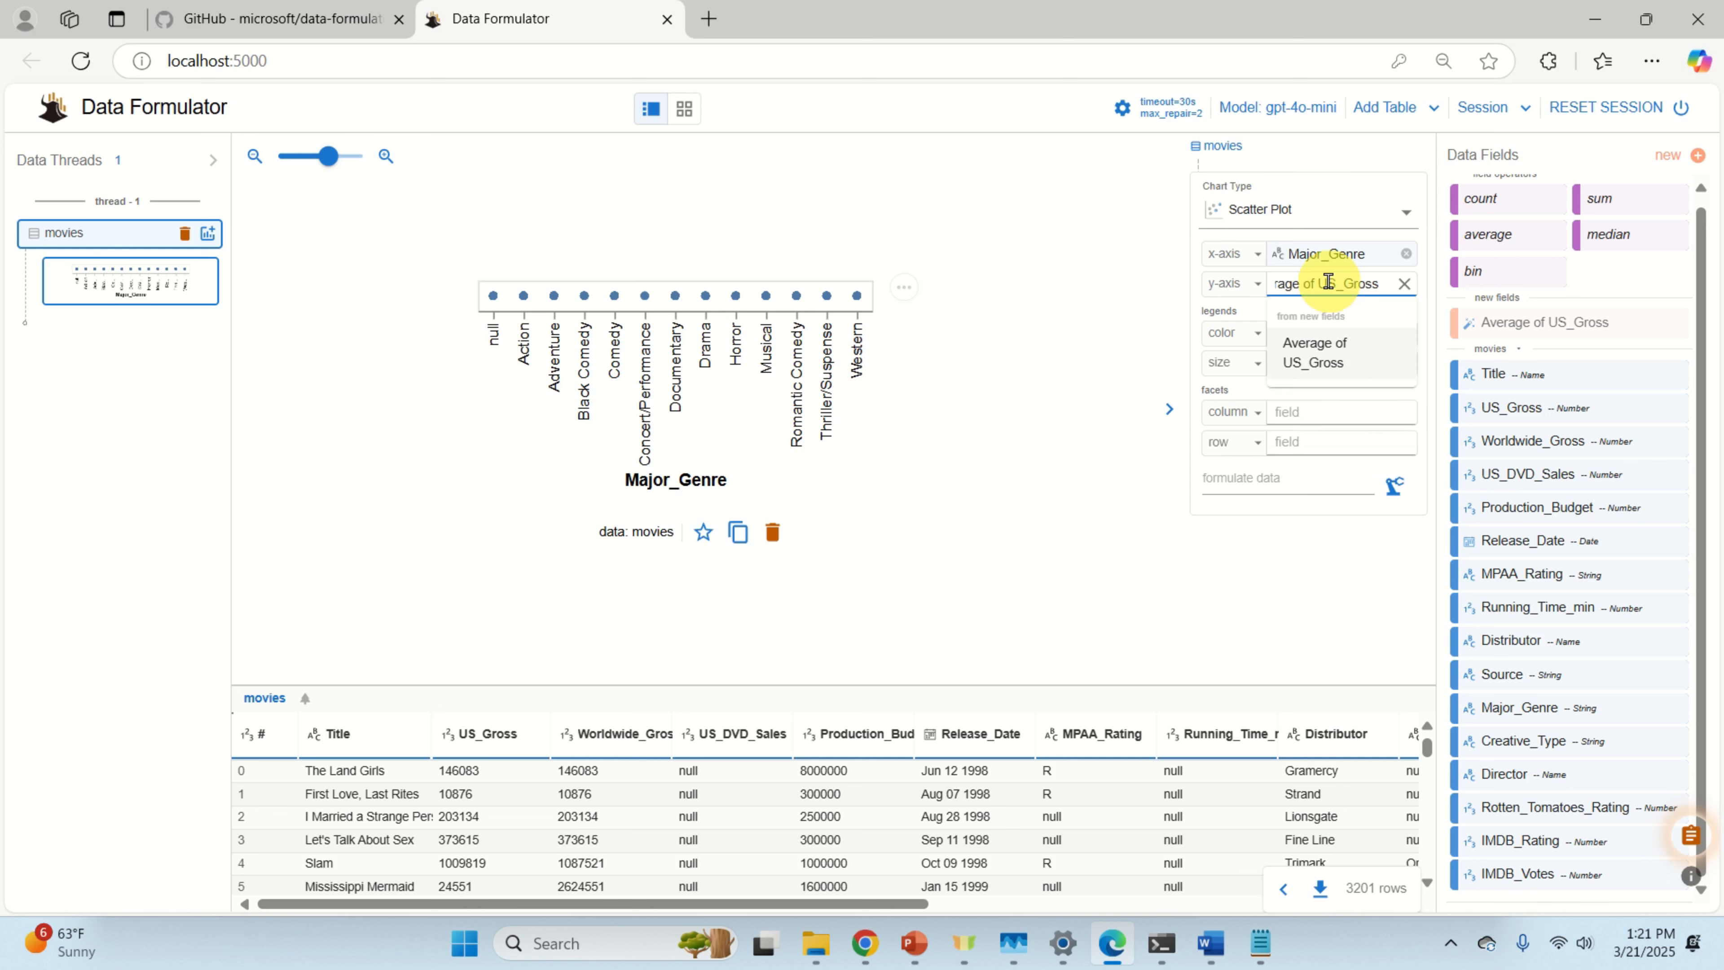
key(Return)
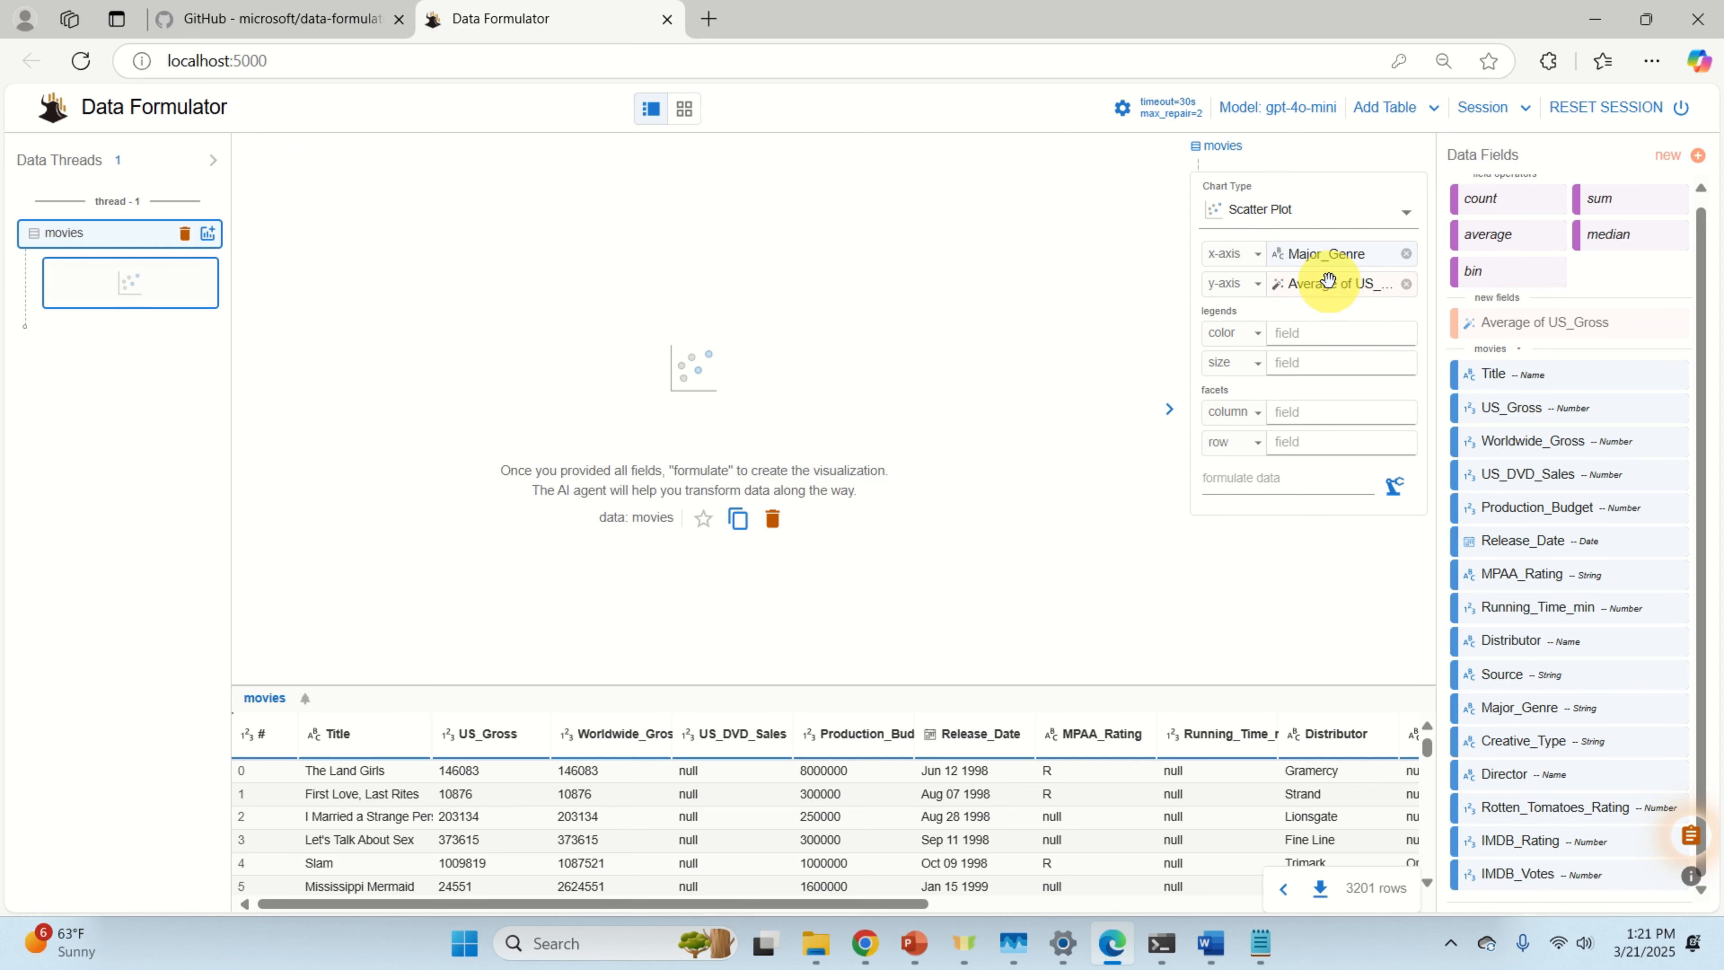
click(1392, 499)
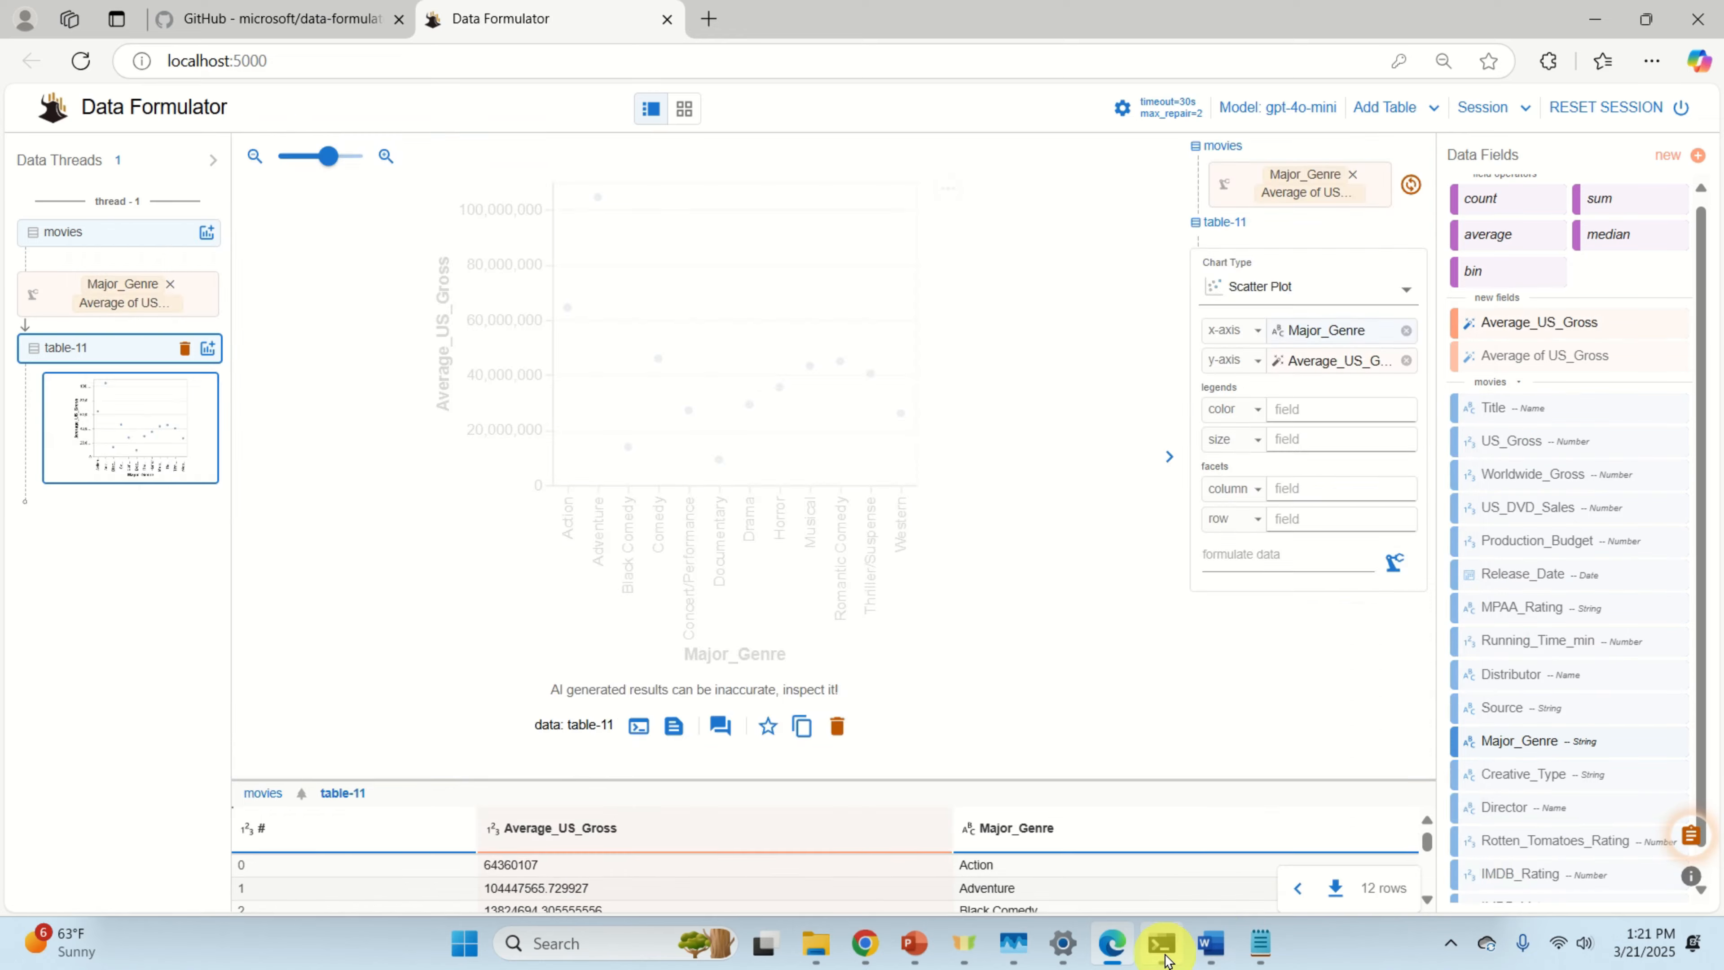
Step: Scroll through the server log's generated averaging code, then return to Data Formulator in Edge
click(1162, 944)
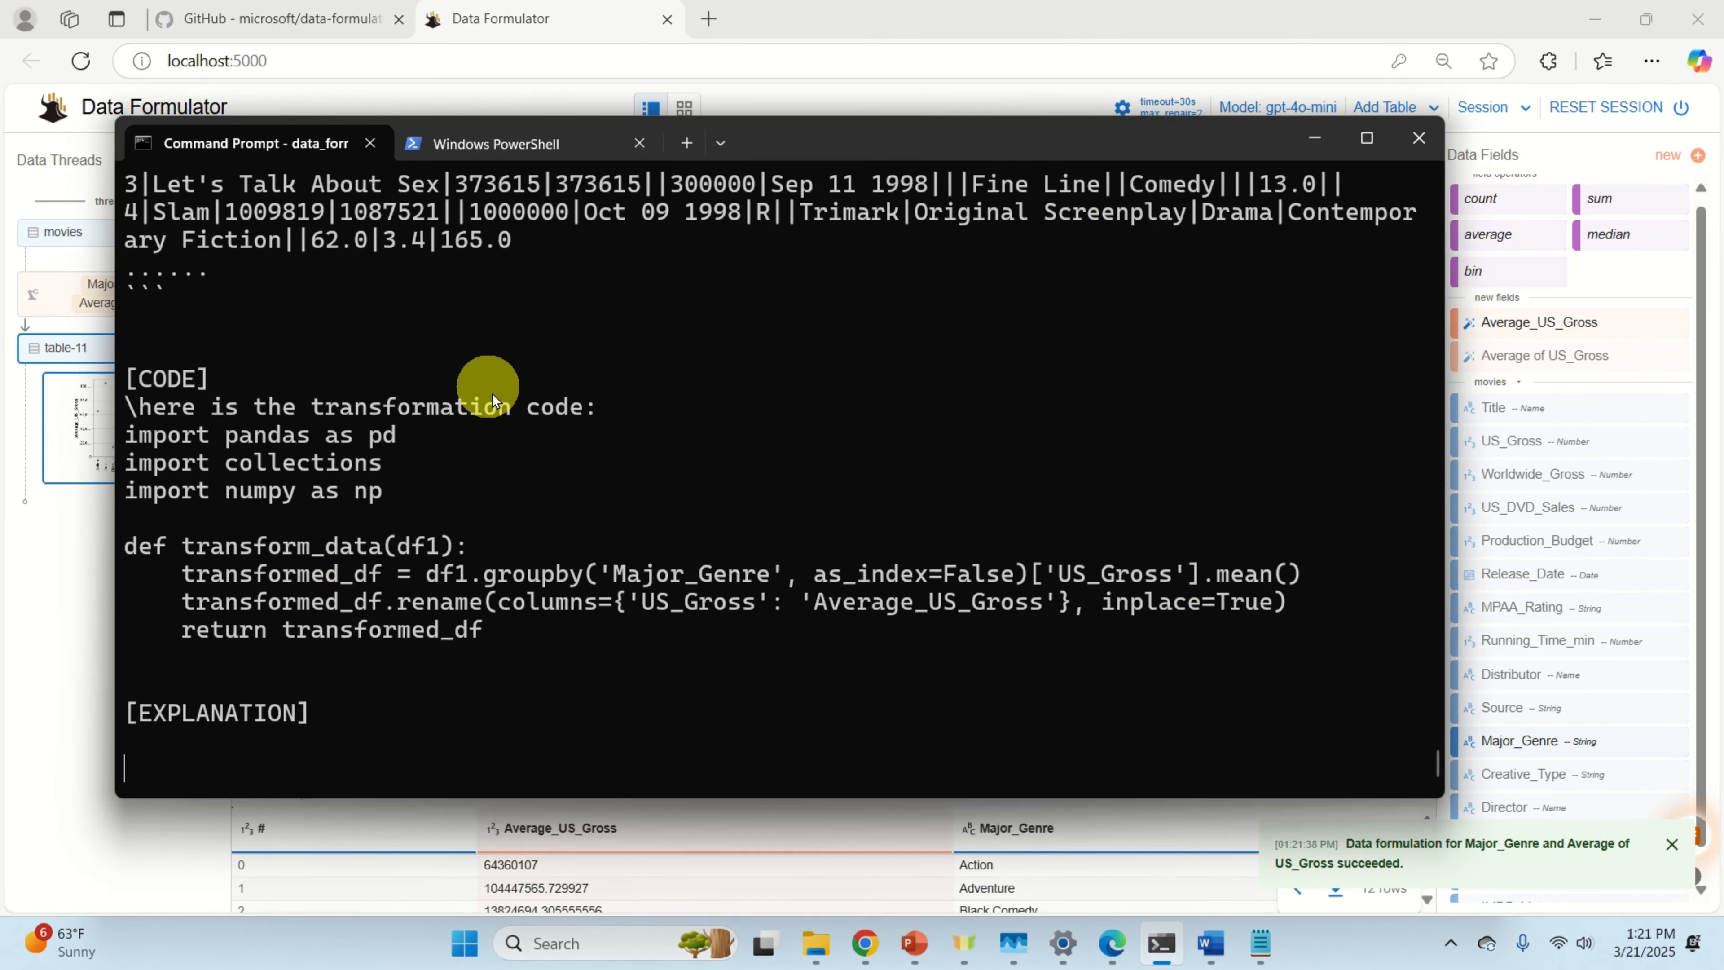
scroll(491, 393, up, 5)
scroll(499, 433, down, 4)
scroll(500, 461, up, 1)
scroll(502, 468, up, 14)
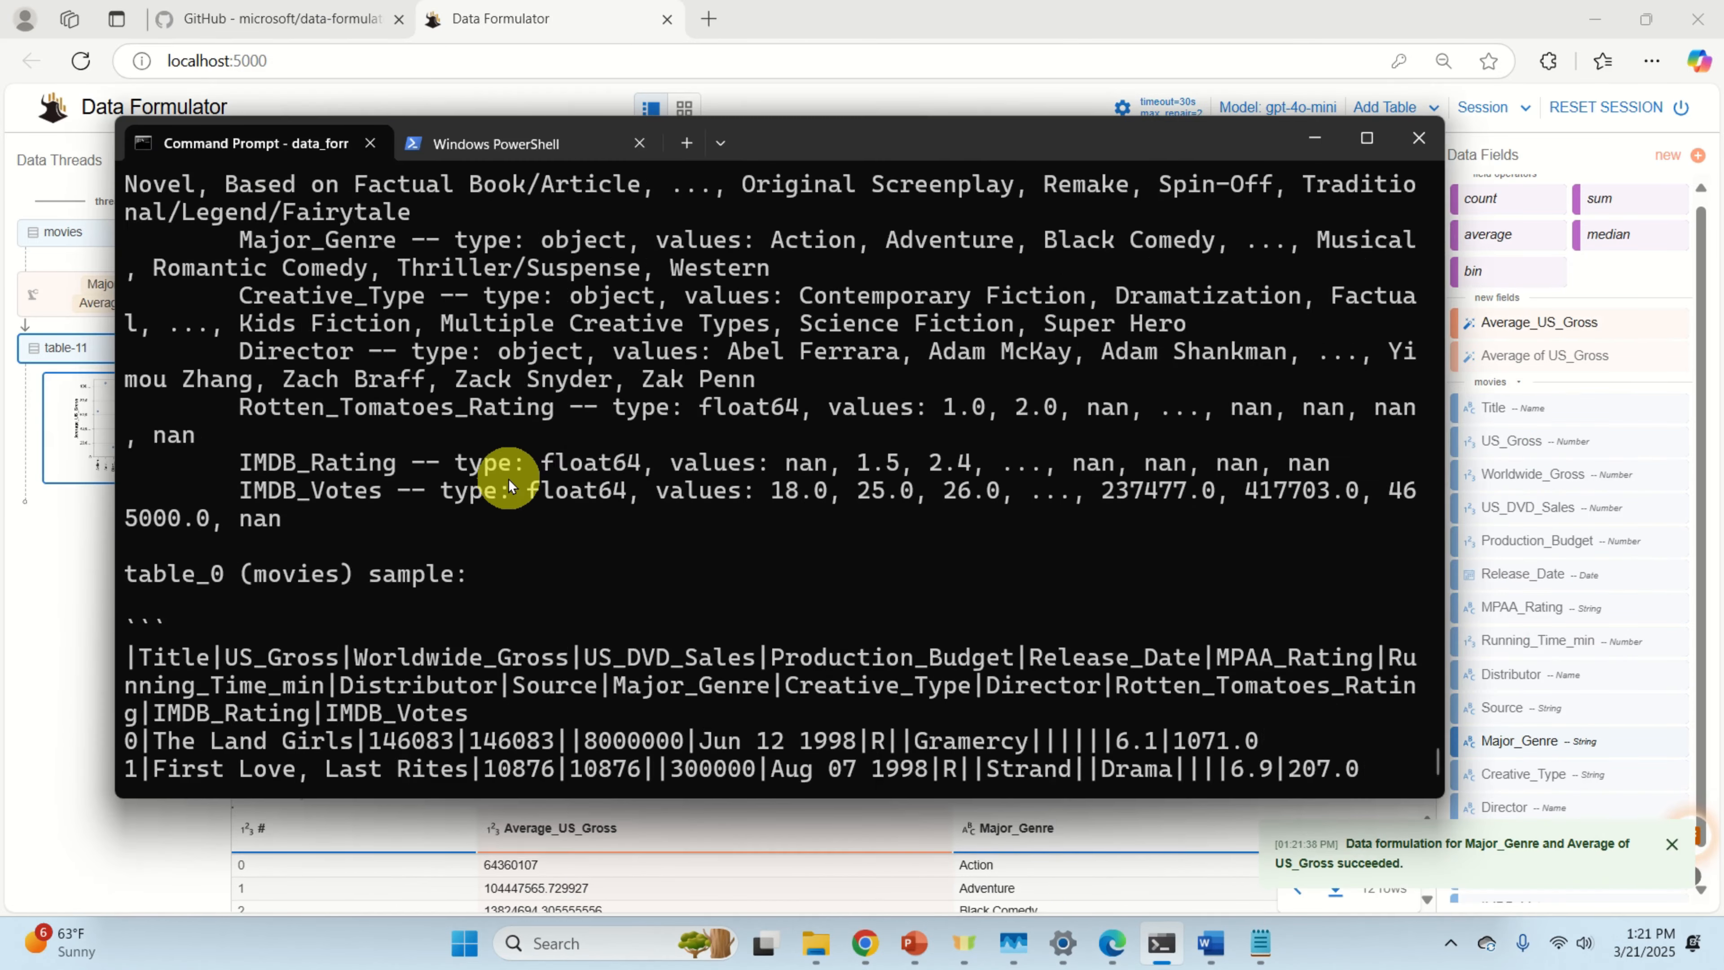
scroll(511, 478, down, 6)
scroll(516, 495, down, 8)
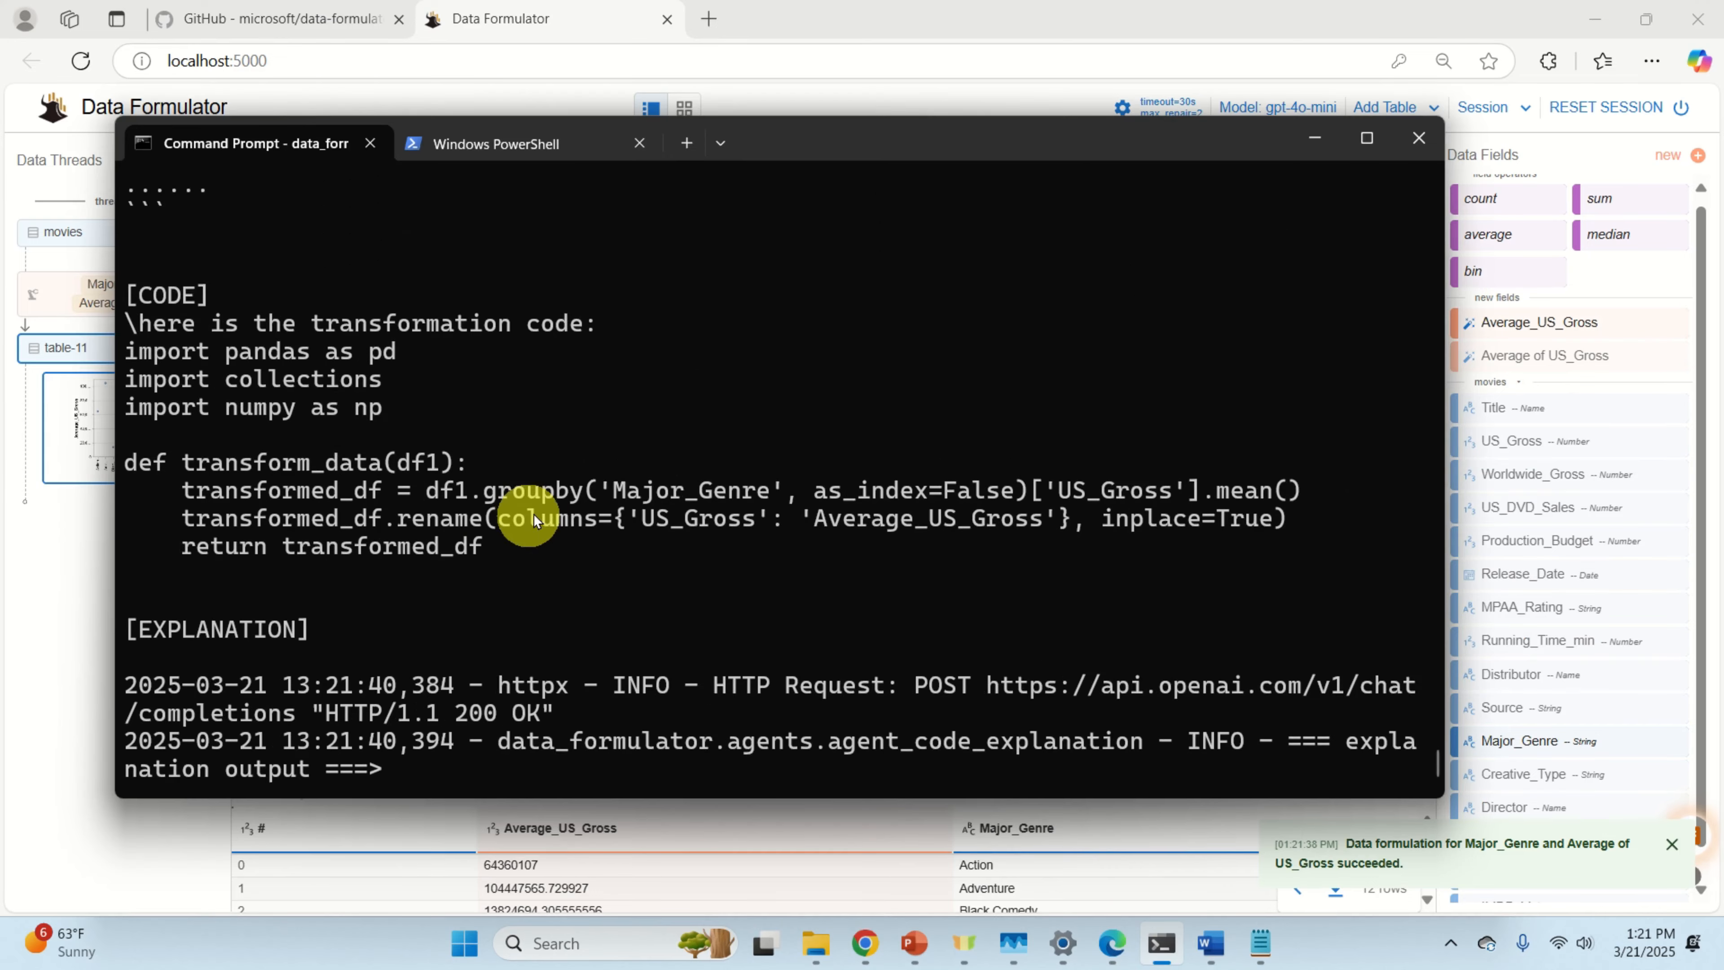
click(888, 8)
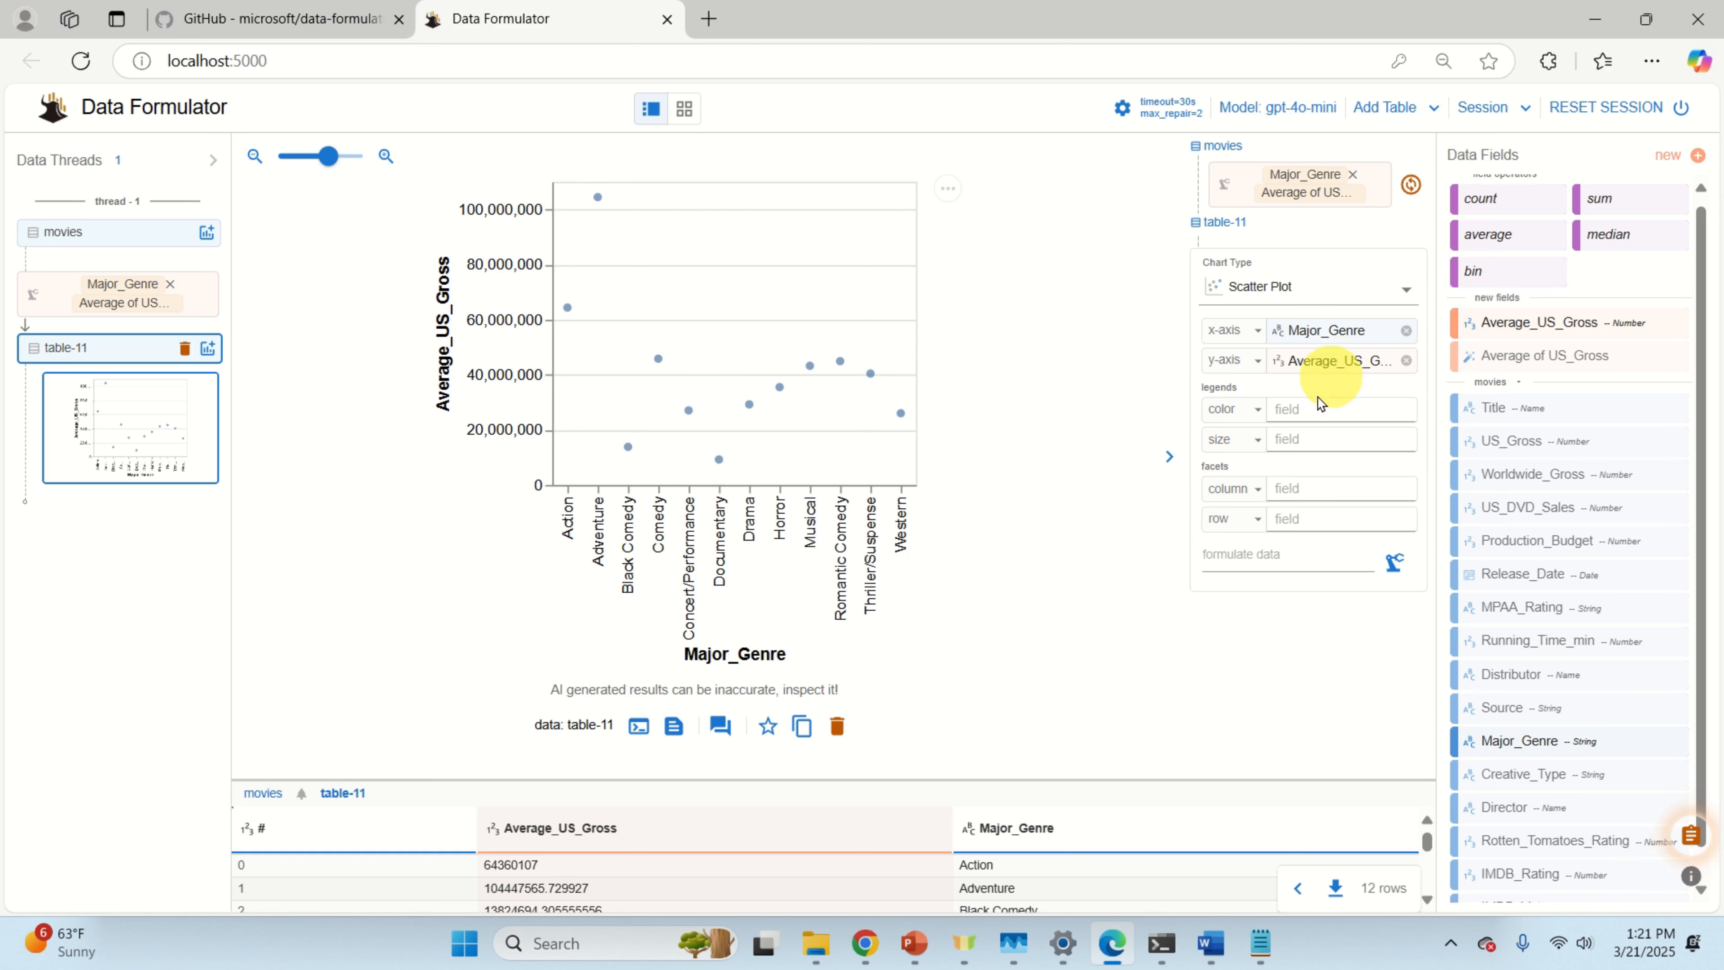
Step: Show more rows of the averaged table and open the gpt-4o-mini model selection
drag(886, 779, 935, 539)
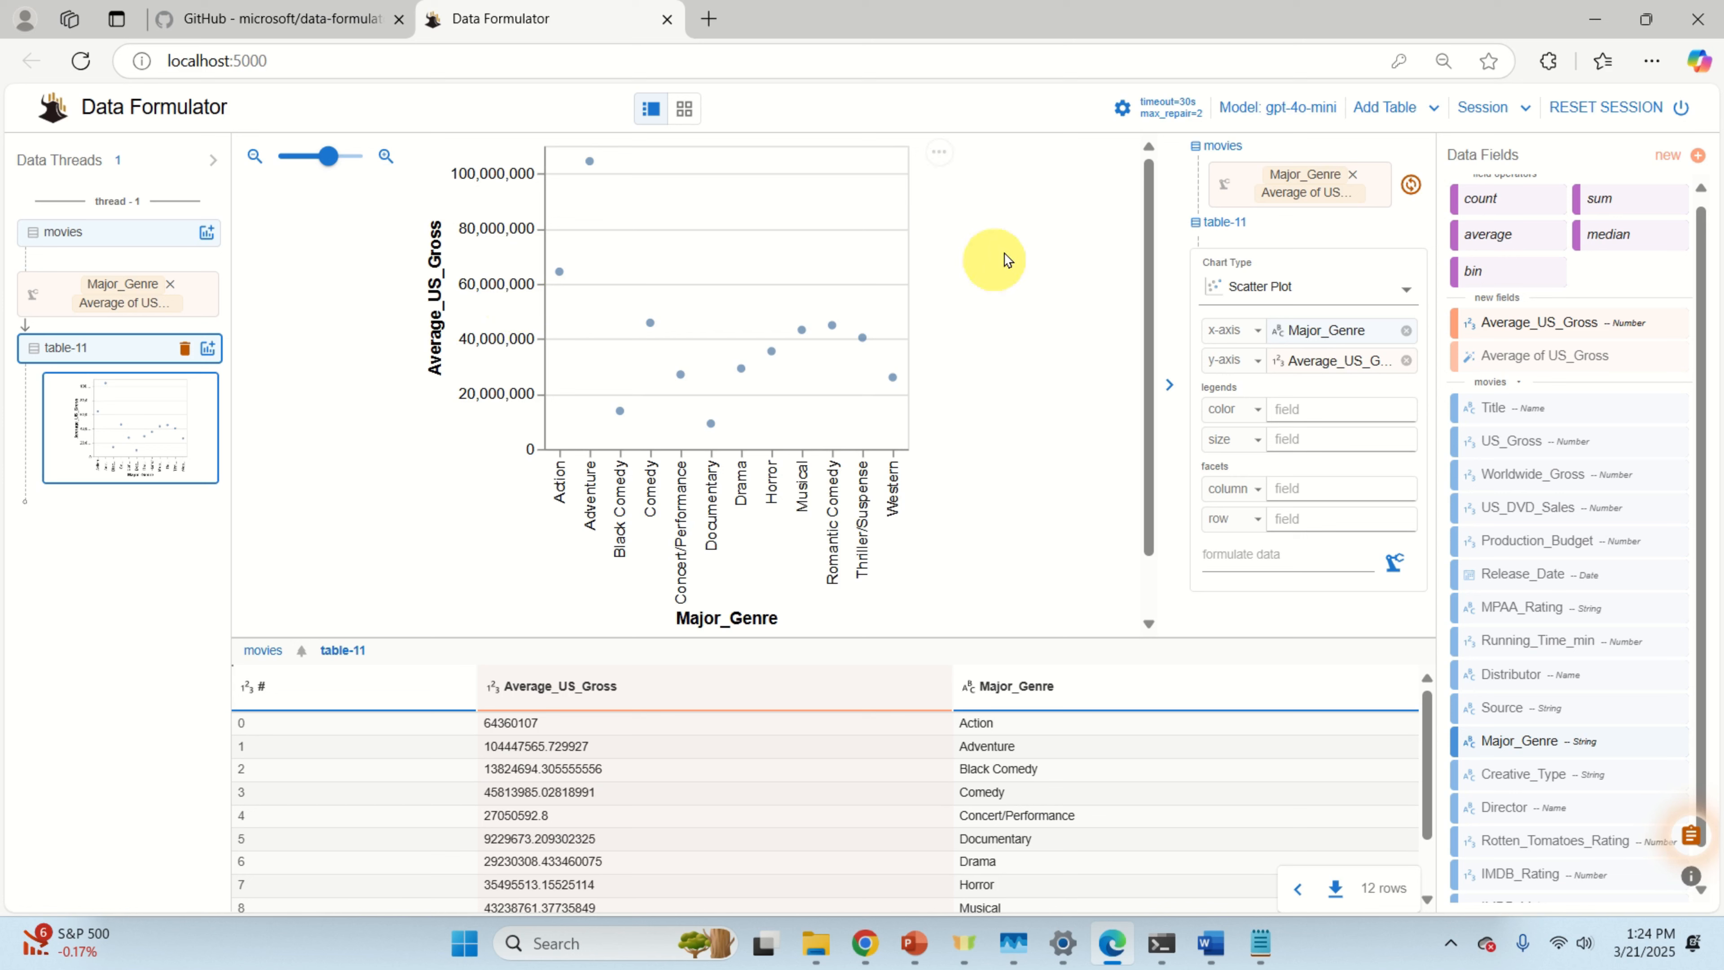
click(1320, 115)
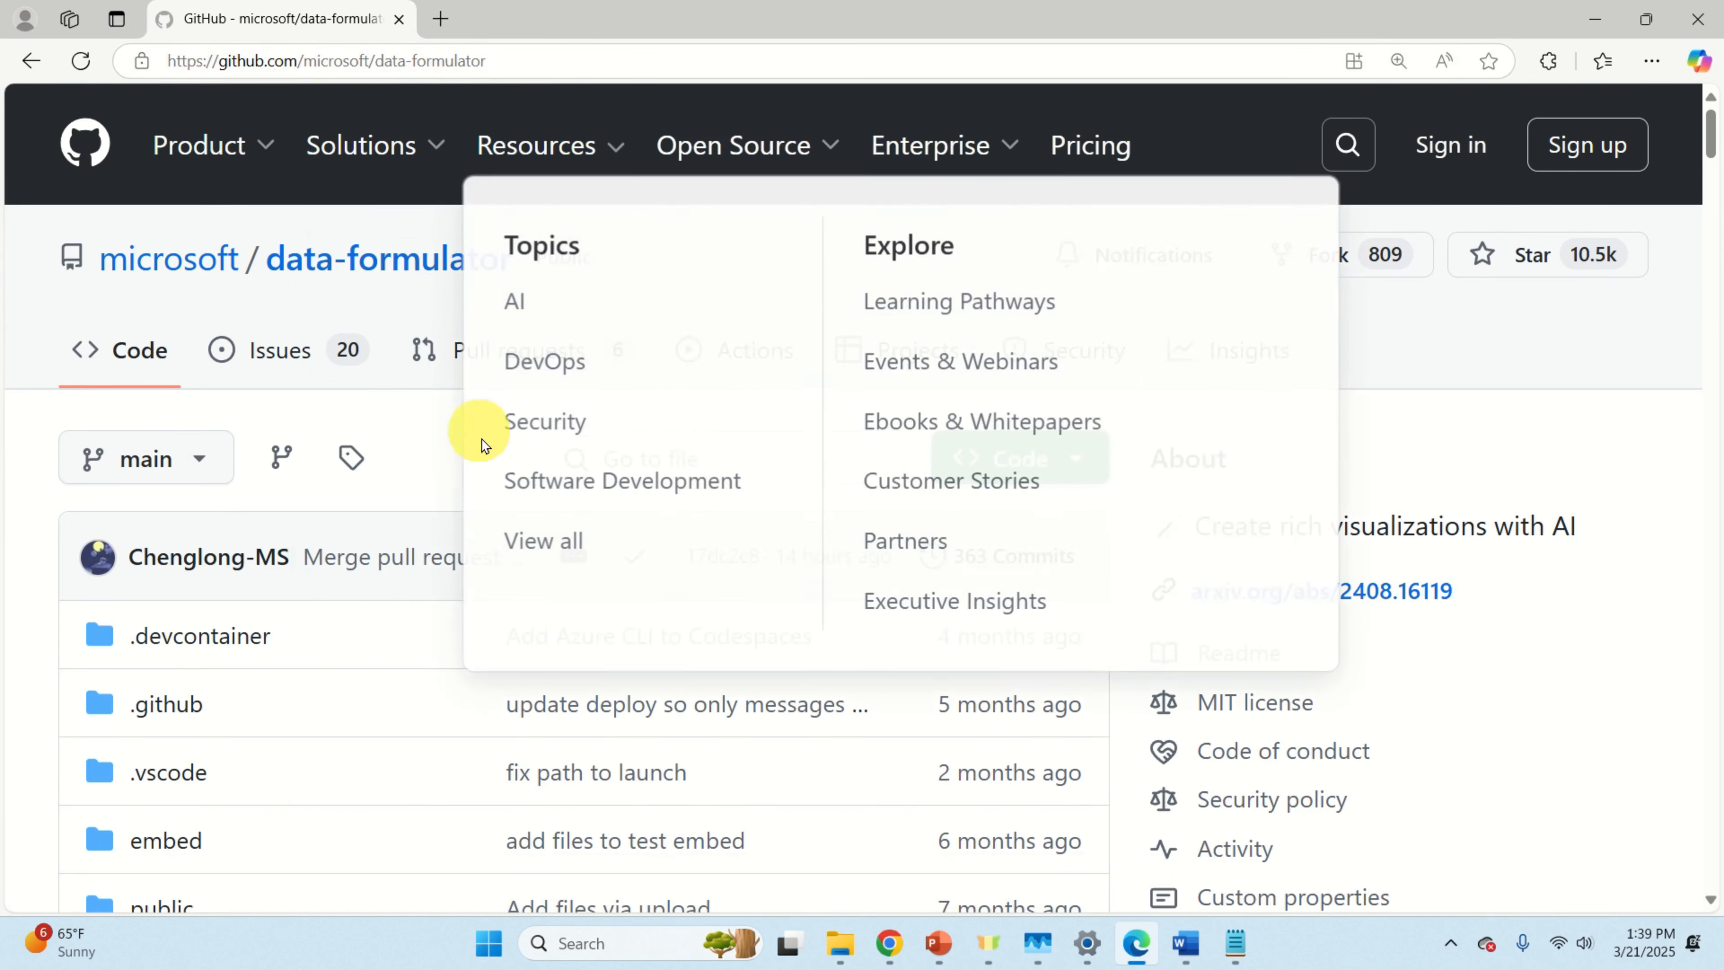
Step: Scroll the data-formulator README down to Option 1's pip install and launch commands
scroll(338, 477, down, 10)
scroll(342, 511, down, 15)
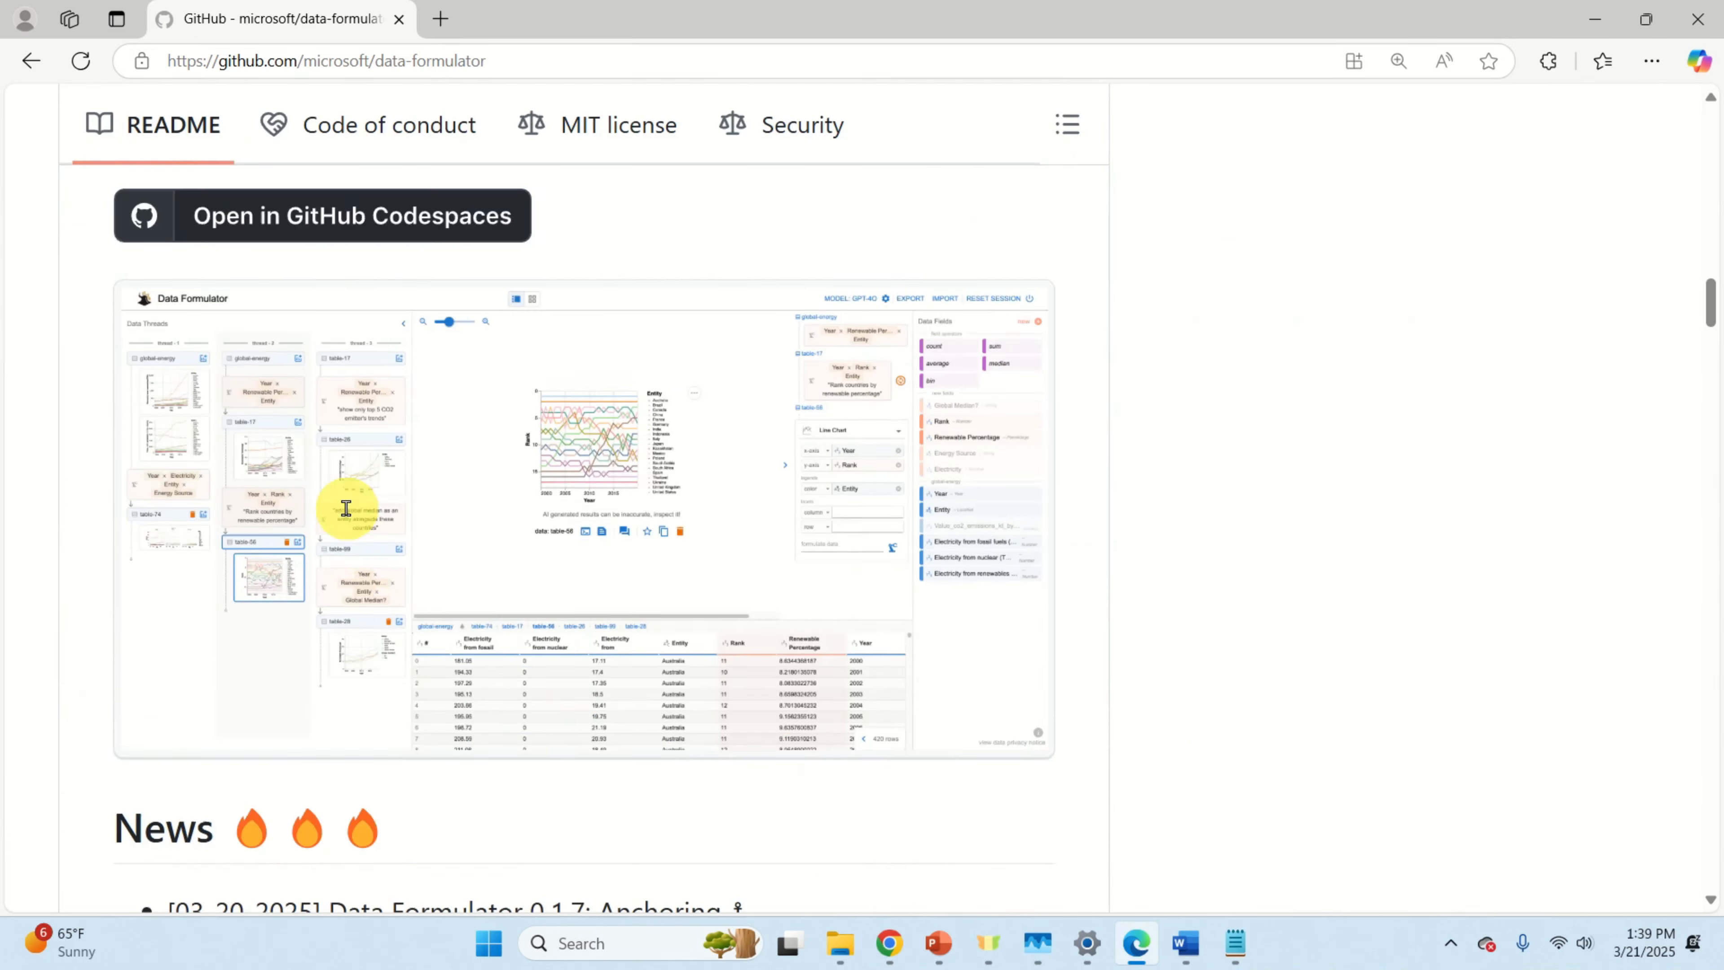
scroll(347, 516, down, 15)
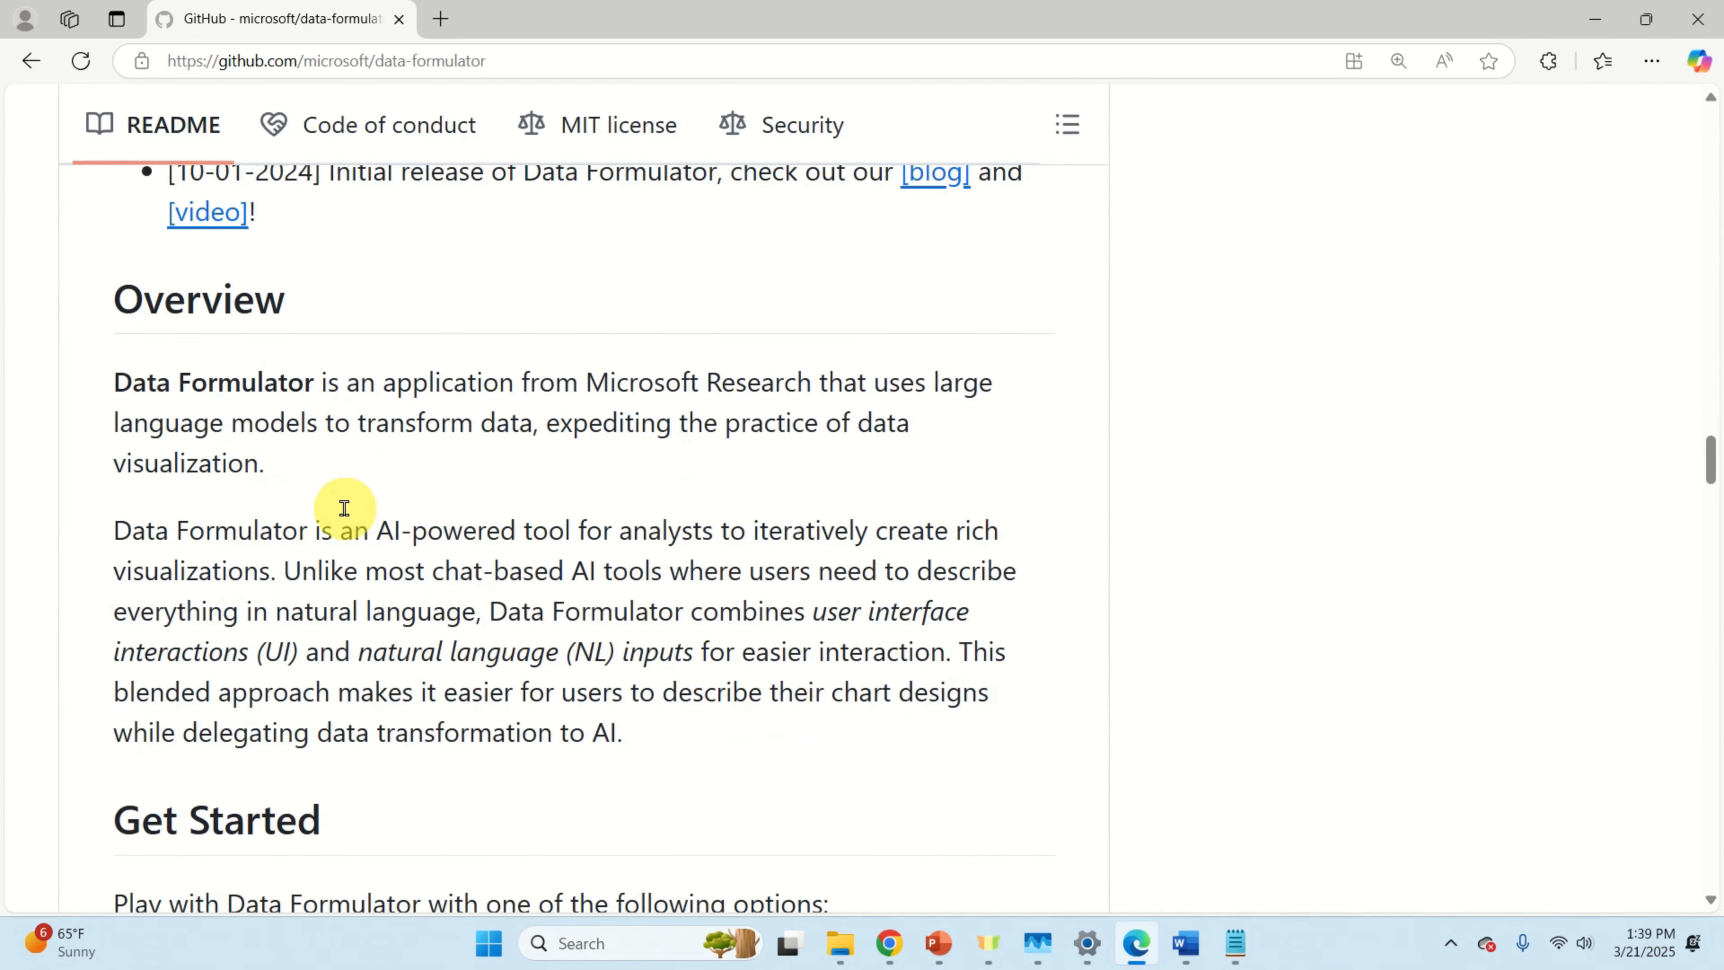
scroll(341, 509, down, 1)
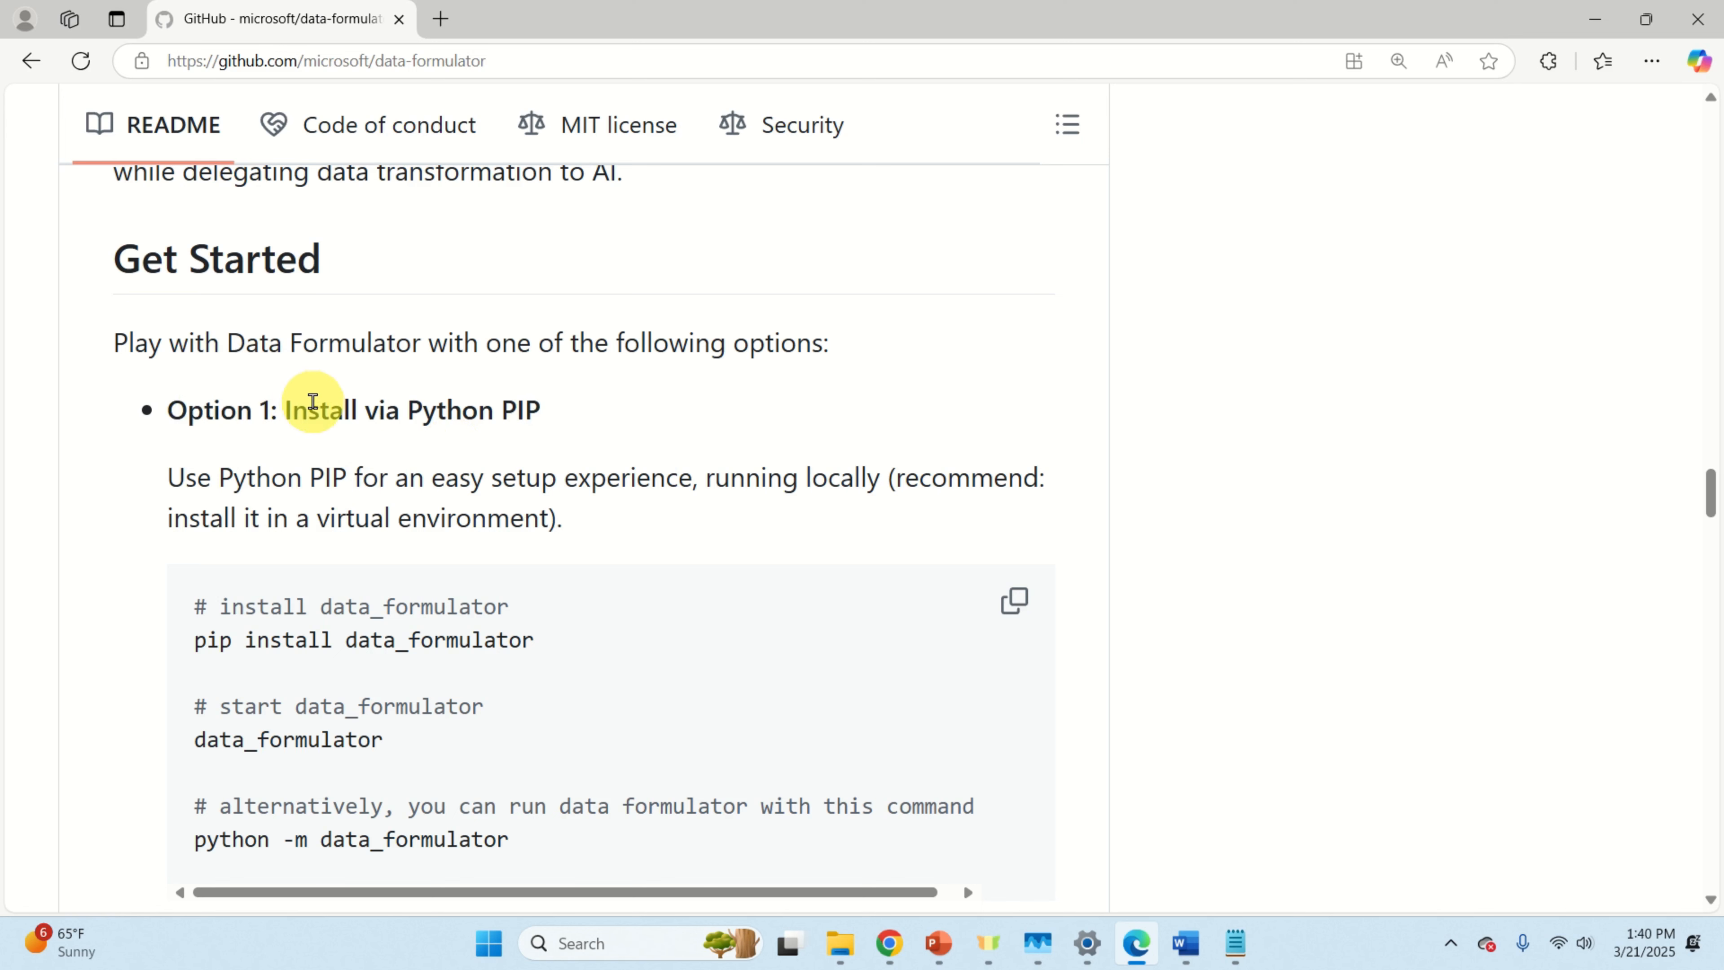
scroll(316, 435, down, 6)
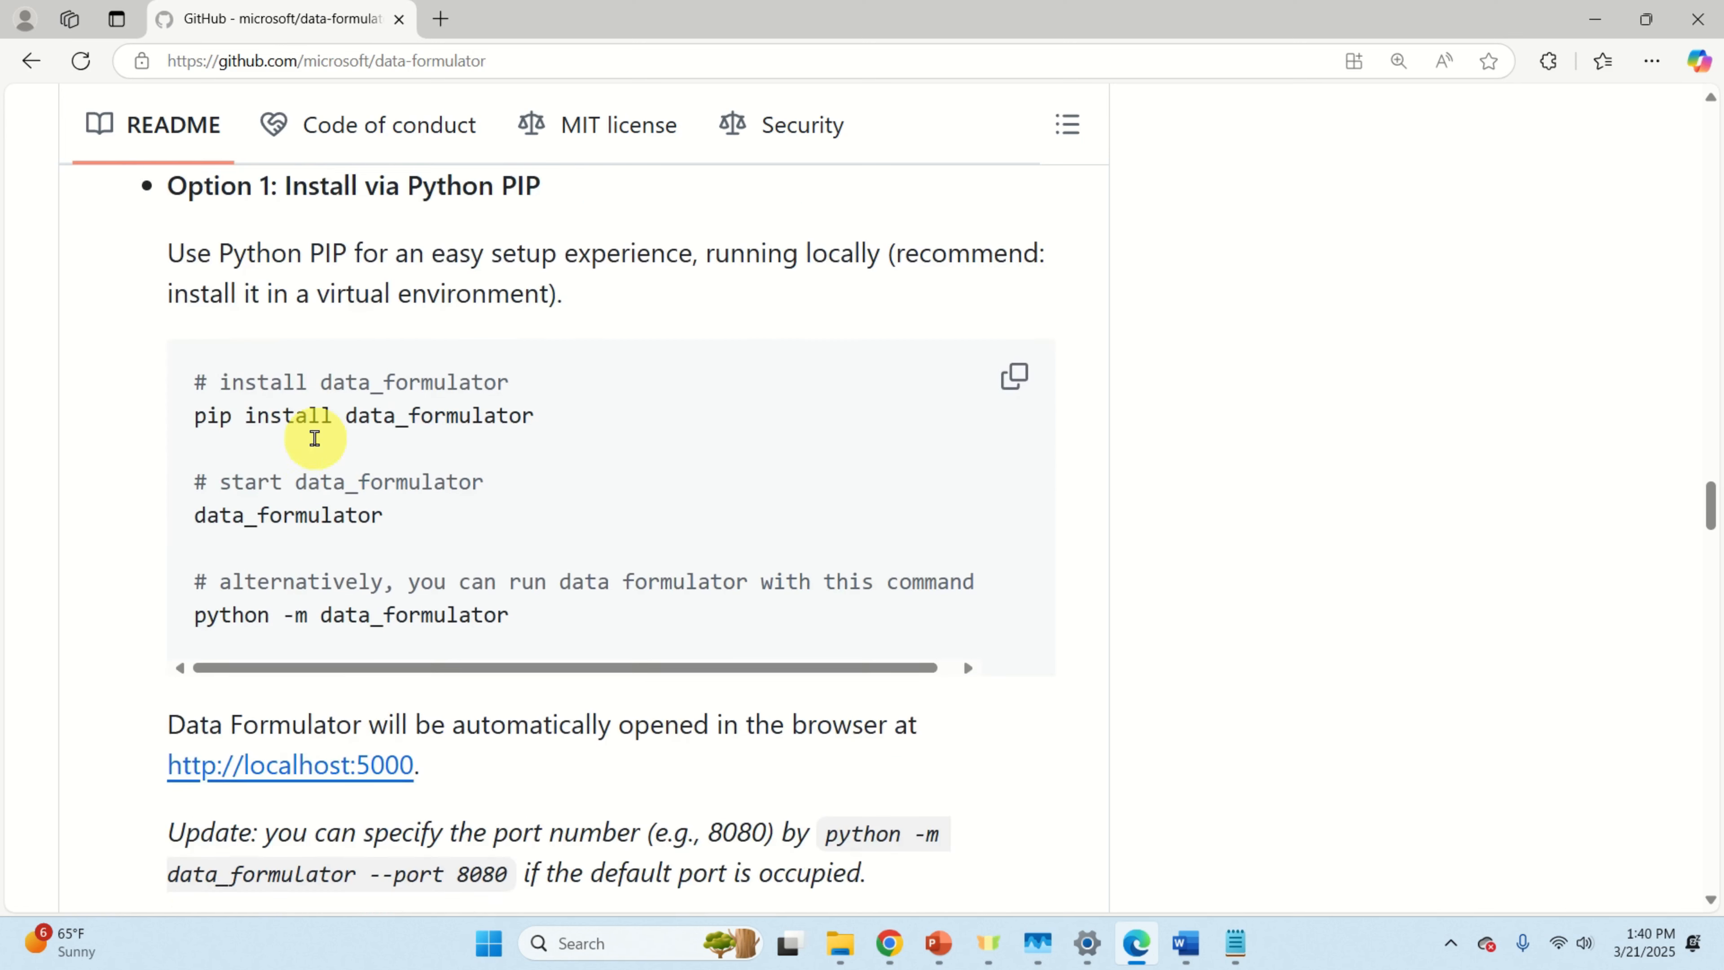
scroll(316, 448, down, 1)
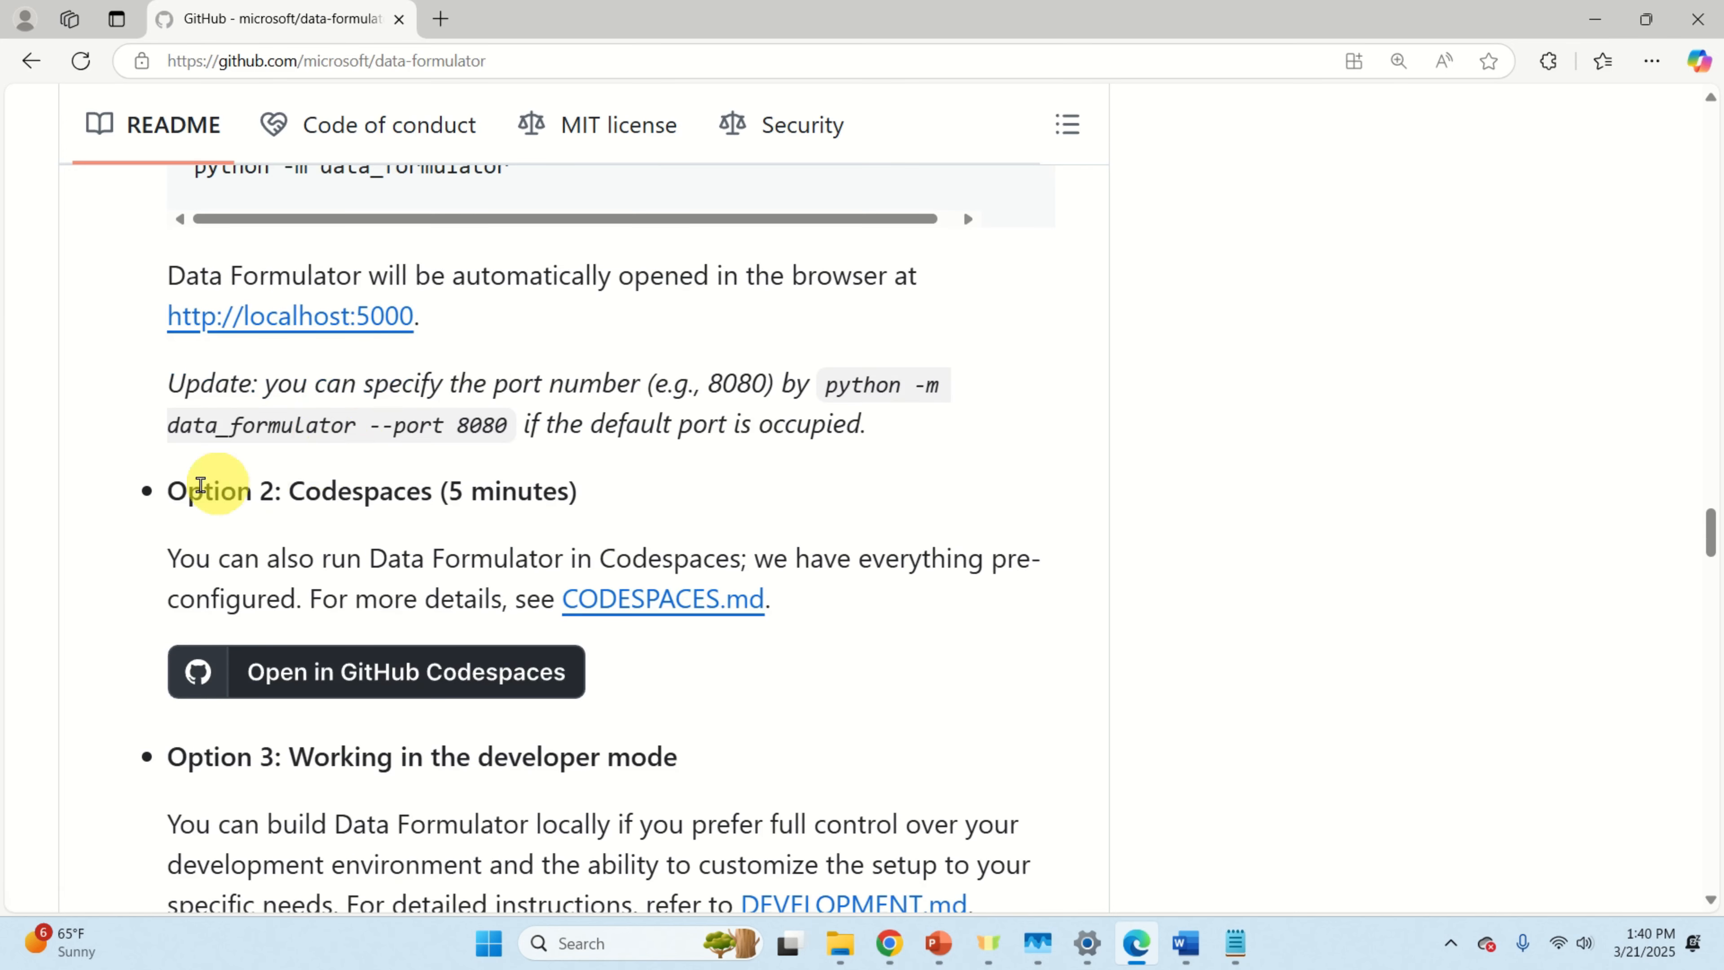
scroll(342, 470, down, 2)
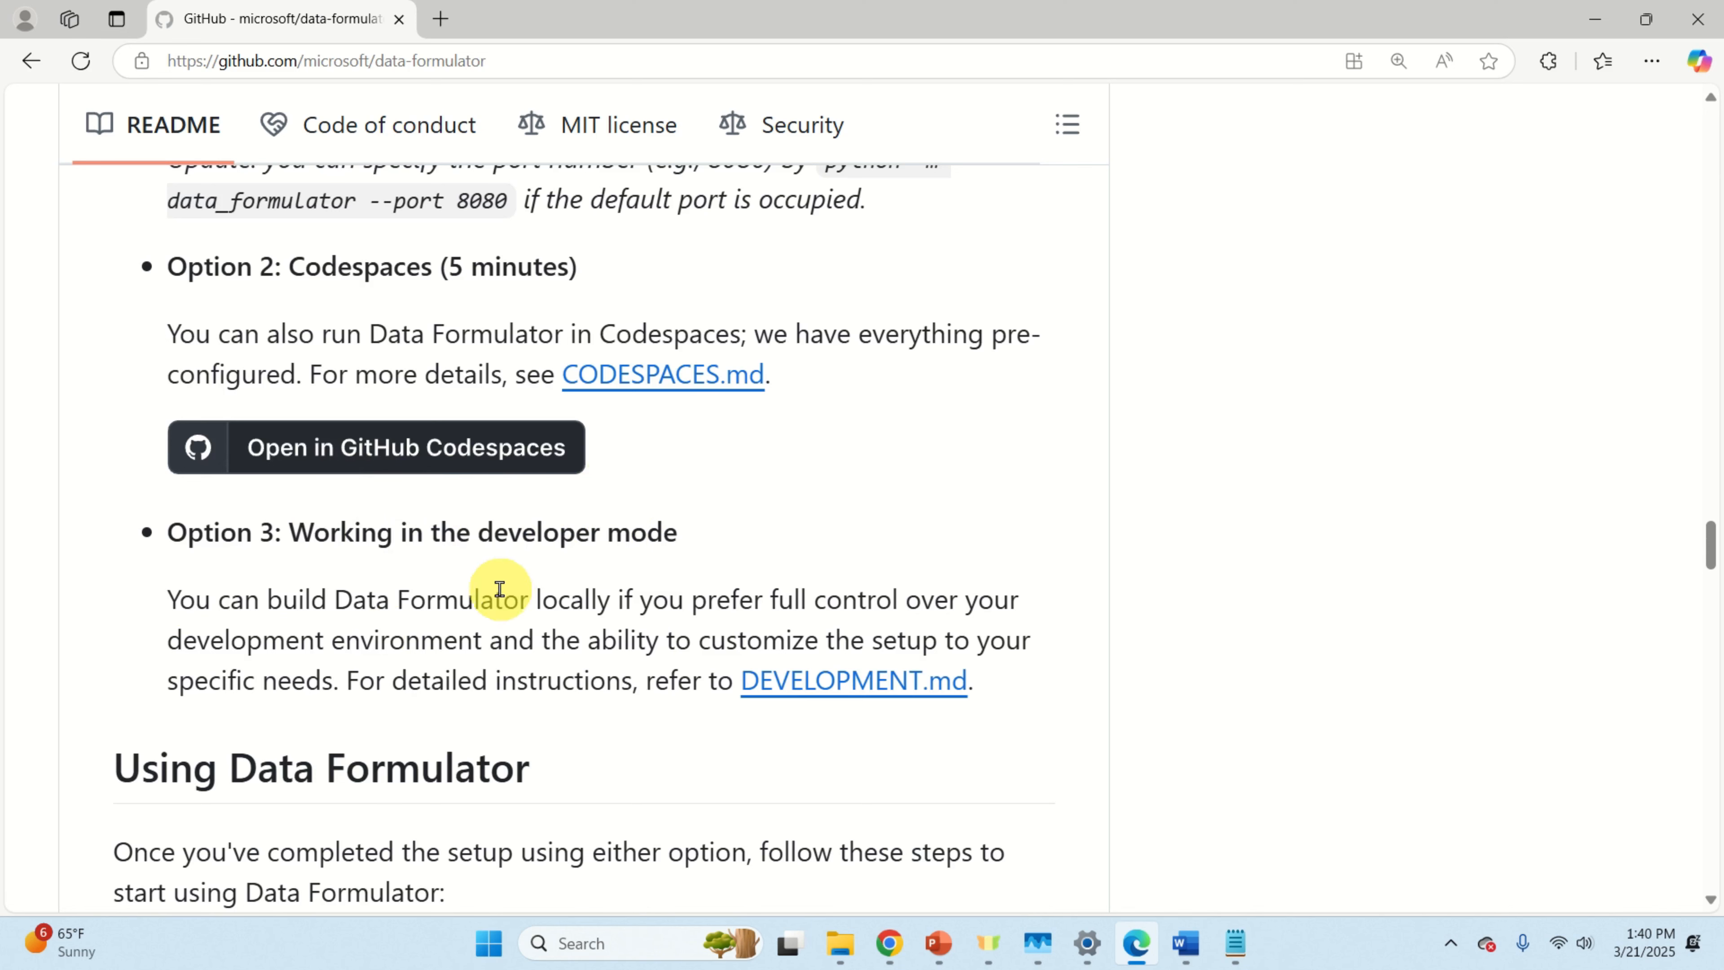
scroll(500, 589, up, 4)
scroll(497, 600, up, 3)
scroll(496, 598, down, 1)
scroll(497, 604, up, 1)
scroll(498, 615, down, 1)
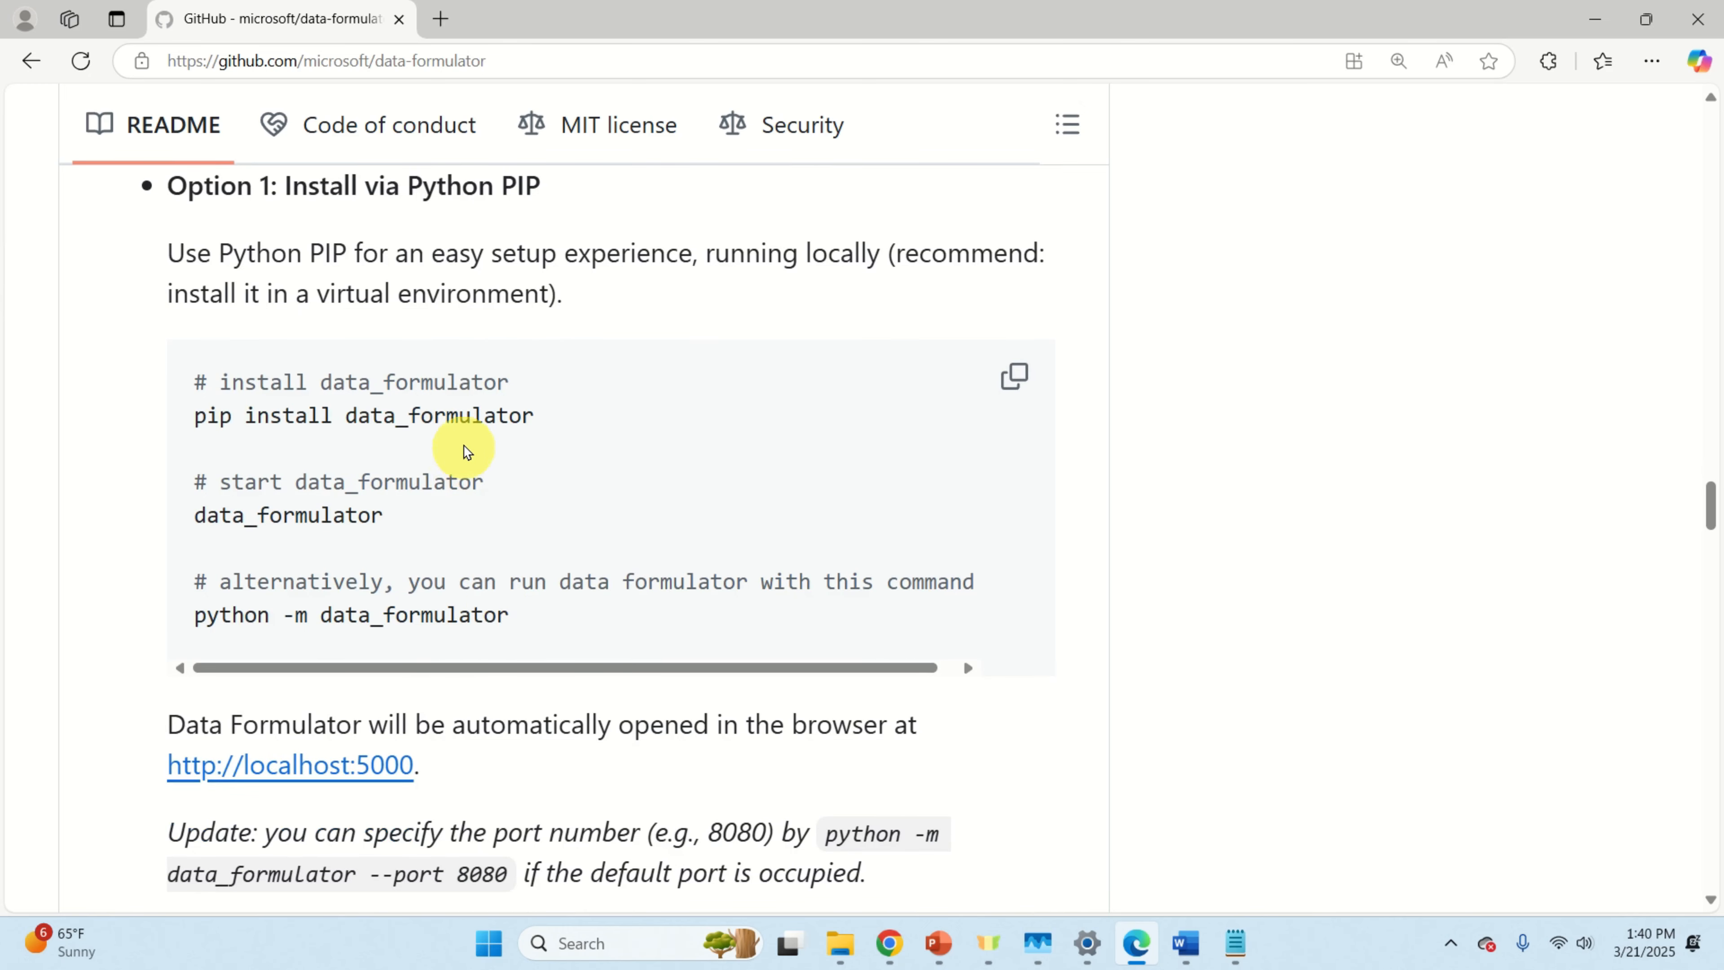
Step: Launch a new Command Prompt, move it higher, and create and enter C:\testM
click(501, 941)
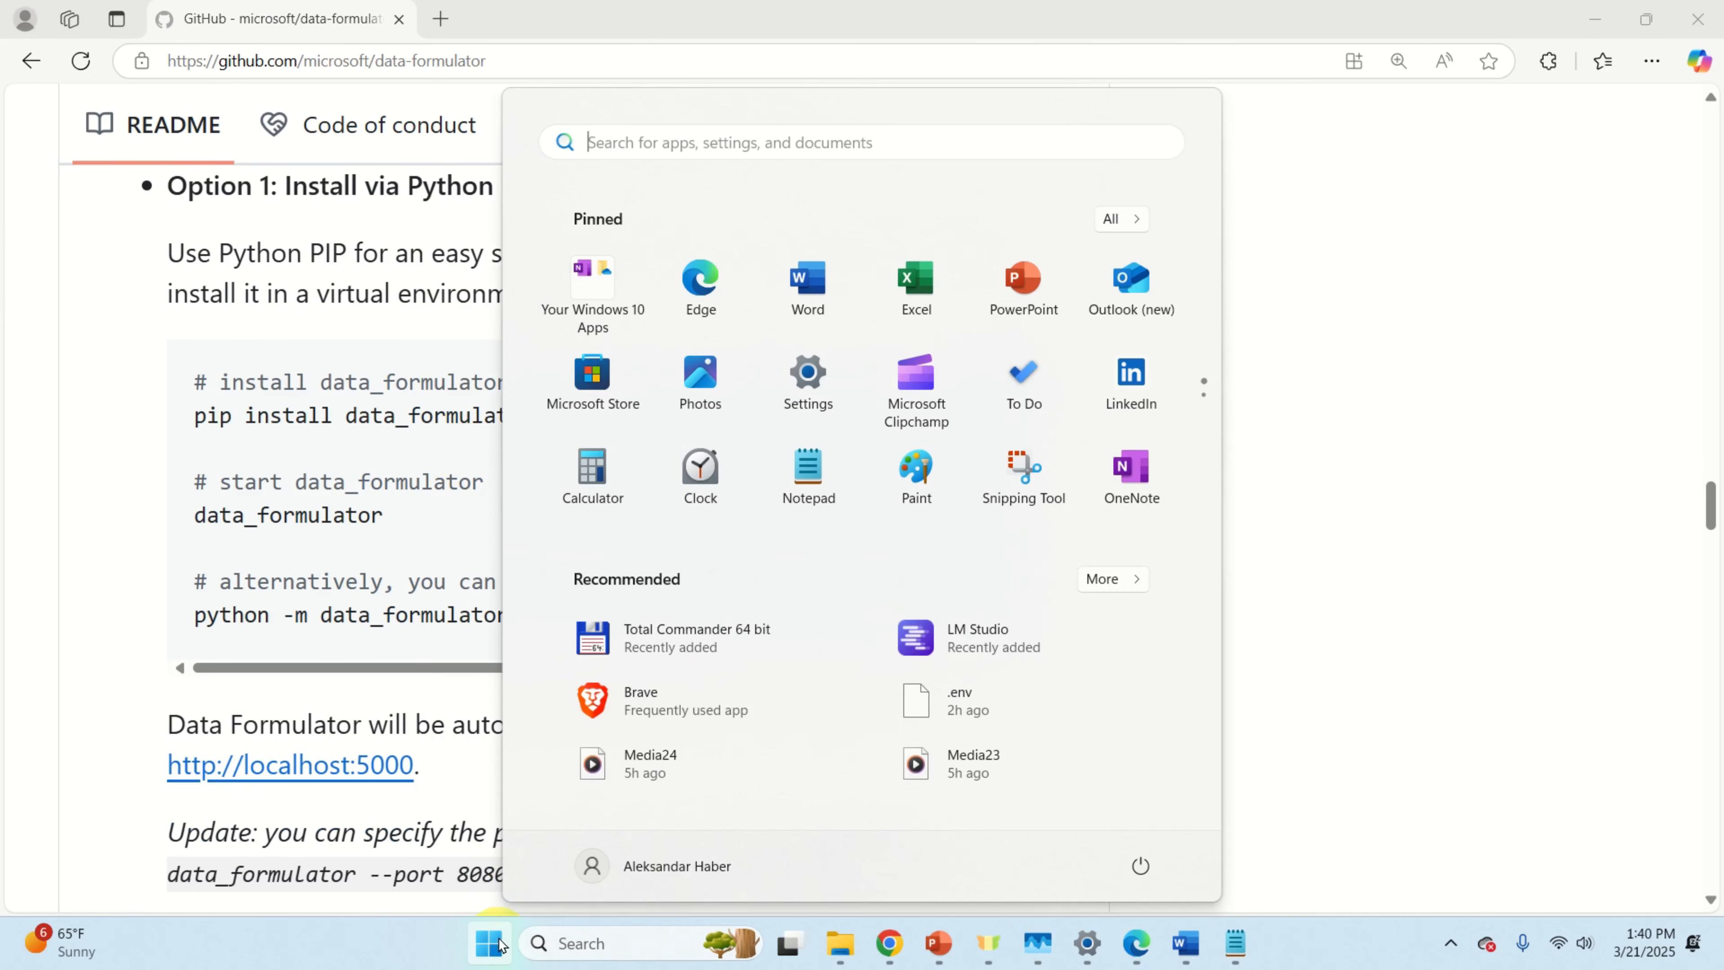
text(cmd)
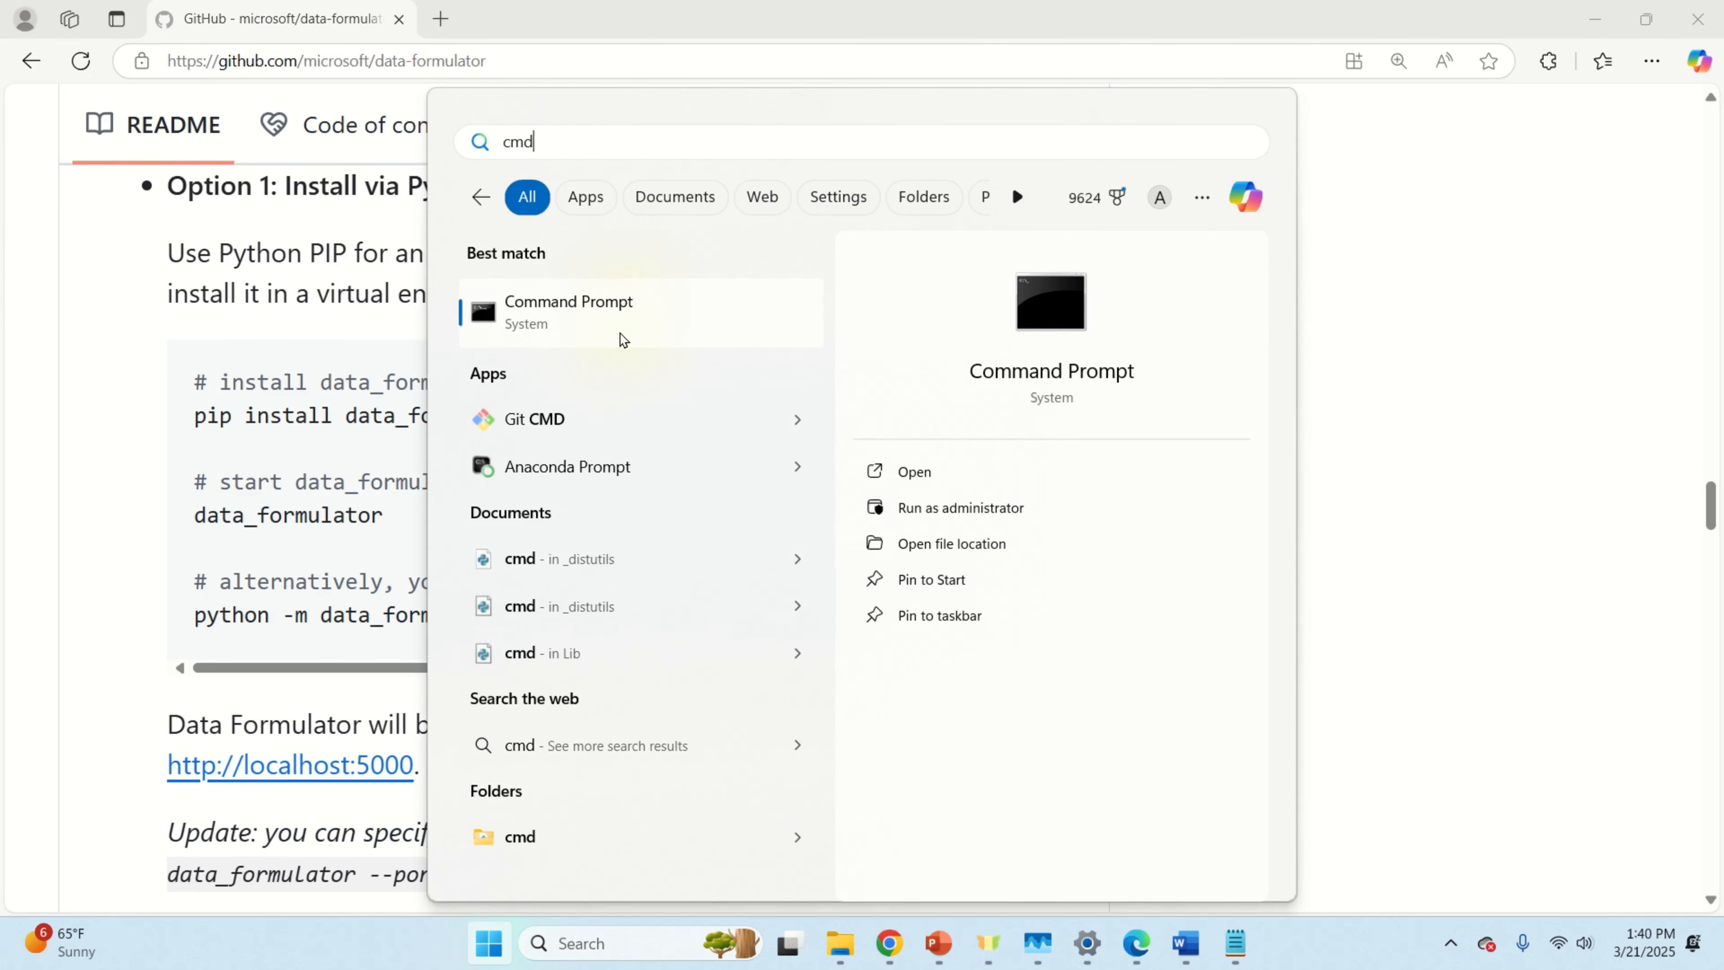
click(624, 340)
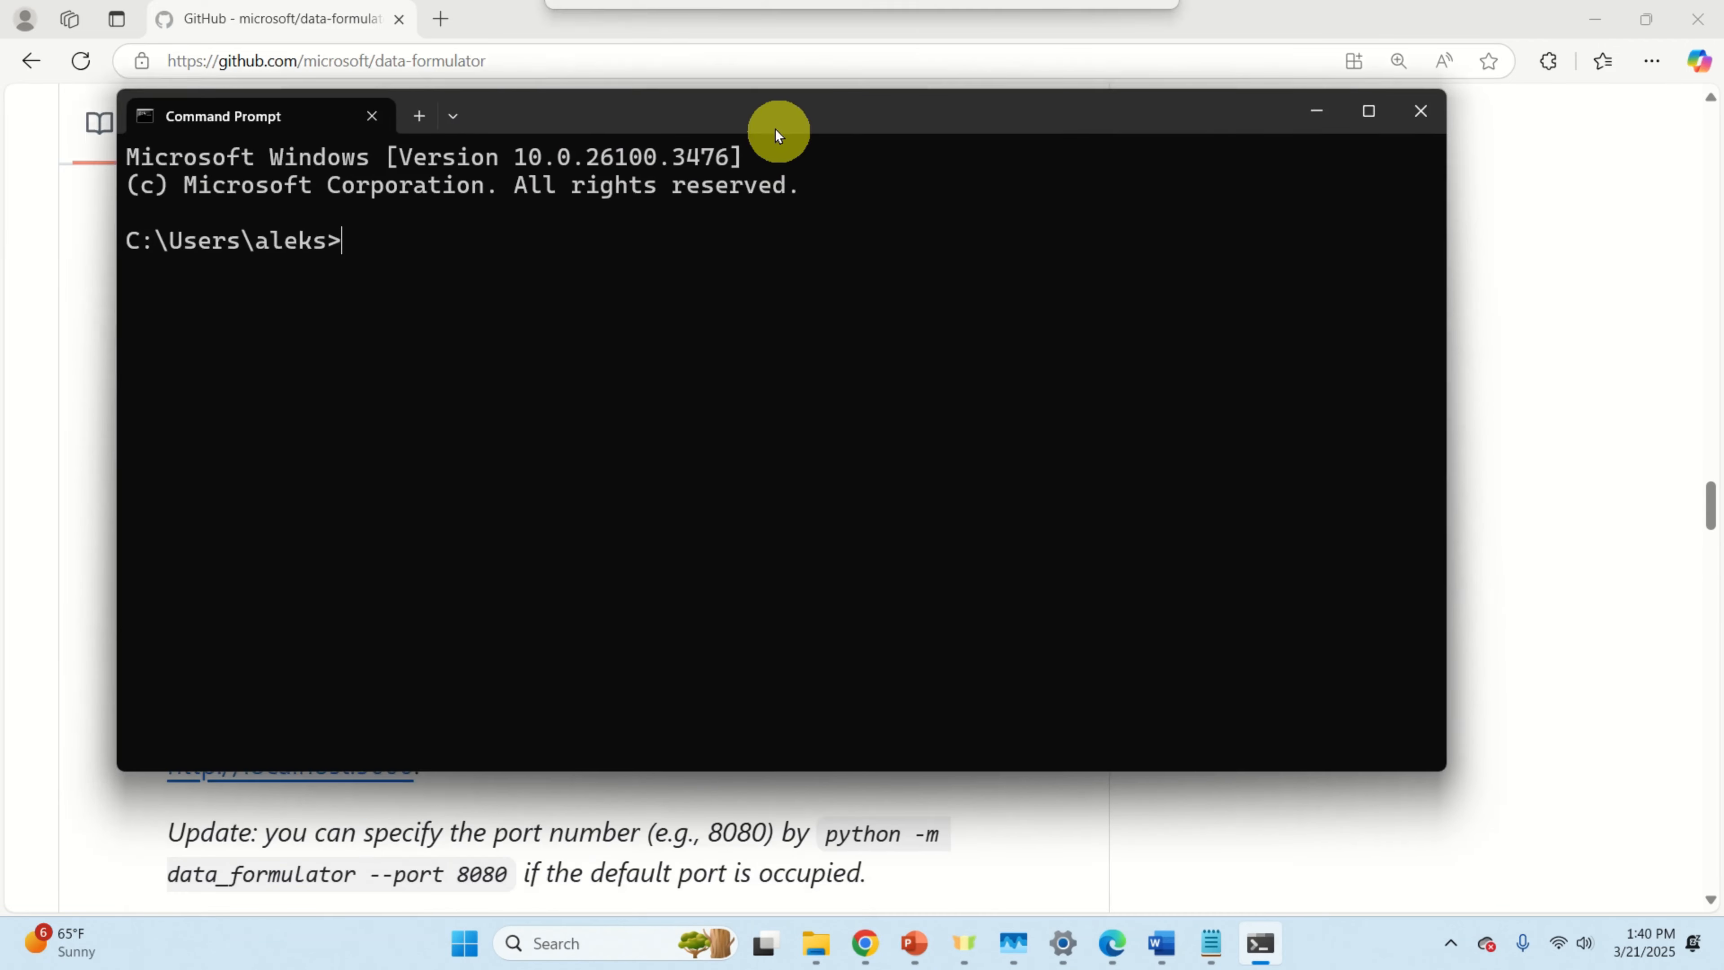
drag(775, 130, 675, 46)
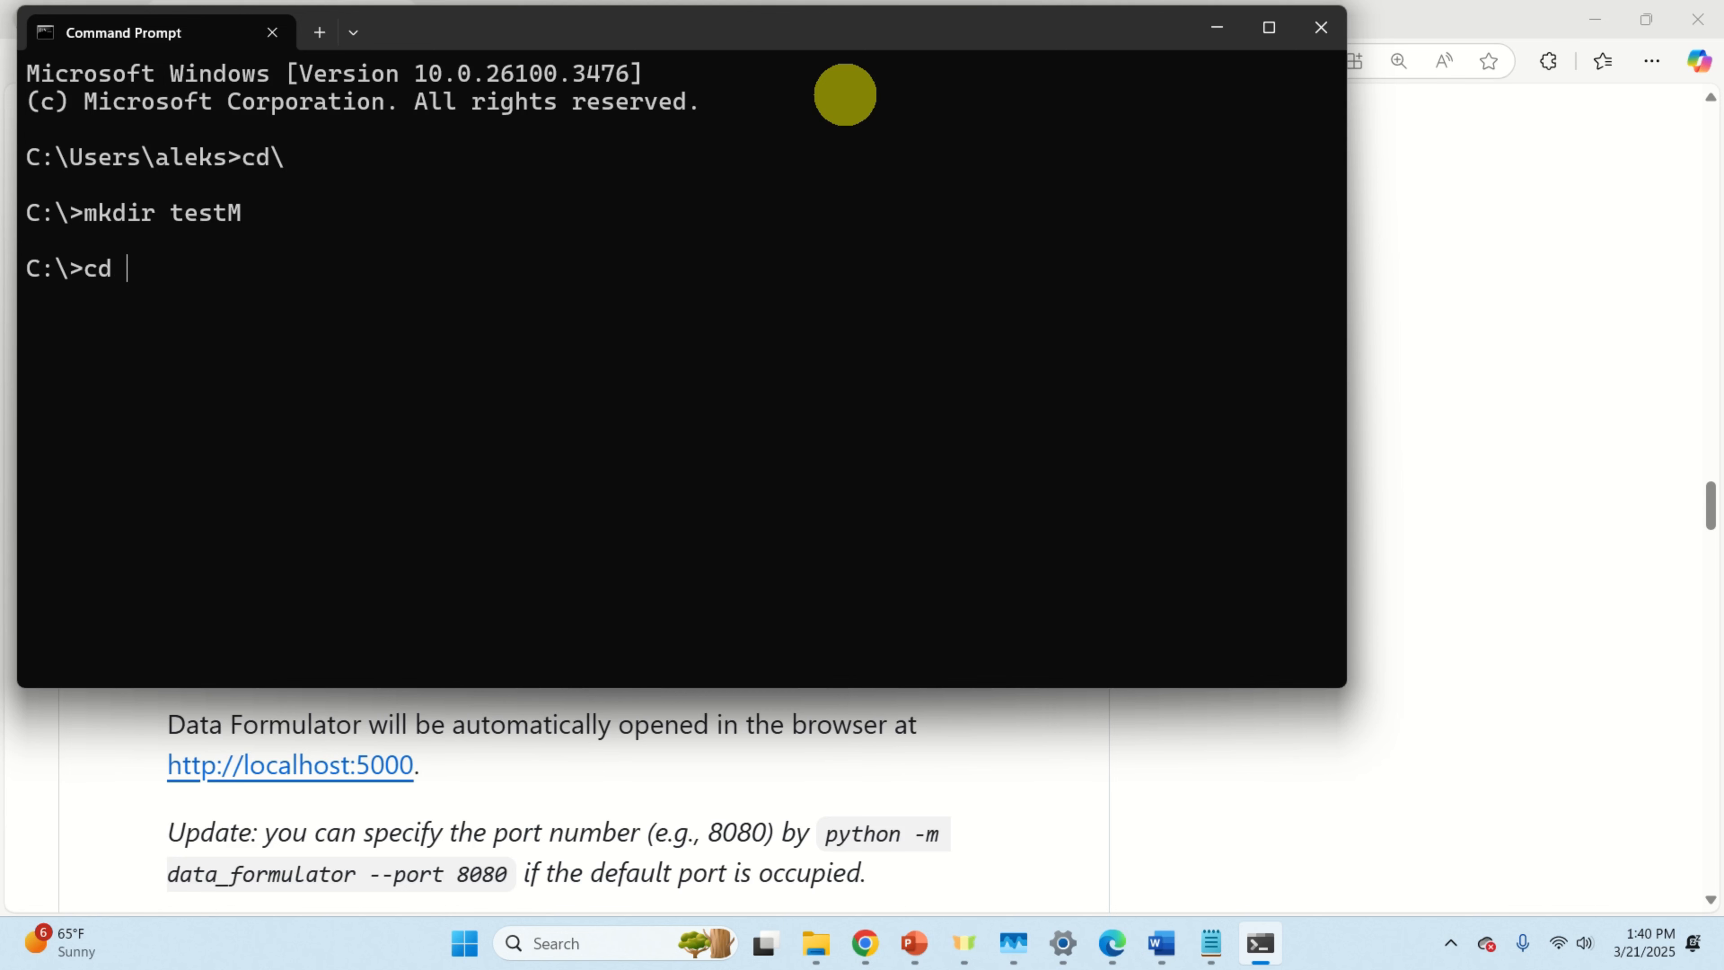
key(Return)
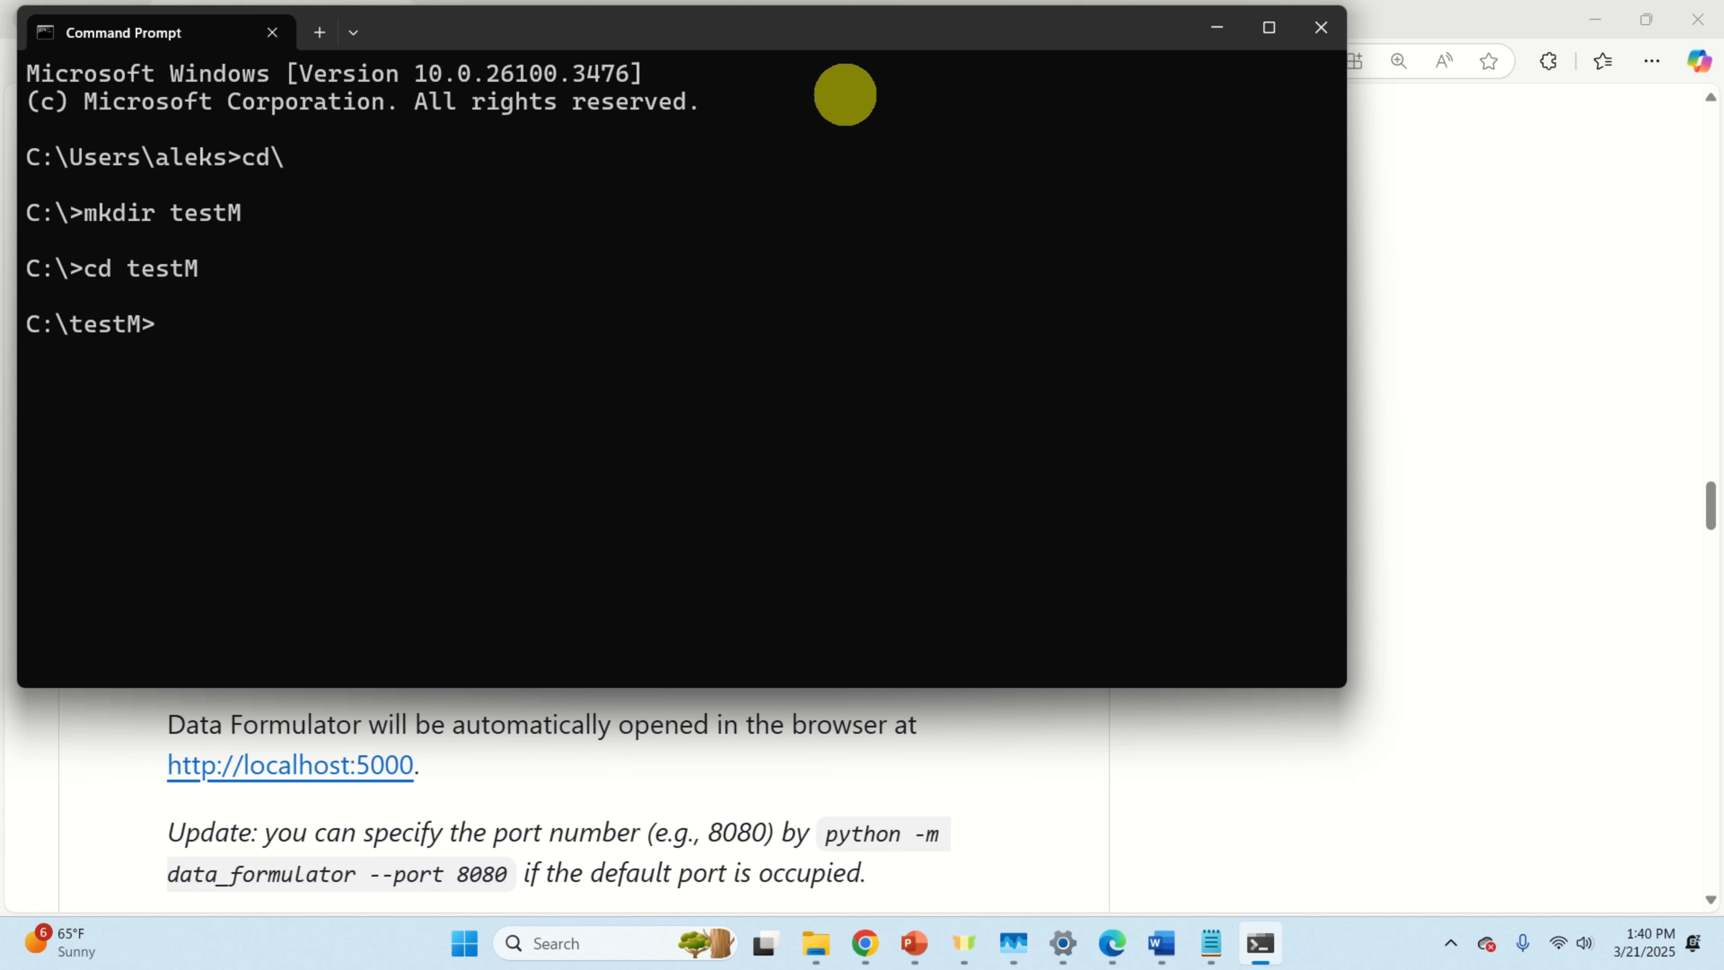
Step: Check the Python version and create the env1 environment with 'python -m venv env1'
click(1162, 942)
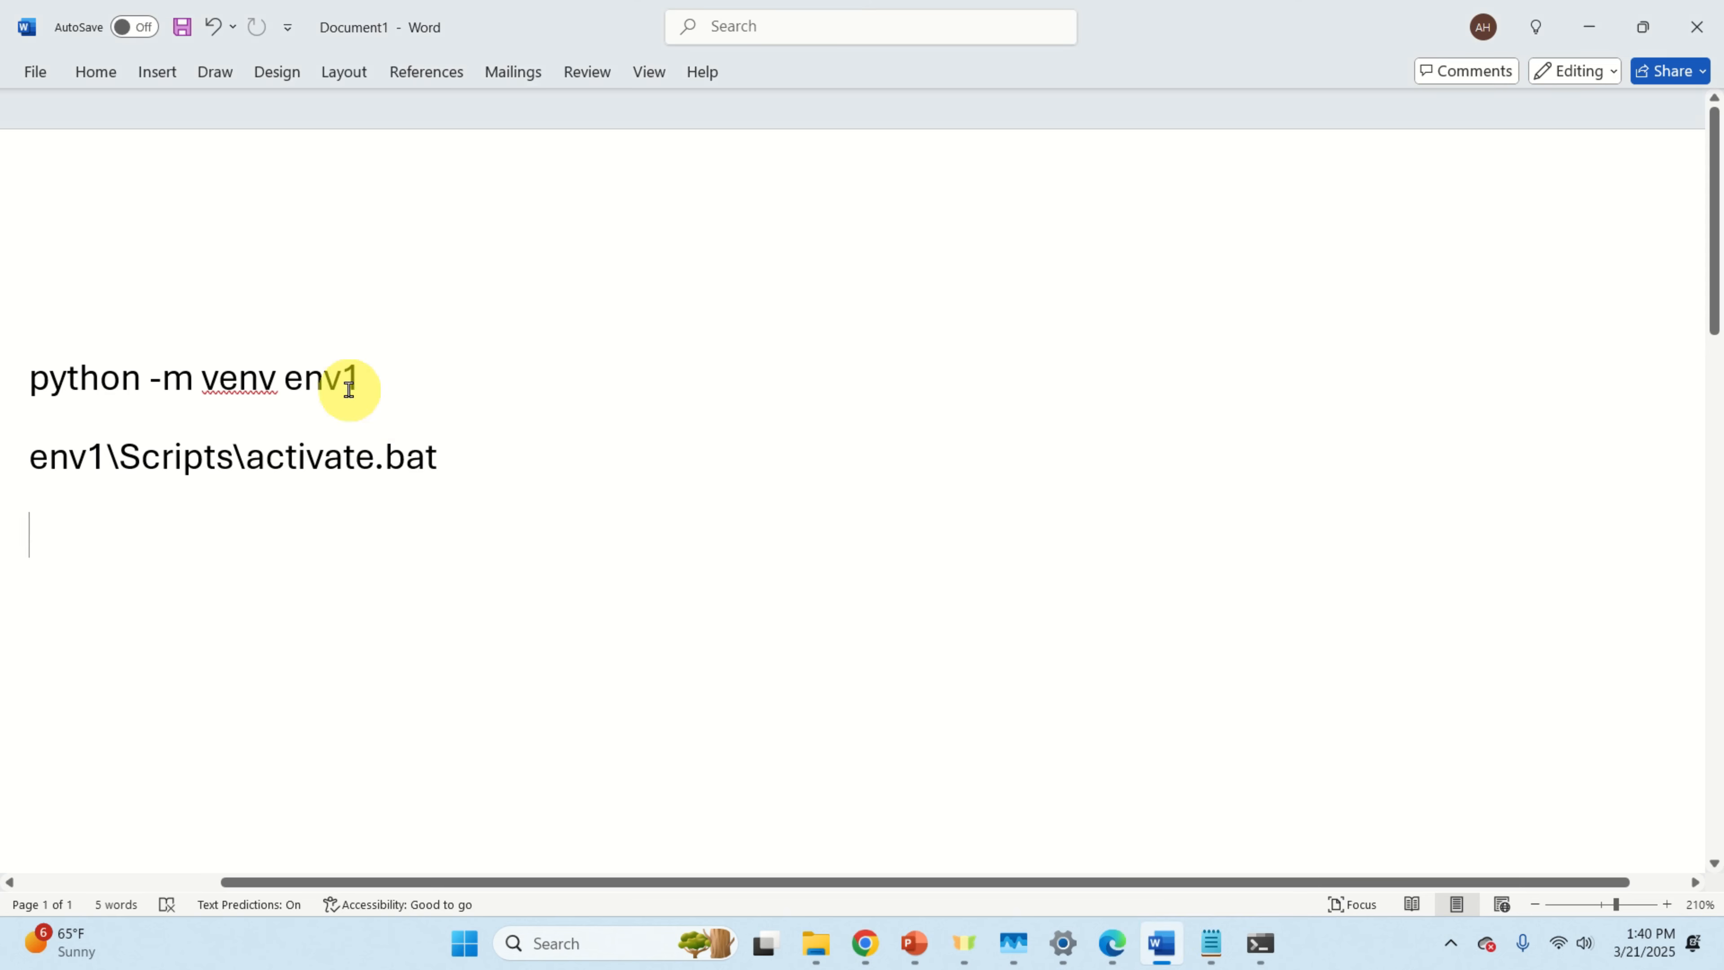
drag(358, 378, 69, 375)
right_click(124, 392)
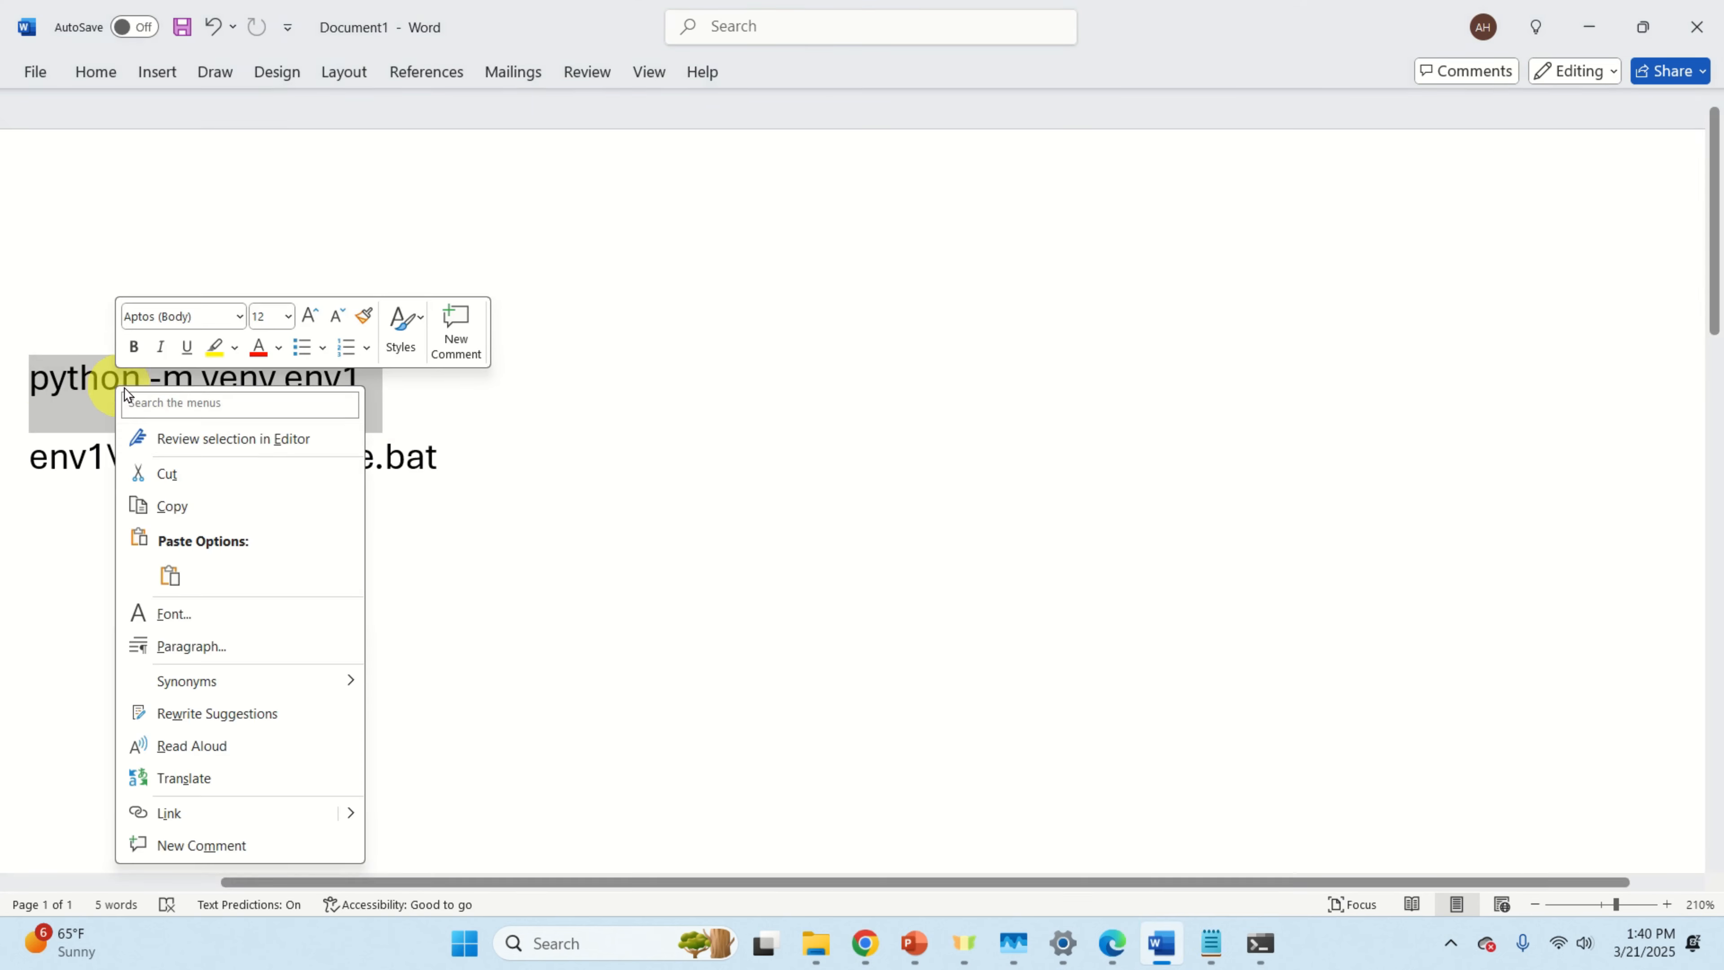
click(190, 505)
key(alt+Tab)
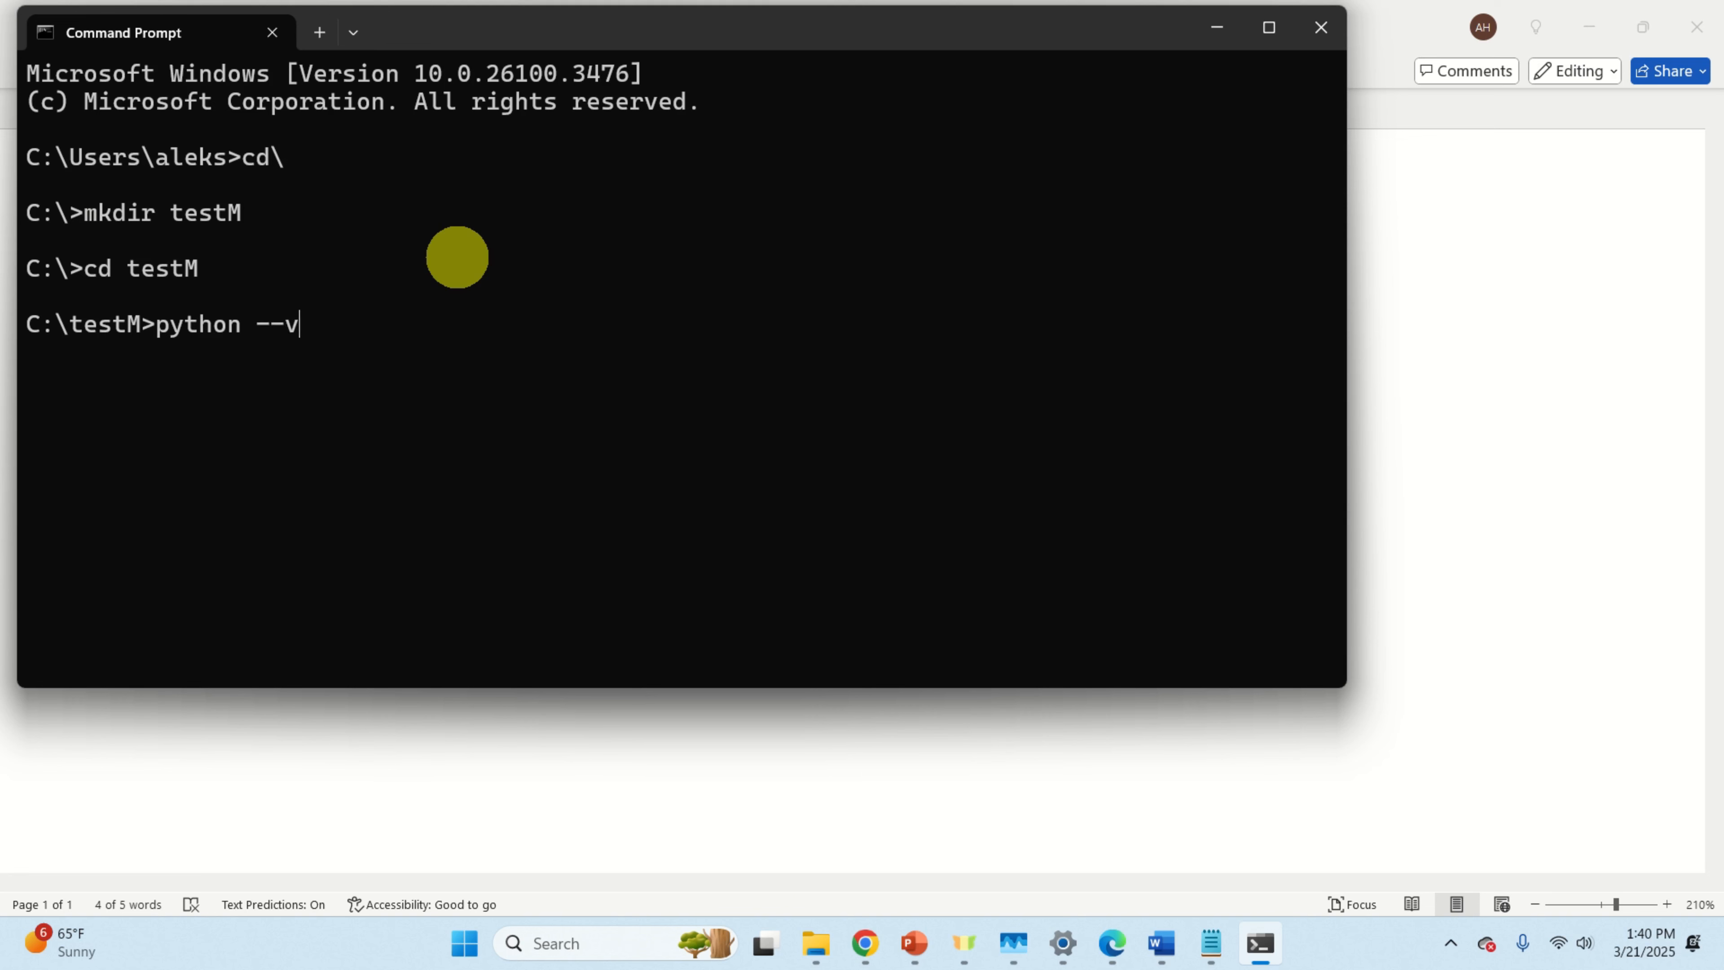
text(on)
key(Return)
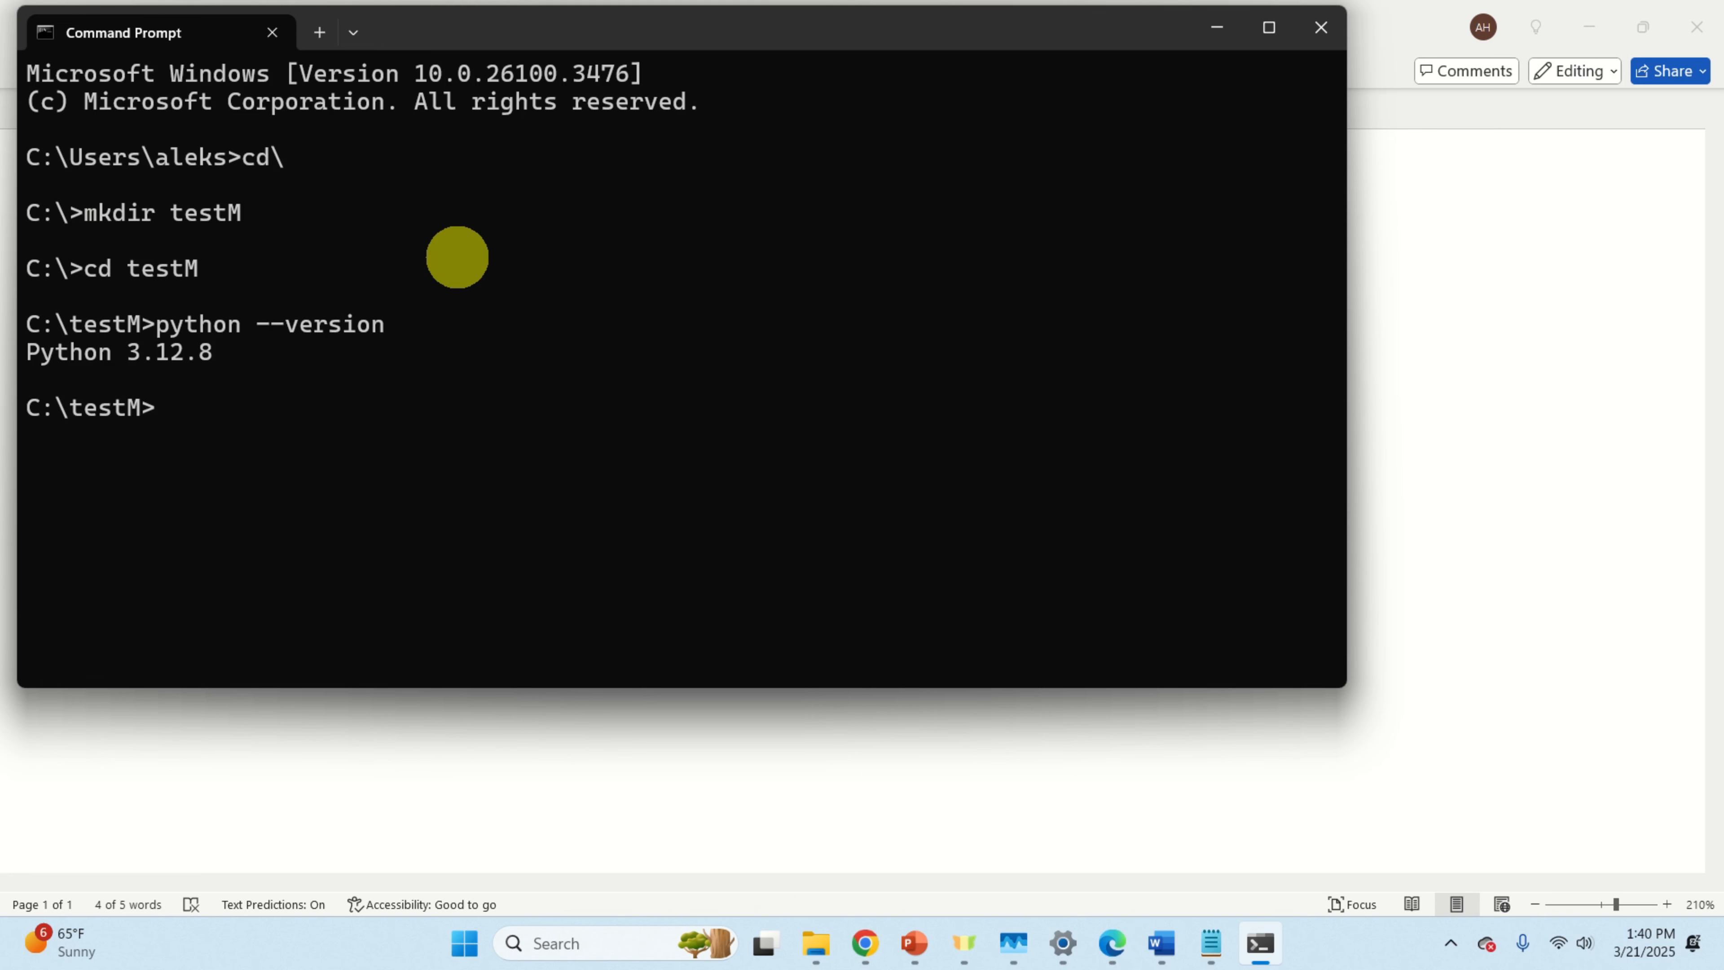
key(ctrl+v)
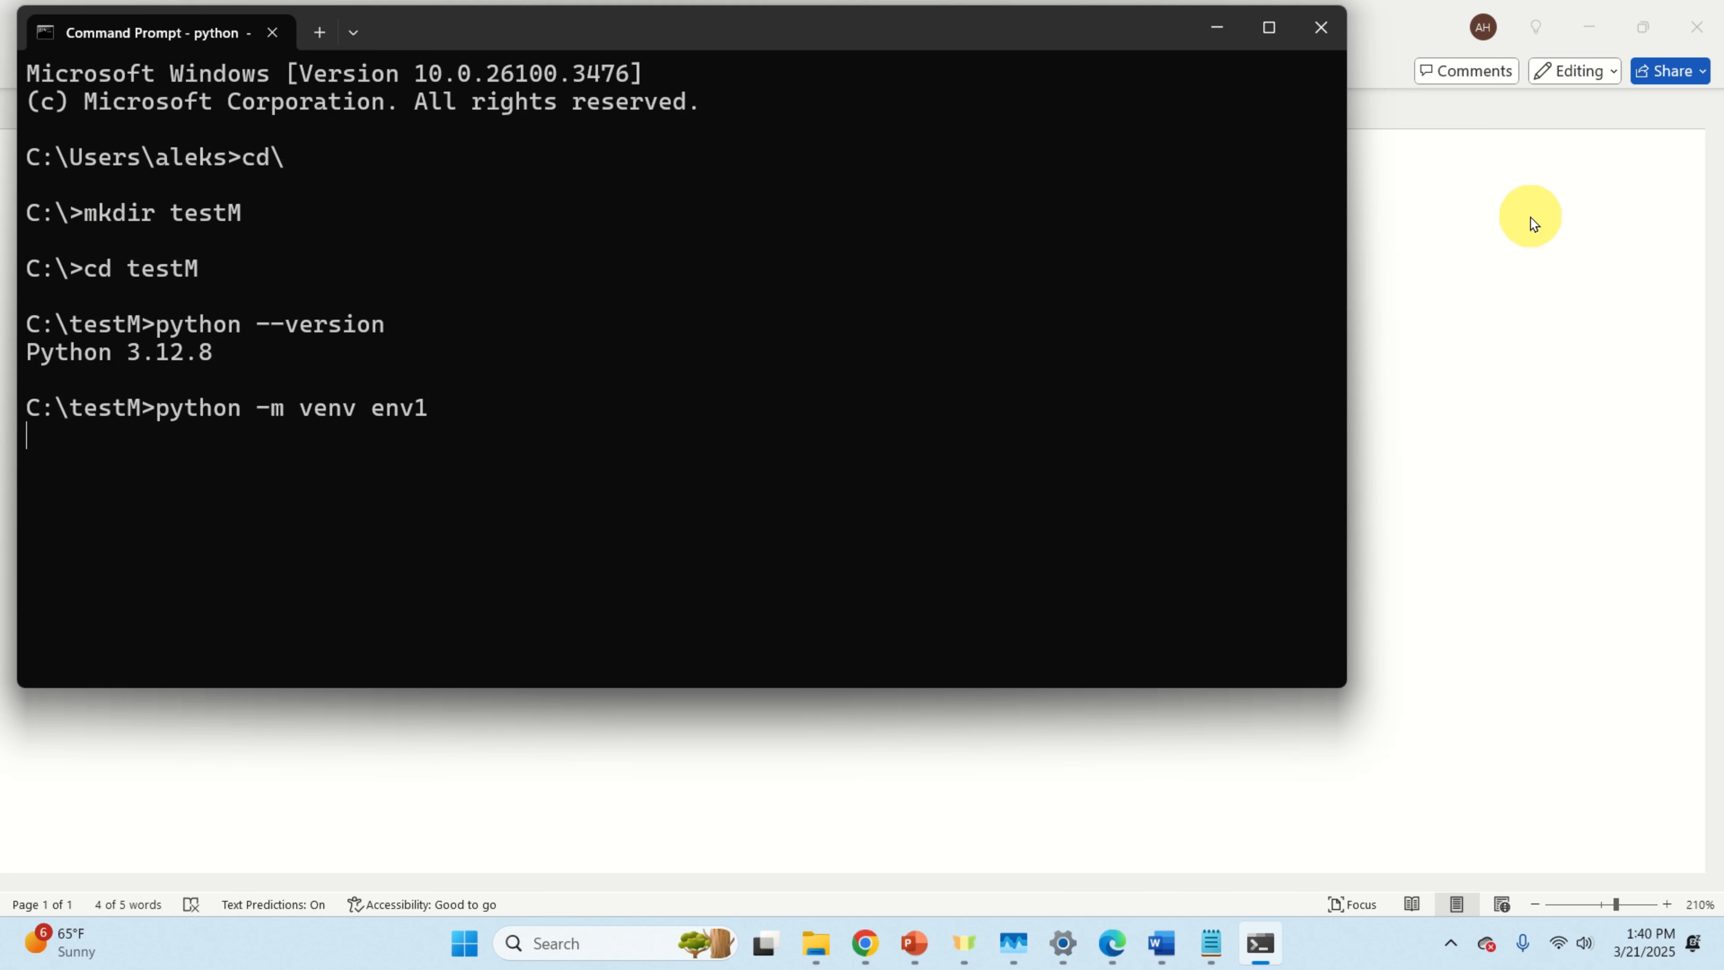
Step: Activate env1 by running 'env1\Scripts\activate.bat' copied from the Word notes
click(1161, 943)
drag(438, 456, 30, 451)
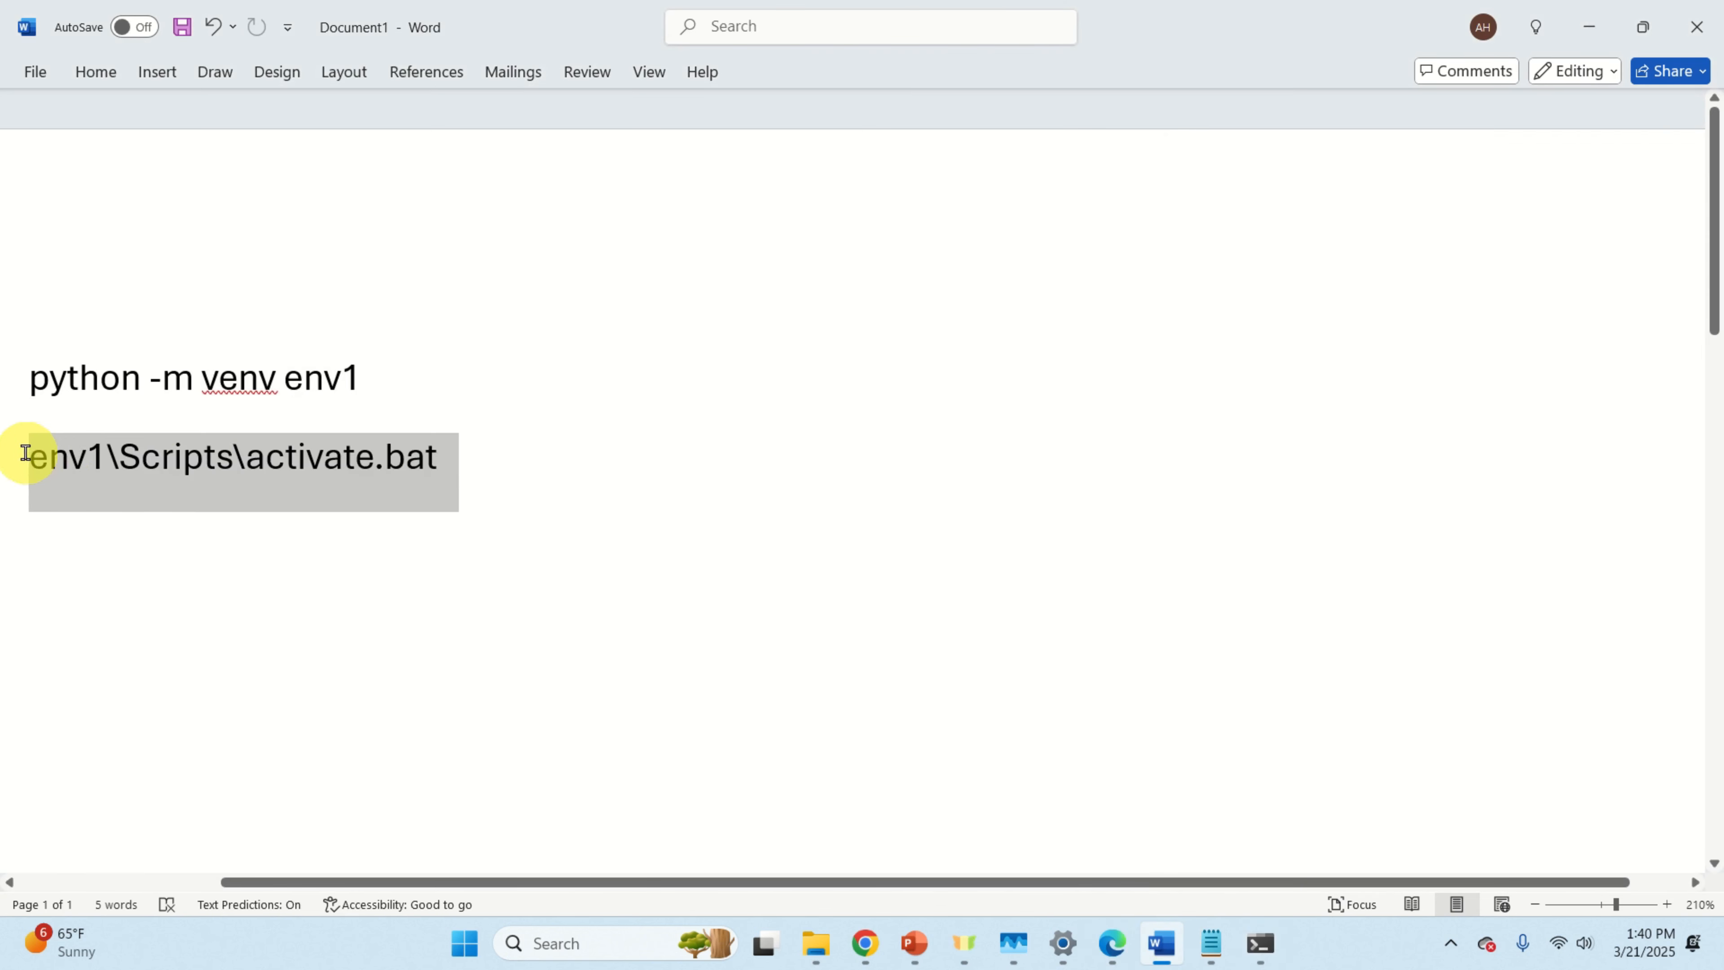
right_click(217, 483)
click(300, 553)
key(alt+Tab)
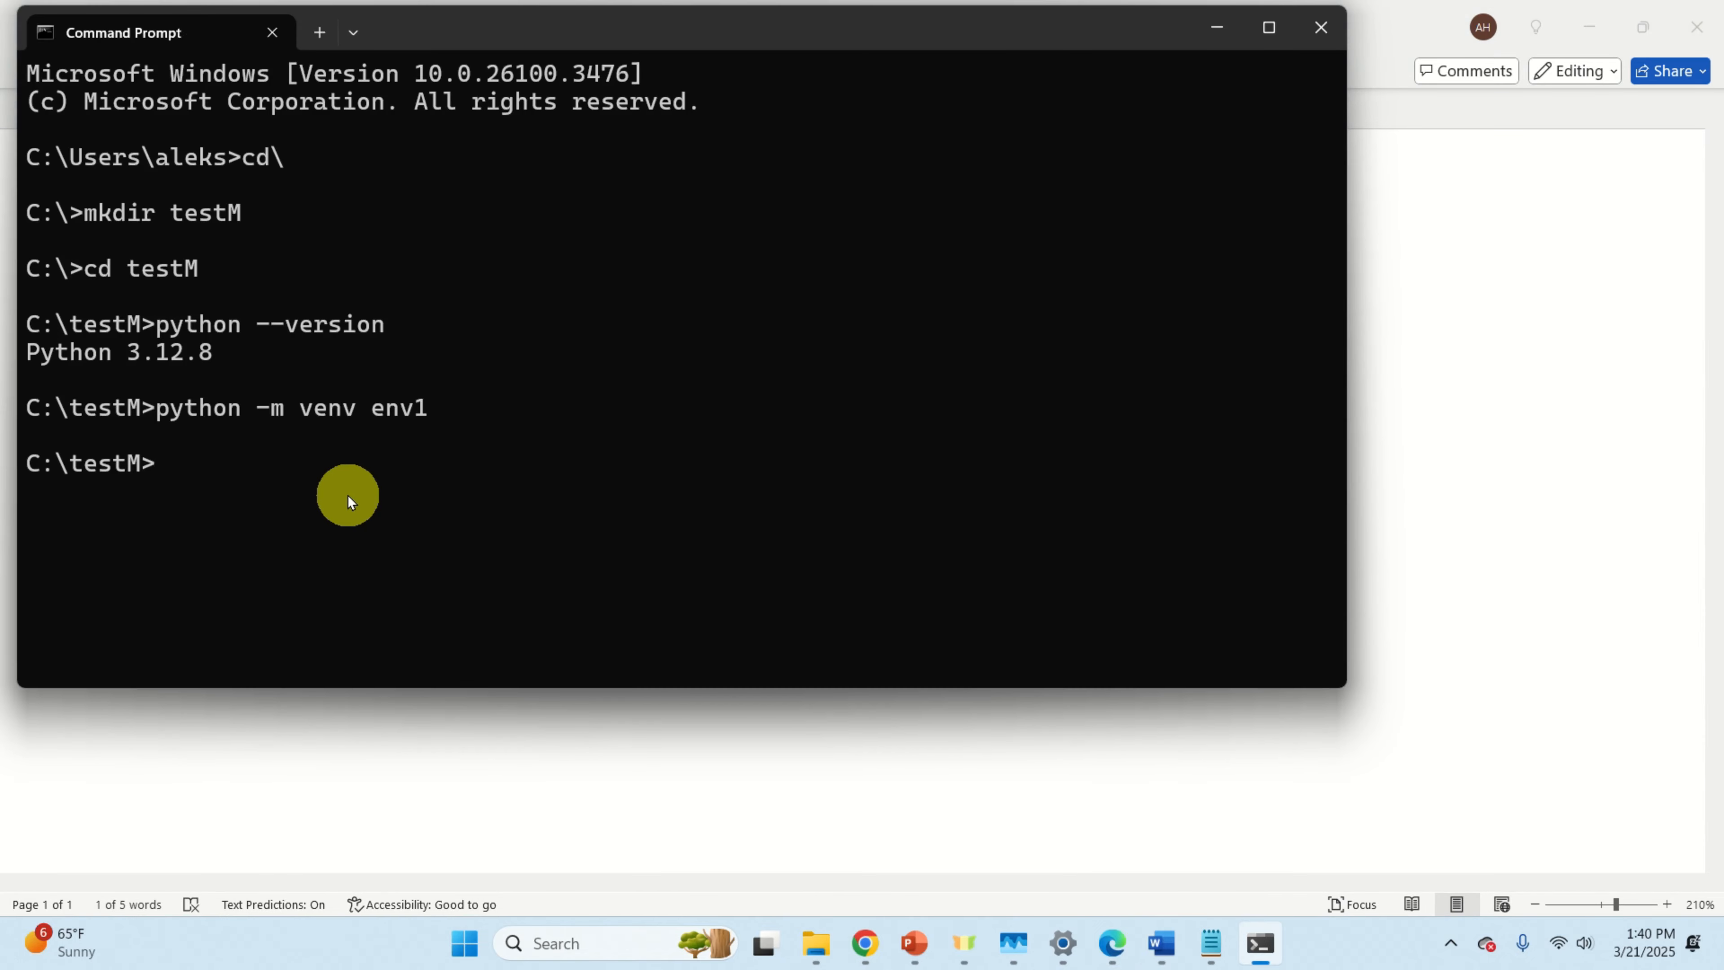
key(ctrl+v)
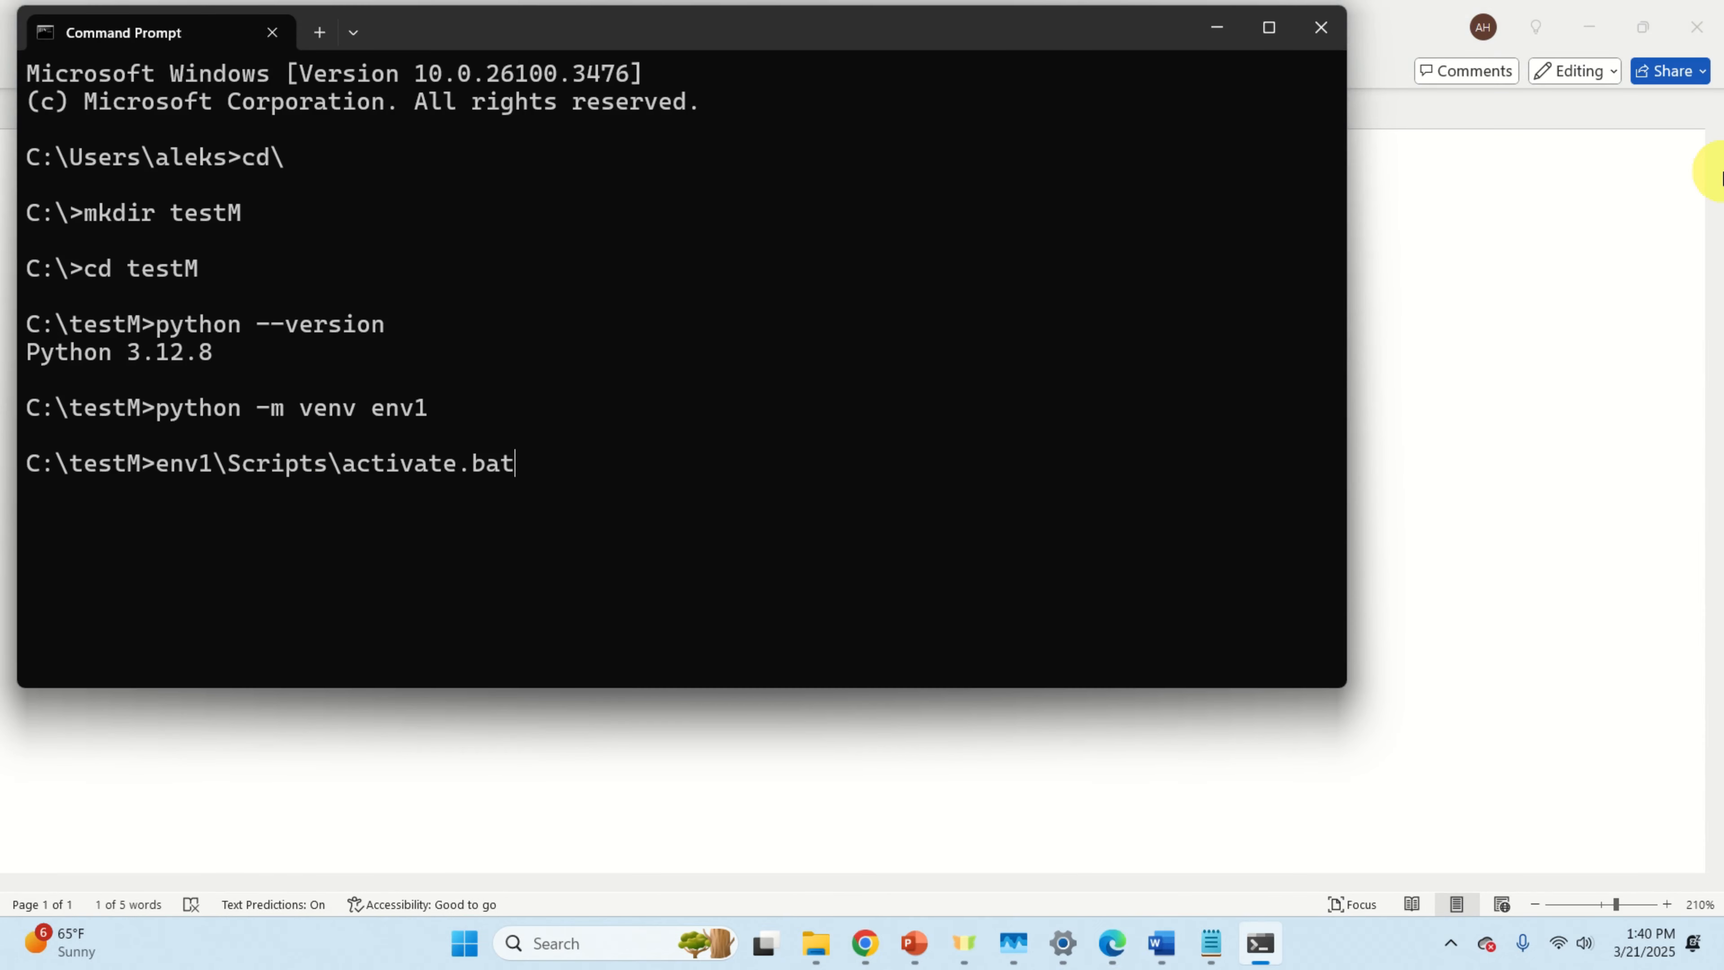
key(Return)
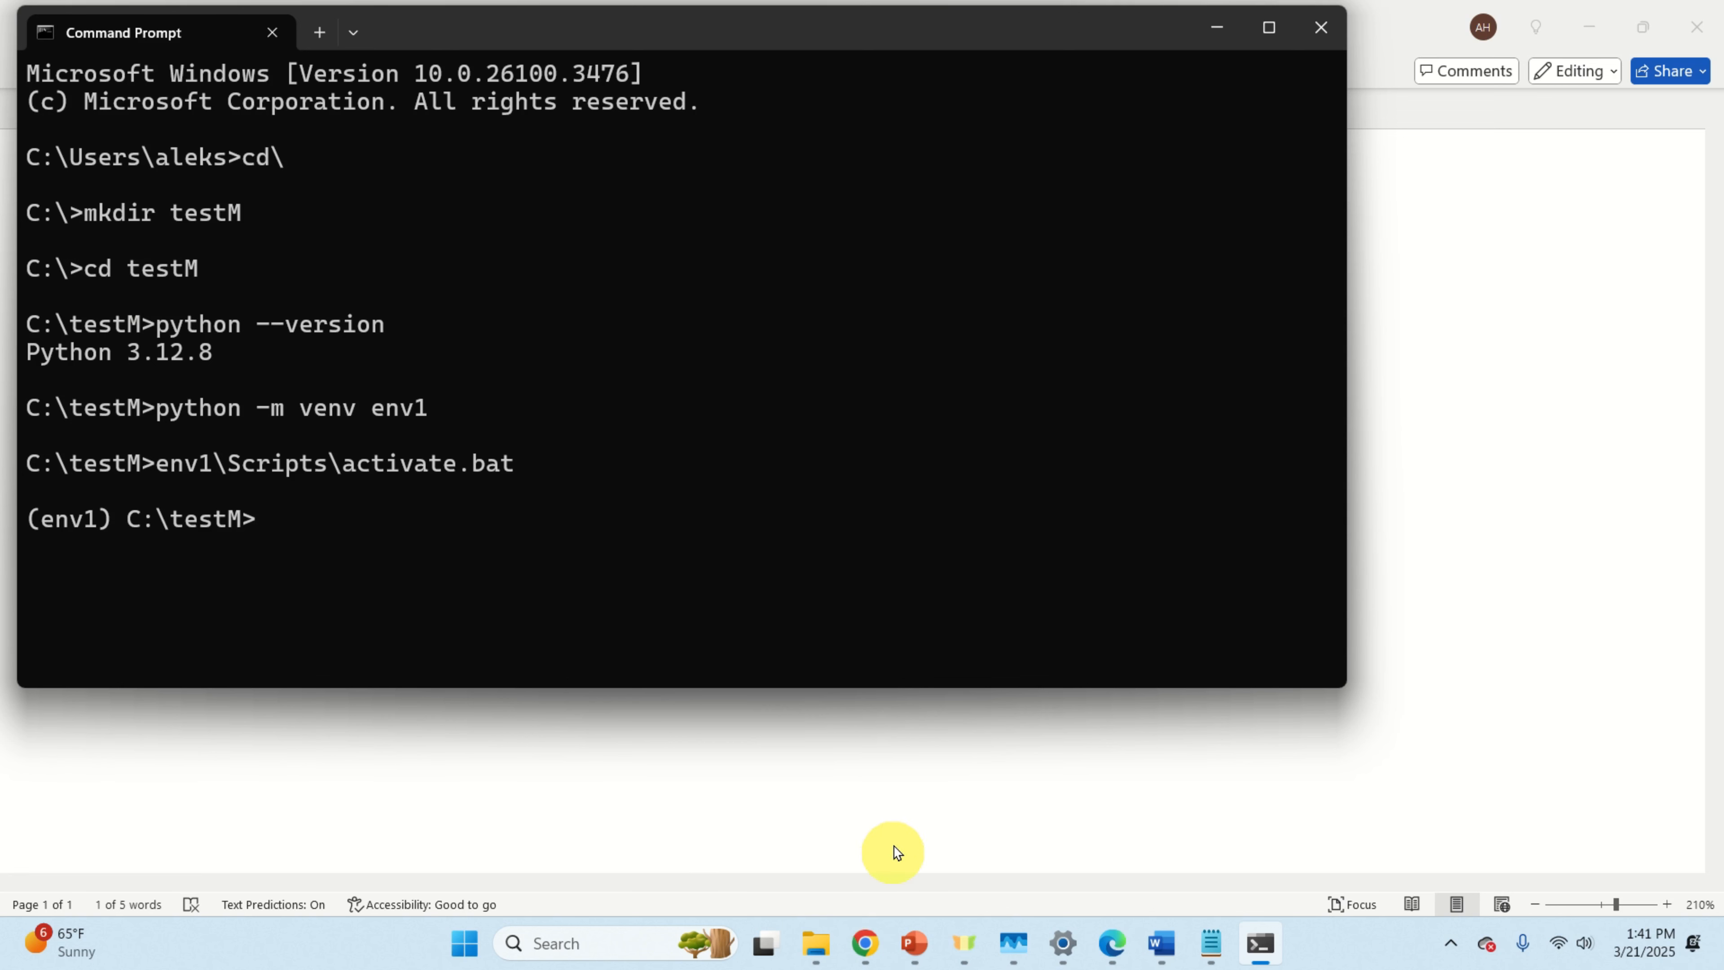
click(1124, 932)
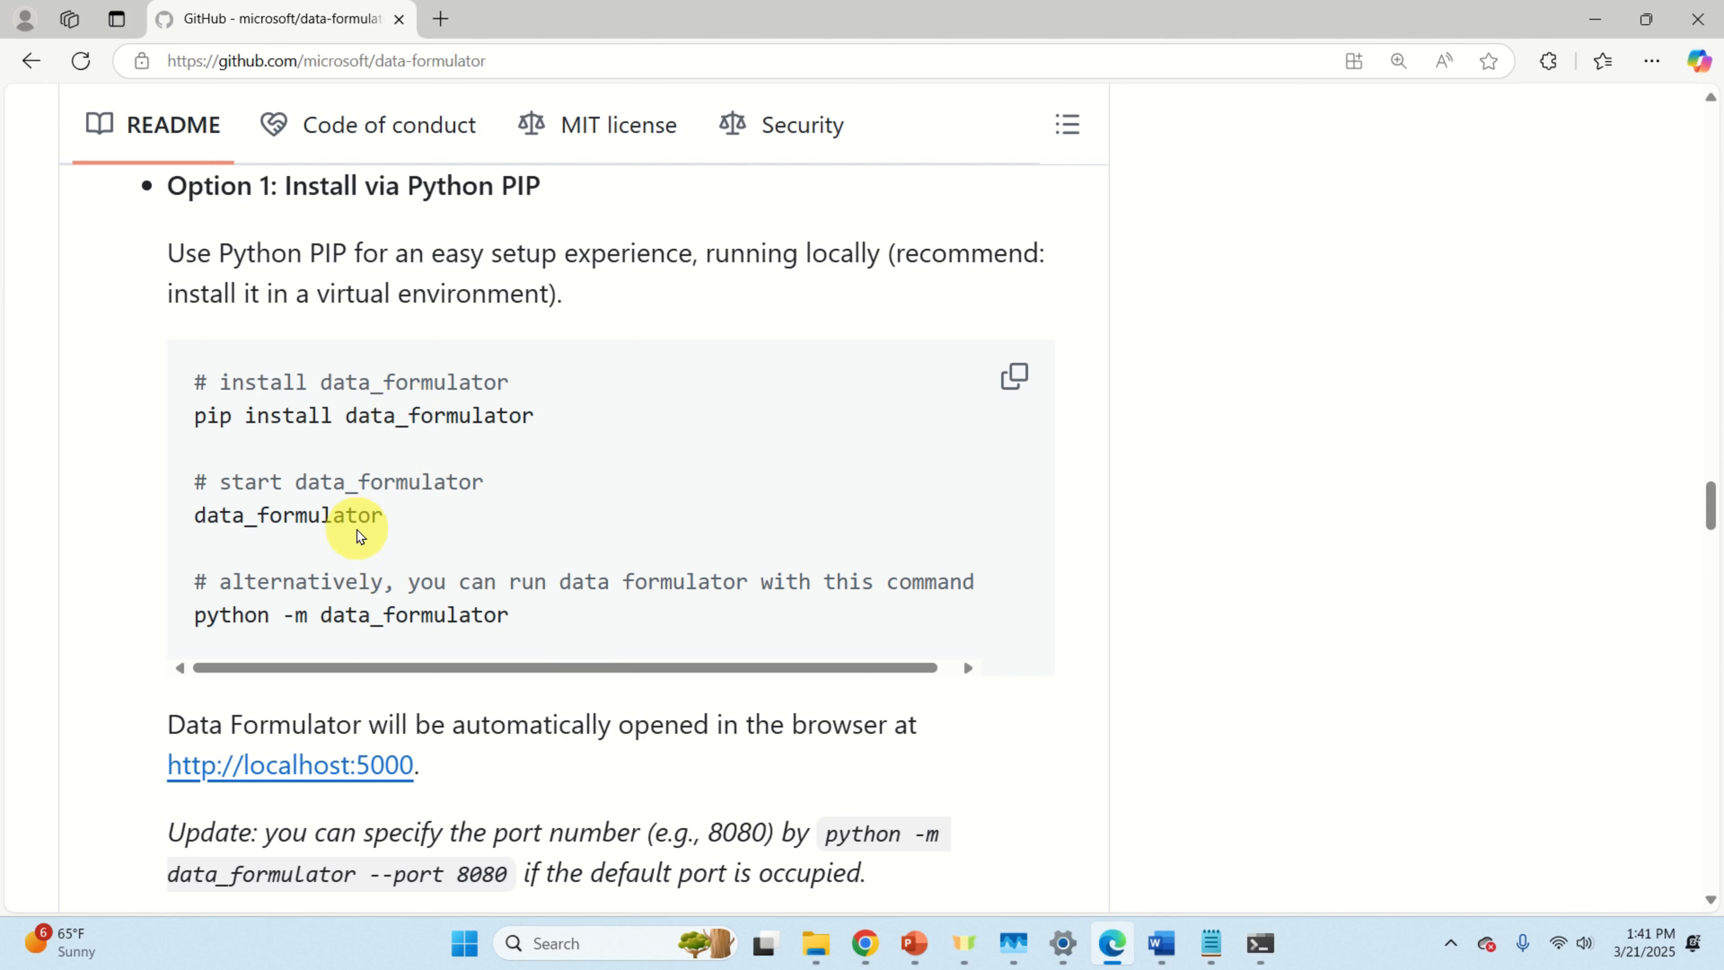
Step: Select and copy the README's 'pip install data_formulator' command line
drag(389, 513, 204, 515)
click(550, 429)
drag(550, 429, 200, 421)
right_click(292, 416)
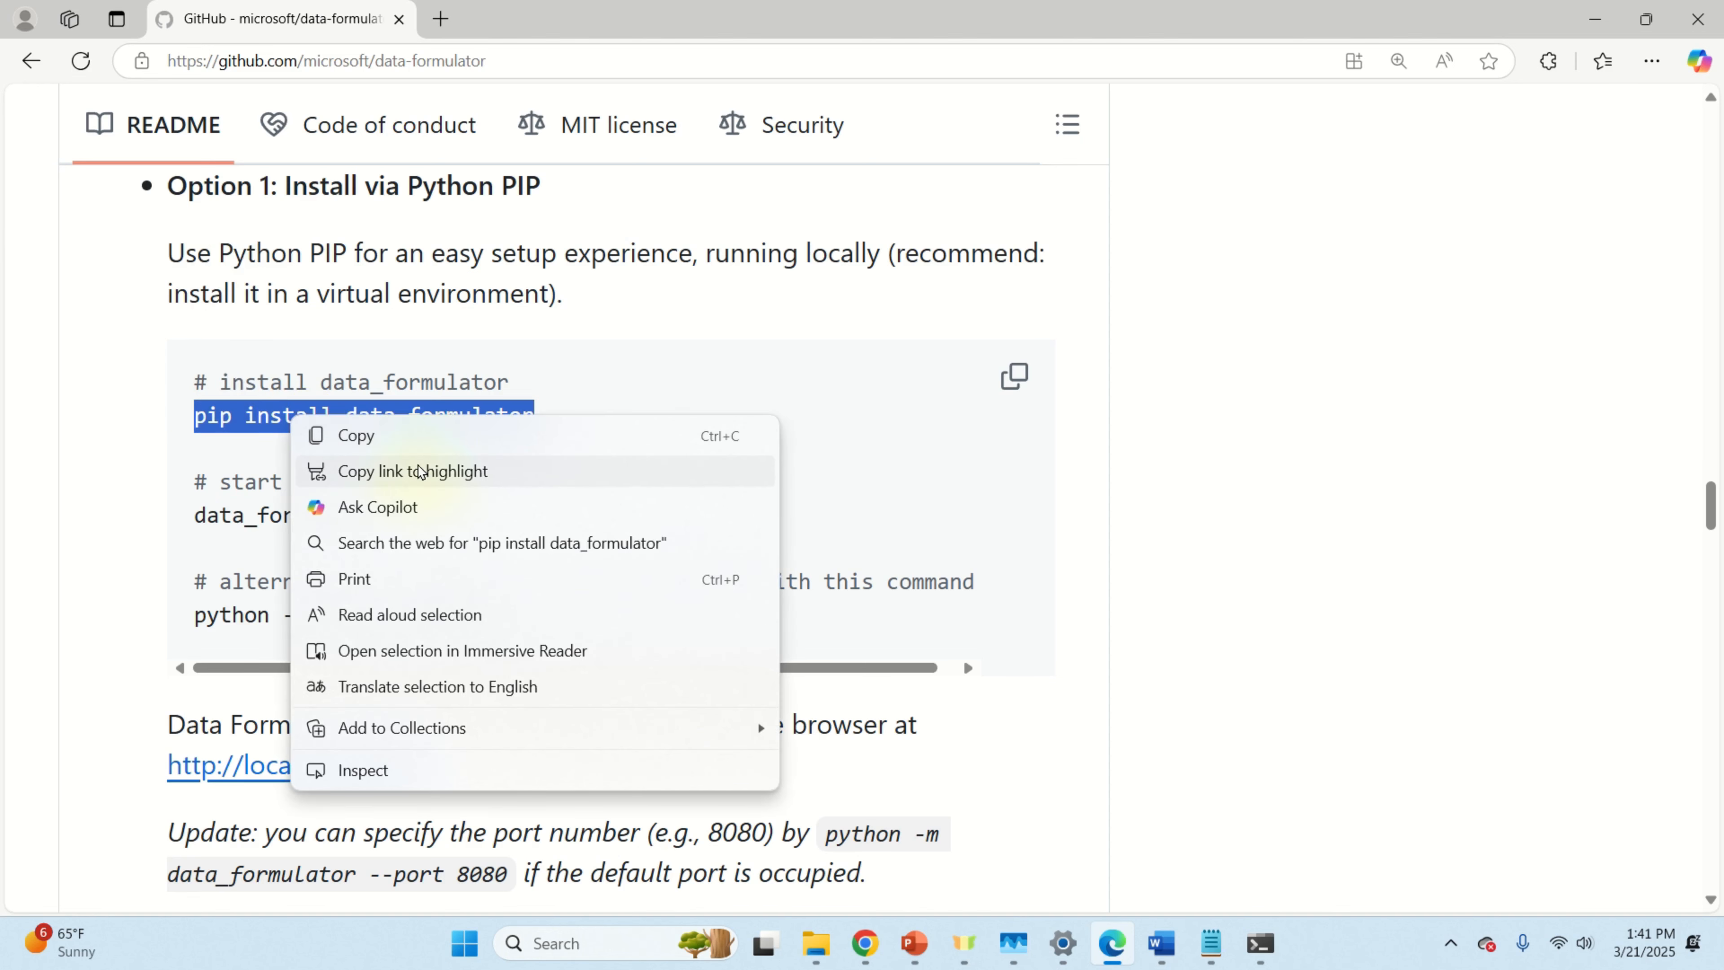
click(412, 434)
Step: Run pip install data_formulator in Command Prompt, then start data_formulator on localhost:5000
click(1257, 944)
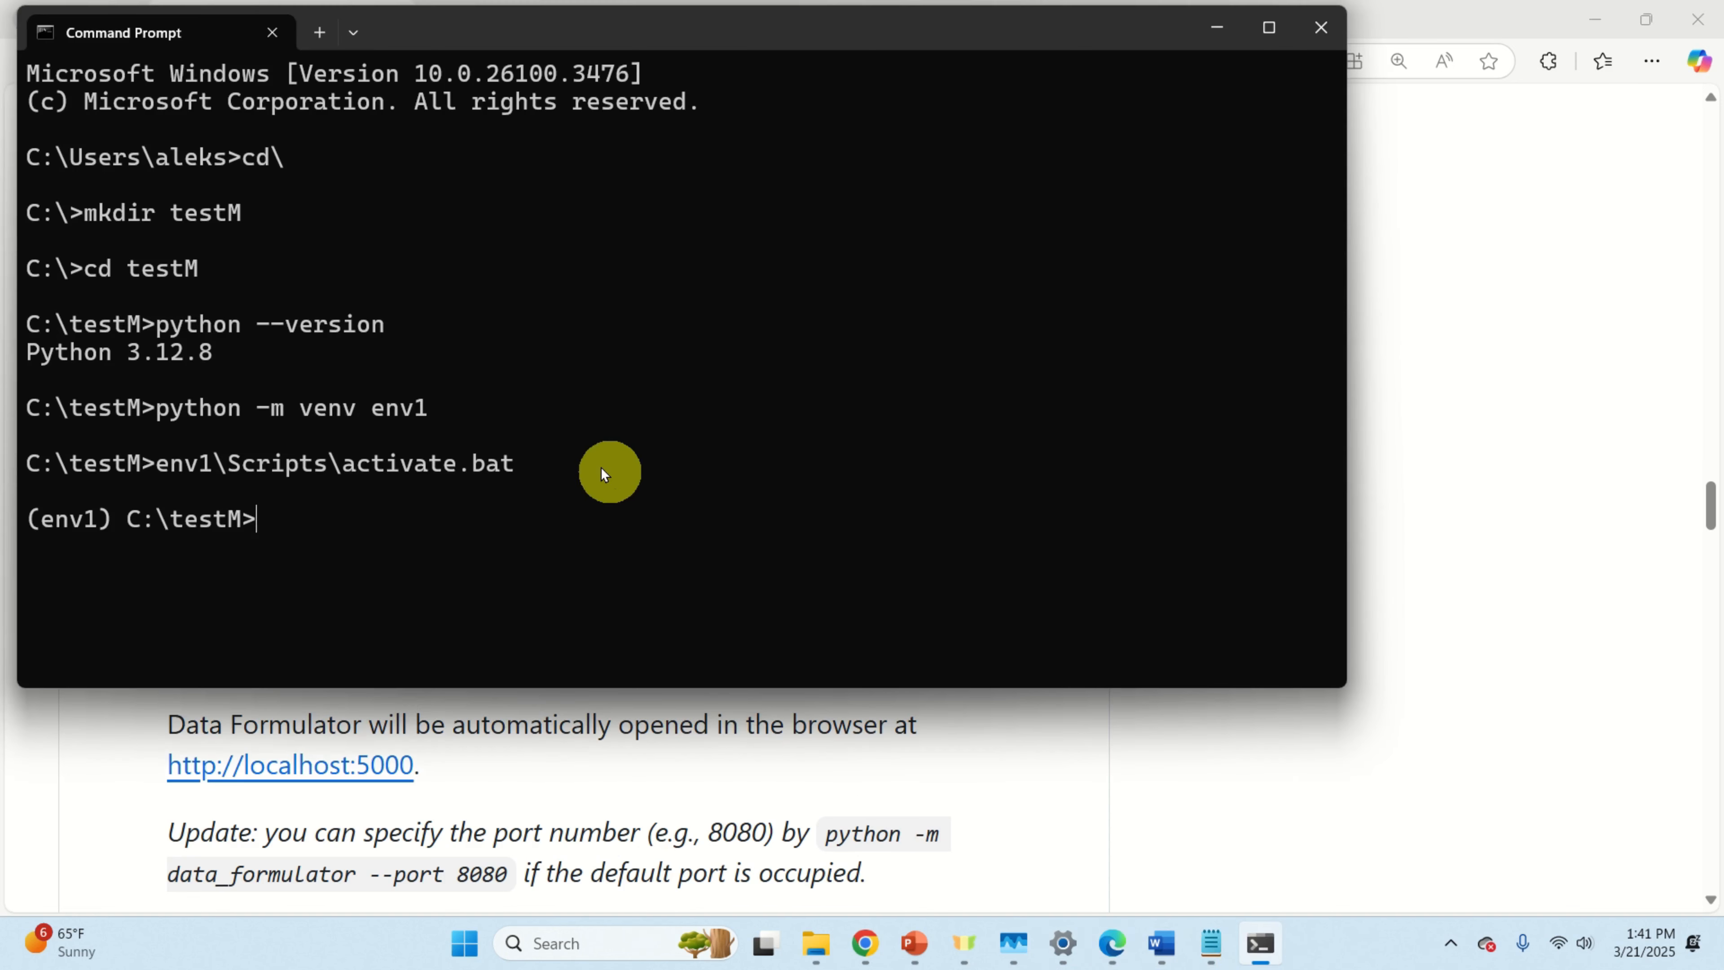
key(ctrl+v)
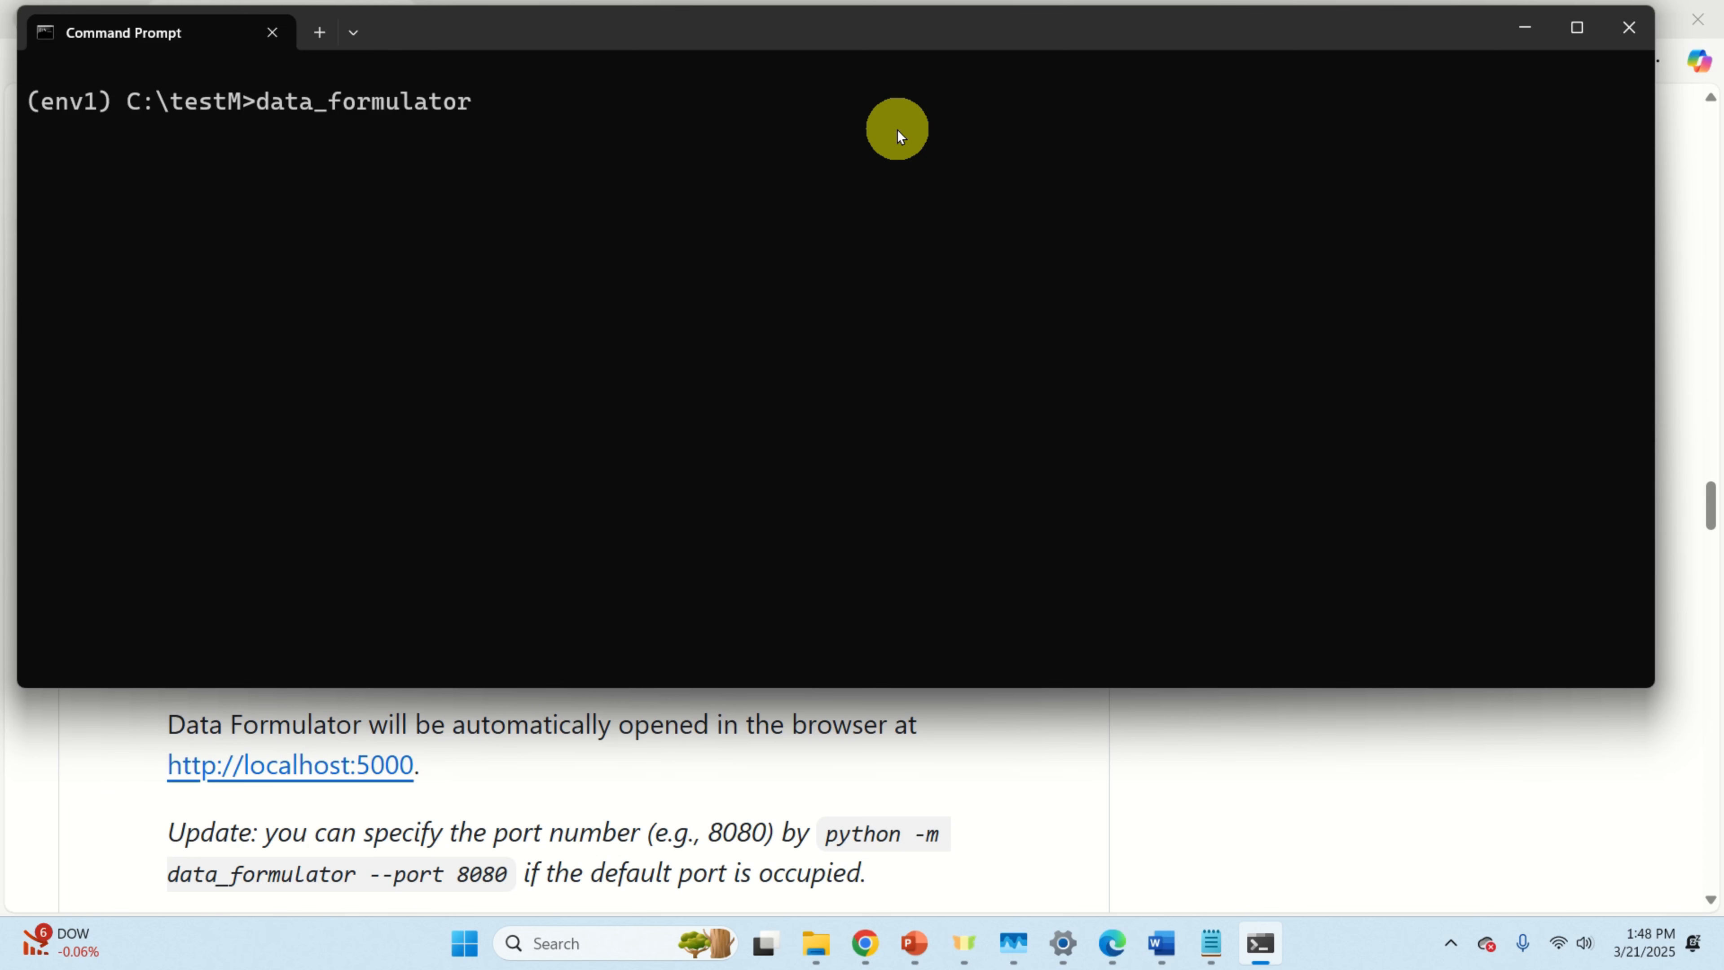
key(Return)
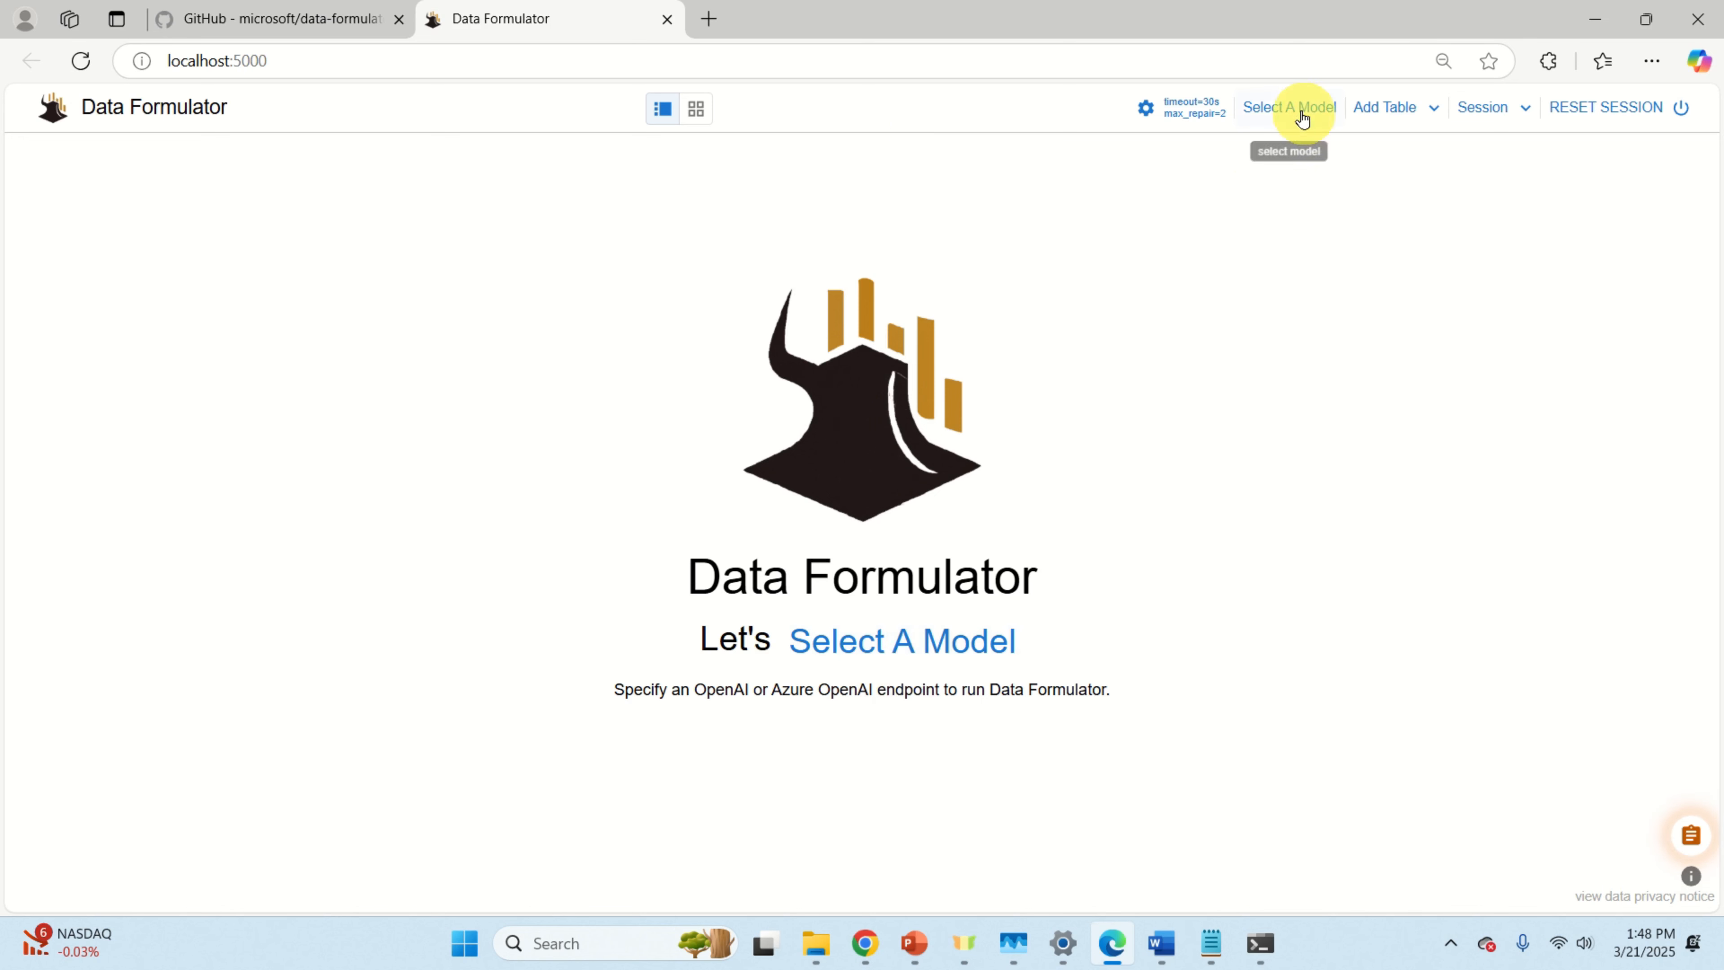
Step: Bring up the Select A Model form and begin entering the model provider
click(1289, 109)
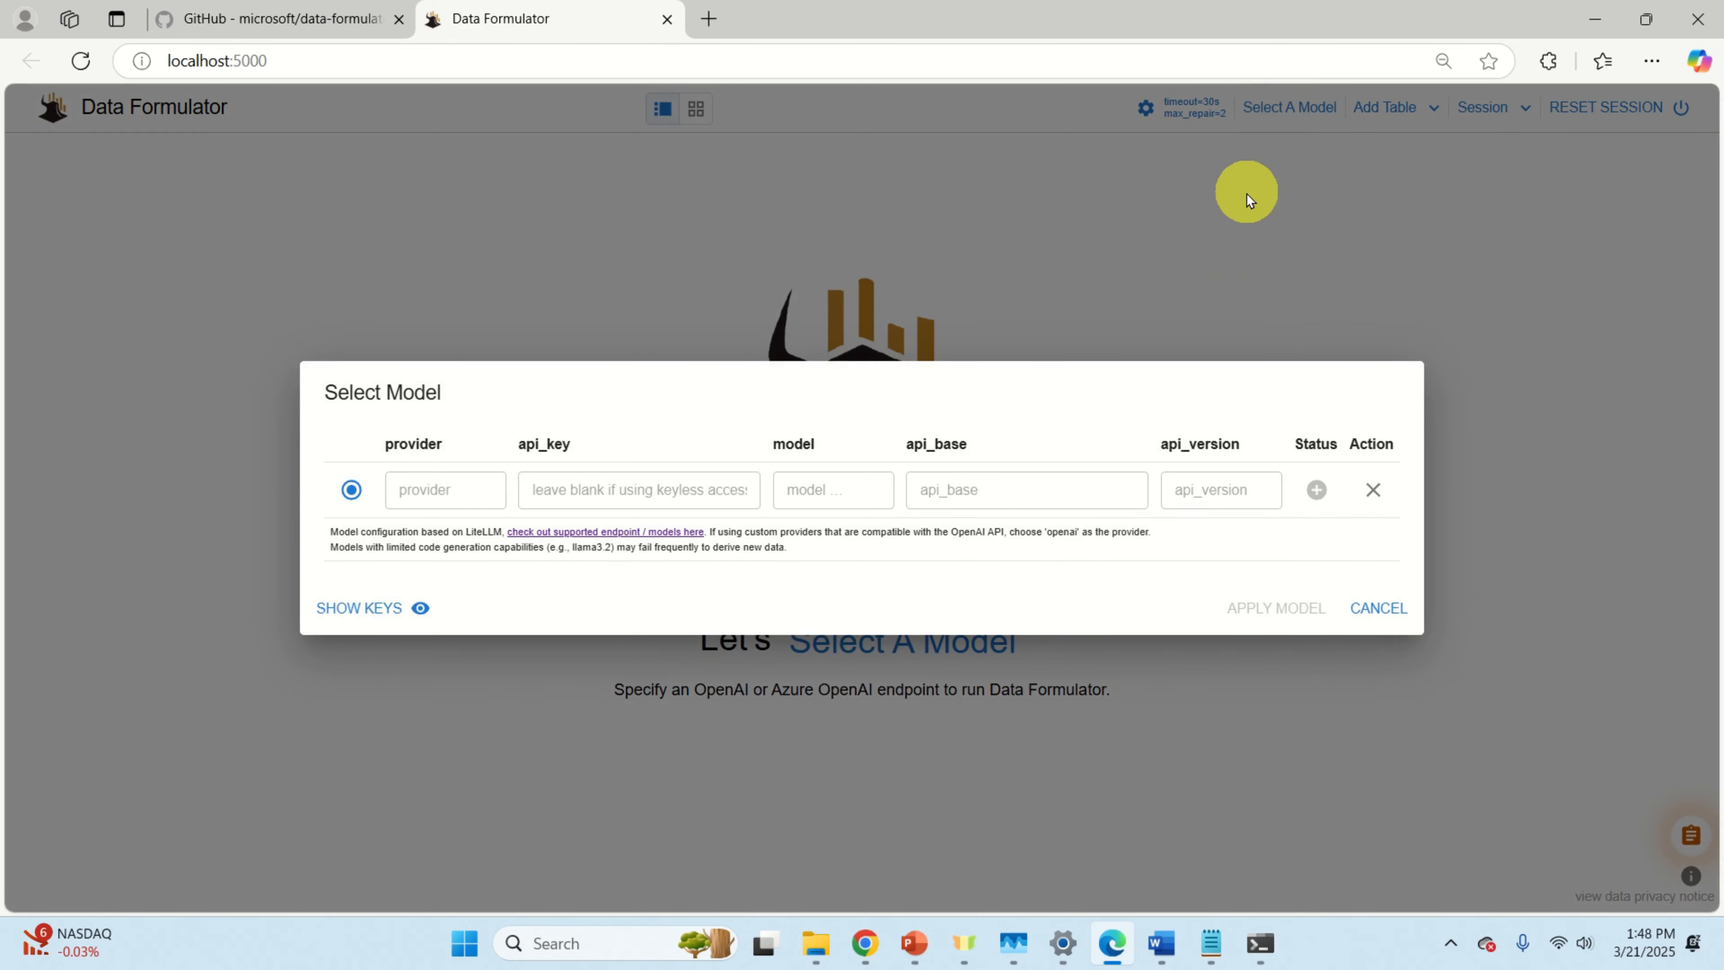
click(425, 491)
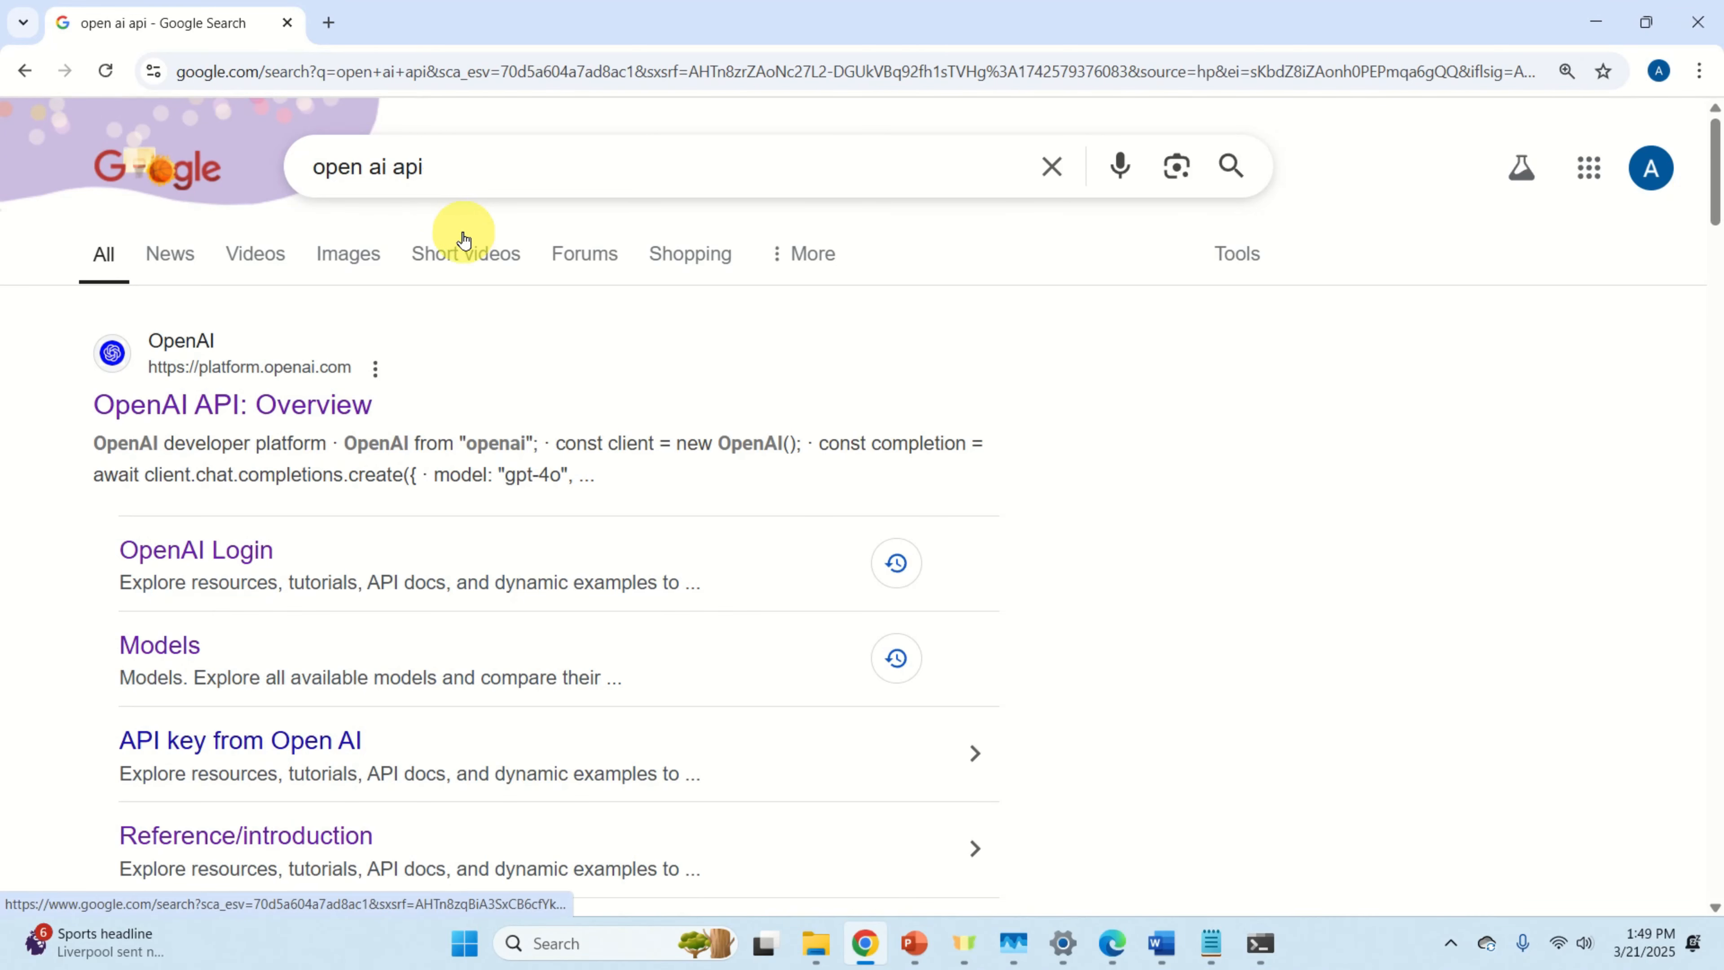
Step: Open the OpenAI API Platform search result and go to its API Platform log-in
scroll(468, 285, down, 5)
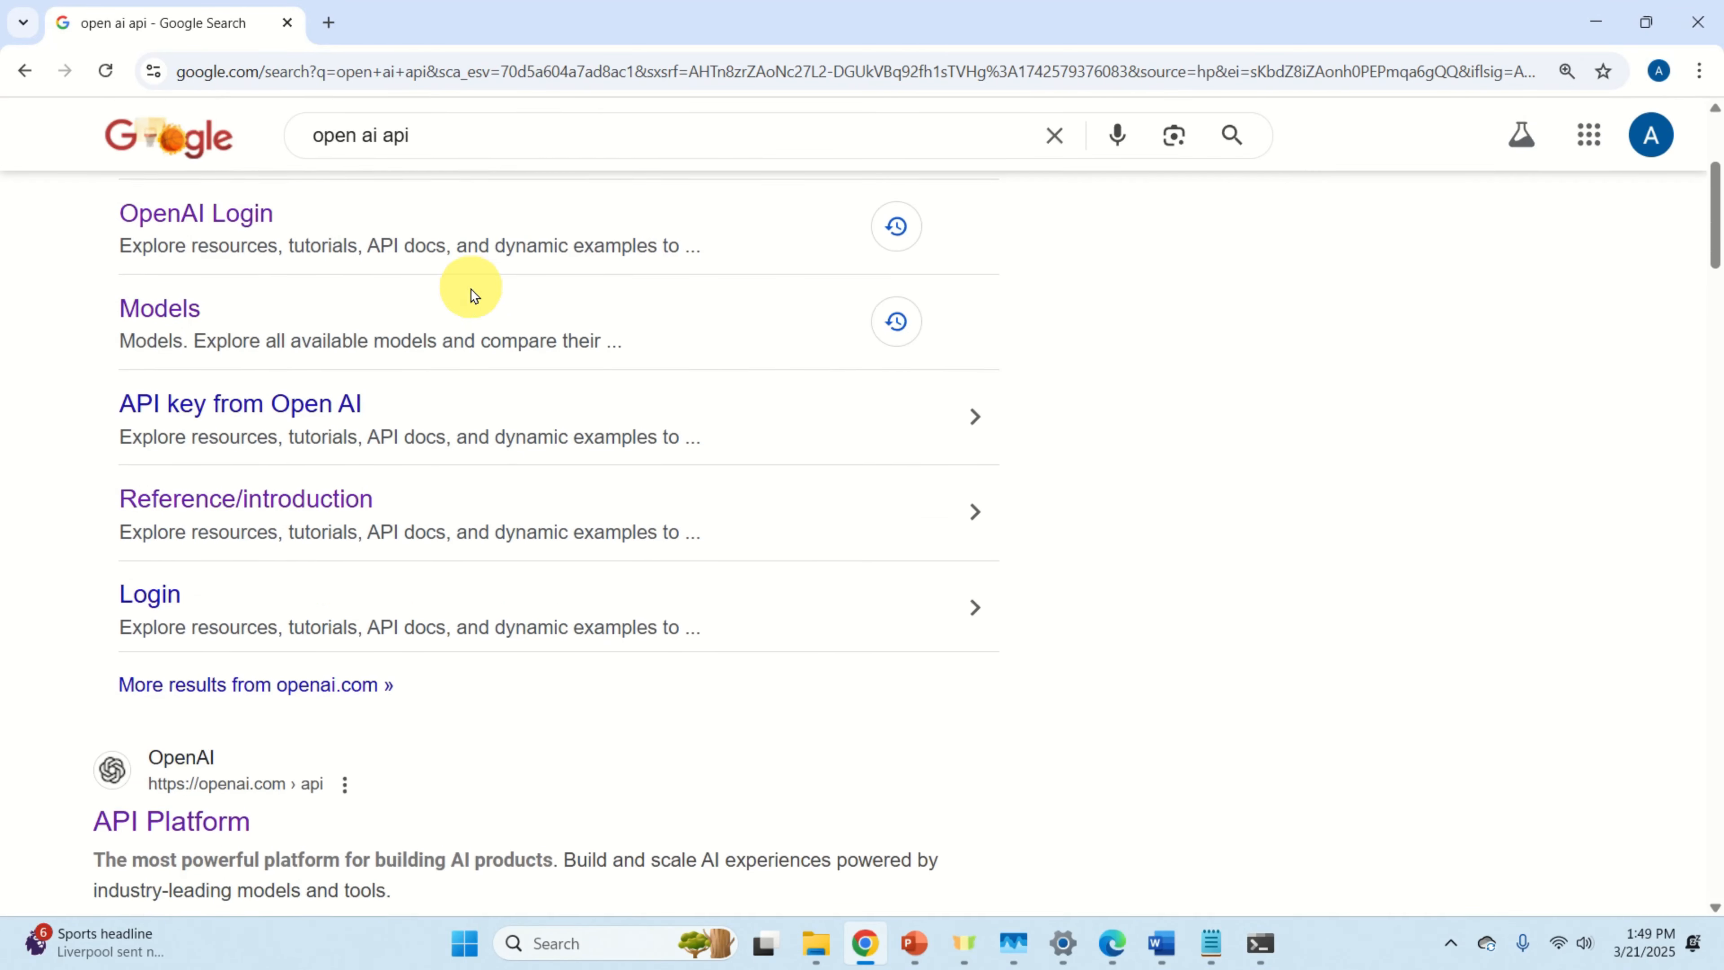
scroll(468, 299, up, 5)
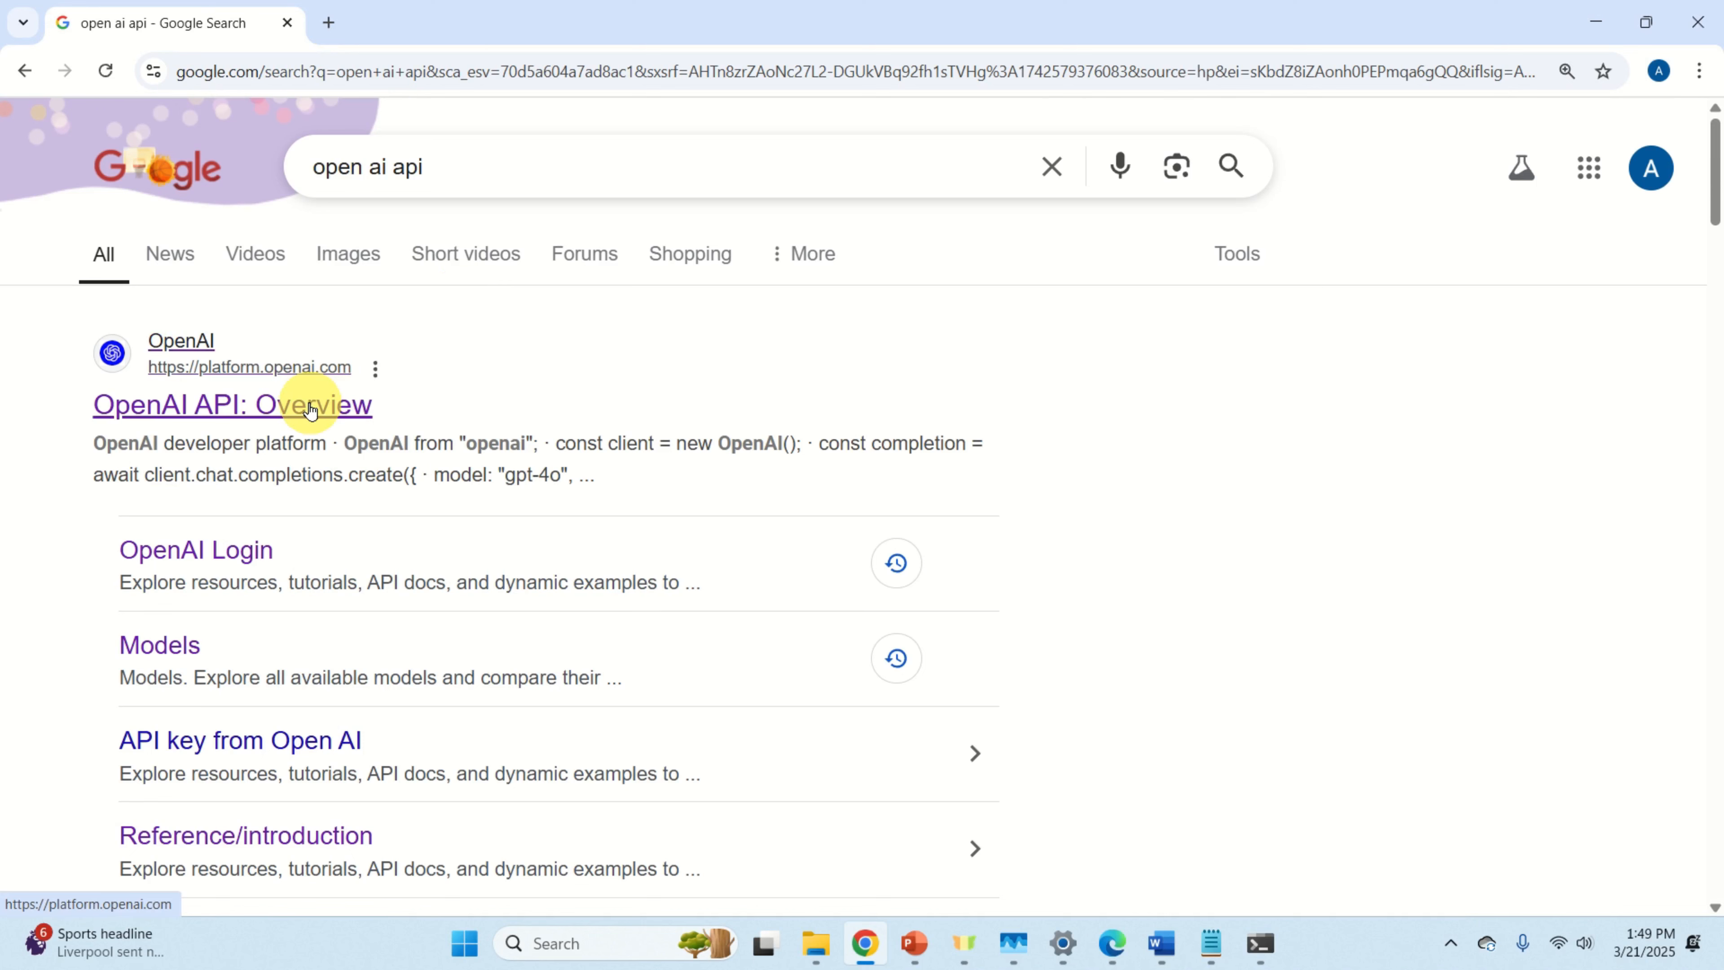
scroll(311, 410, down, 6)
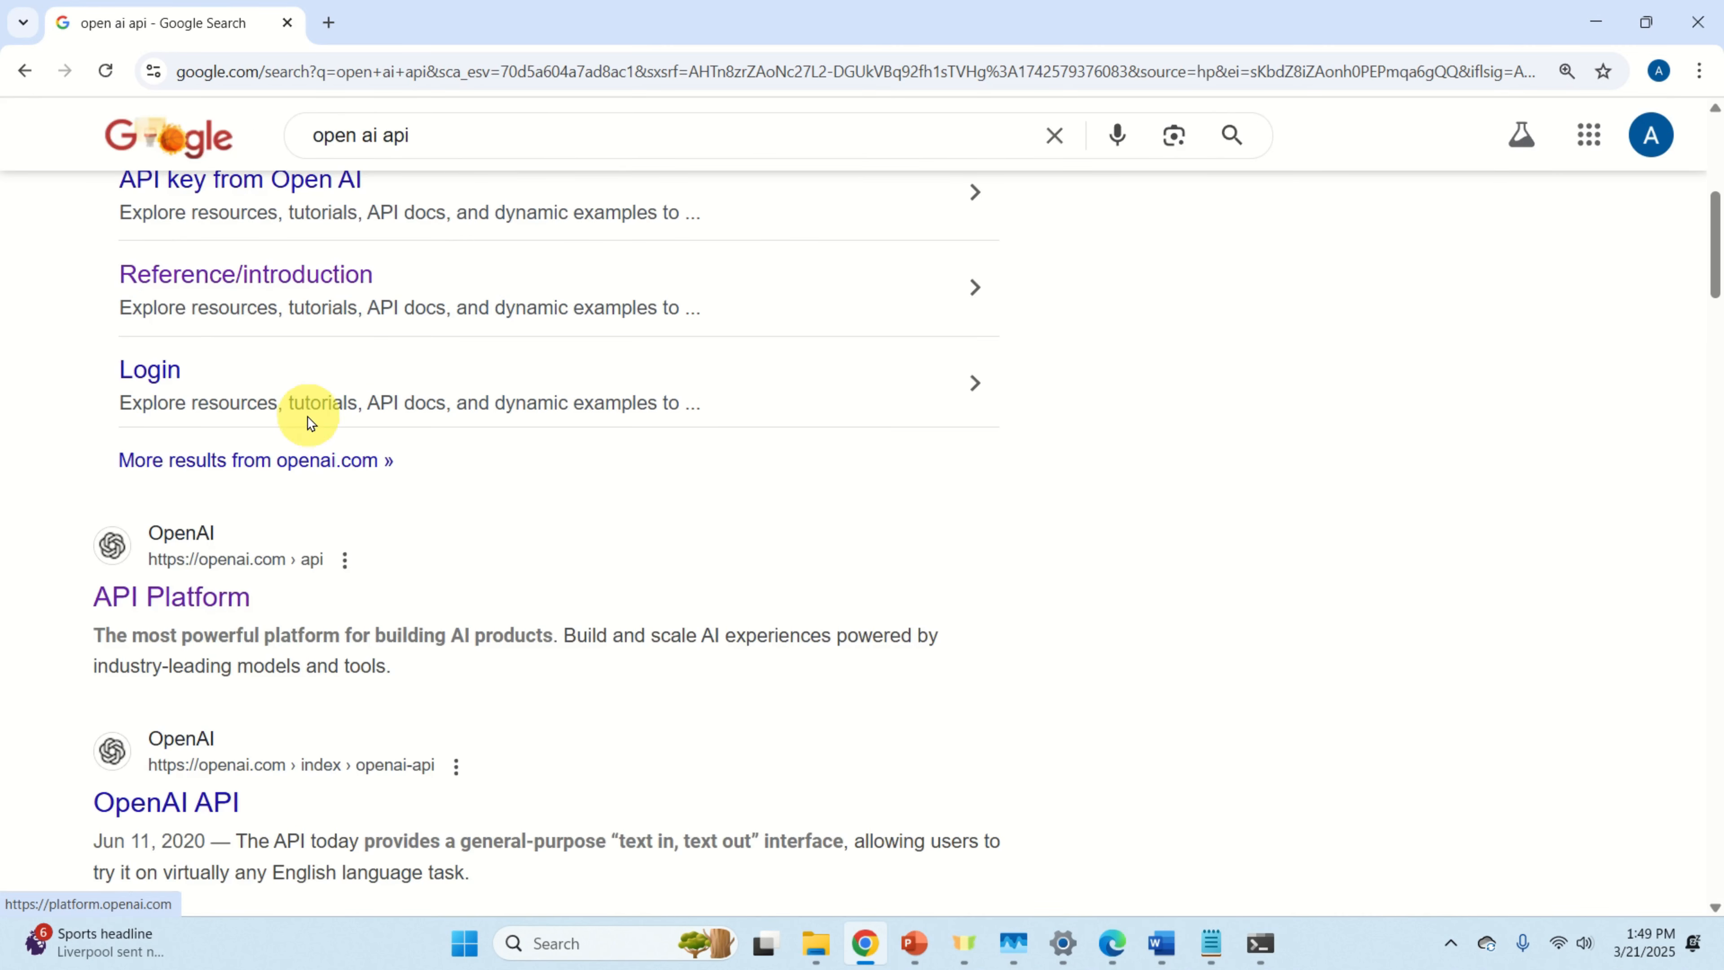
click(209, 598)
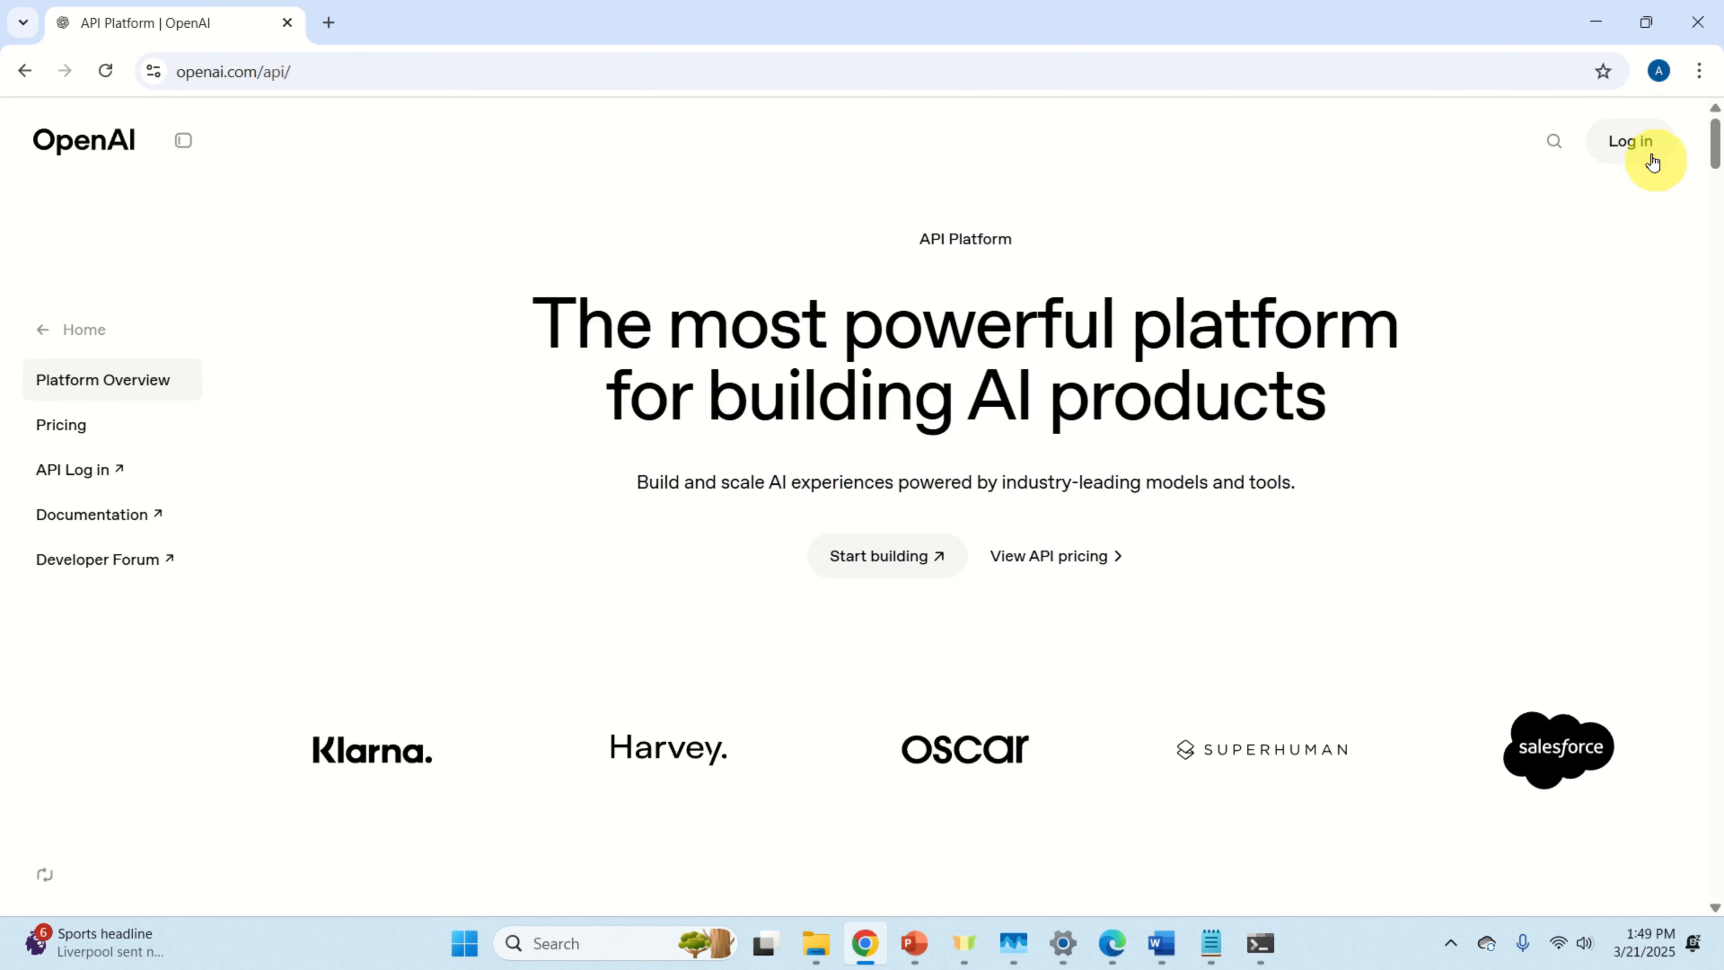
click(1642, 144)
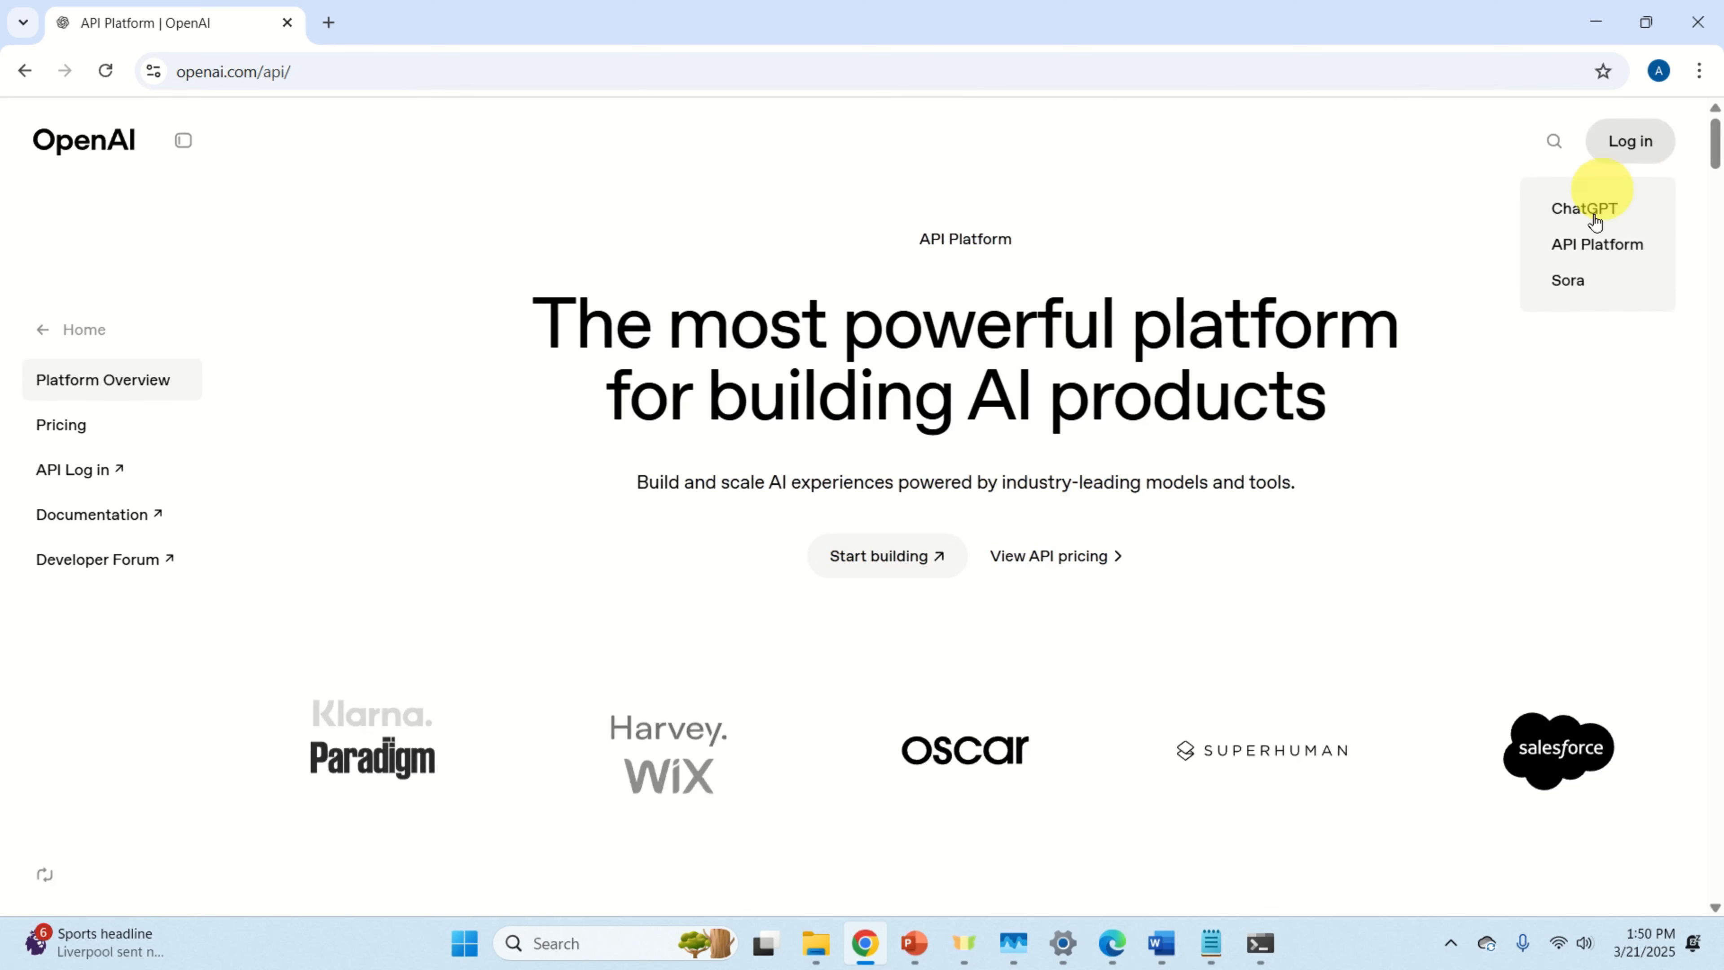
click(1599, 251)
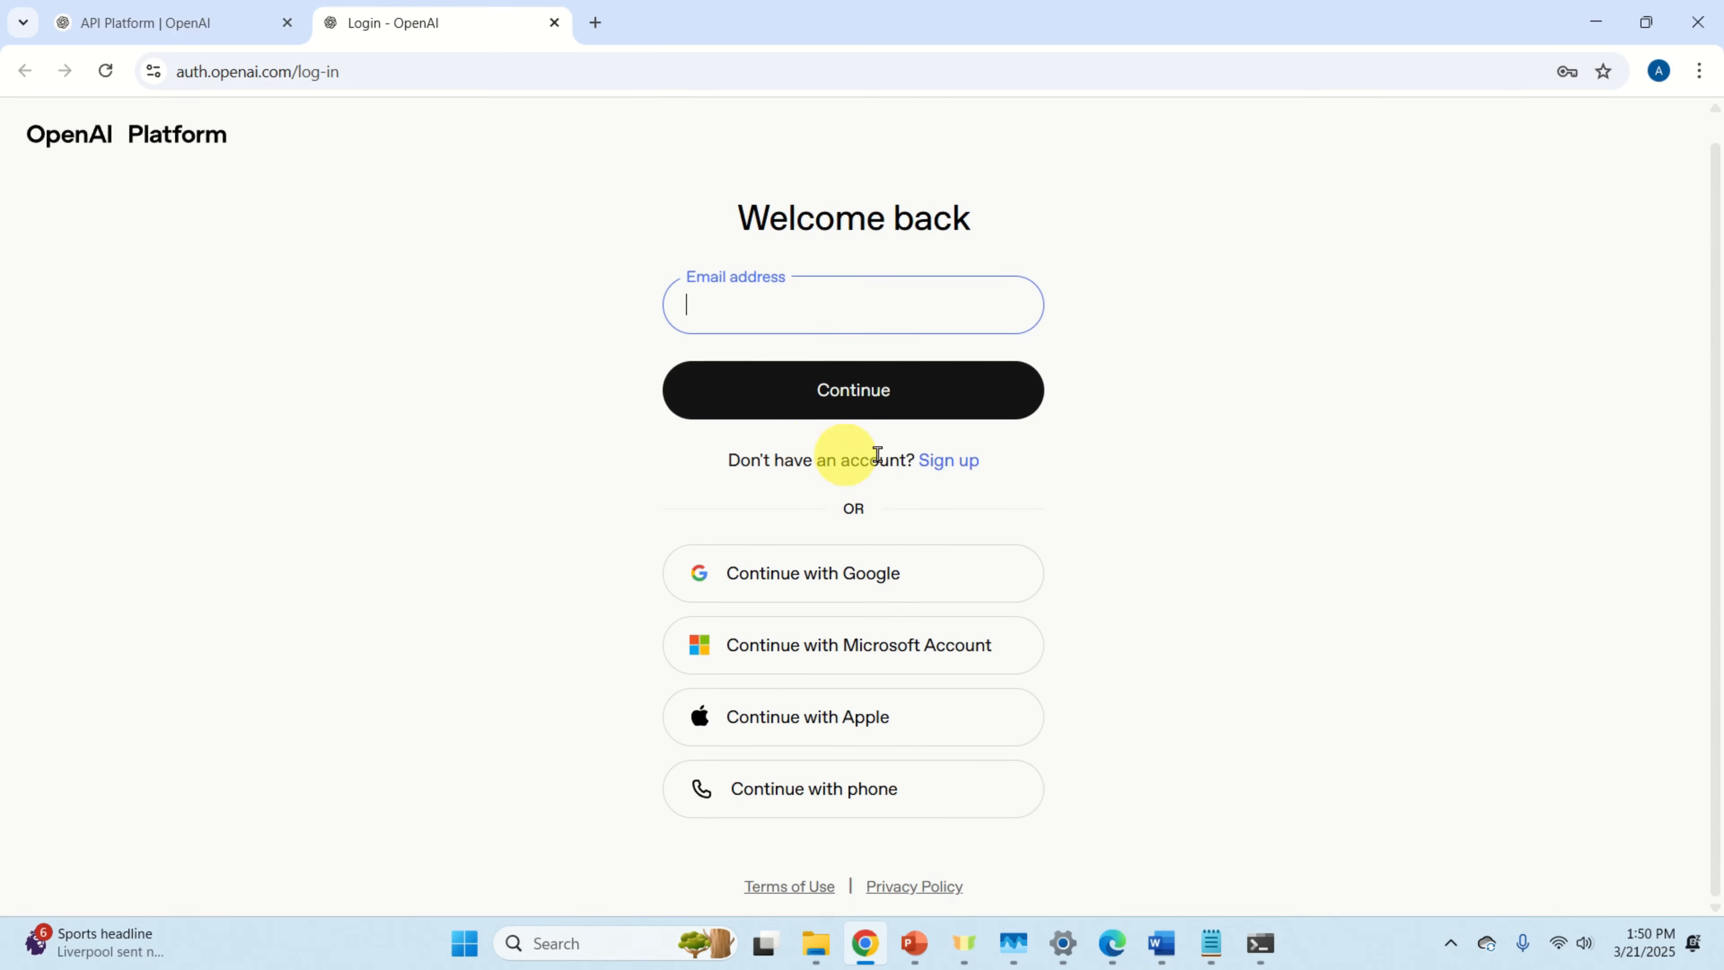
Step: Return from the sign-up page and continue with the saved account e-mail
click(947, 465)
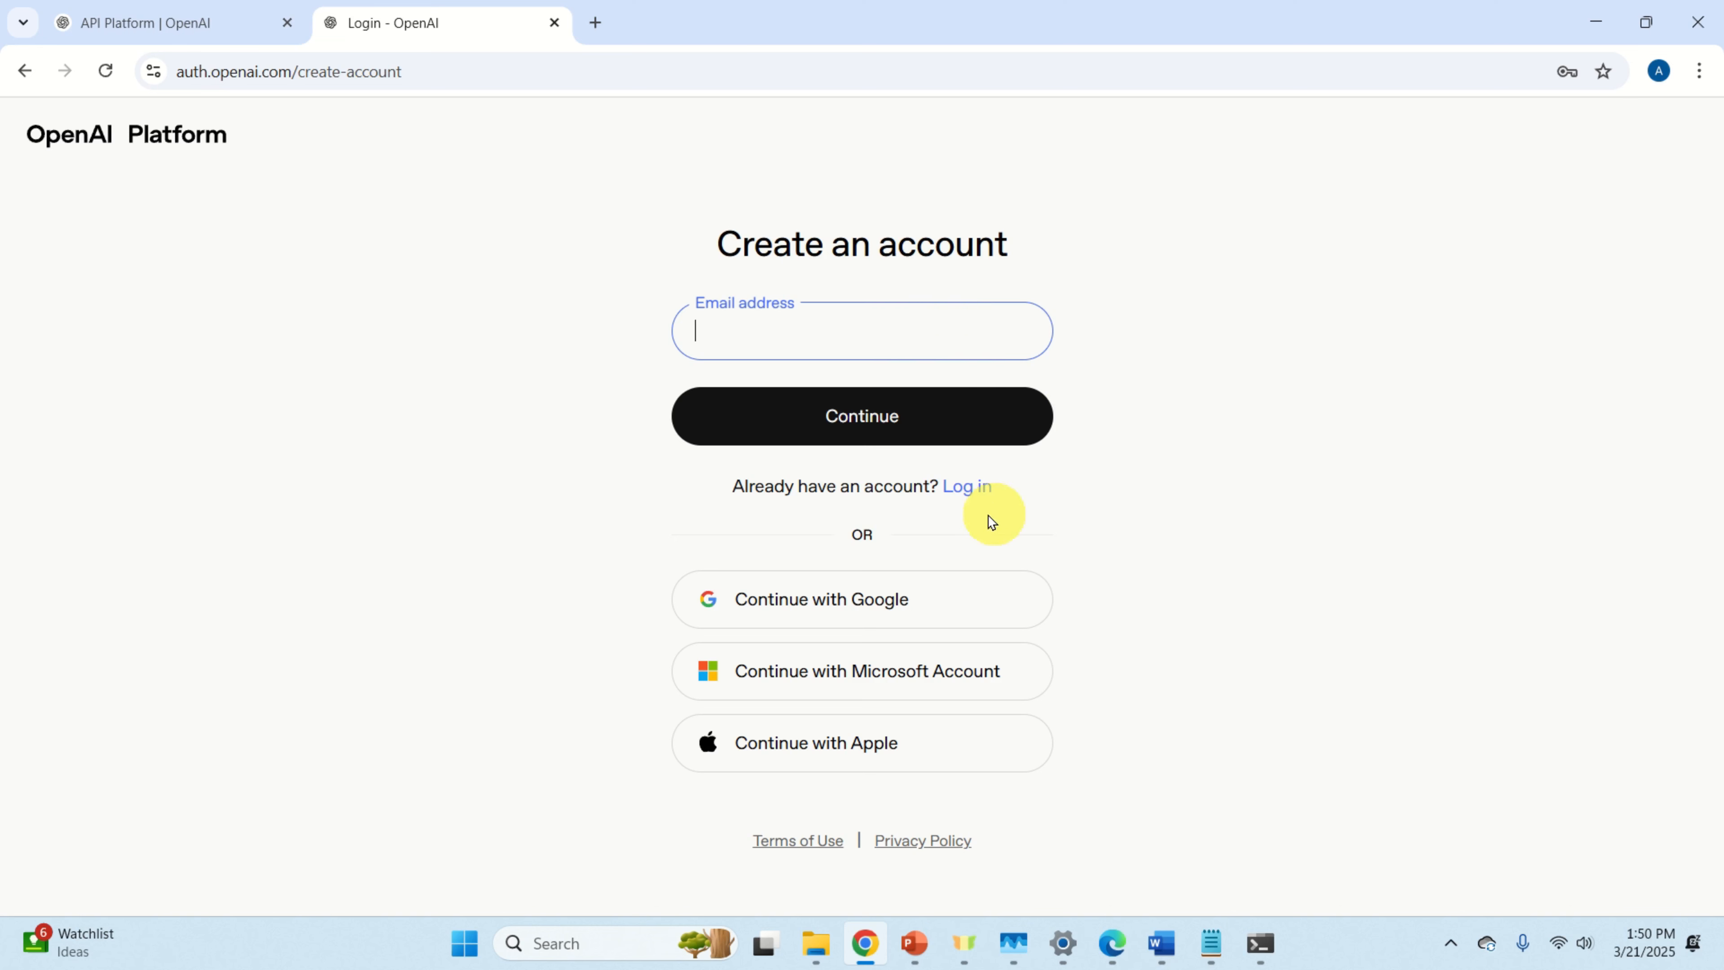
click(975, 490)
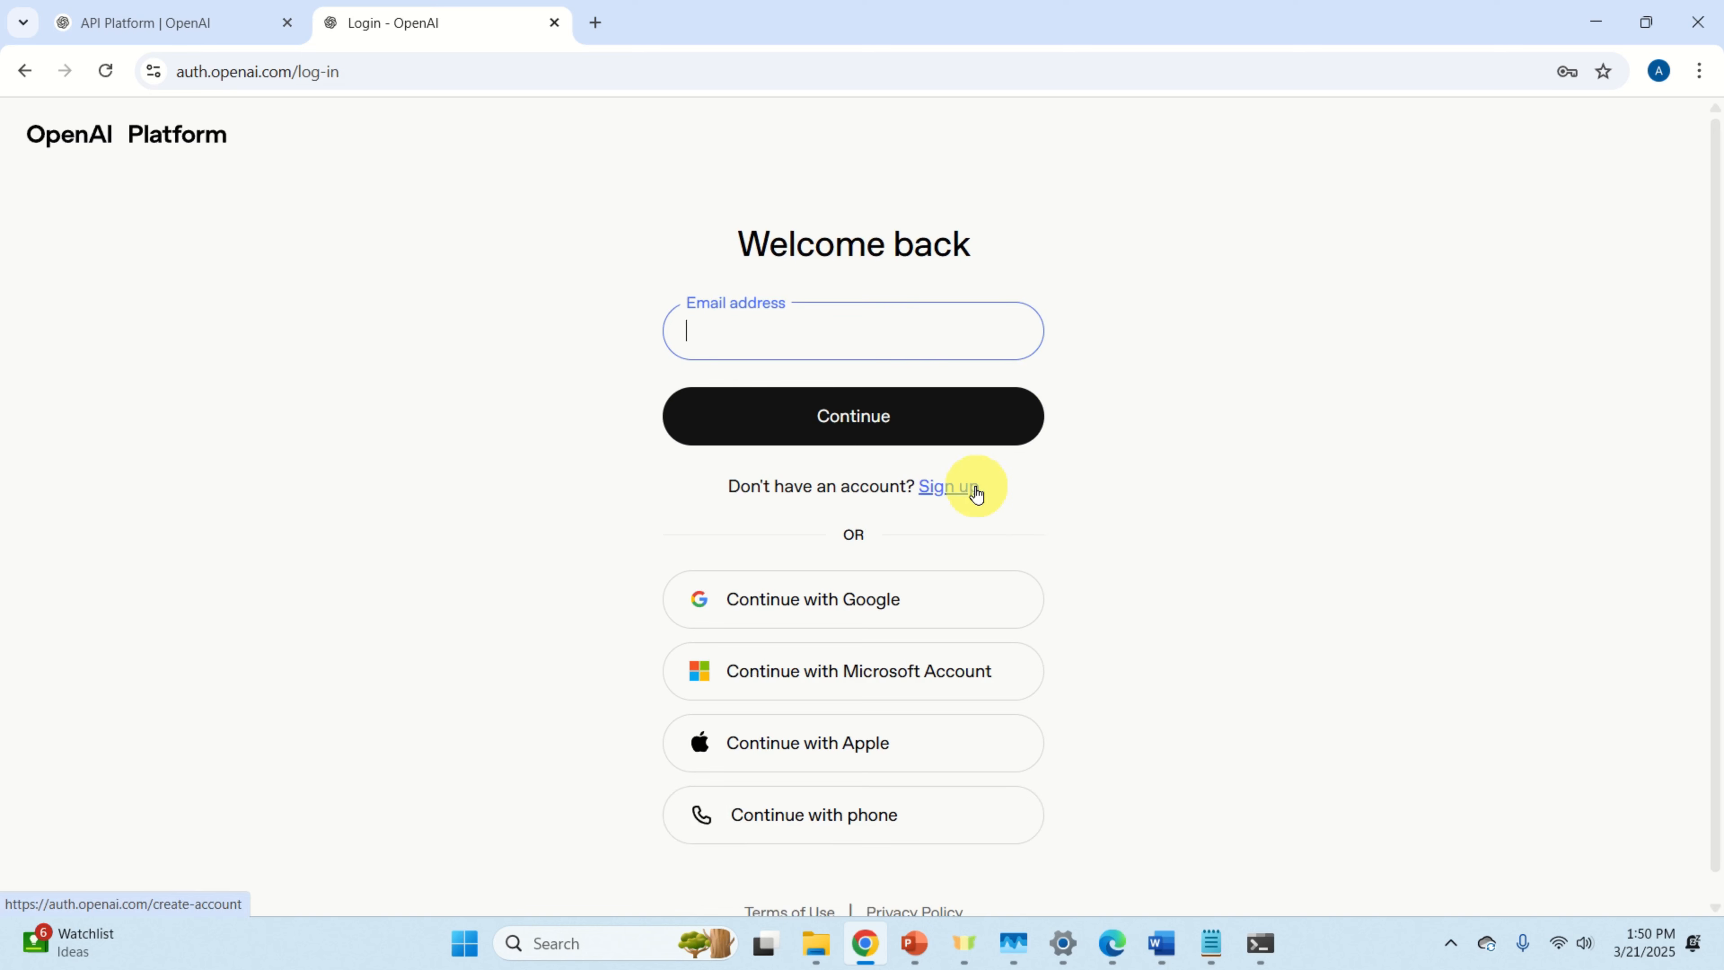
text(ml)
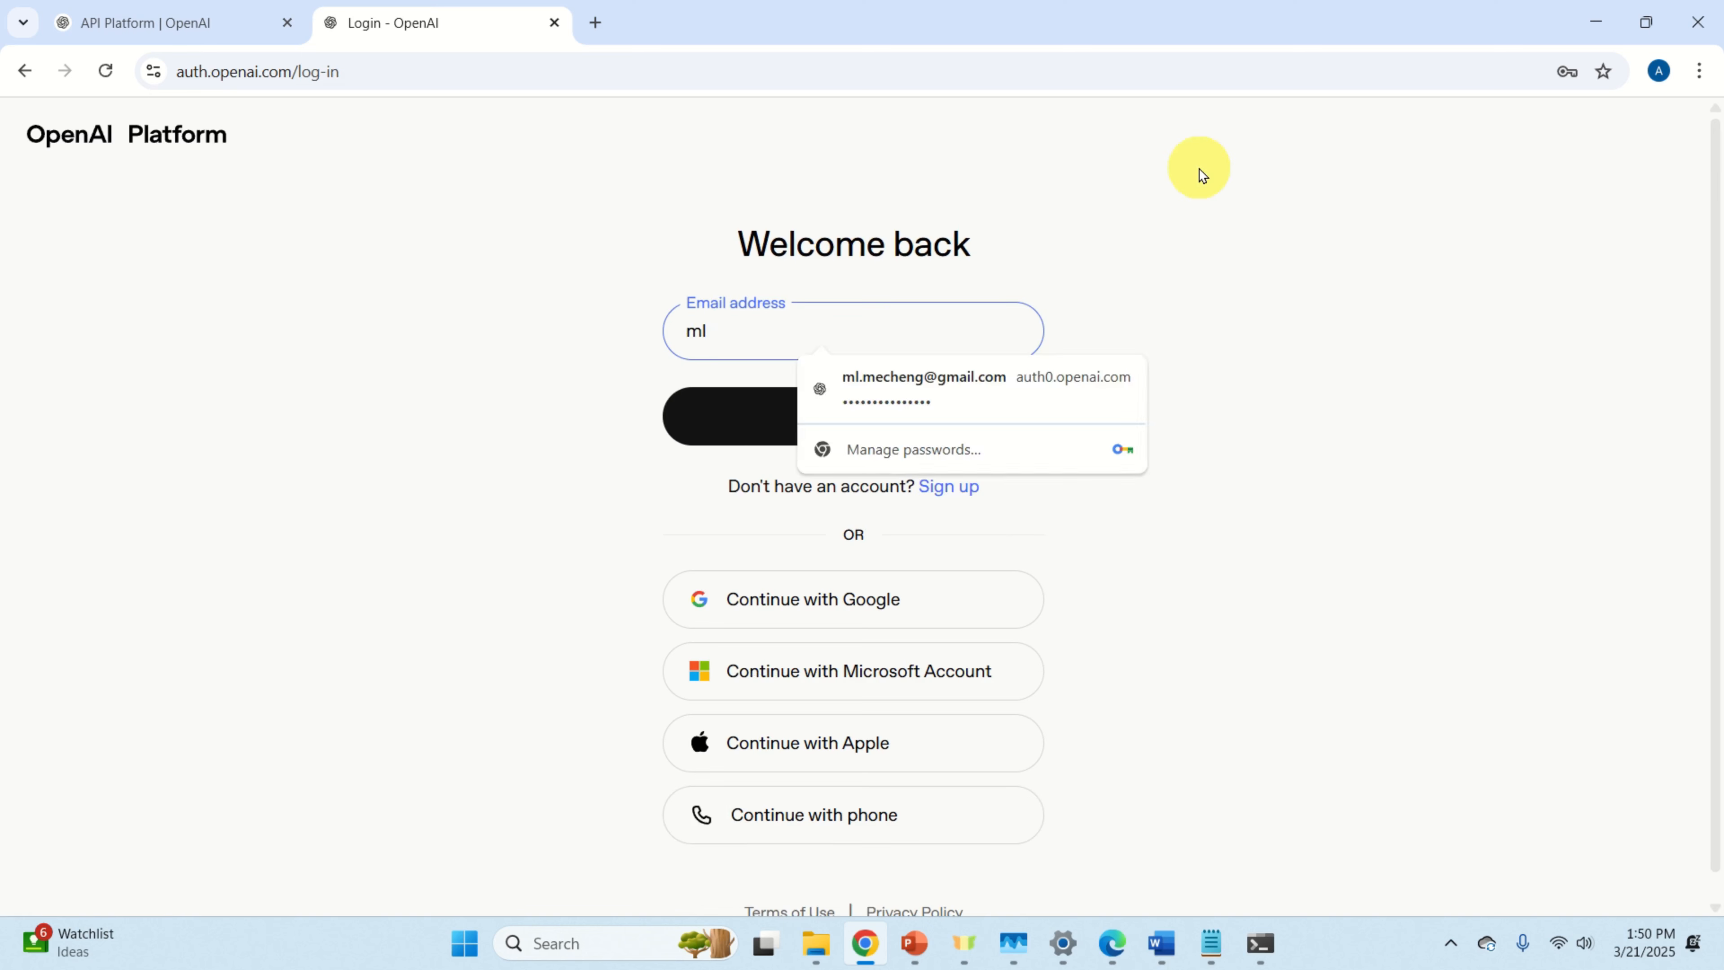
click(964, 389)
click(857, 428)
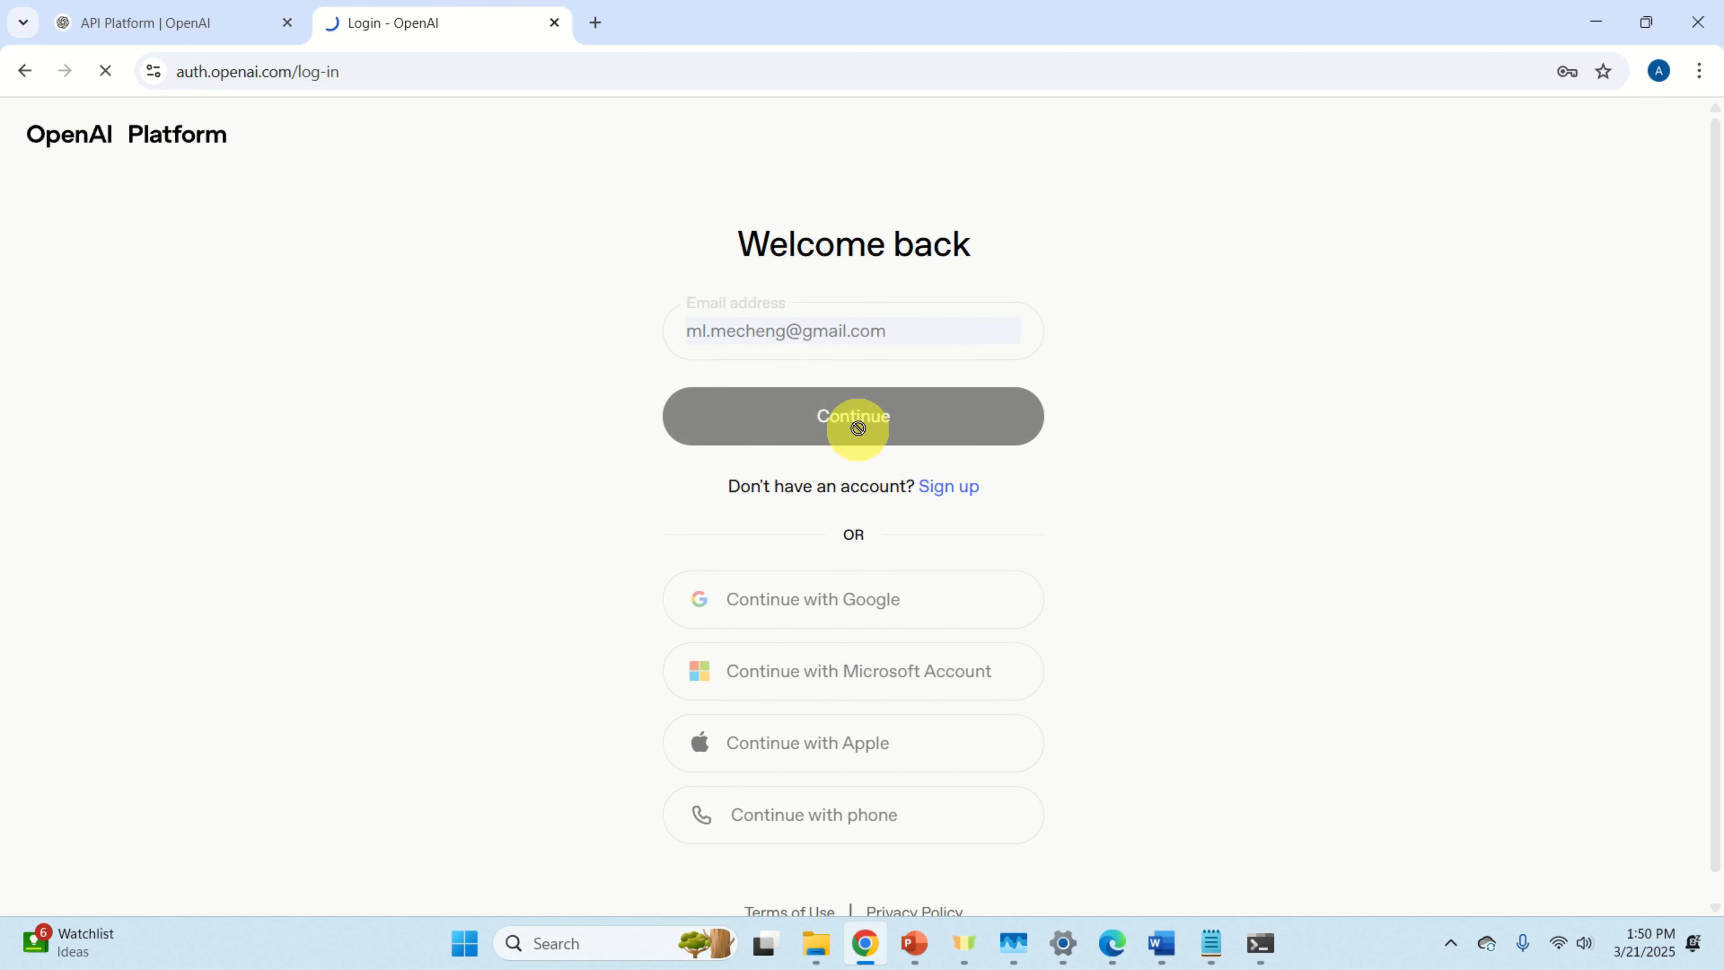
Step: Enter the account password and submit, retrying with the saved password to sign in
click(890, 396)
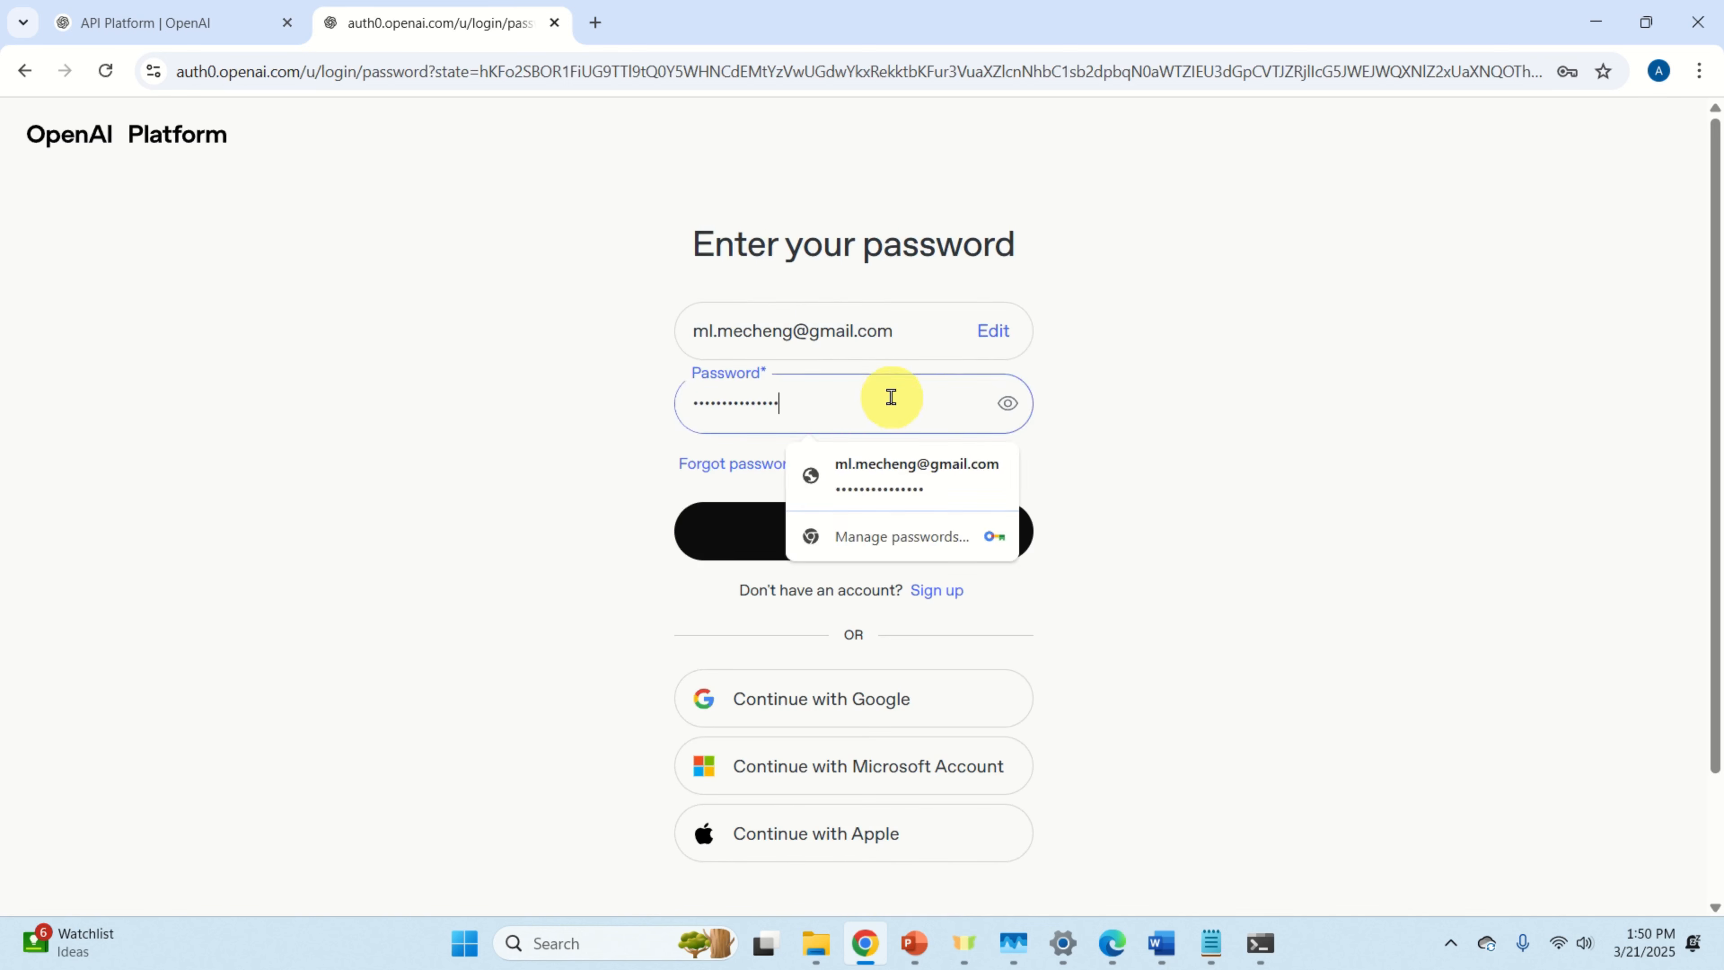
key(BackSpace)
key(BackSpace)
key(BackSpace)
key(BackSpace)
key(BackSpace)
key(BackSpace)
key(BackSpace)
key(BackSpace)
key(BackSpace)
key(BackSpace)
key(BackSpace)
key(BackSpace)
key(BackSpace)
key(BackSpace)
key(BackSpace)
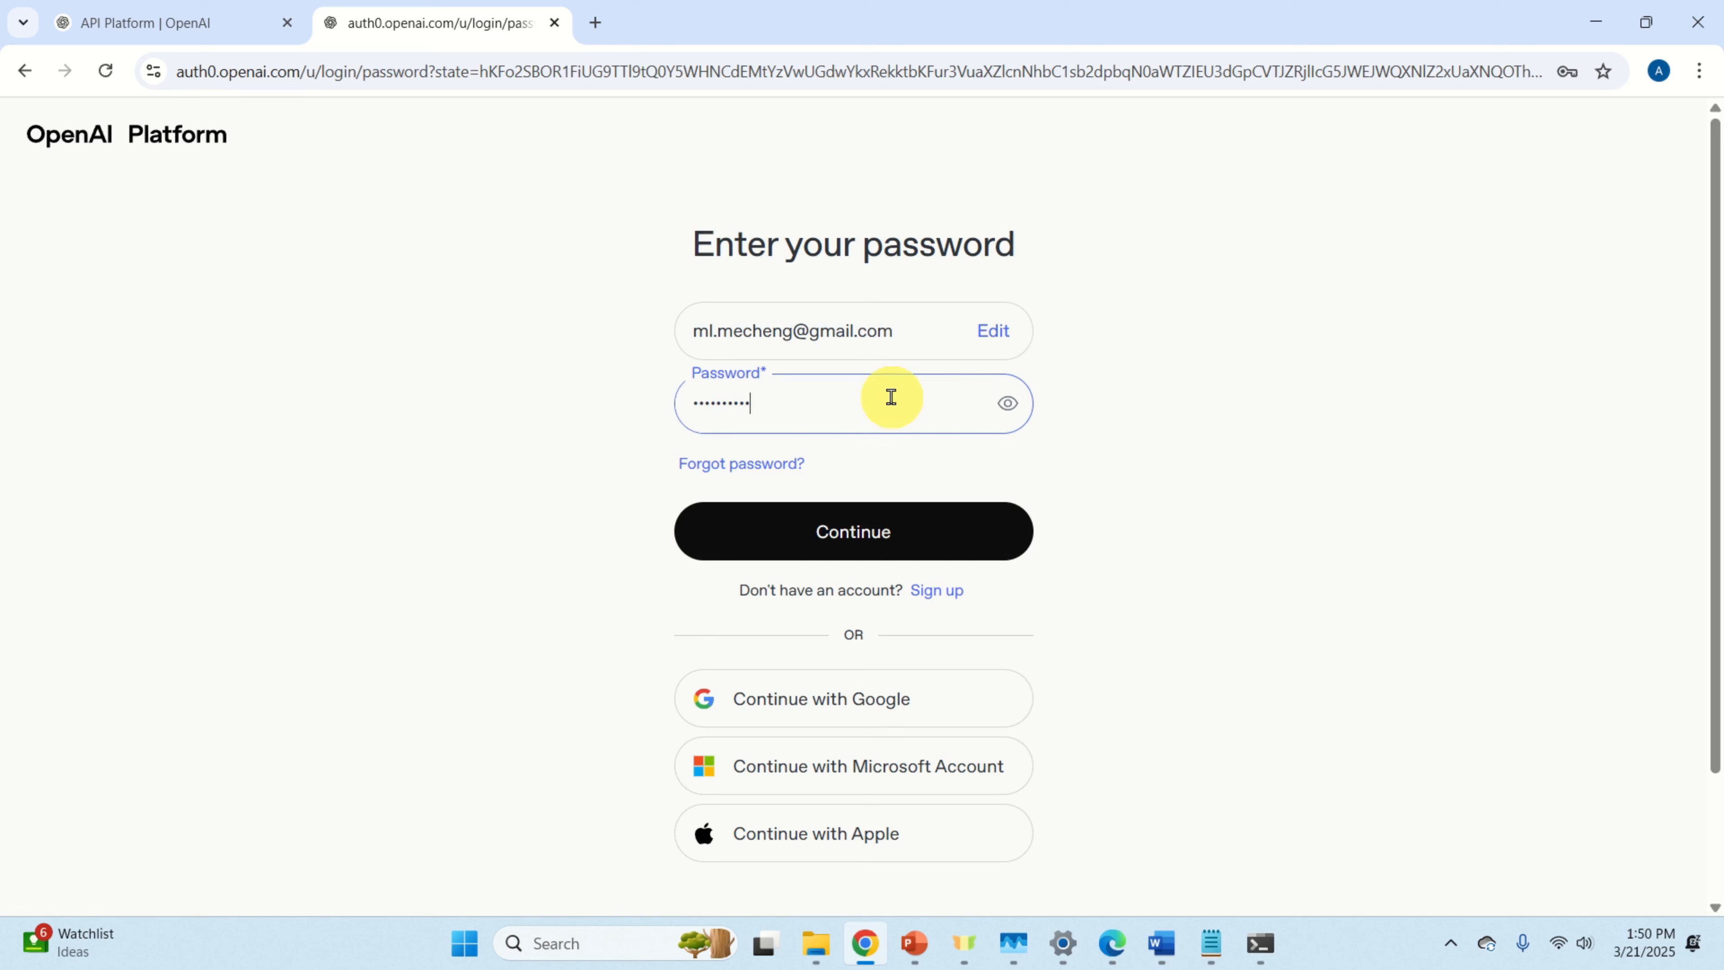
text(•••••••••••)
click(880, 543)
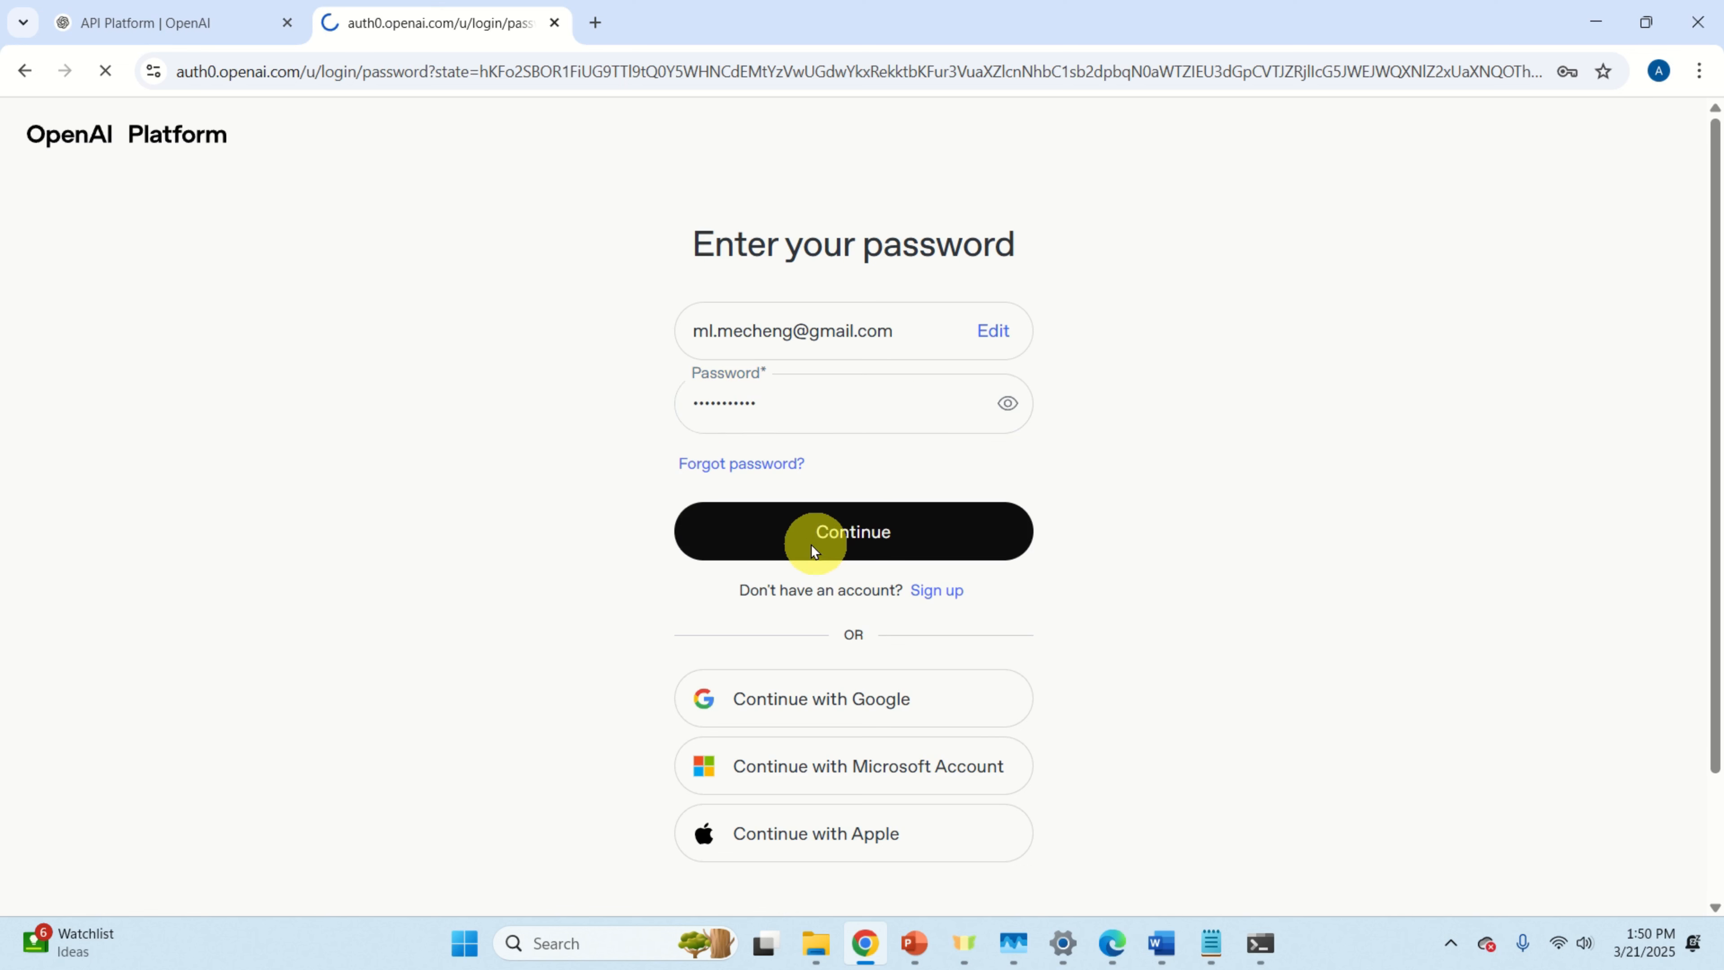
click(804, 412)
click(842, 478)
click(836, 550)
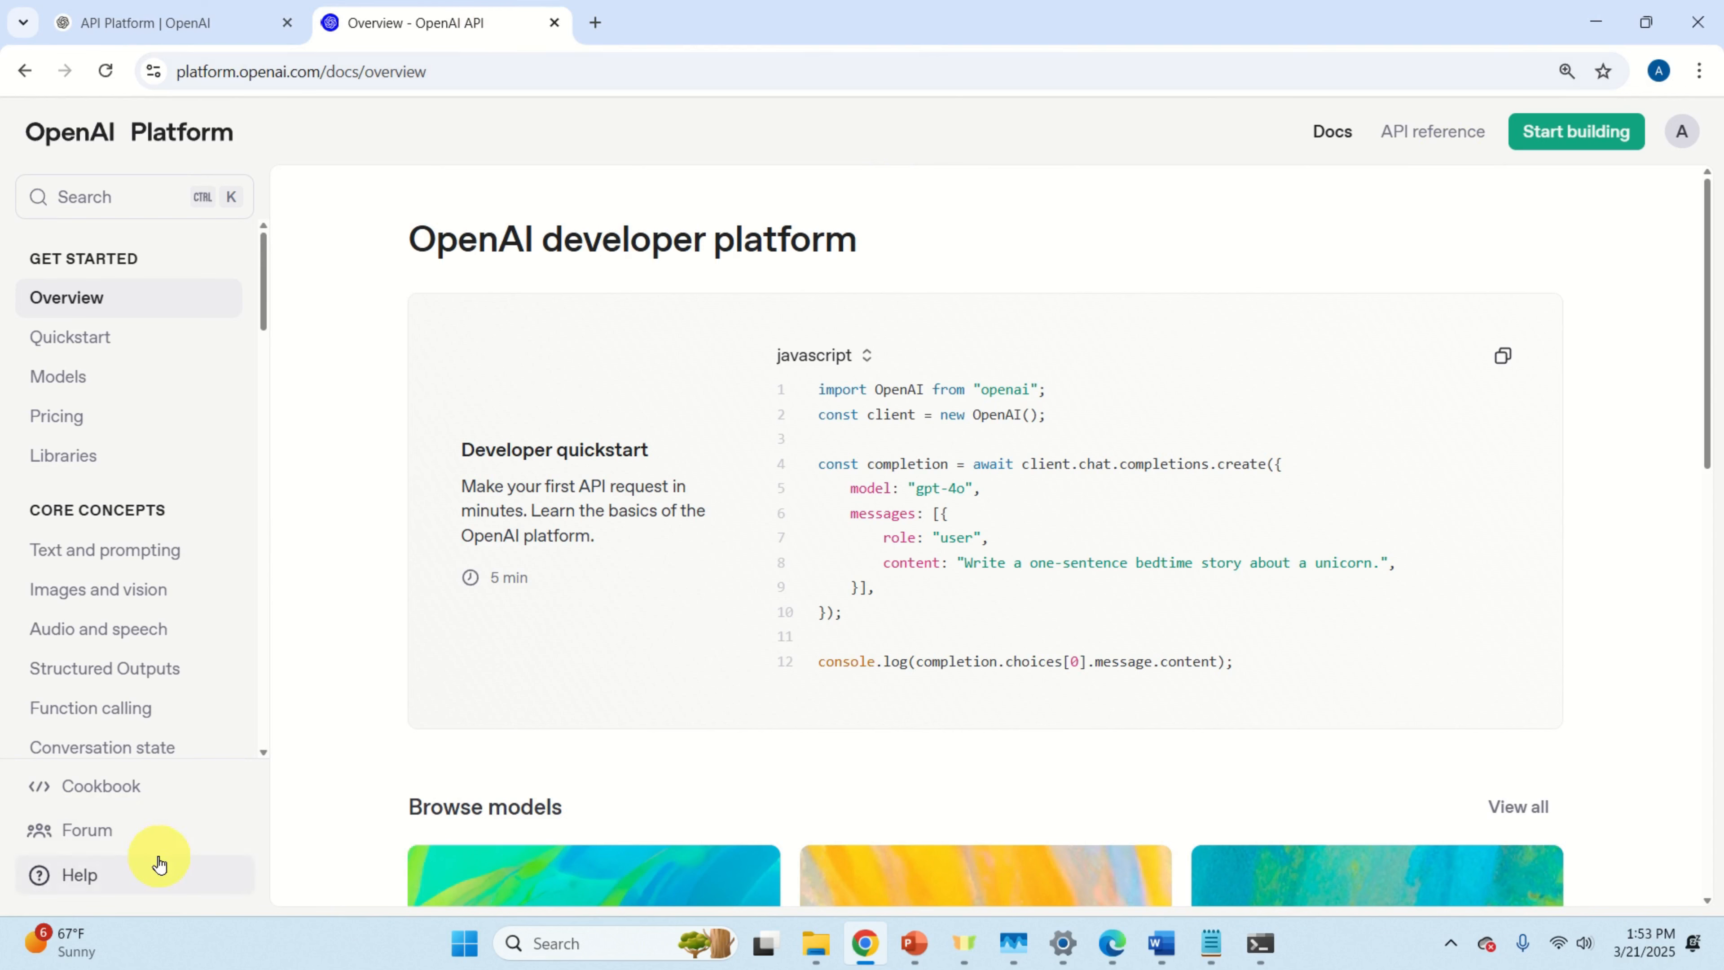
Step: Go from the API reference to the organization API keys page showing the test22 key
click(1433, 136)
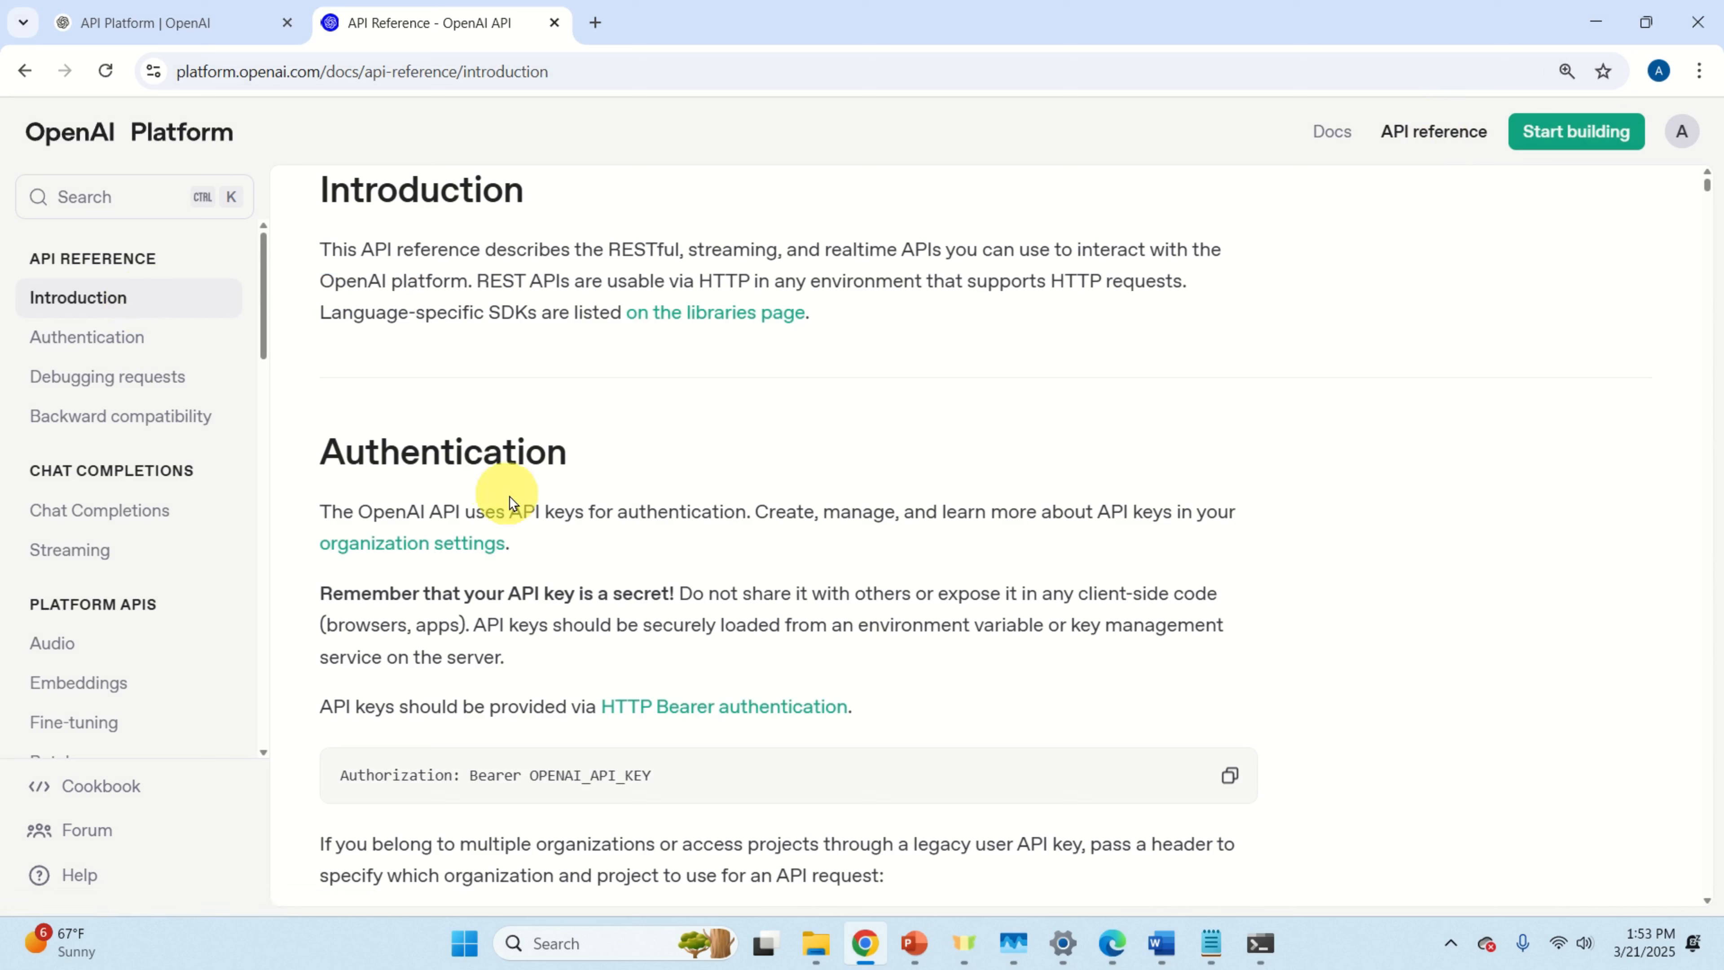
click(466, 547)
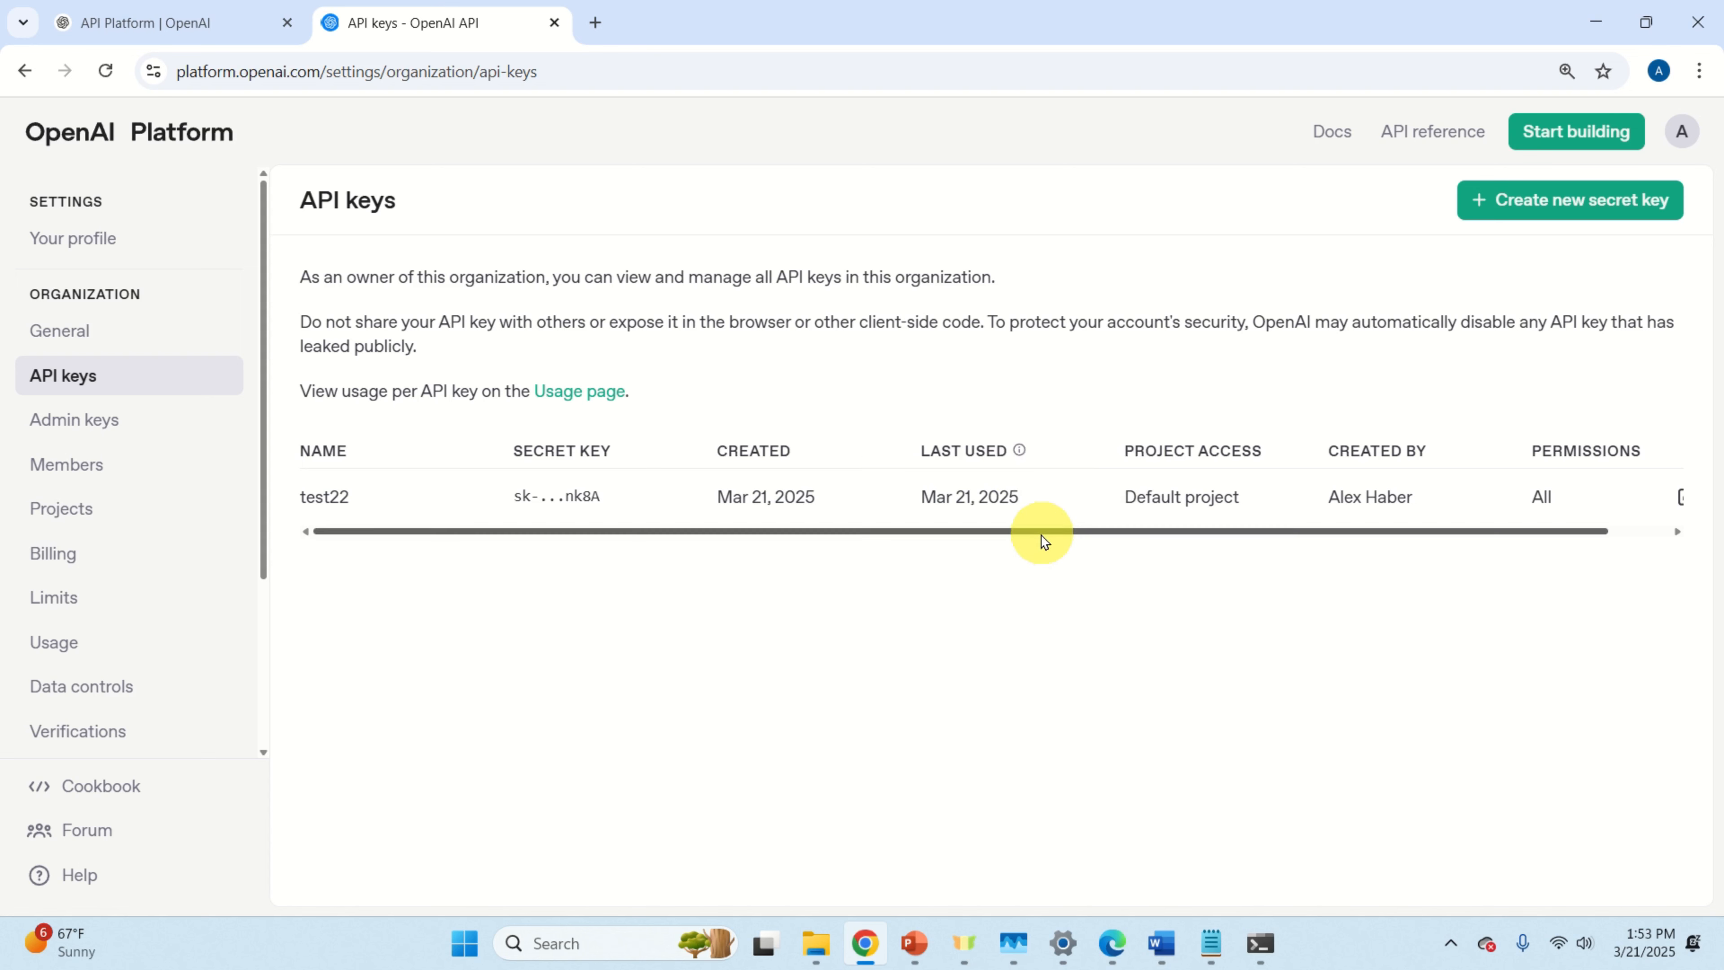
drag(1044, 542, 892, 540)
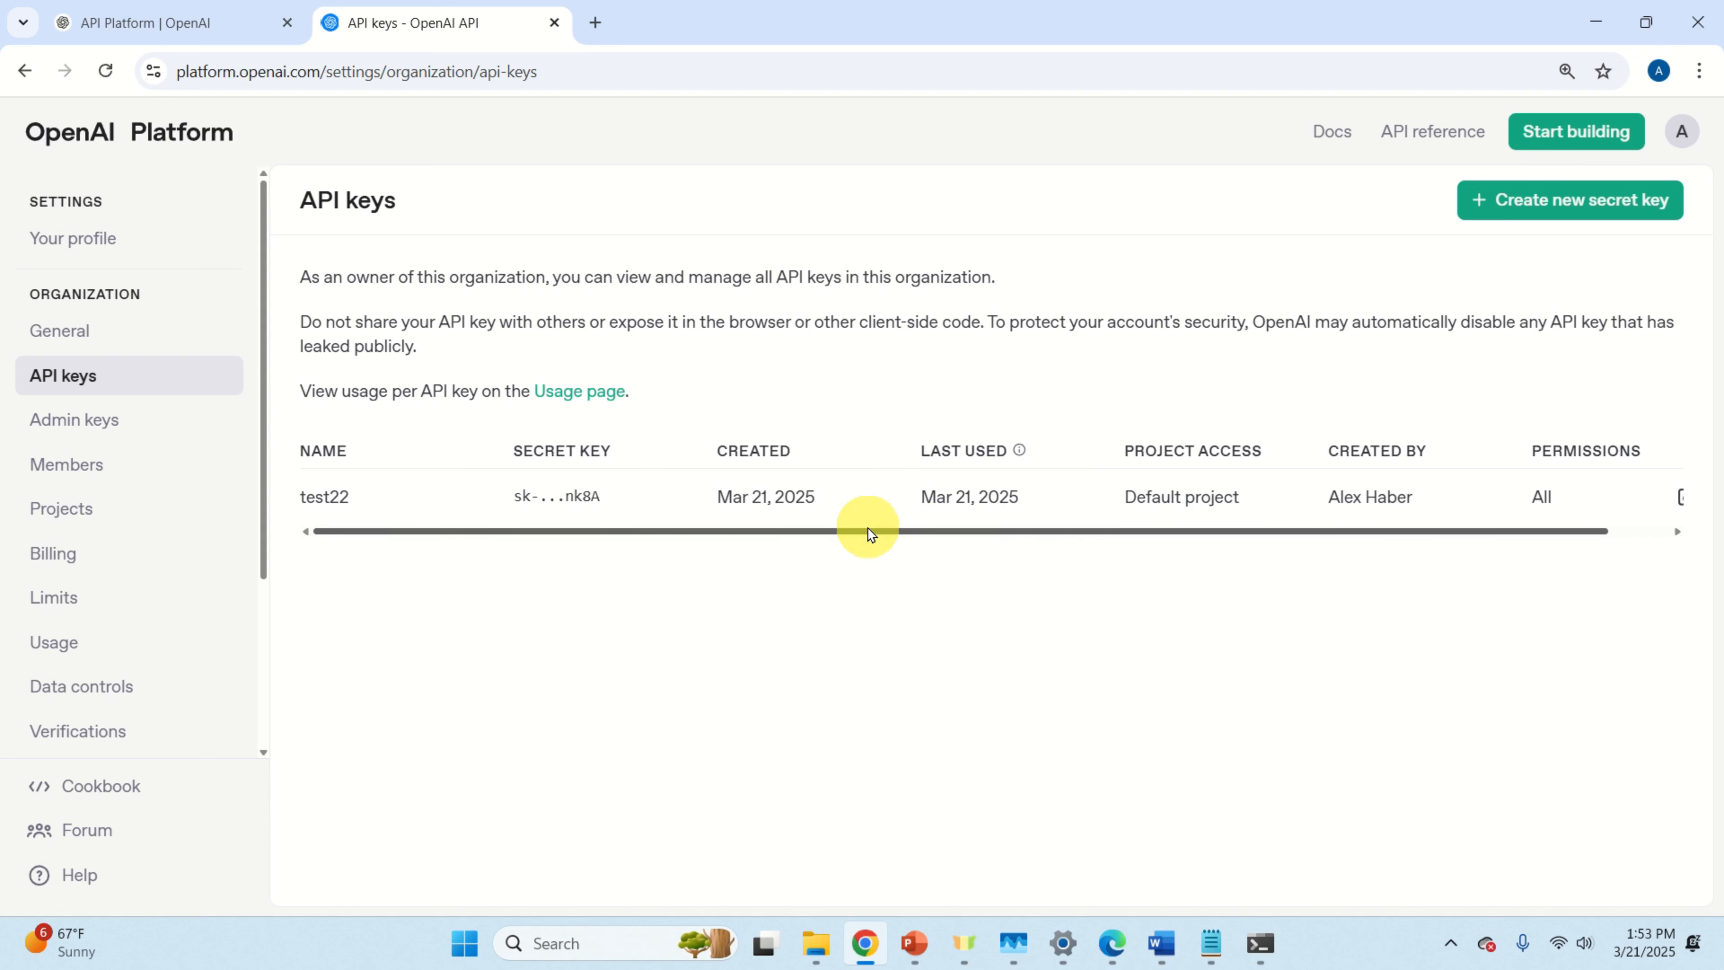
click(1555, 205)
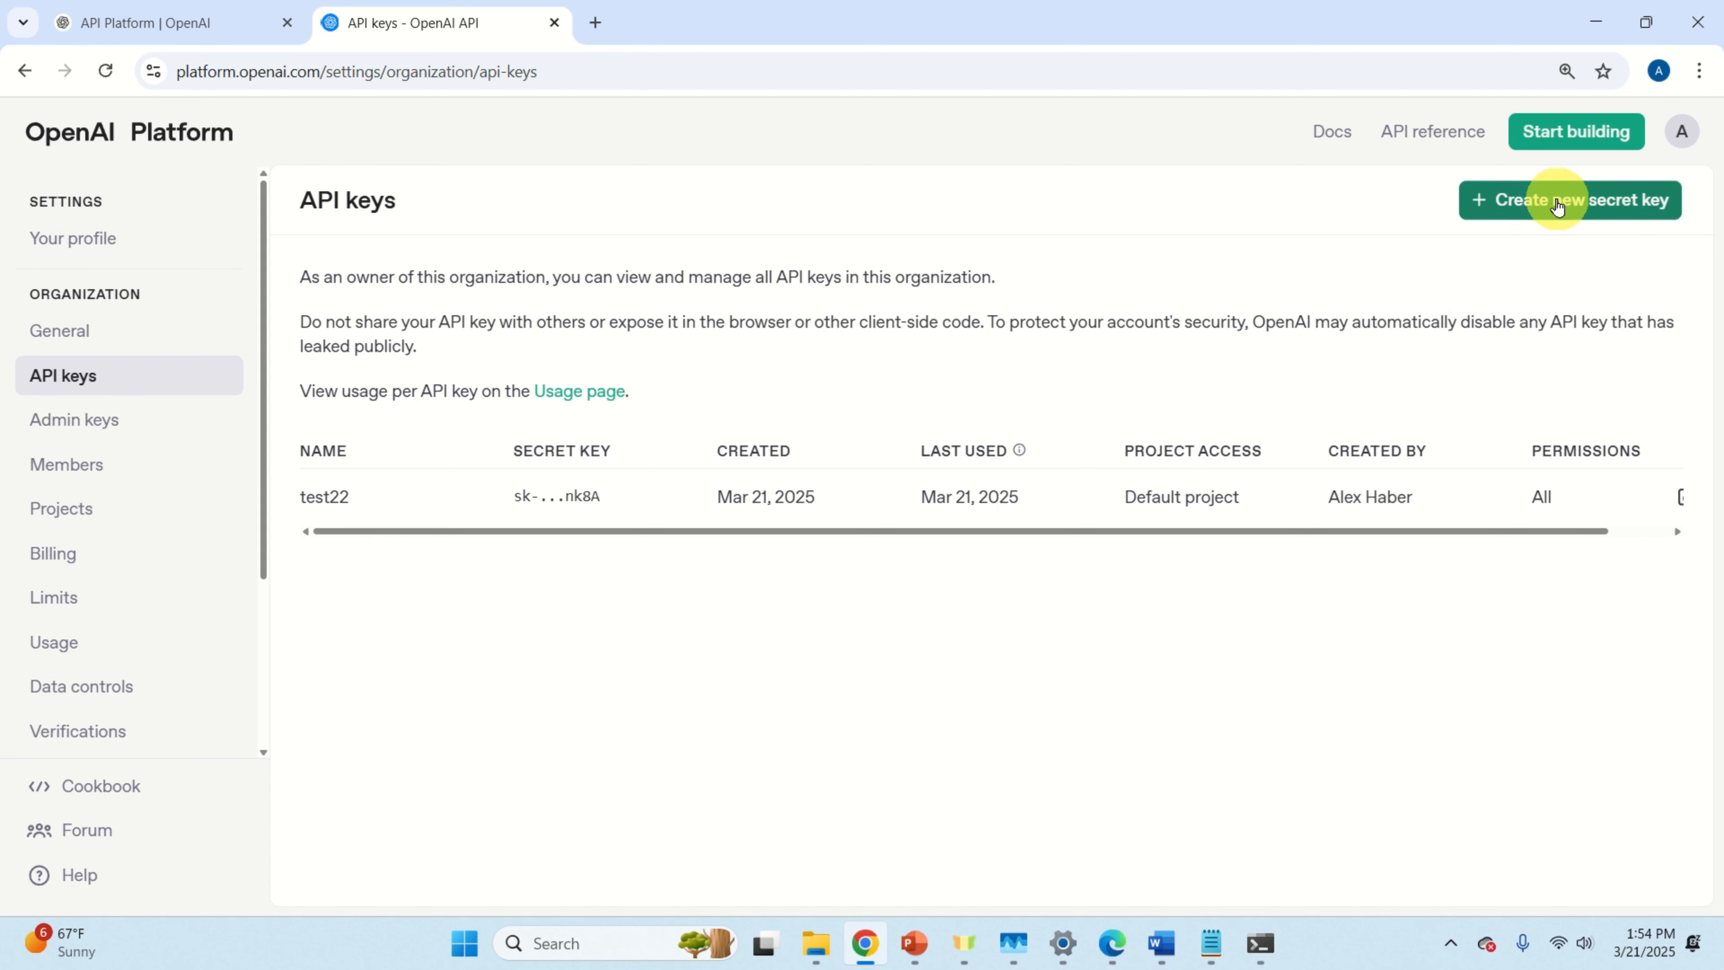
Step: Create secret key test1231 for the Default project and copy it
text(test1231)
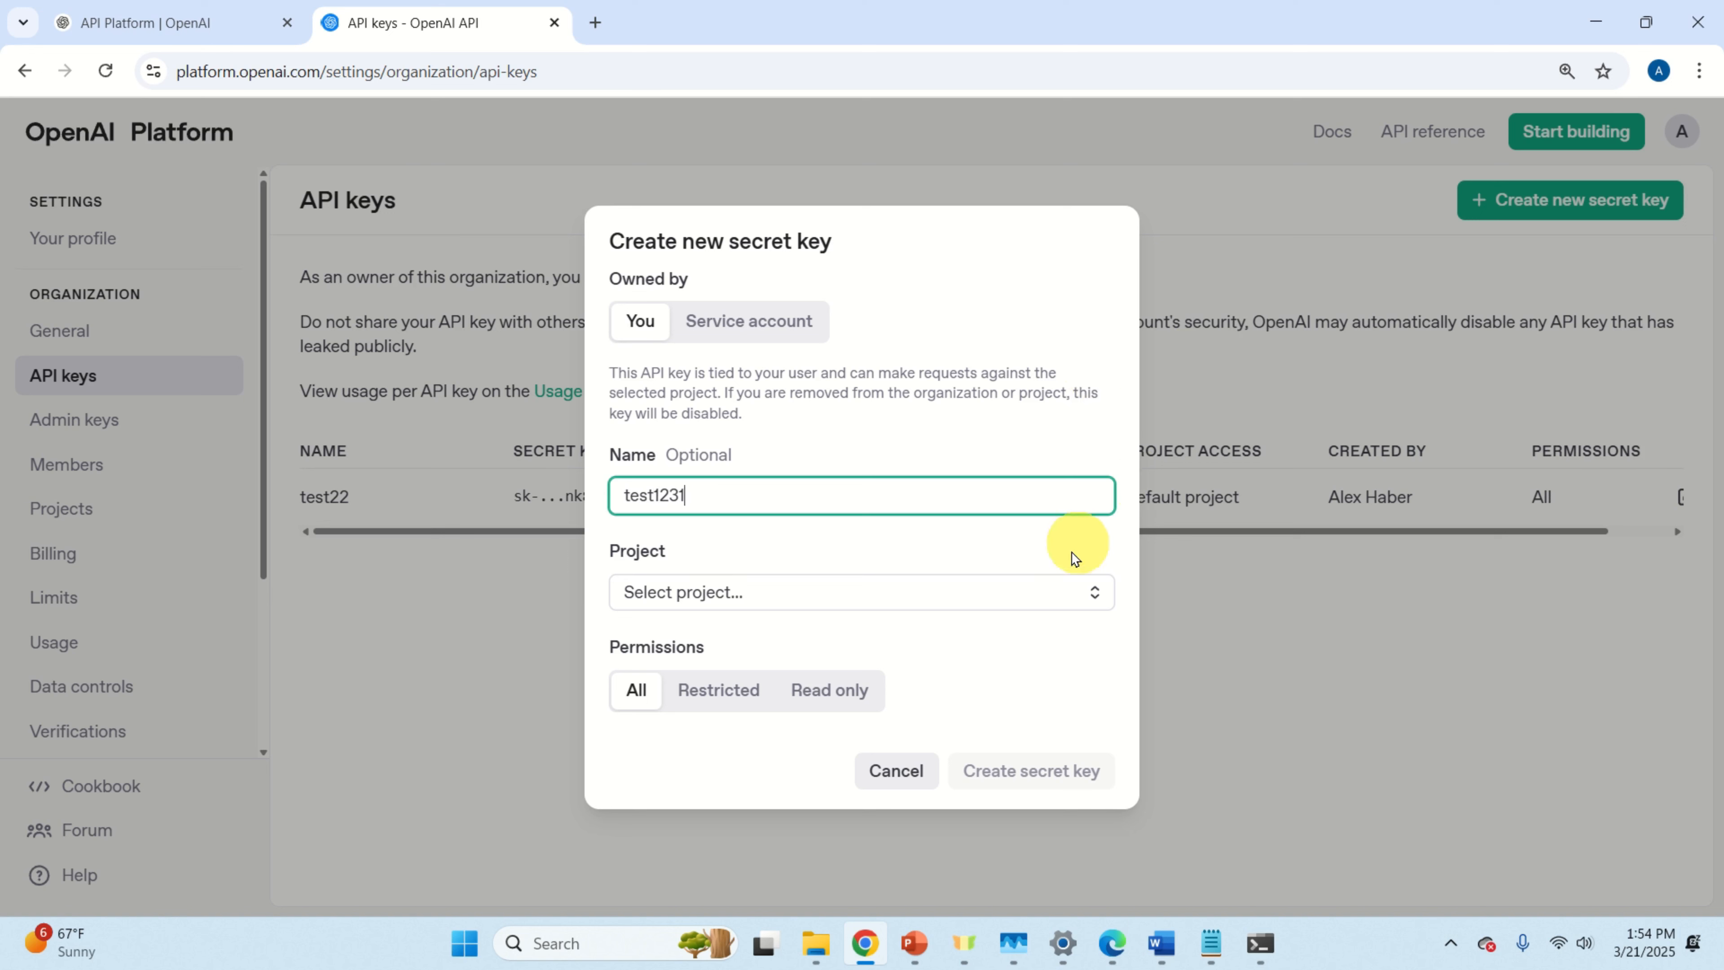
click(762, 602)
click(769, 641)
click(1053, 784)
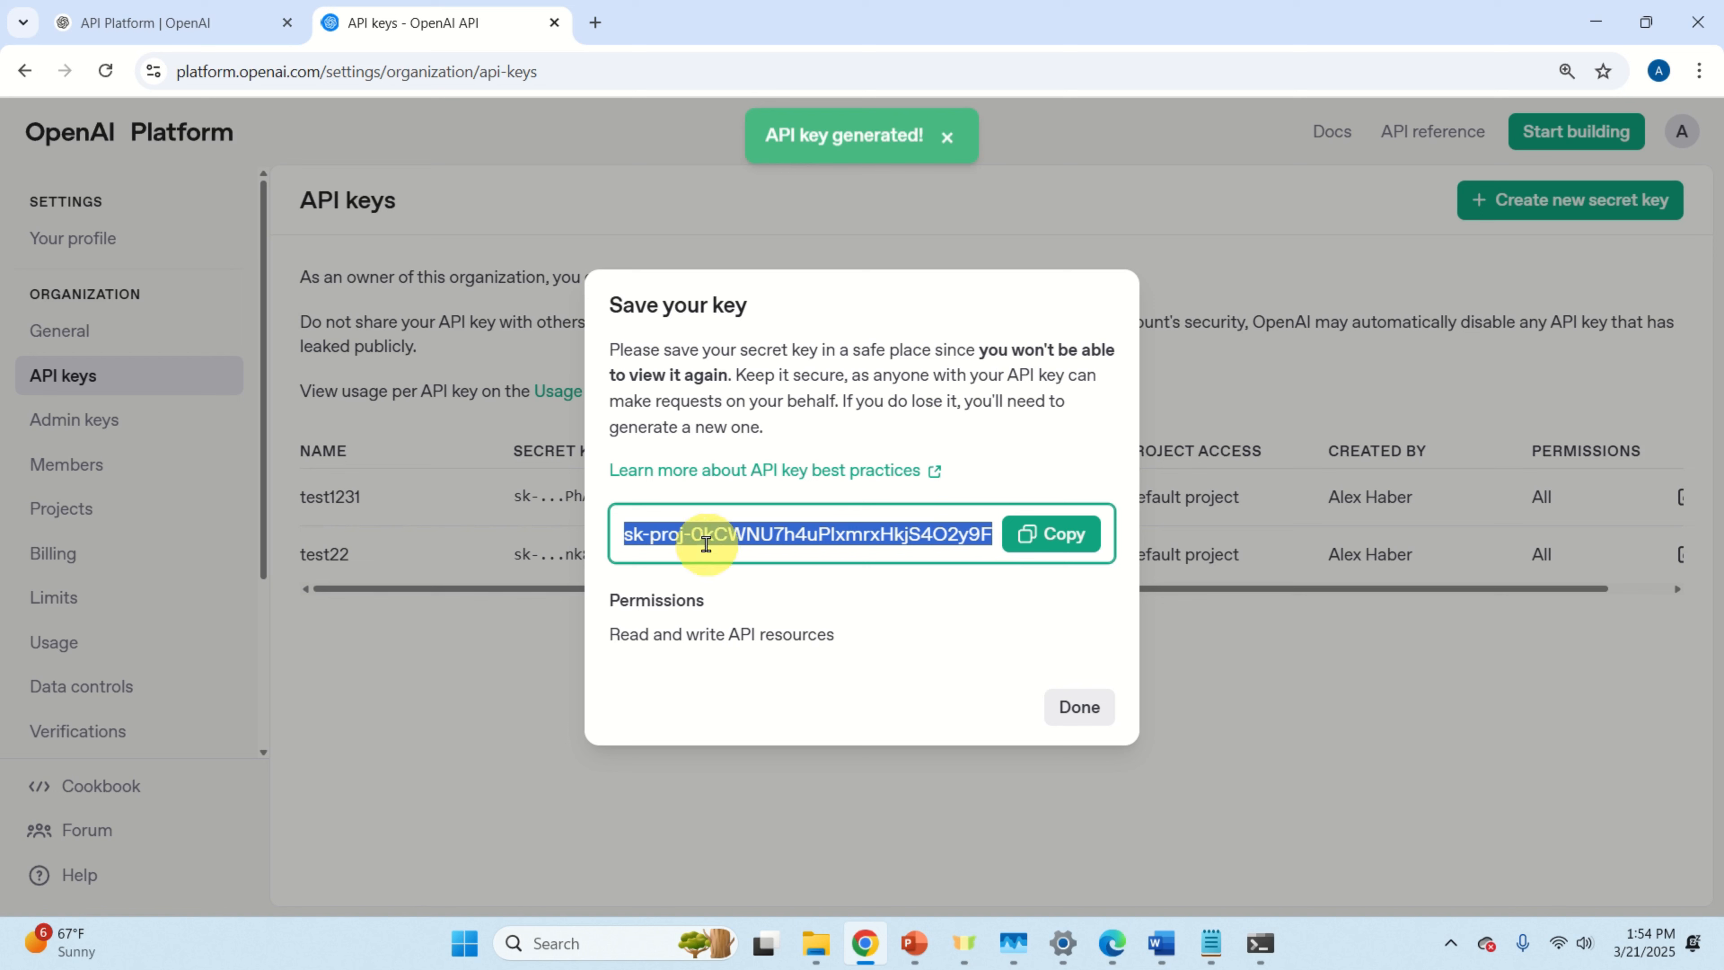
click(1054, 550)
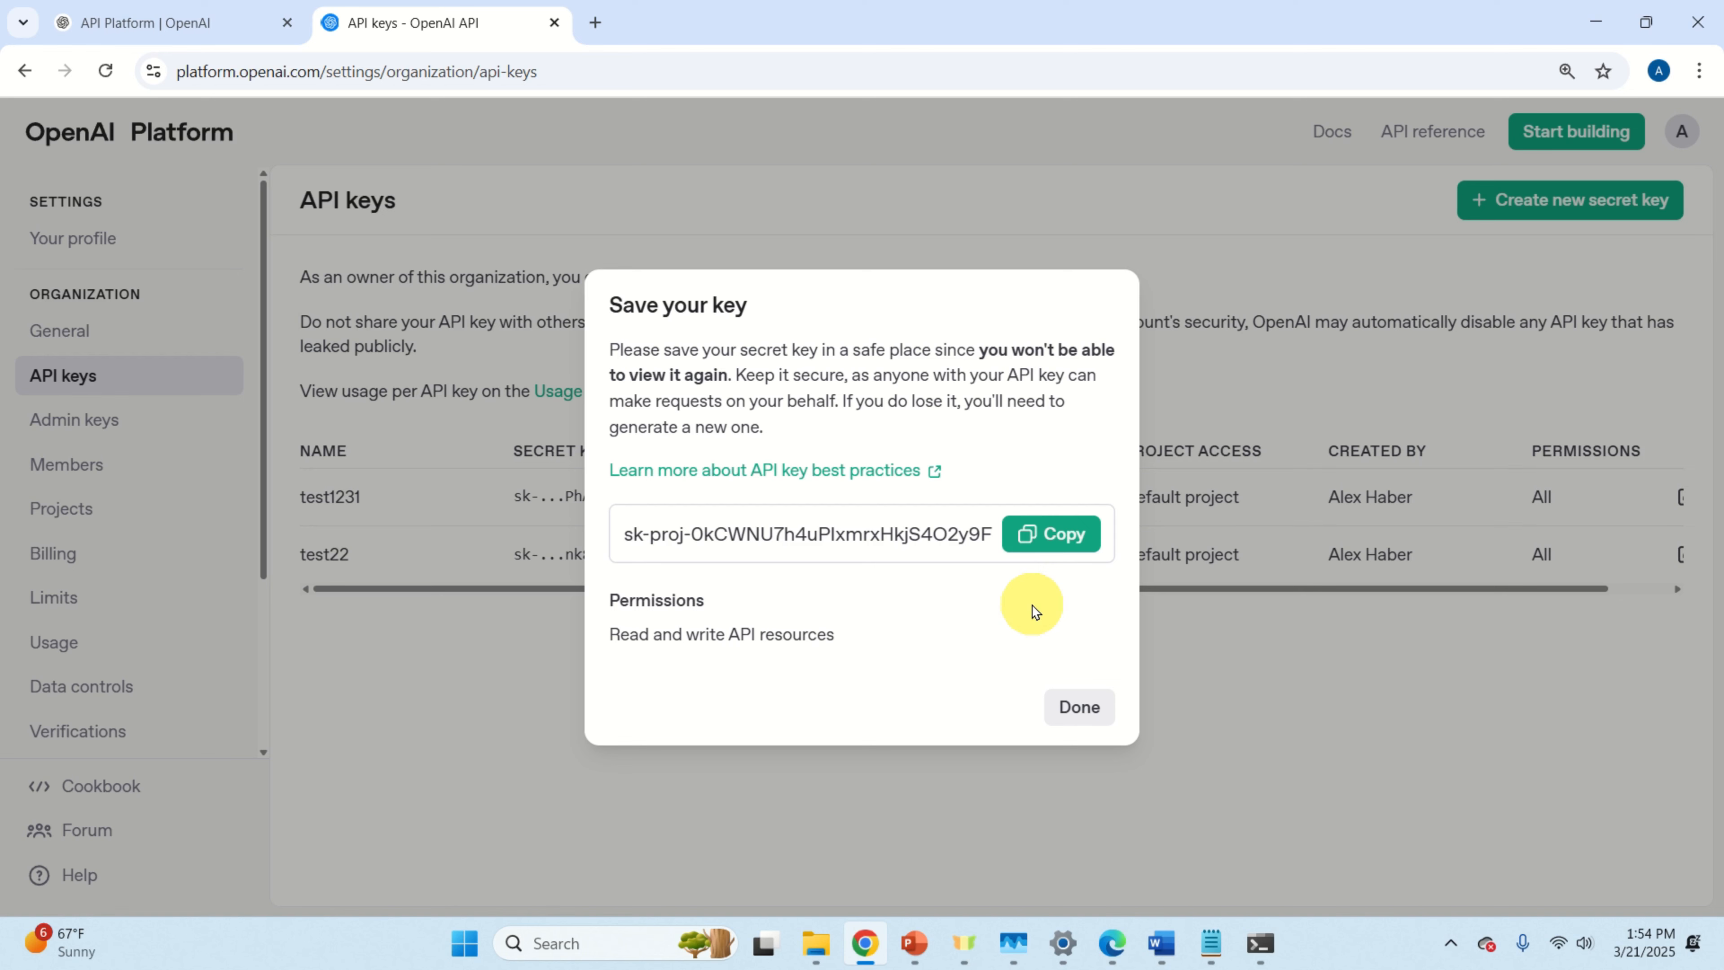
click(1086, 720)
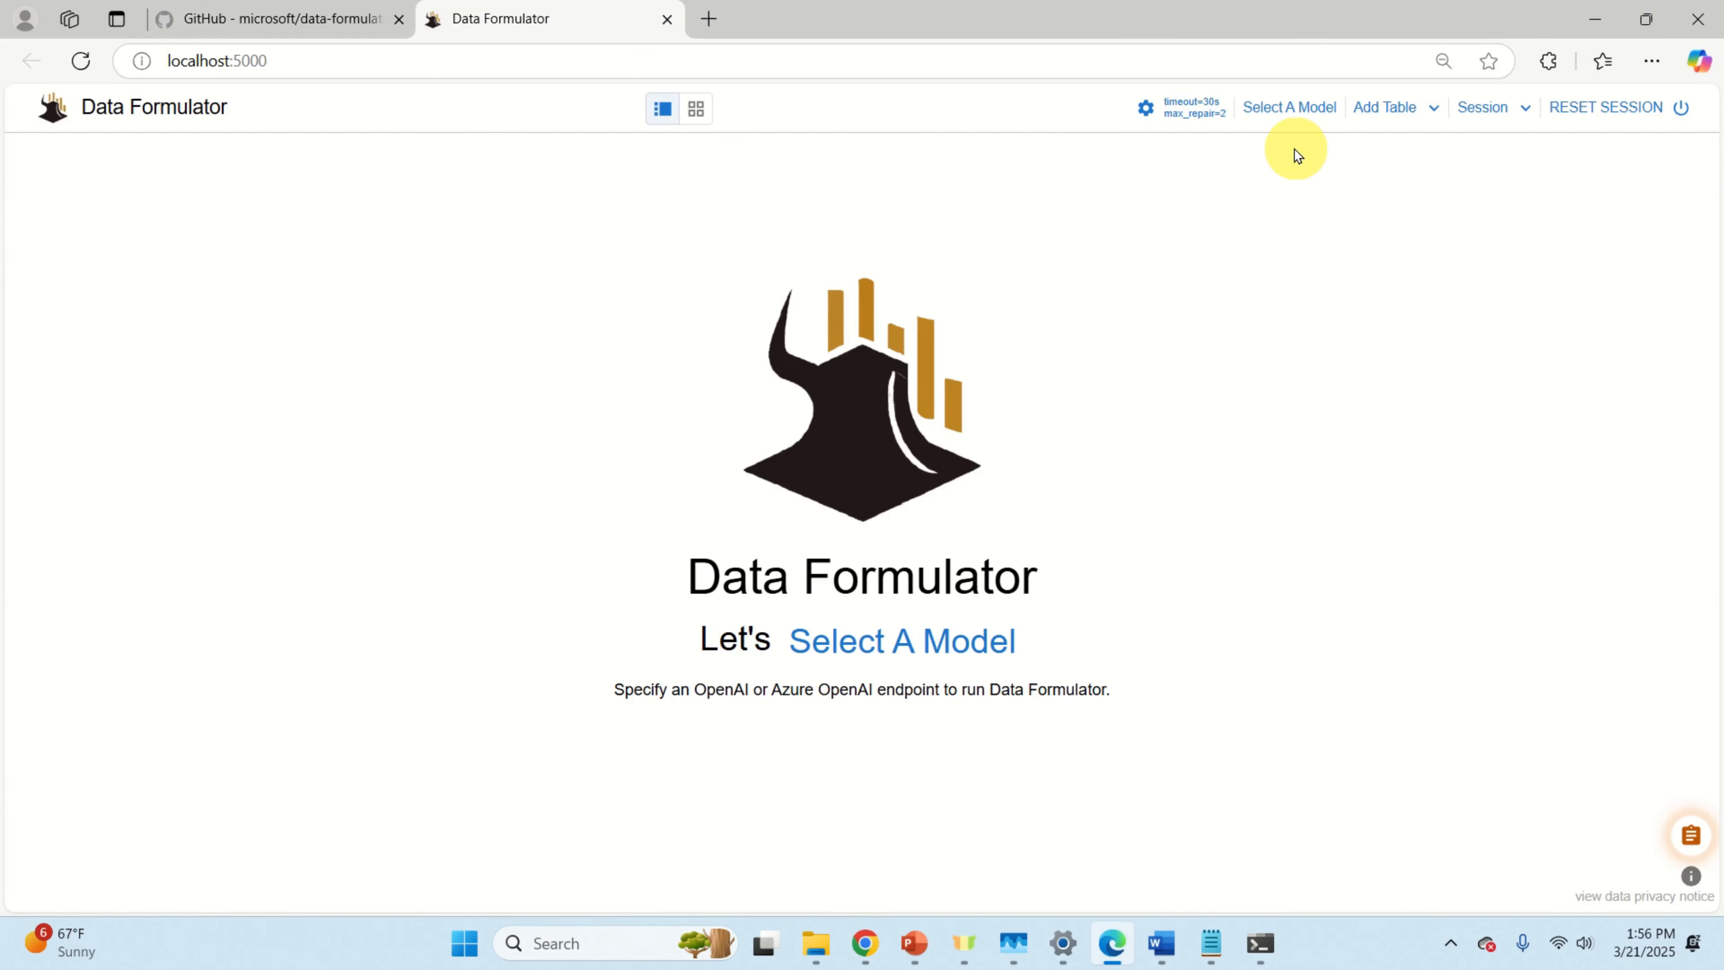
Step: Choose openai as the model provider in the model selection form
click(1282, 109)
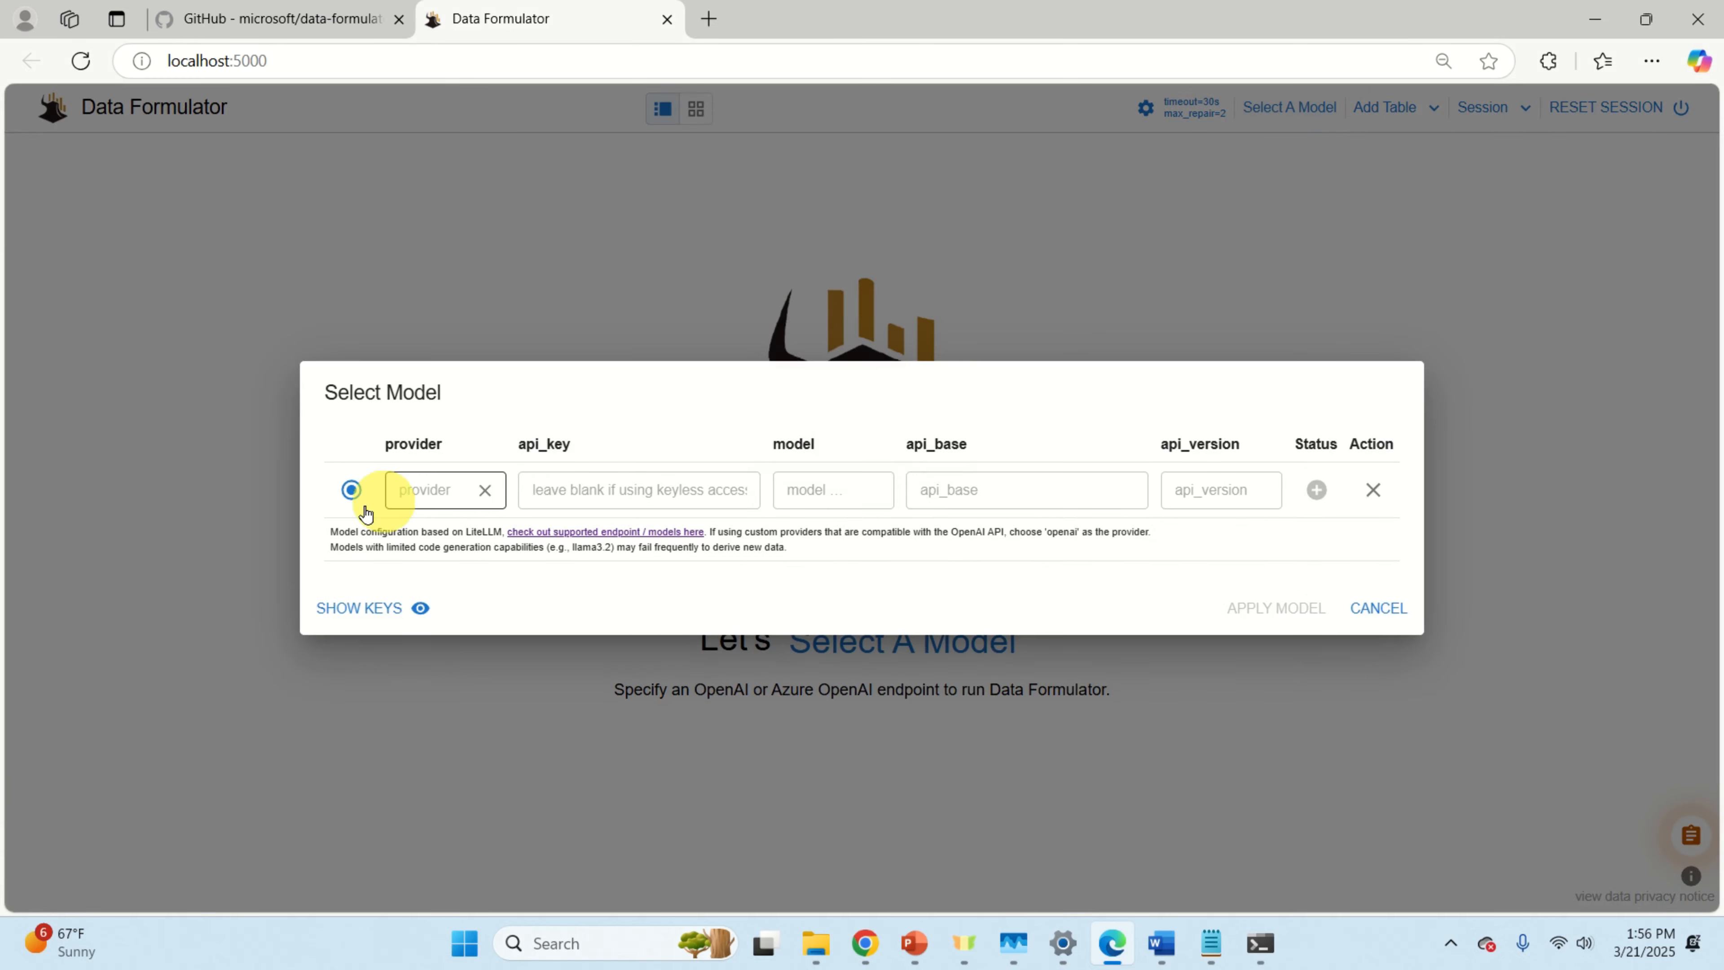
click(434, 486)
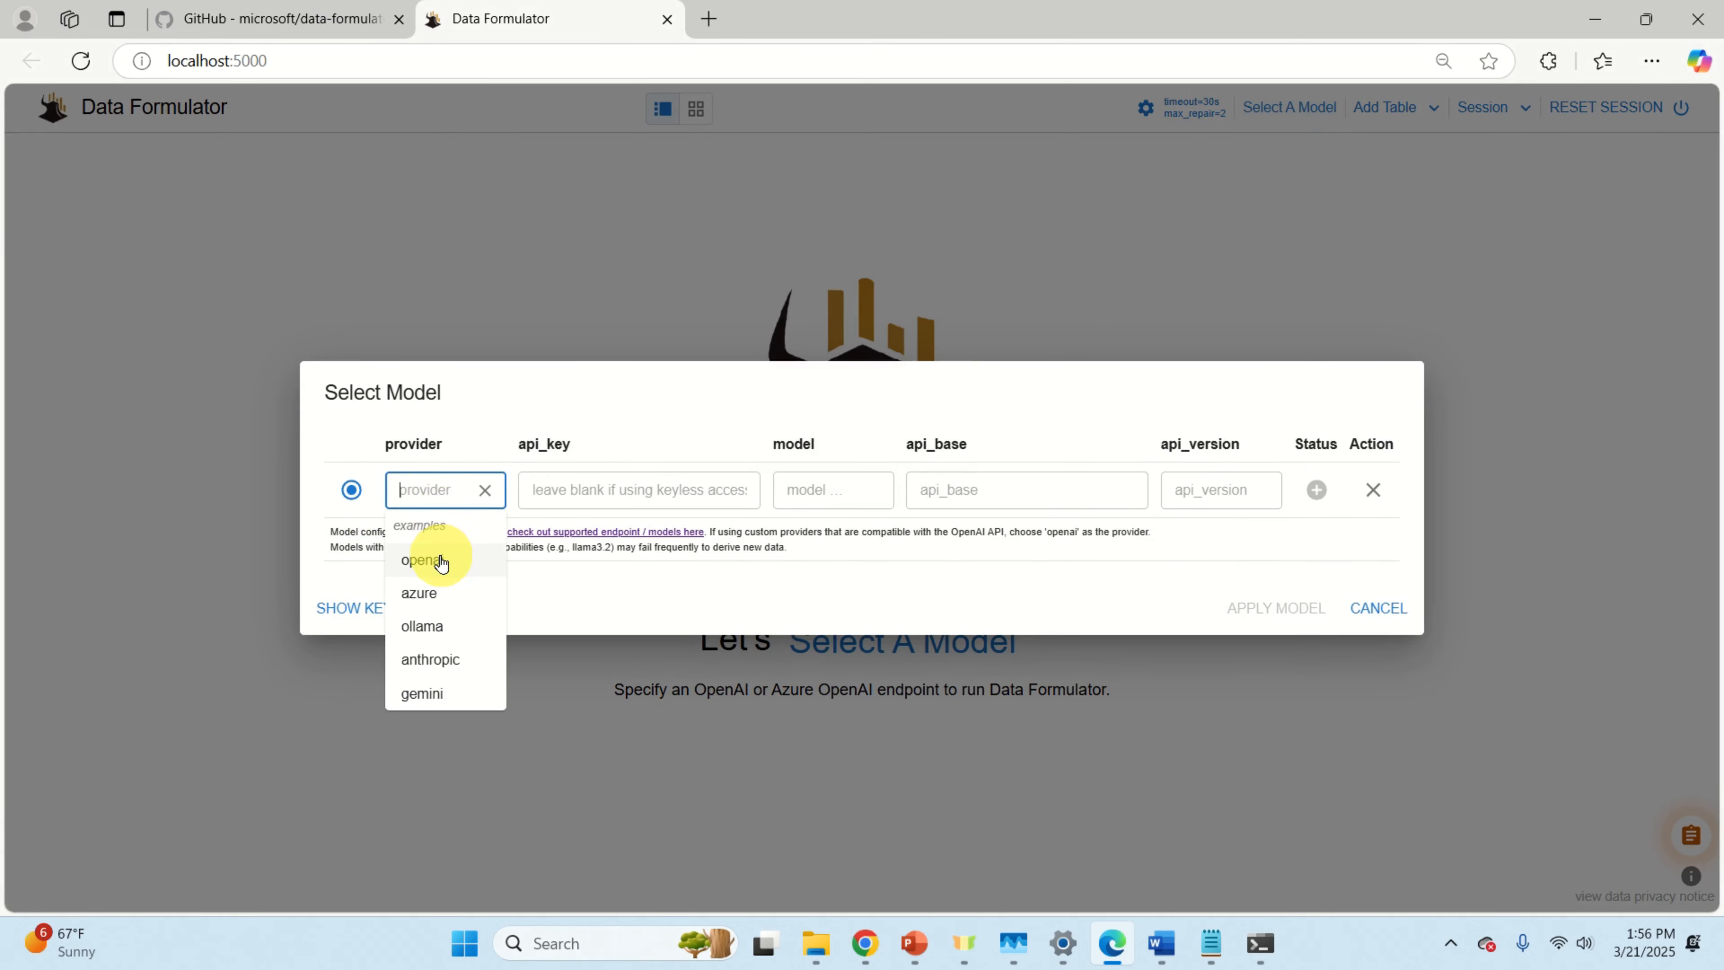
click(421, 559)
click(666, 412)
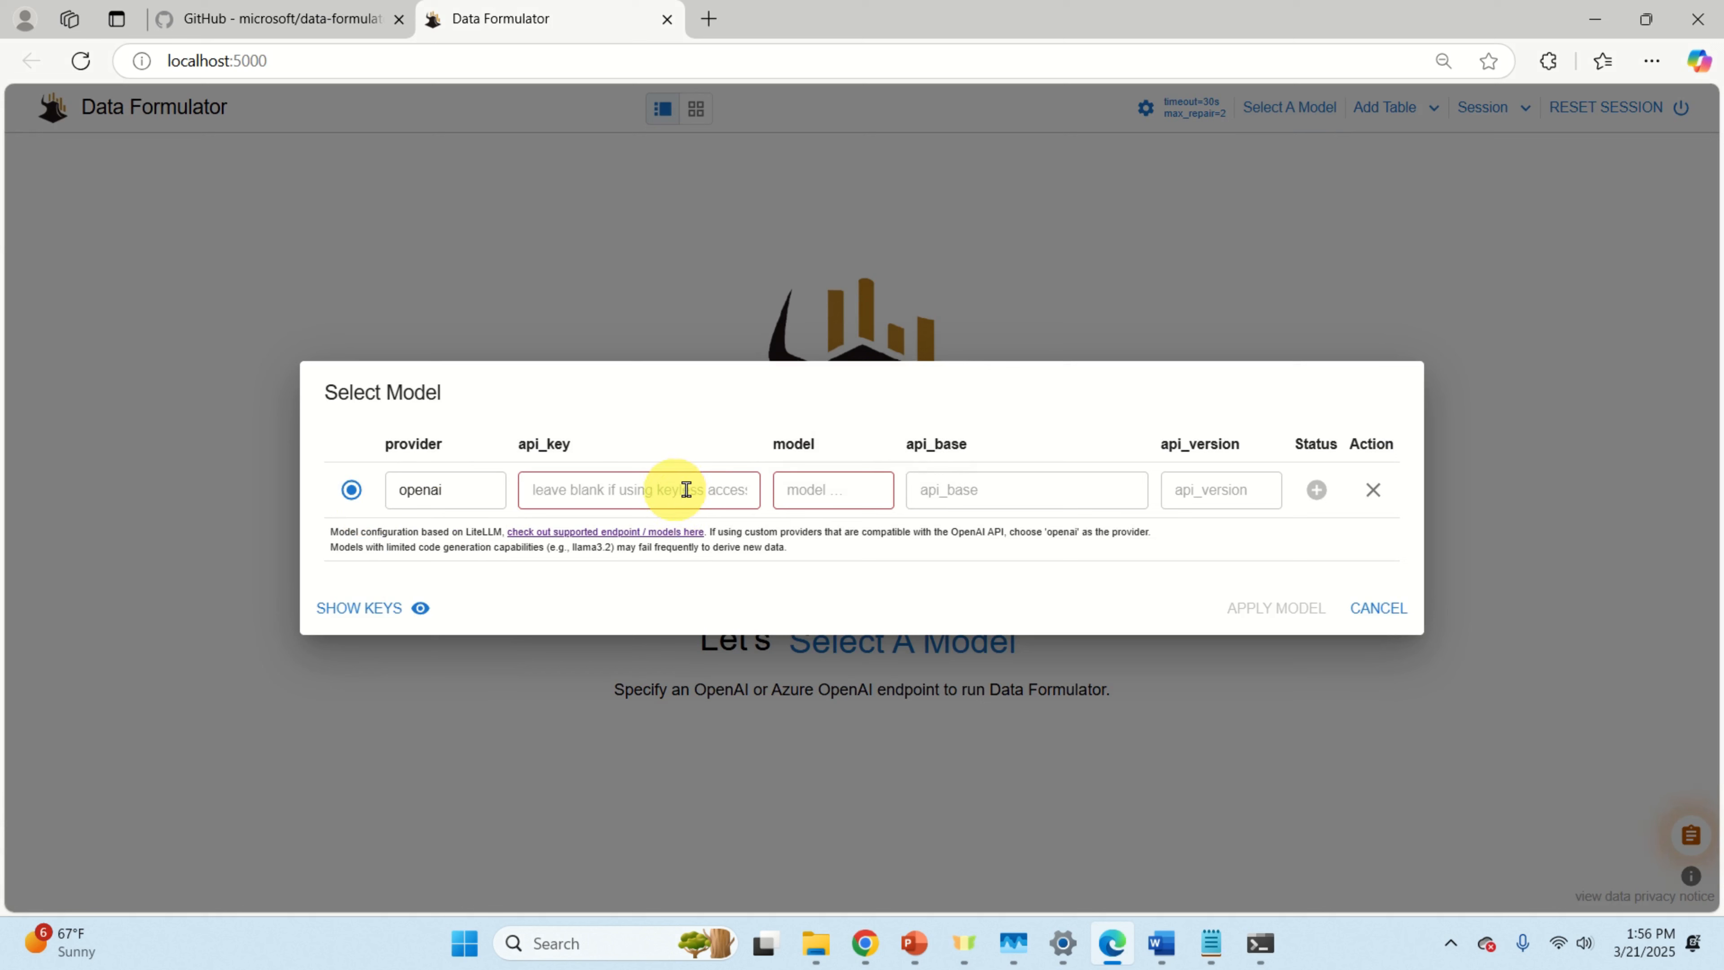
Step: Copy the API key from the notes into the api_key field
mouse_move(1211, 942)
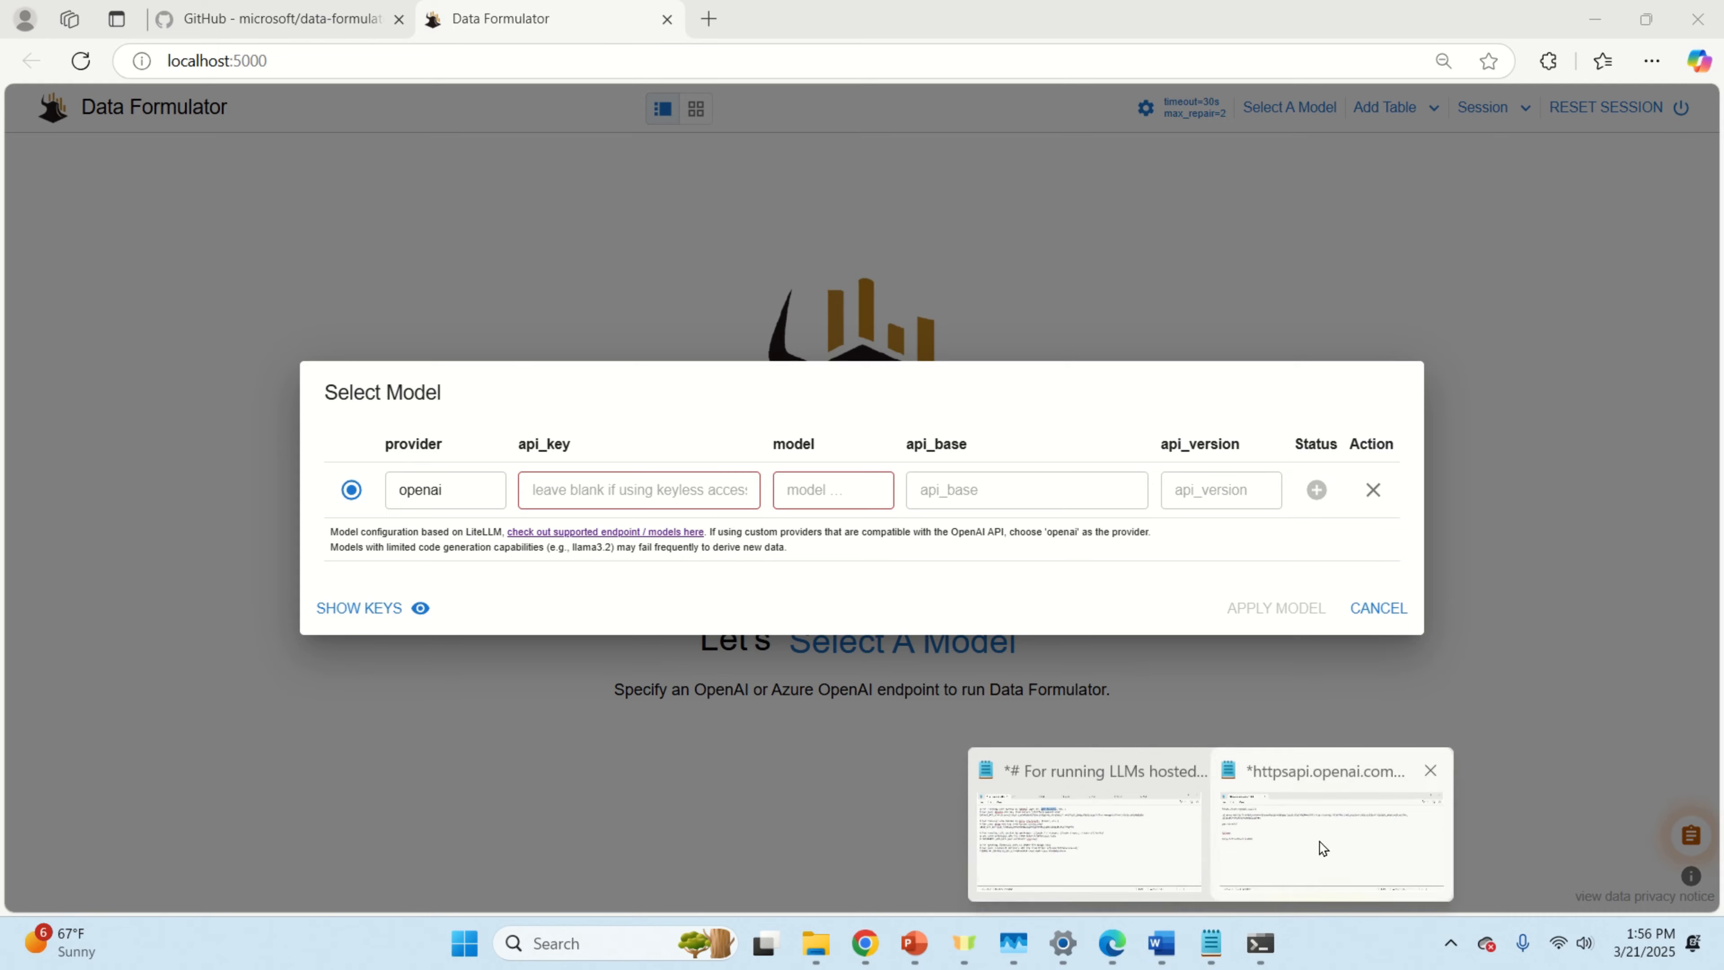
click(1322, 847)
triple_click(169, 294)
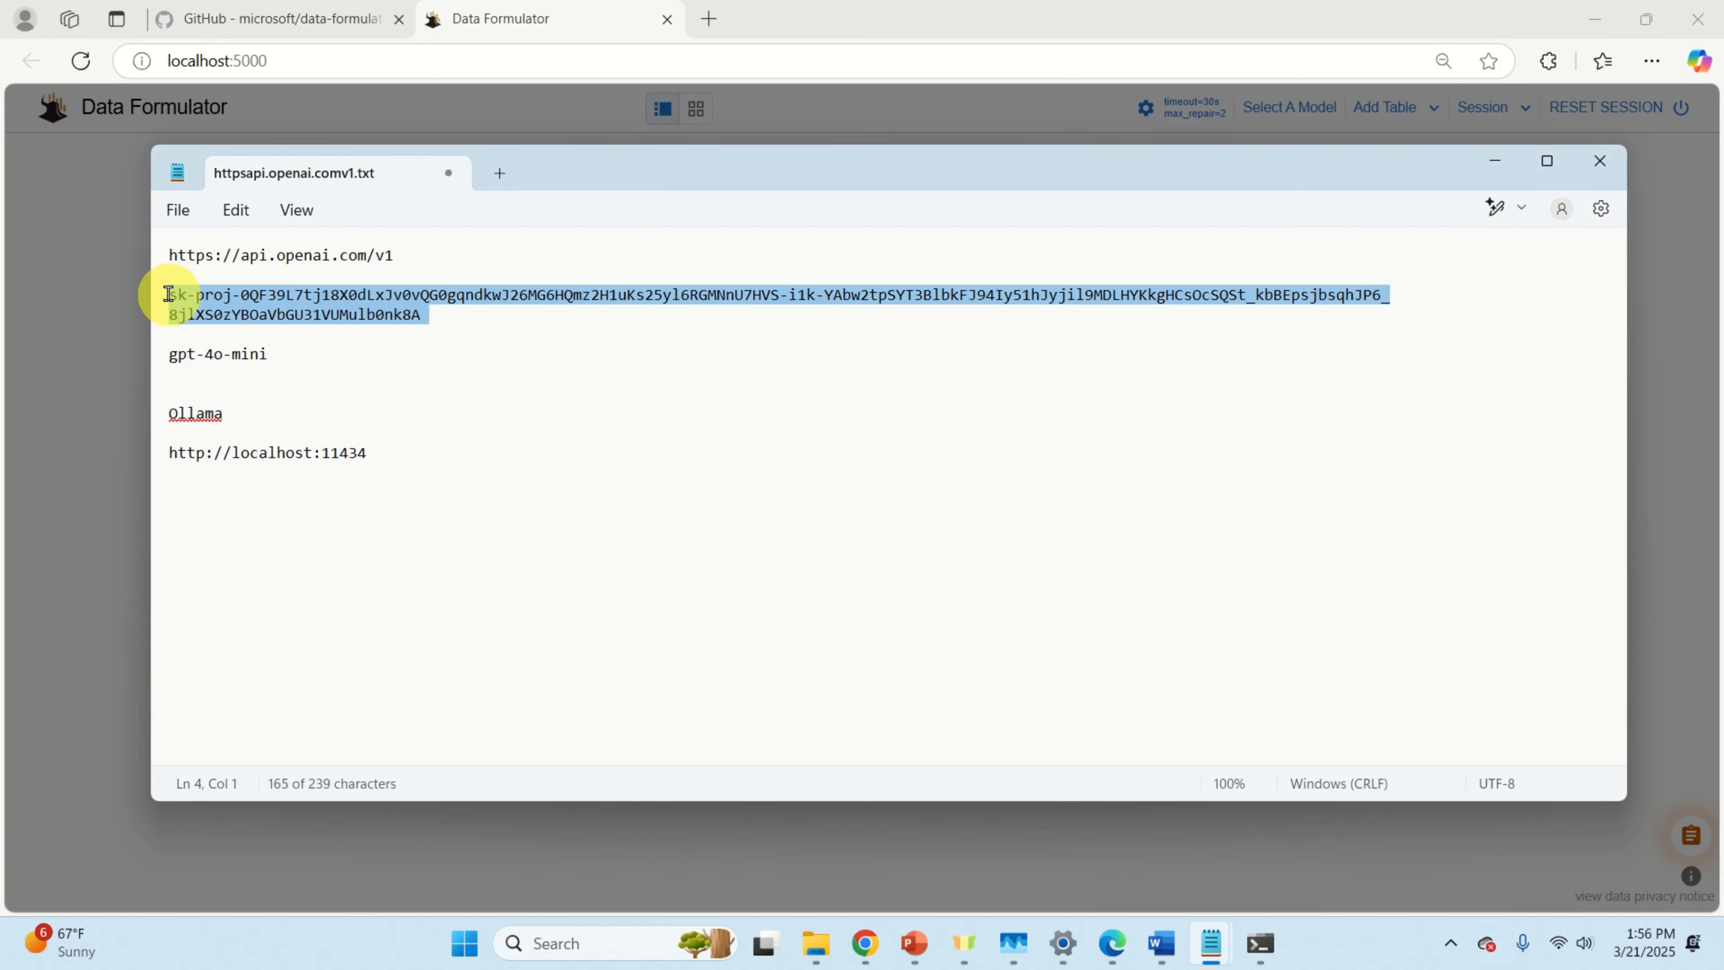
right_click(257, 312)
click(339, 424)
click(896, 23)
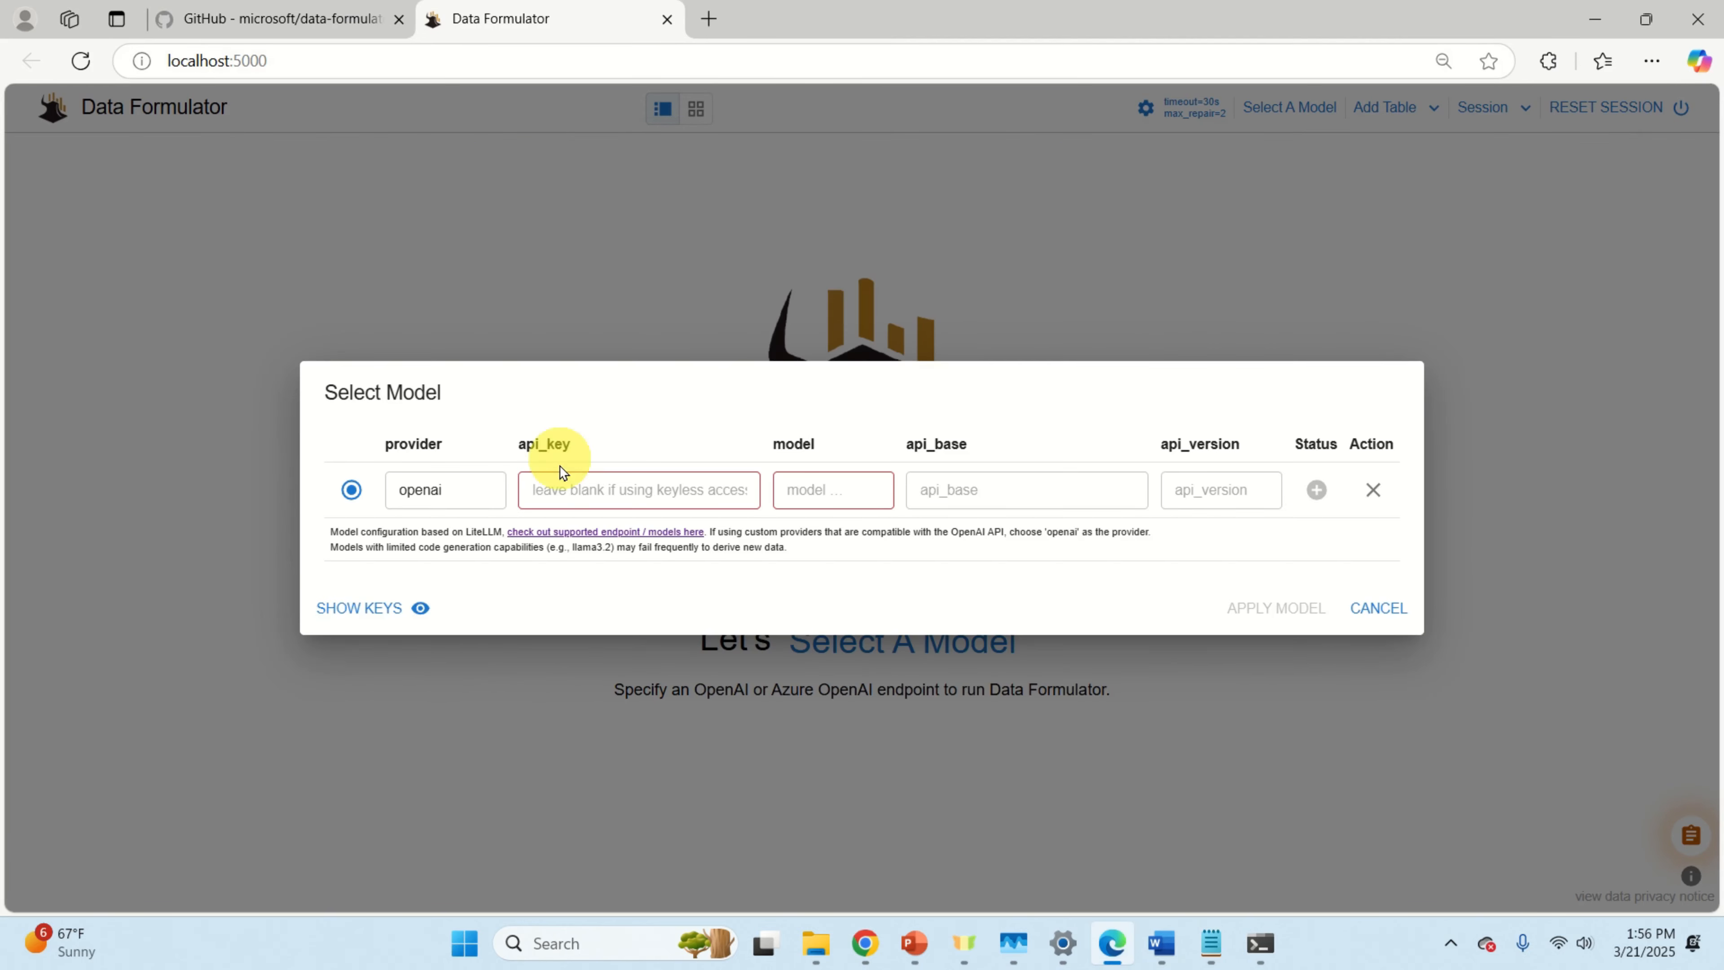
right_click(562, 481)
click(659, 306)
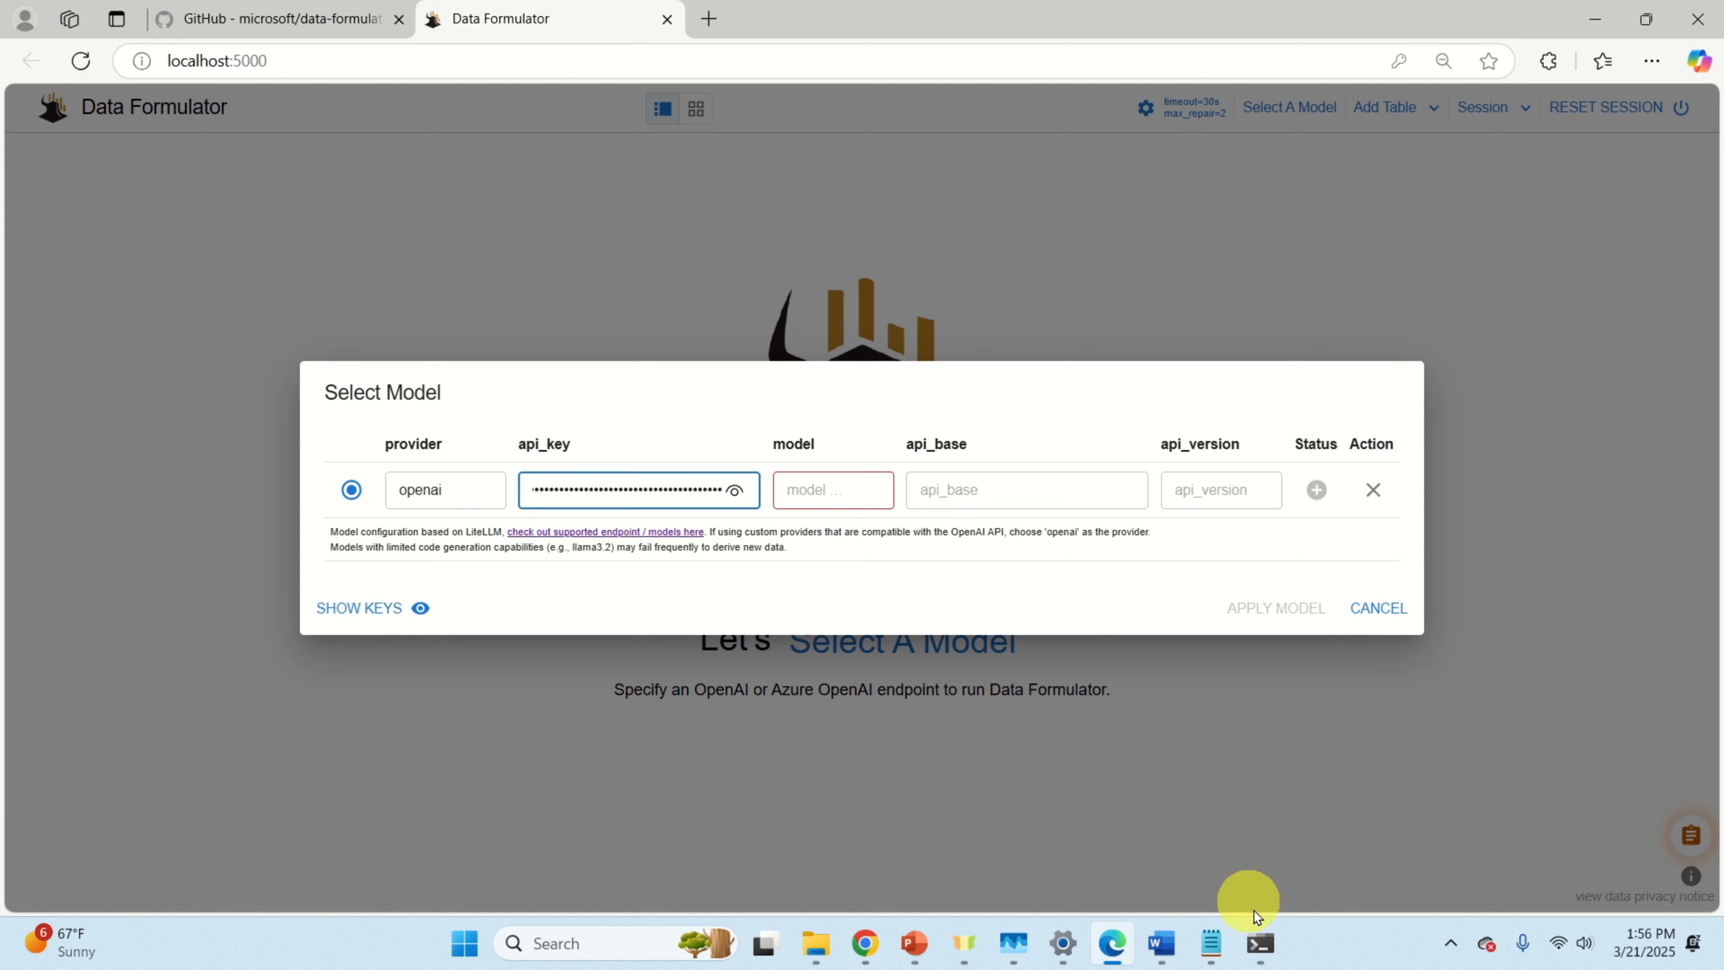
Step: Copy the gpt-4o-mini model name from the notes into the model field
mouse_move(1218, 958)
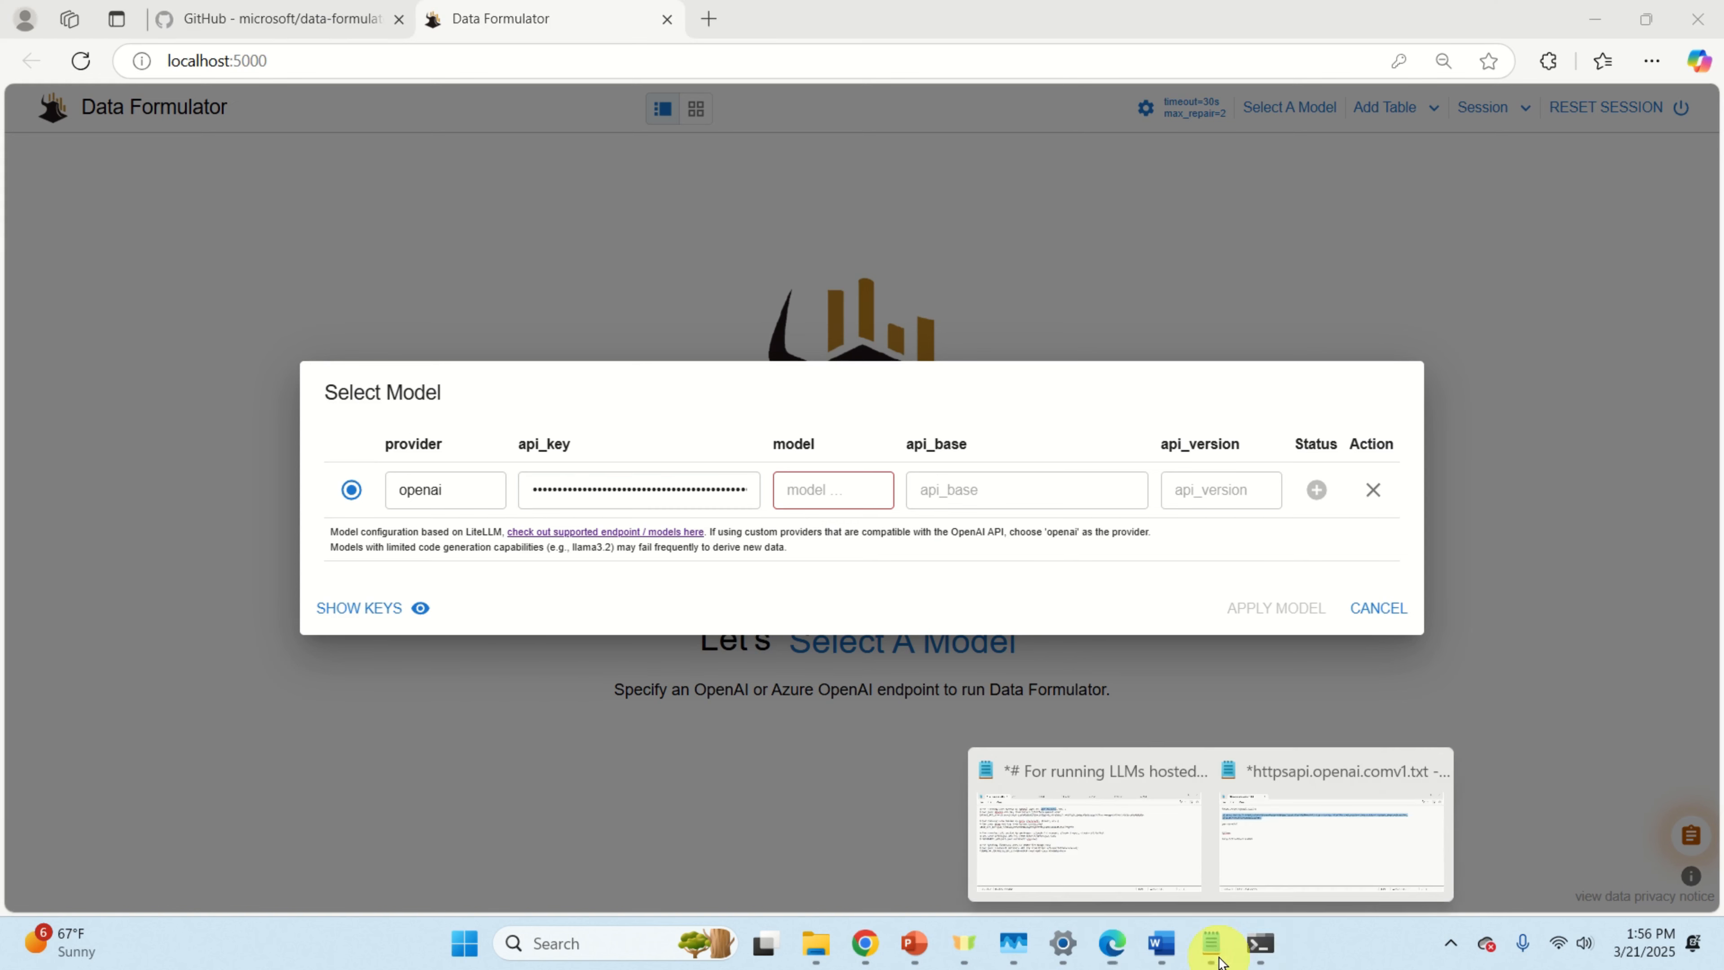
click(1303, 837)
click(554, 515)
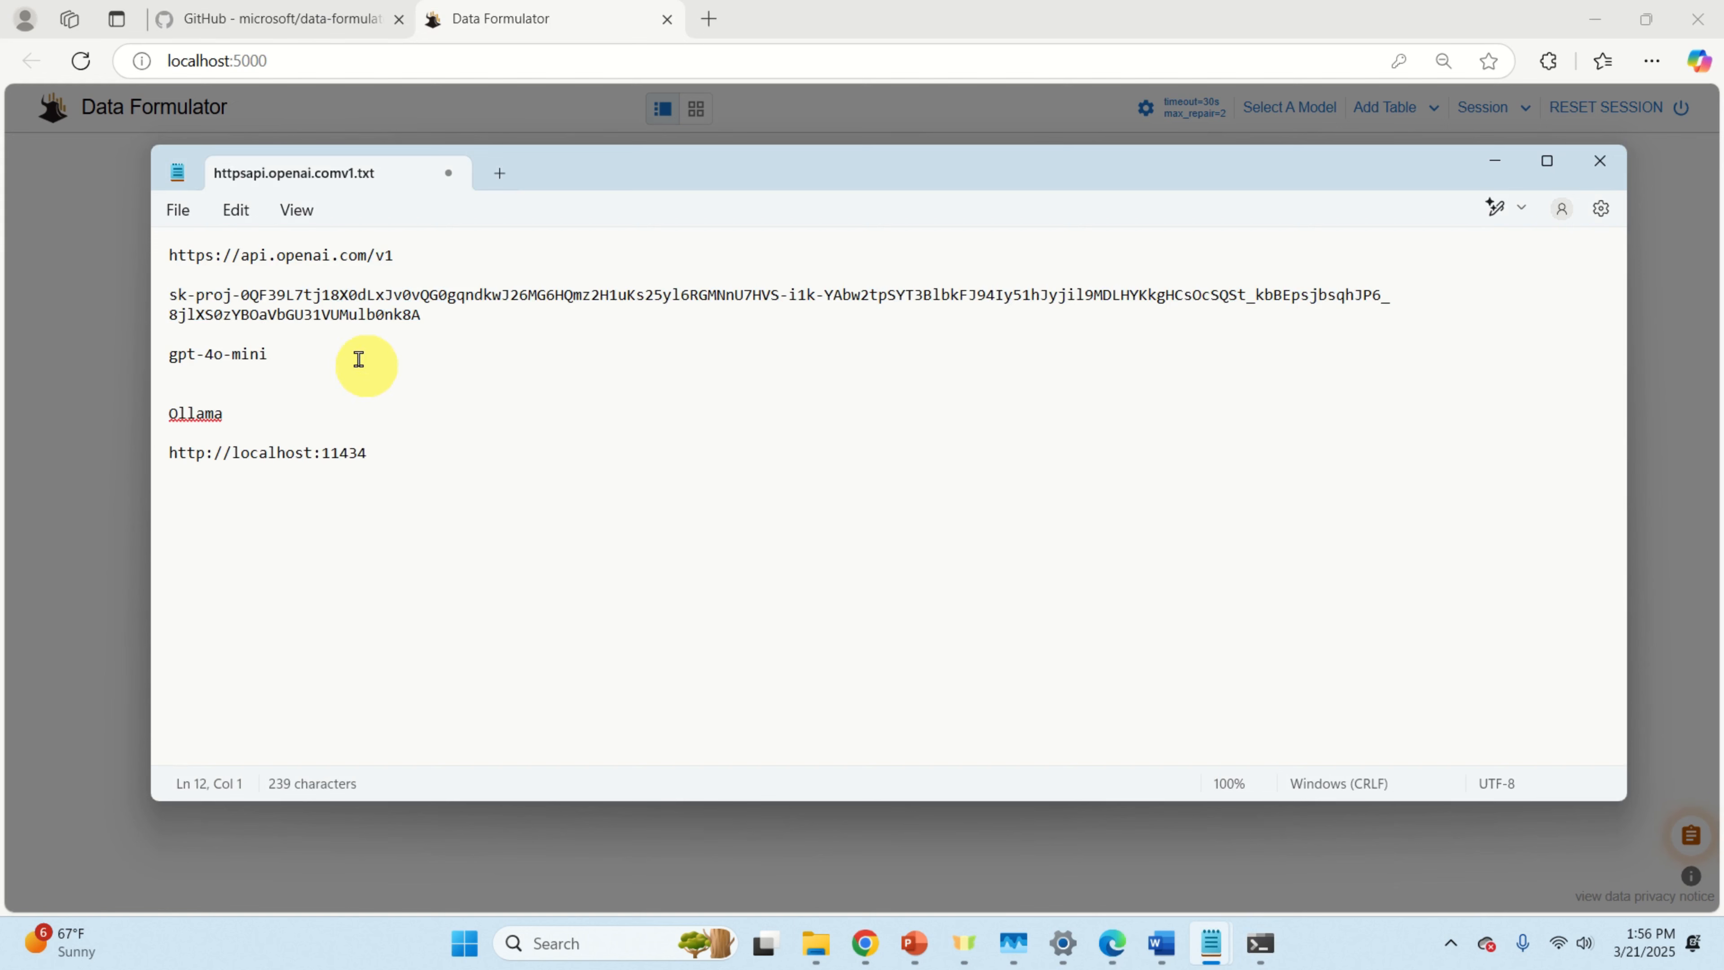
drag(358, 356, 156, 356)
right_click(228, 354)
click(306, 470)
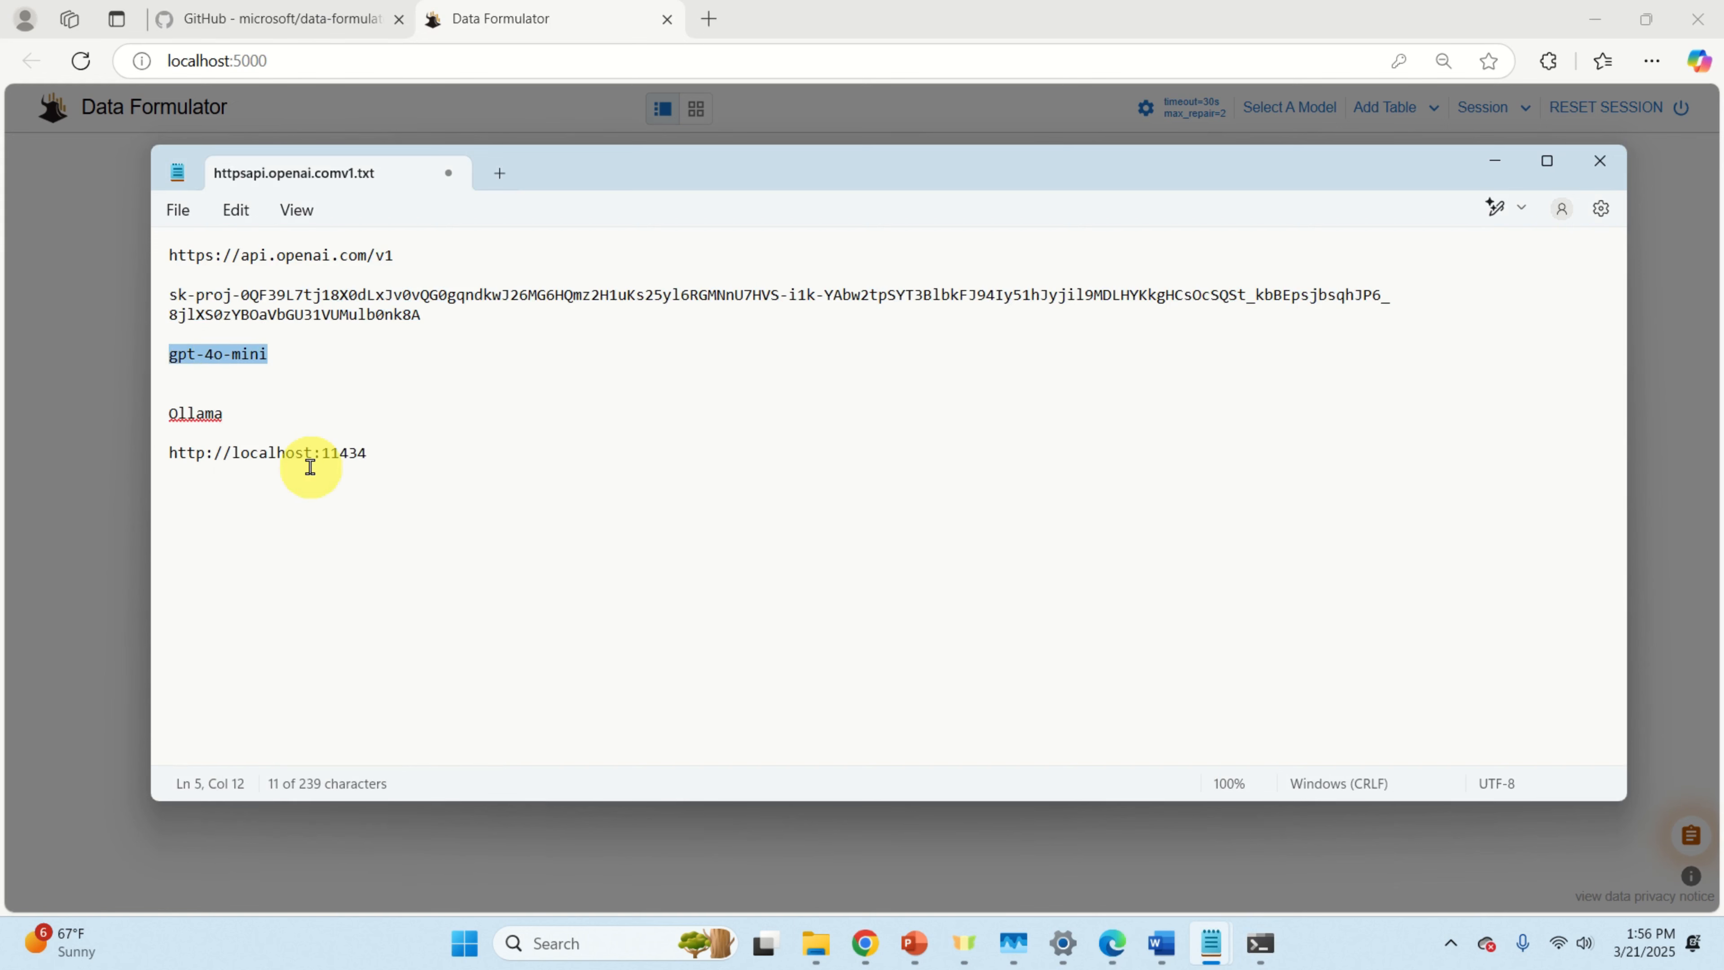
click(1282, 30)
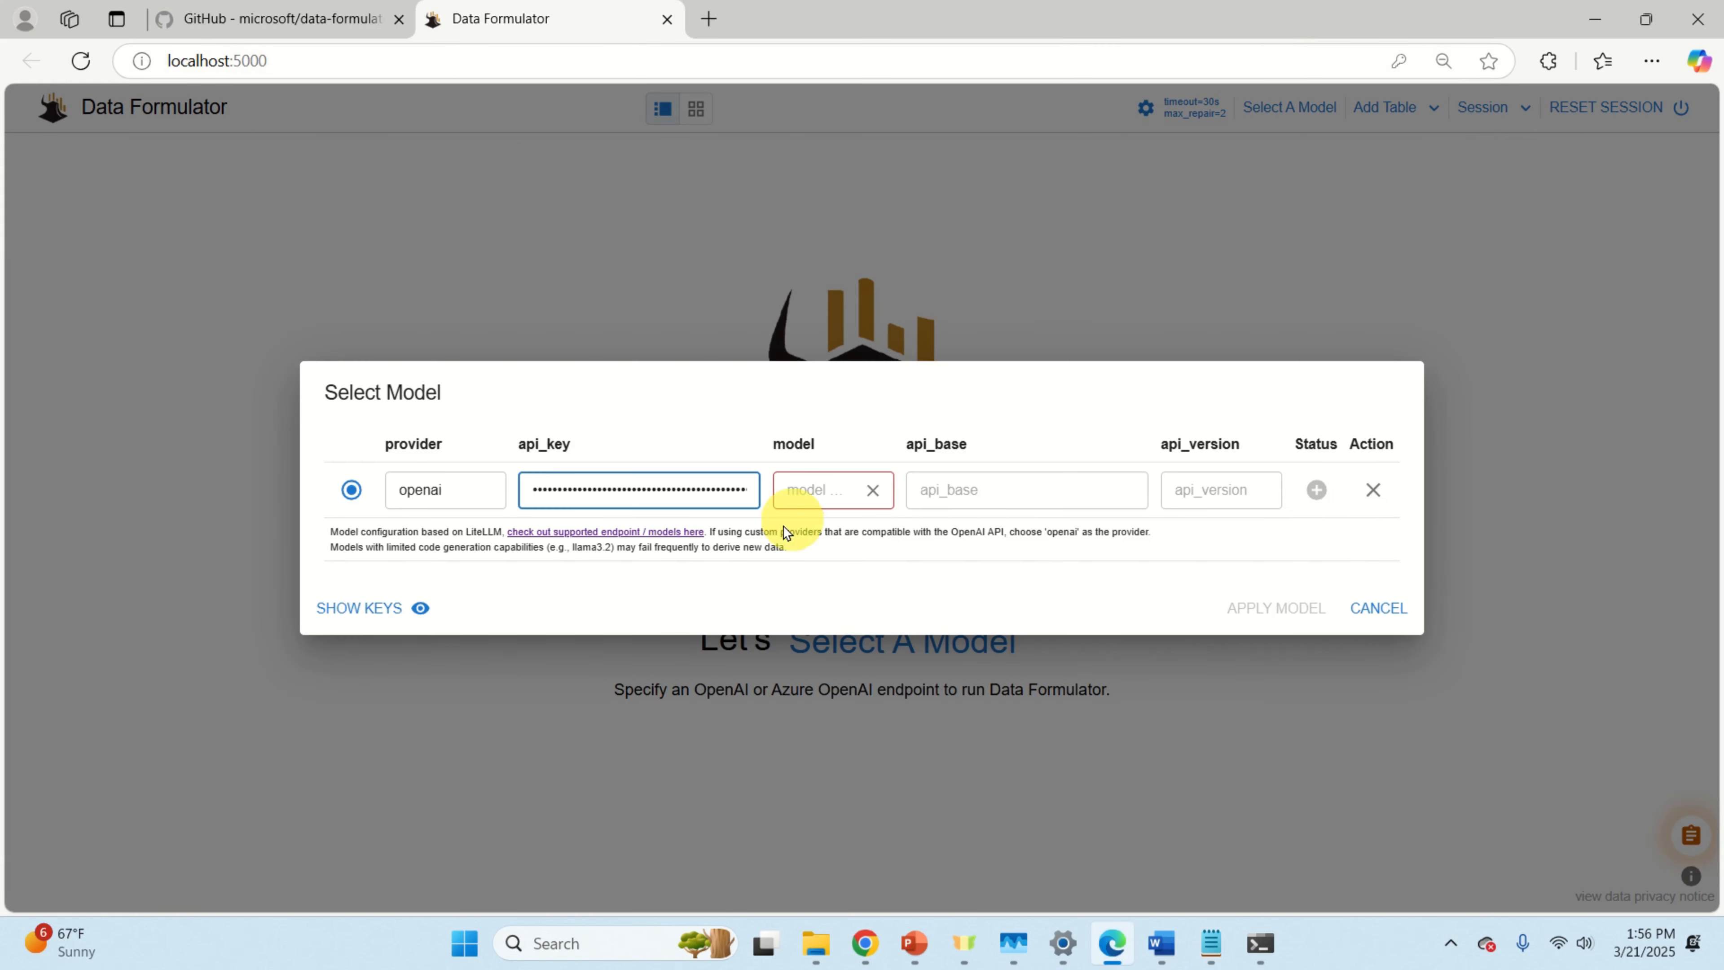
click(801, 491)
right_click(802, 494)
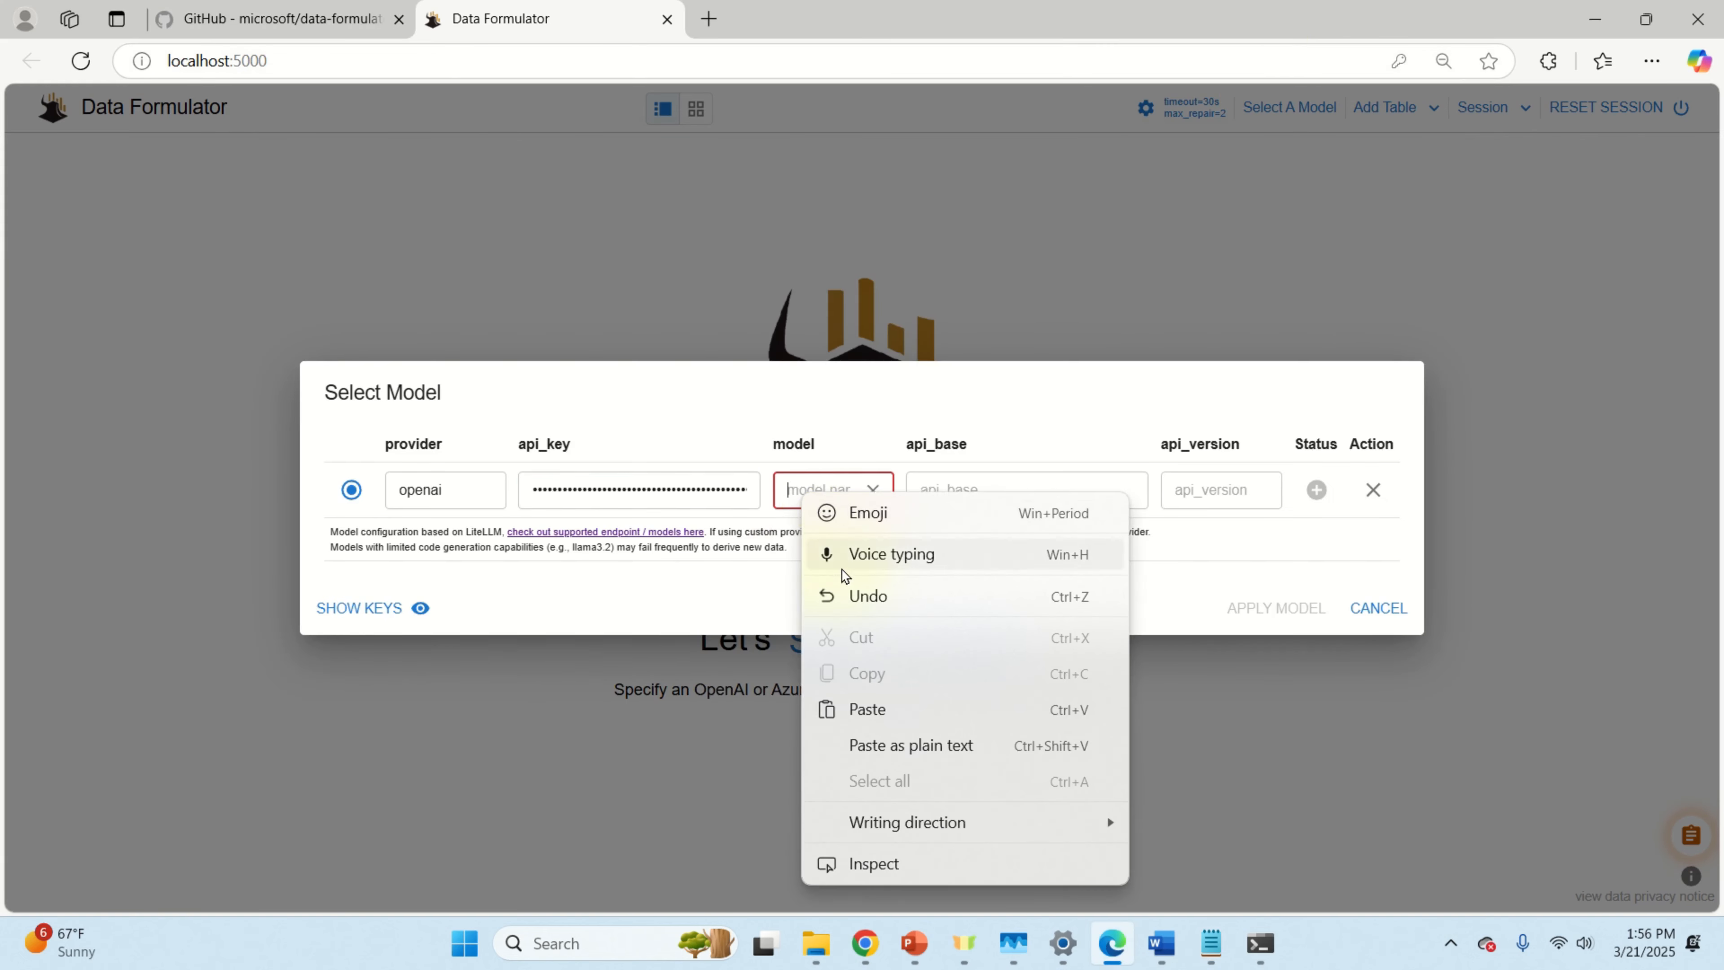
click(879, 709)
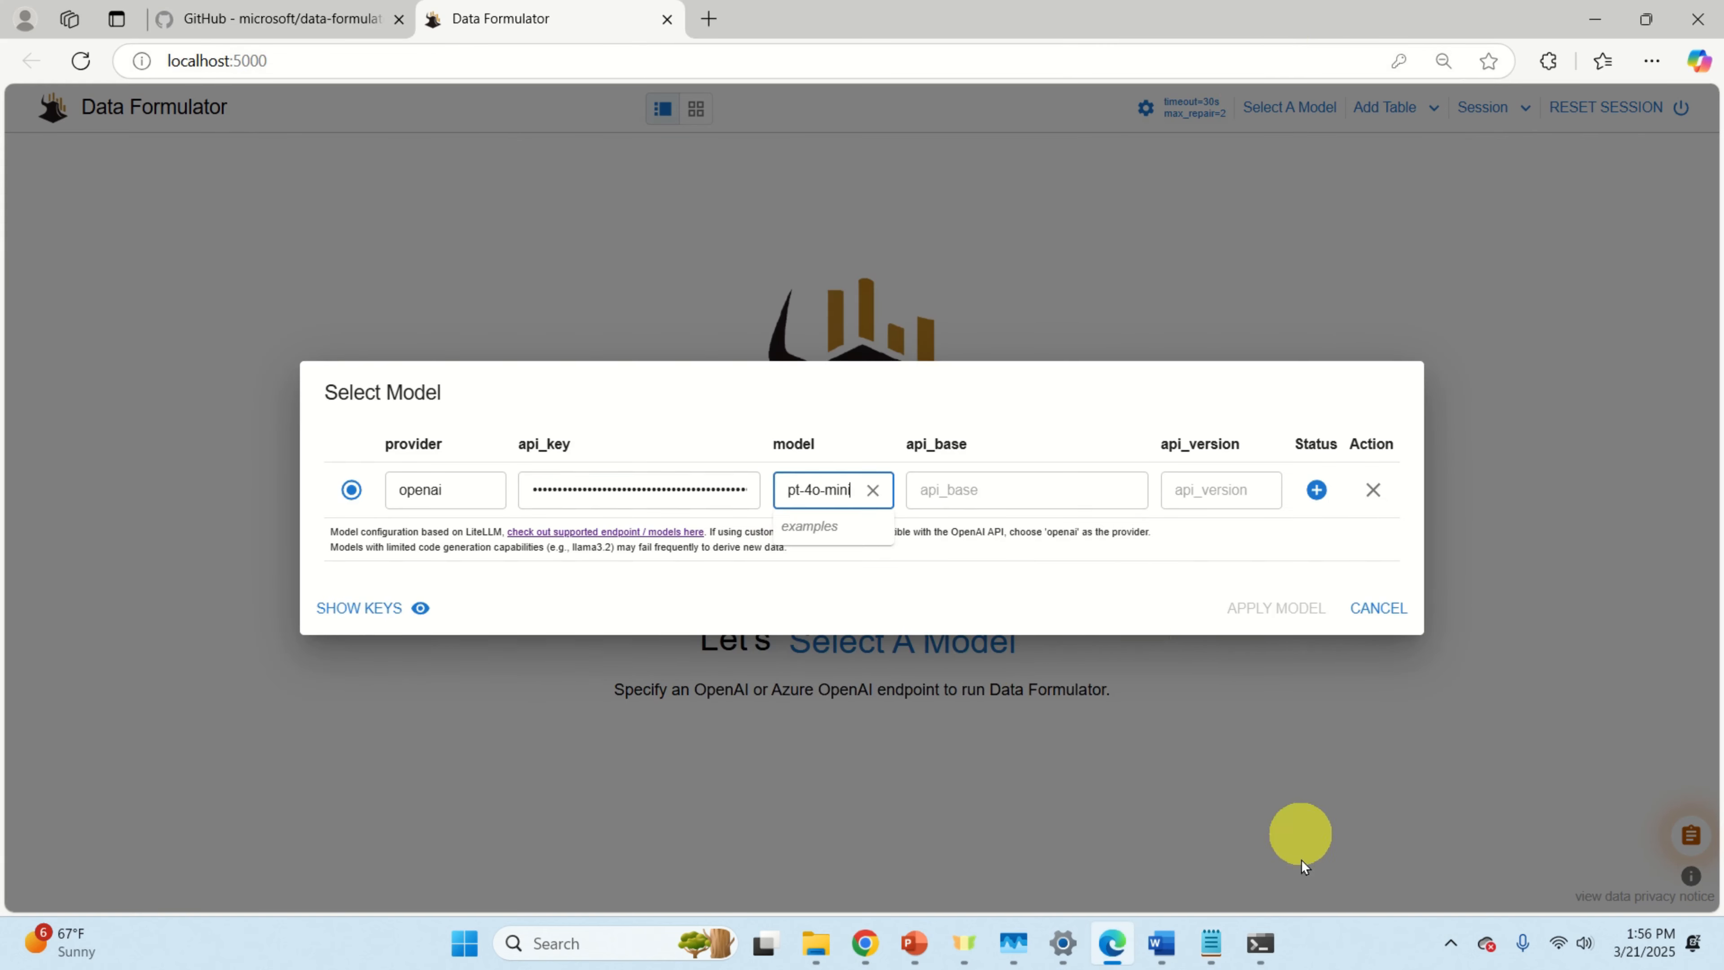
Step: Reselect the gpt-4o-mini model name in the notes
mouse_move(1211, 944)
click(1341, 849)
click(434, 413)
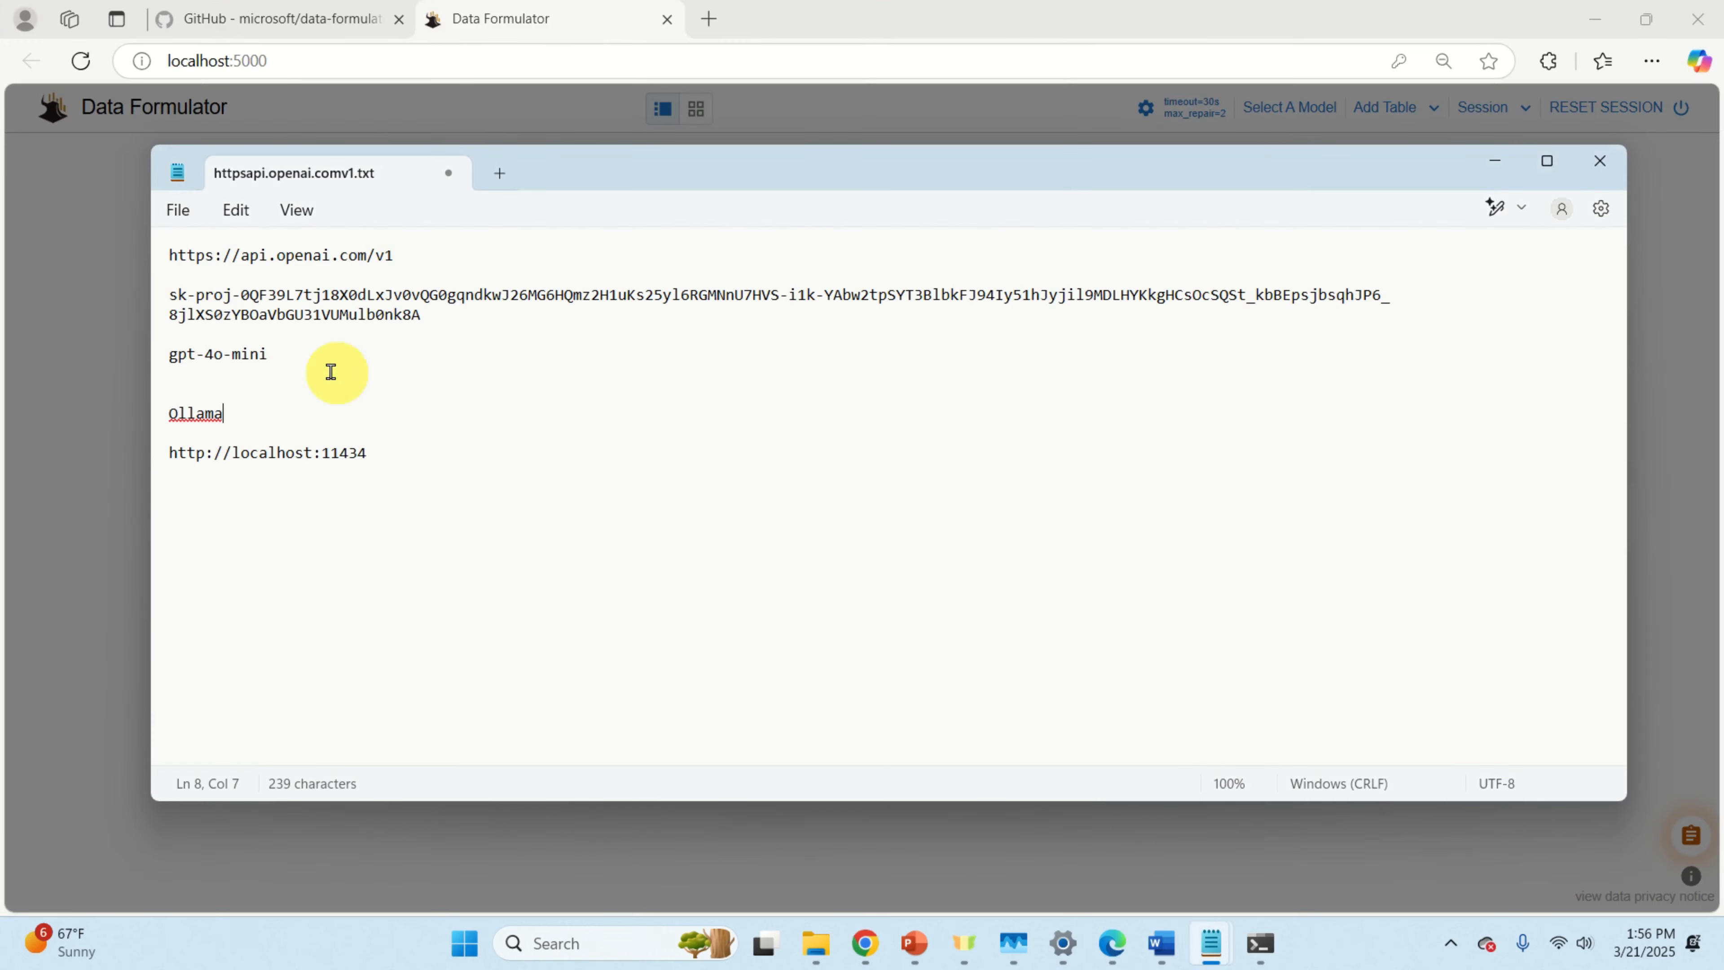
scroll(317, 380, up, 5)
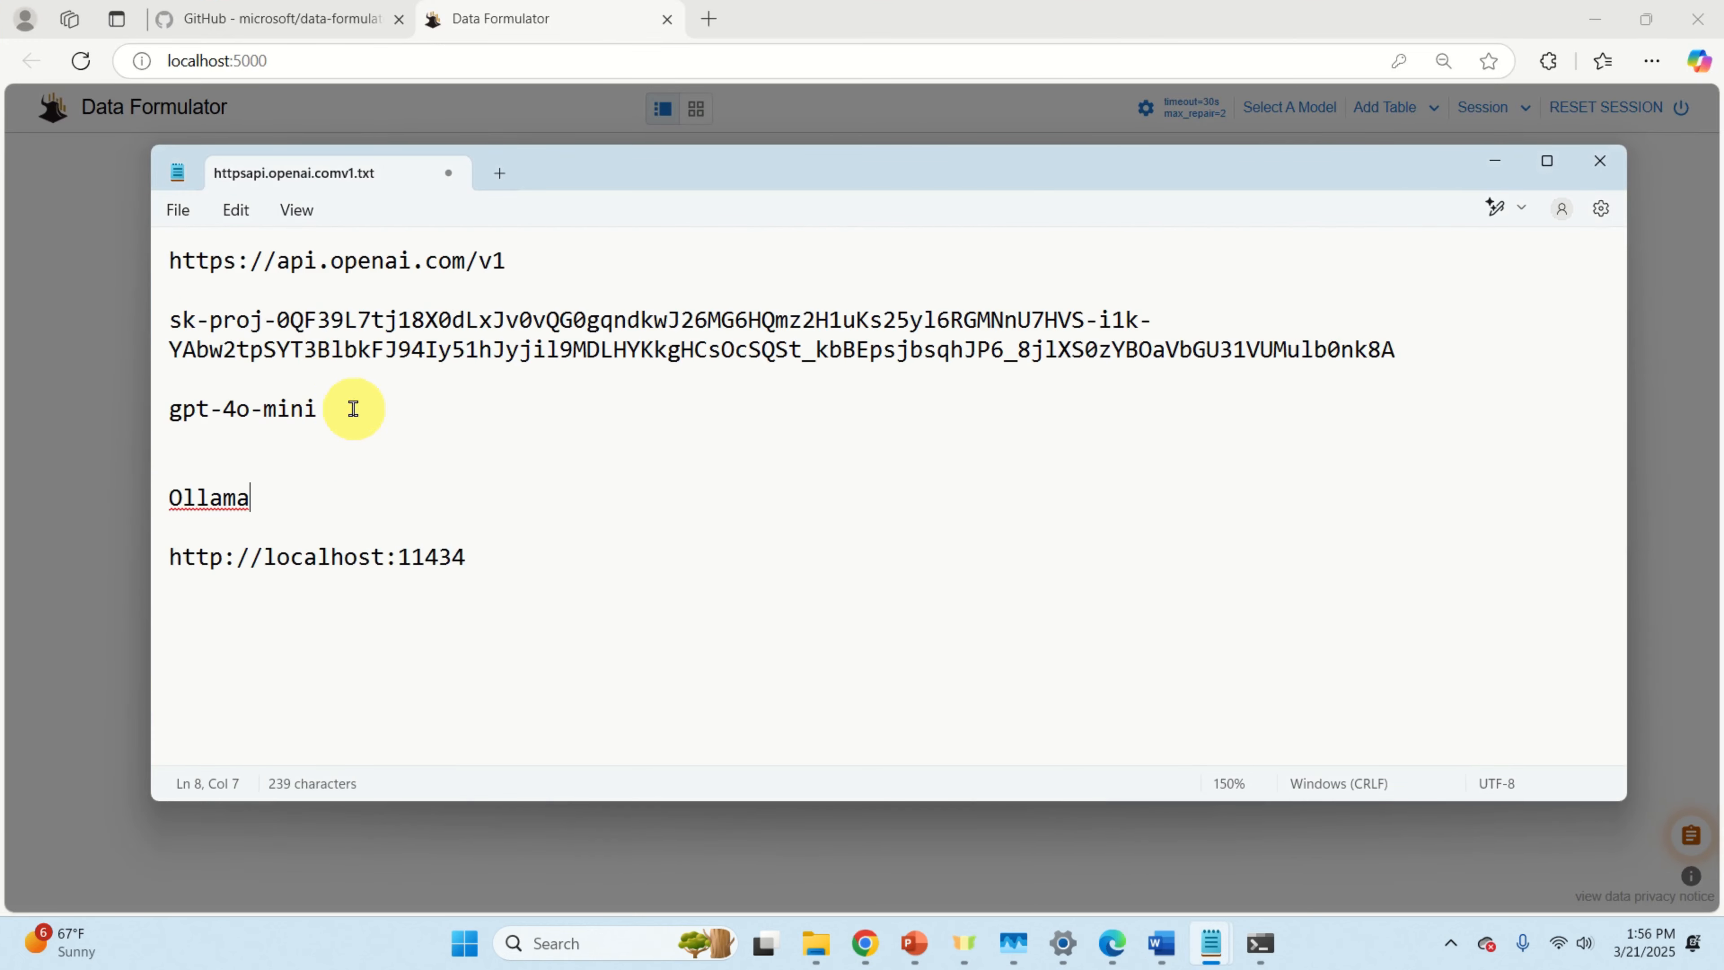
drag(318, 408, 175, 413)
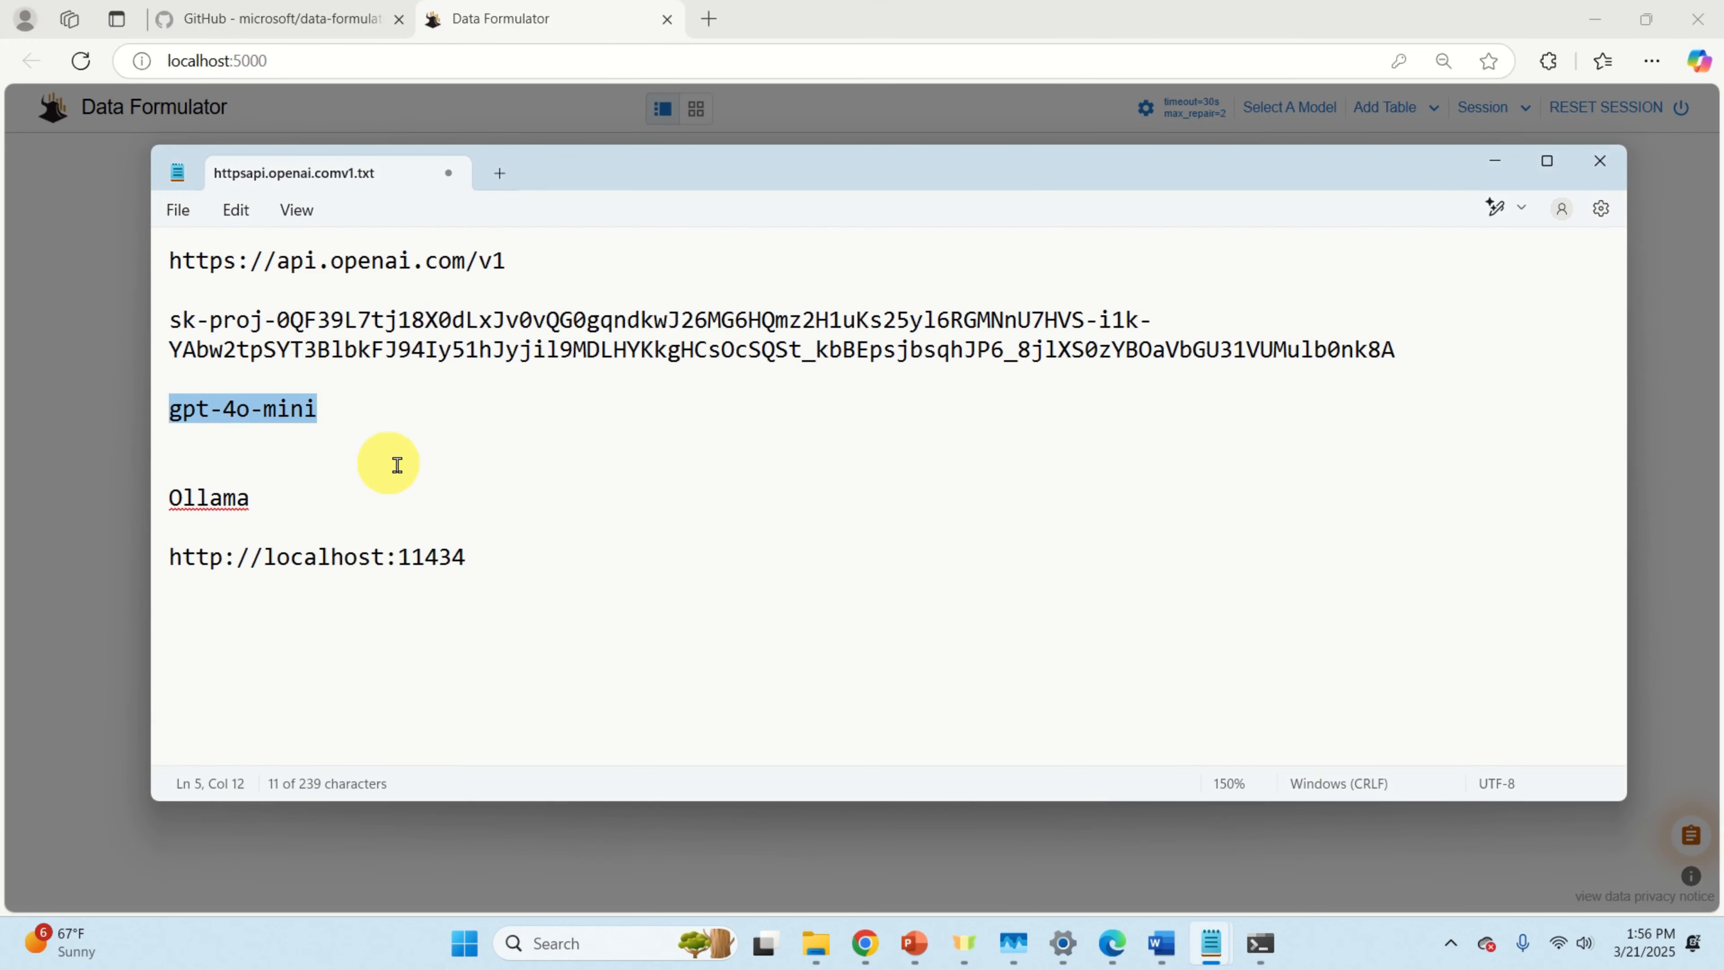
click(1003, 7)
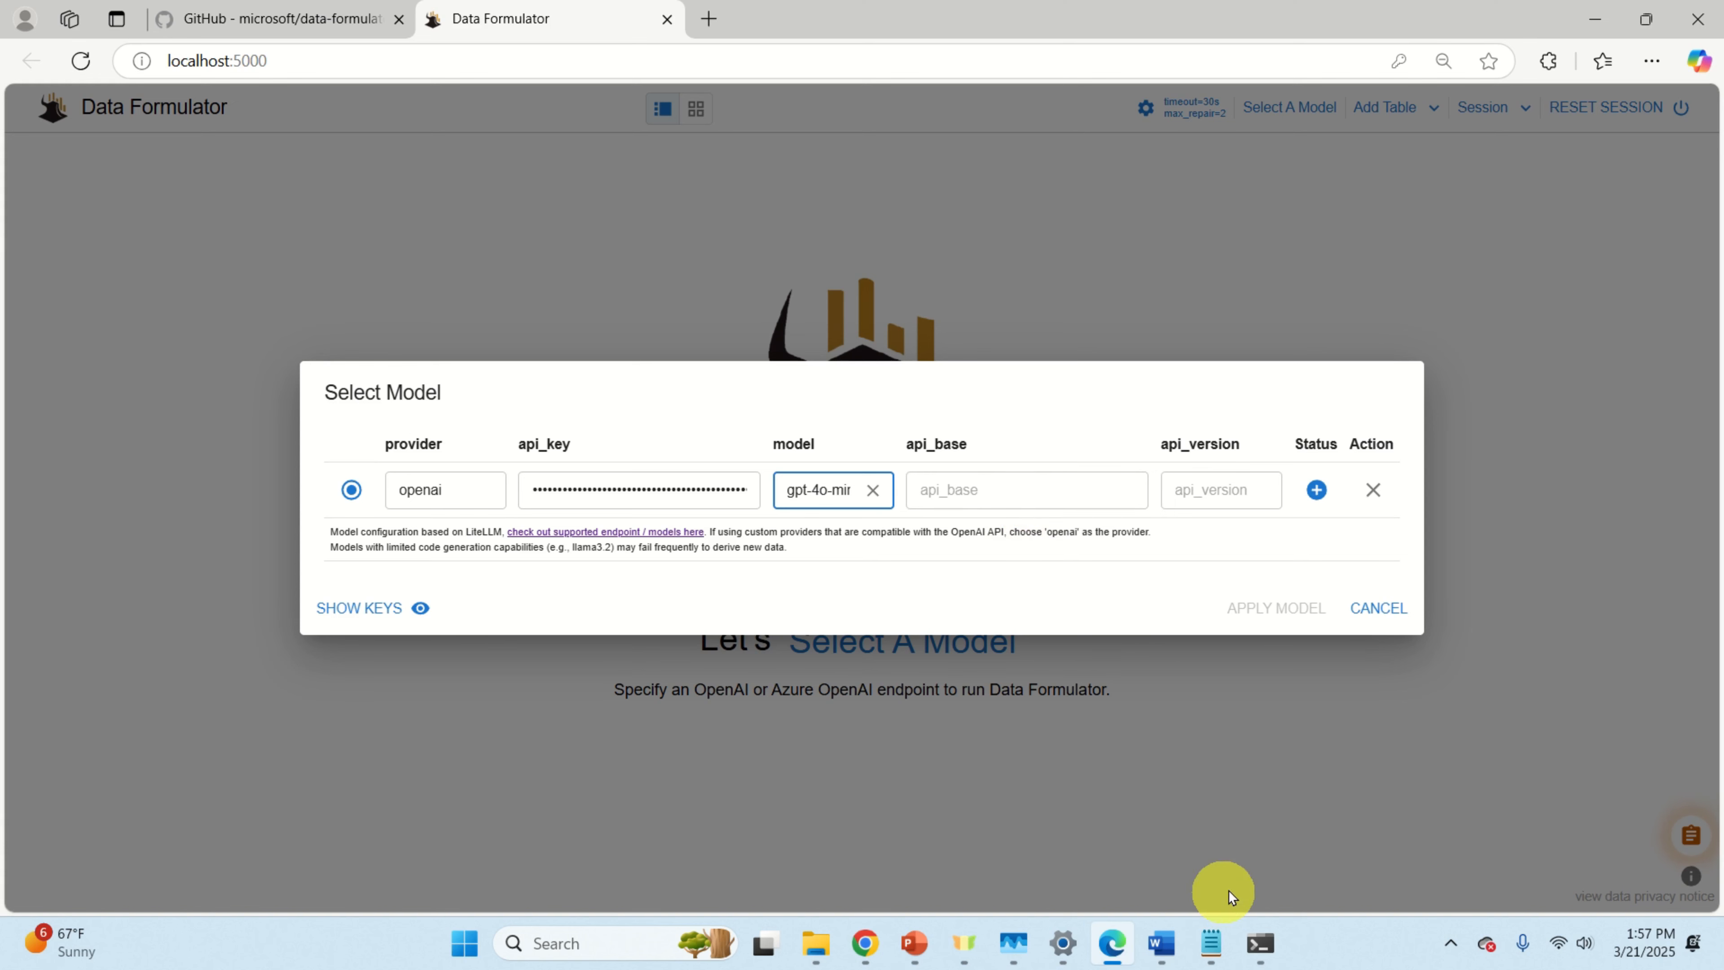
mouse_move(1208, 939)
click(1374, 843)
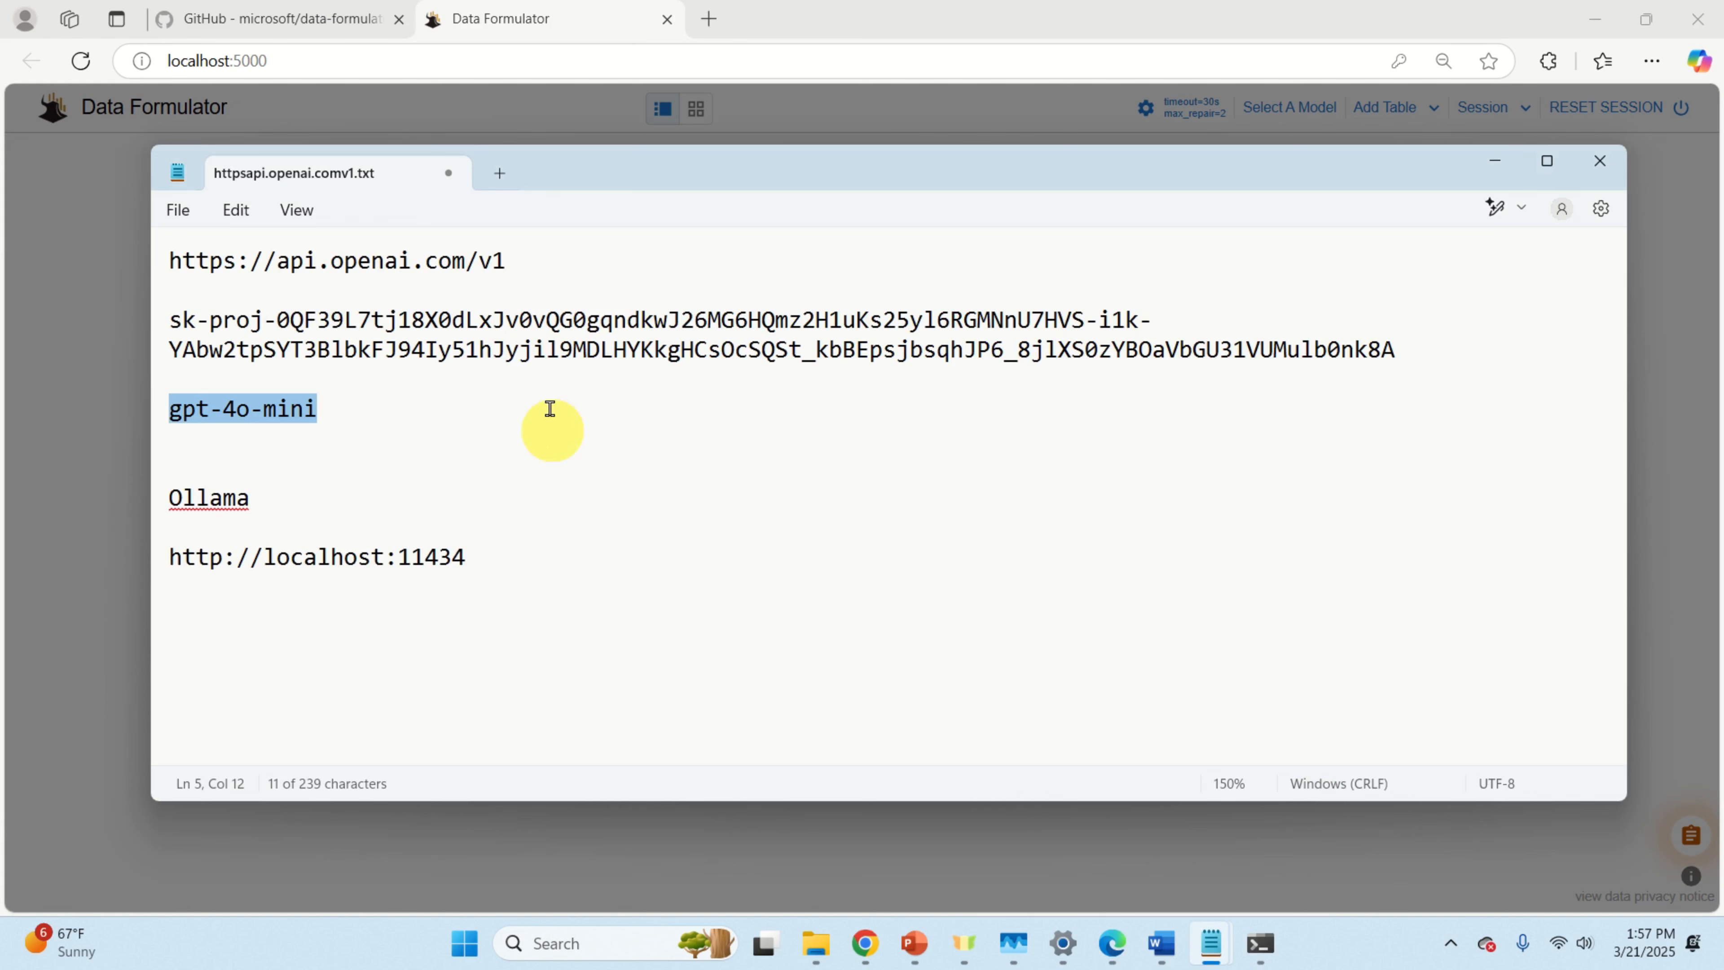
click(579, 270)
drag(550, 266, 173, 261)
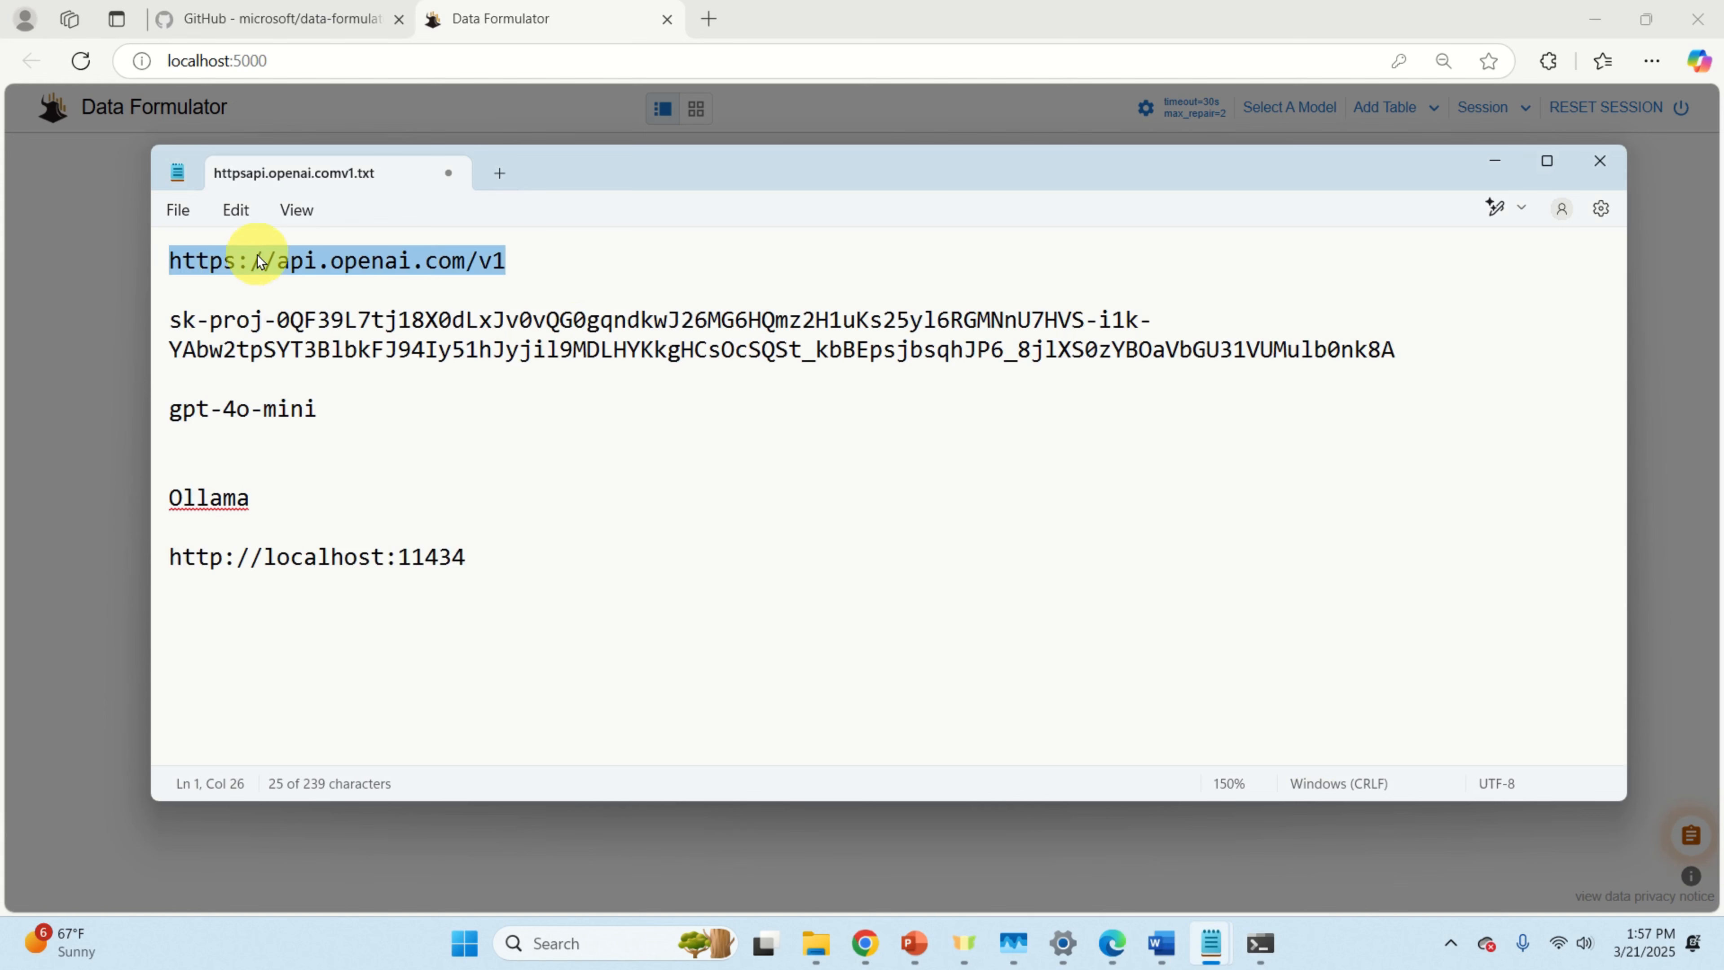
right_click(273, 260)
click(354, 370)
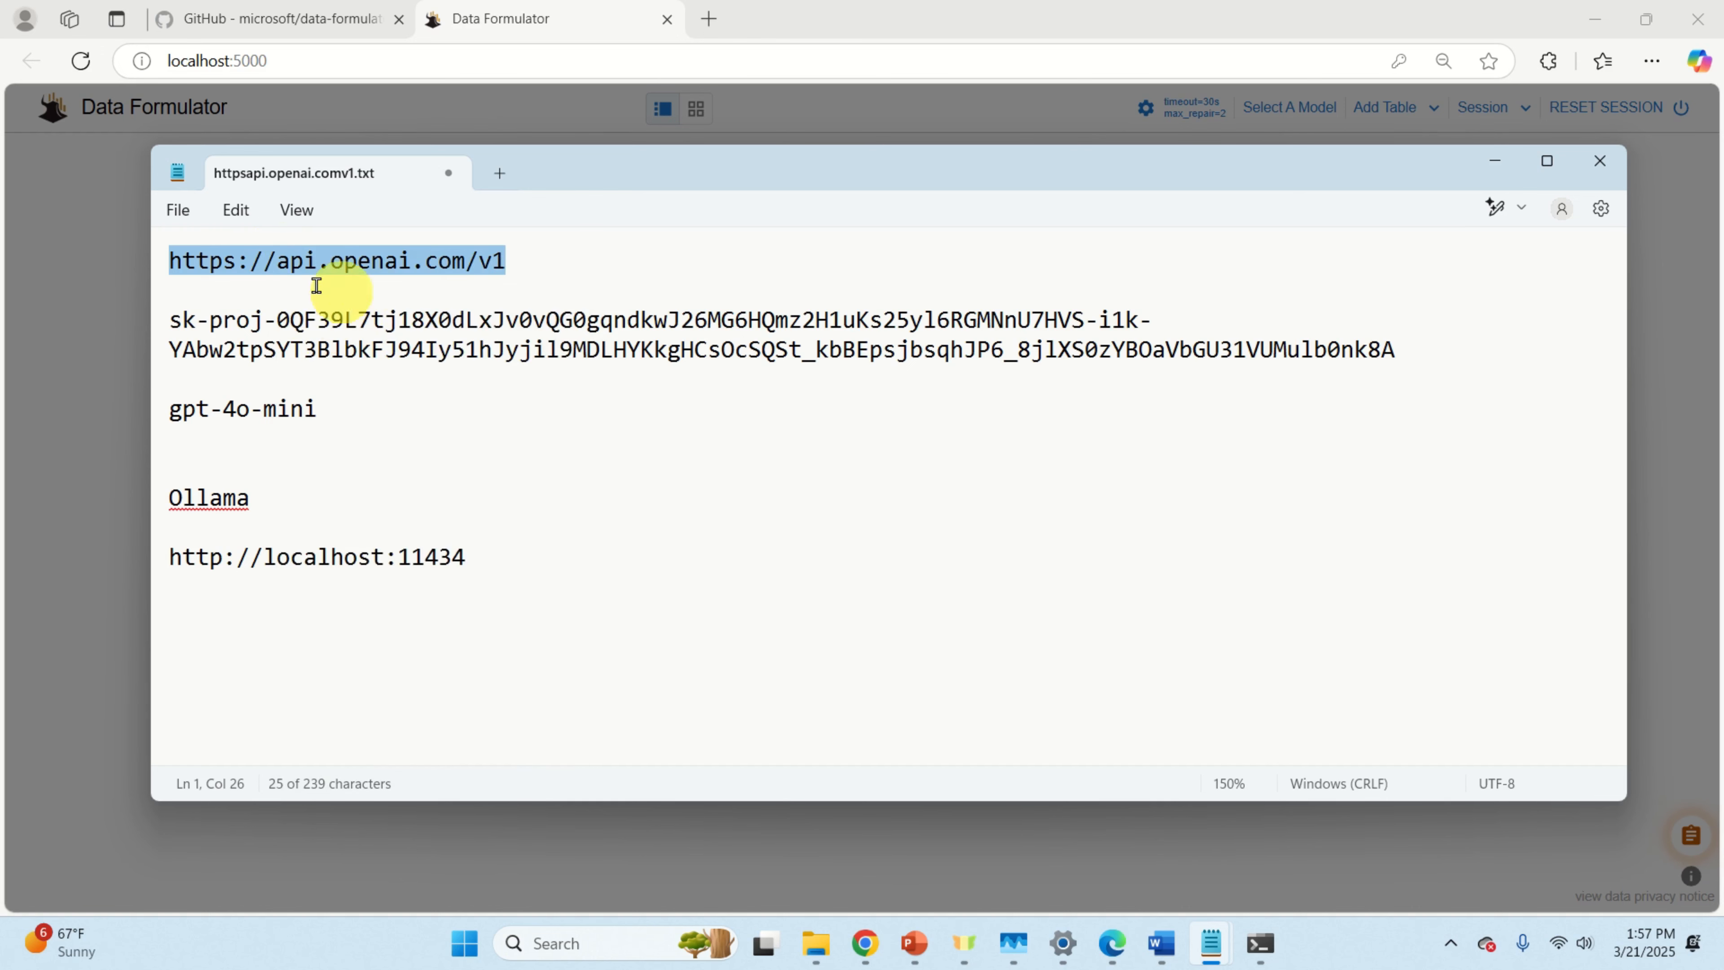
key(alt+Tab)
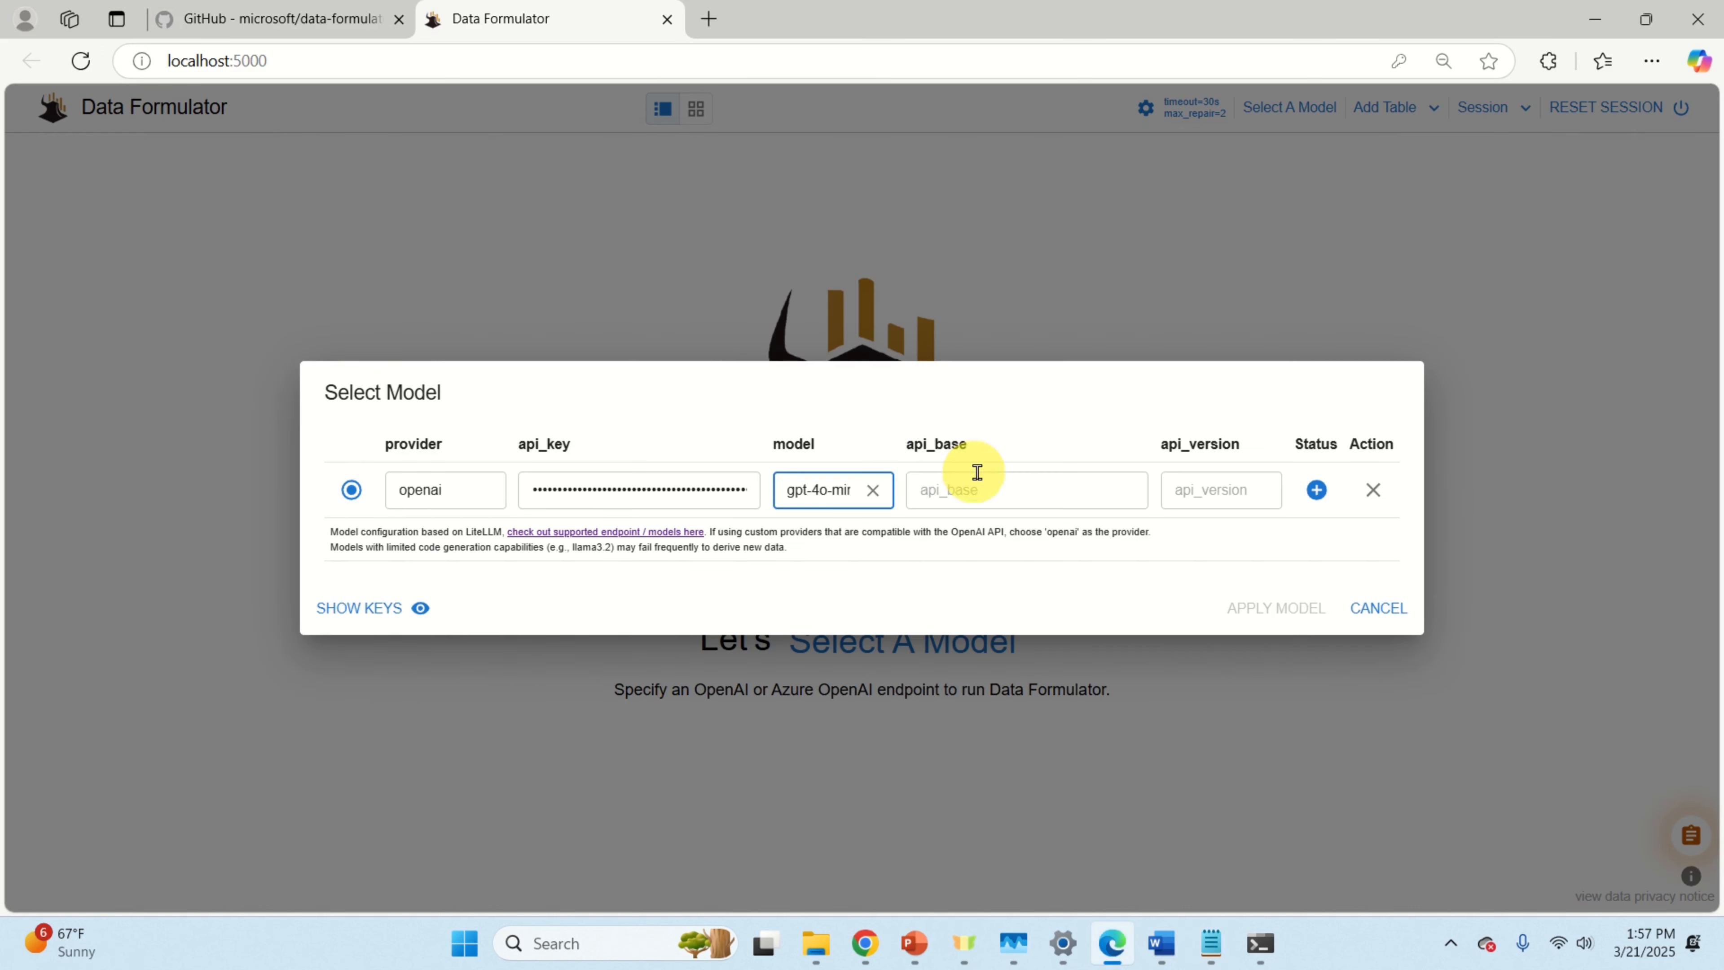
right_click(993, 484)
click(1059, 700)
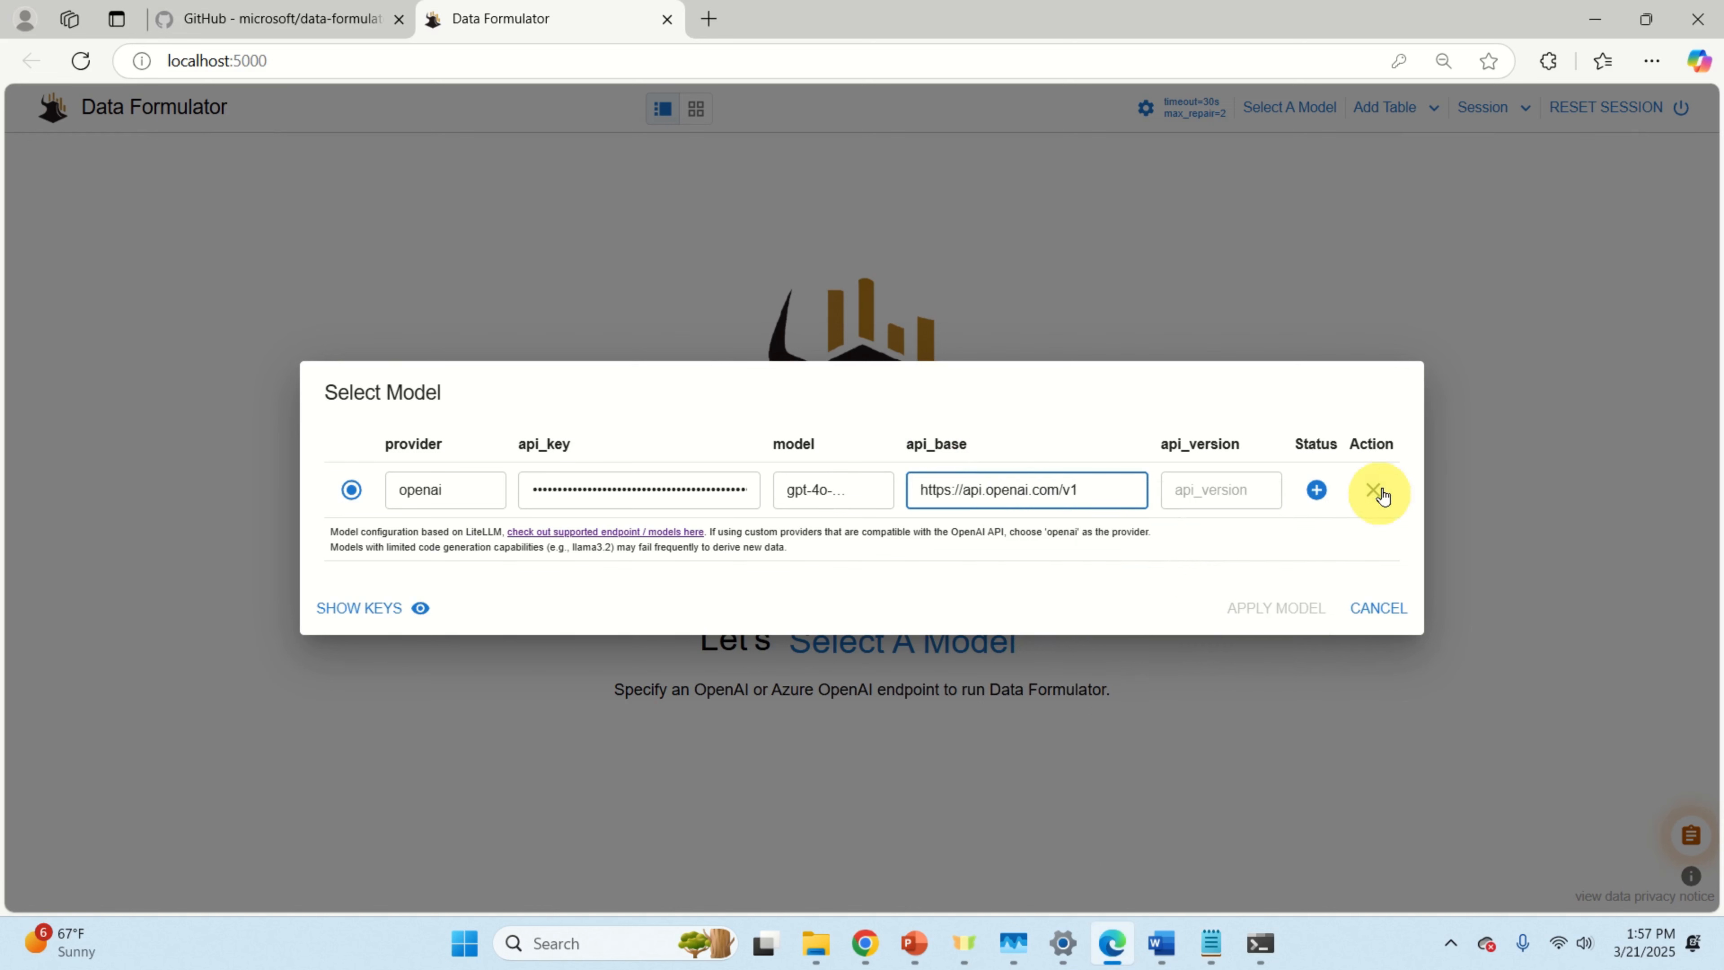
click(1318, 490)
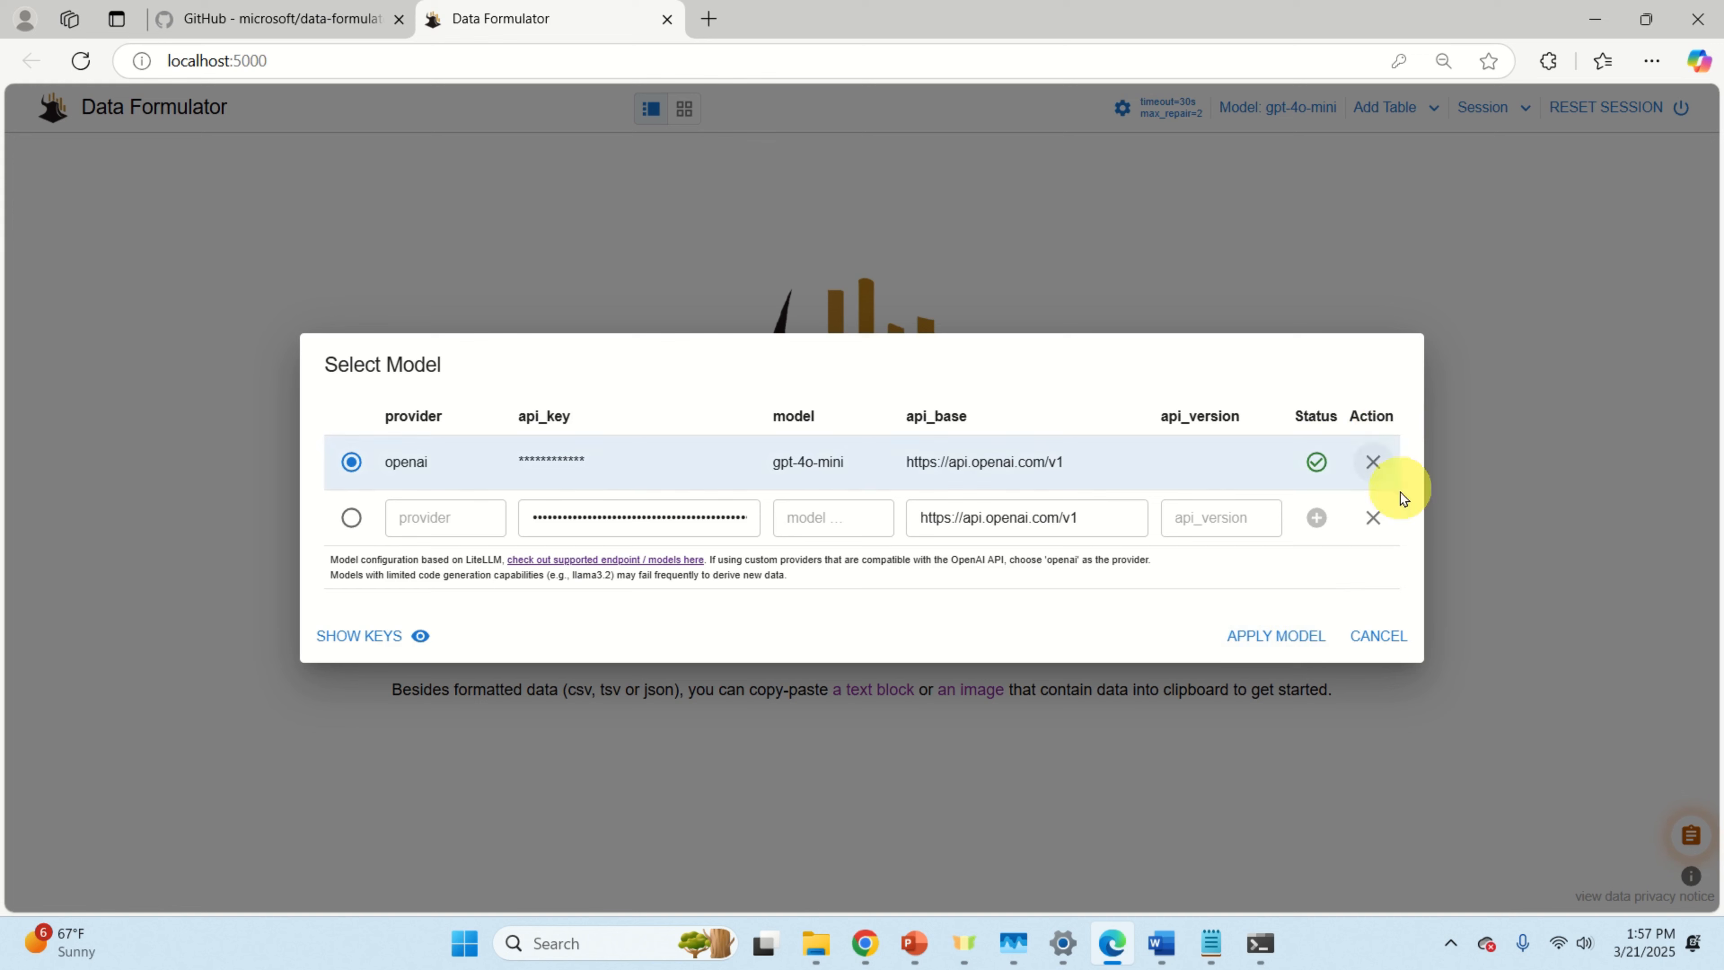
click(1293, 642)
Step: Decline Edge's password save and preview the movies dataset under EXAMPLES
click(1404, 354)
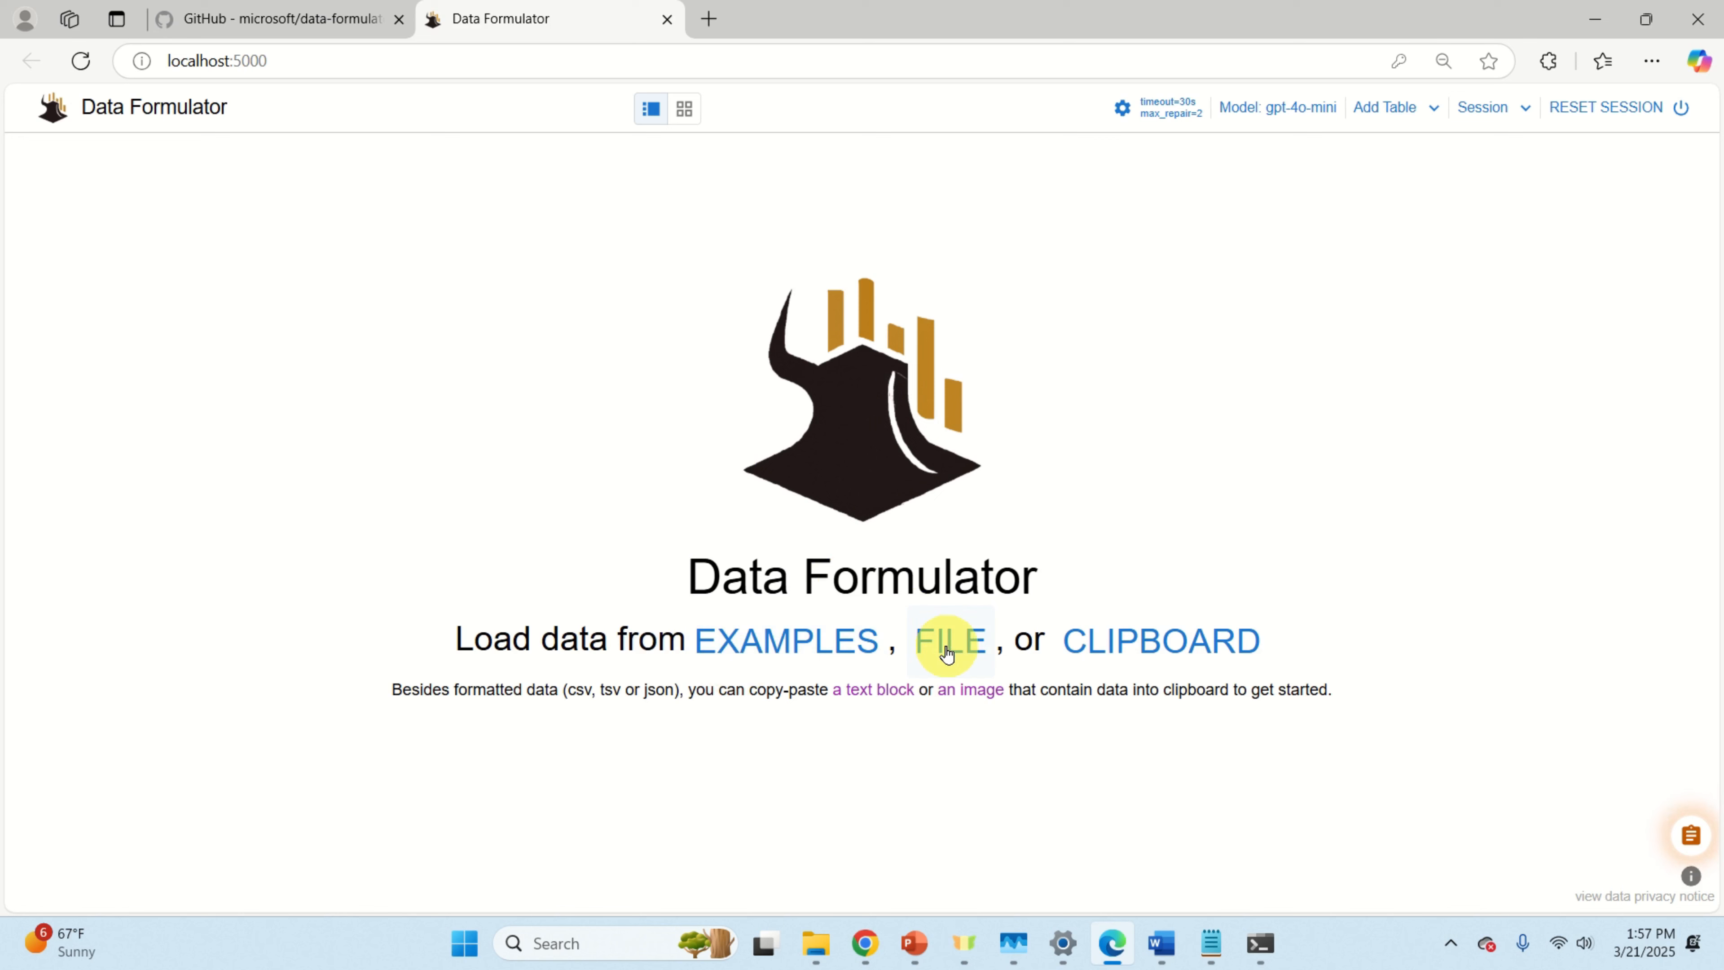
click(808, 650)
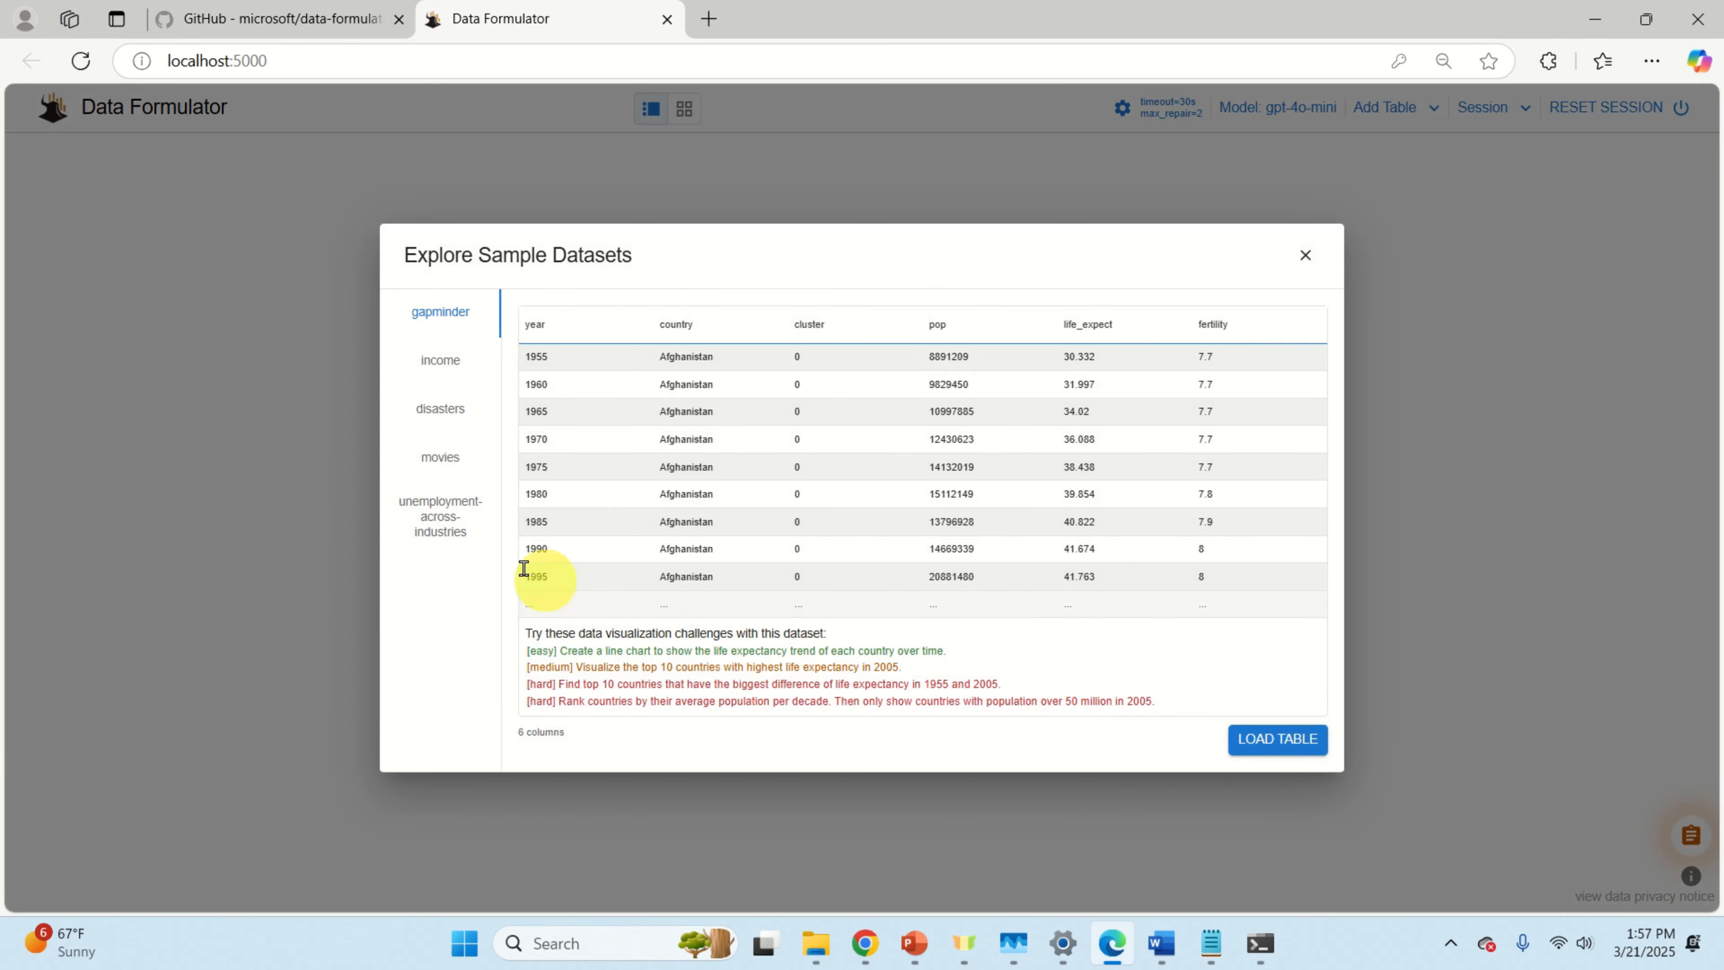
click(447, 460)
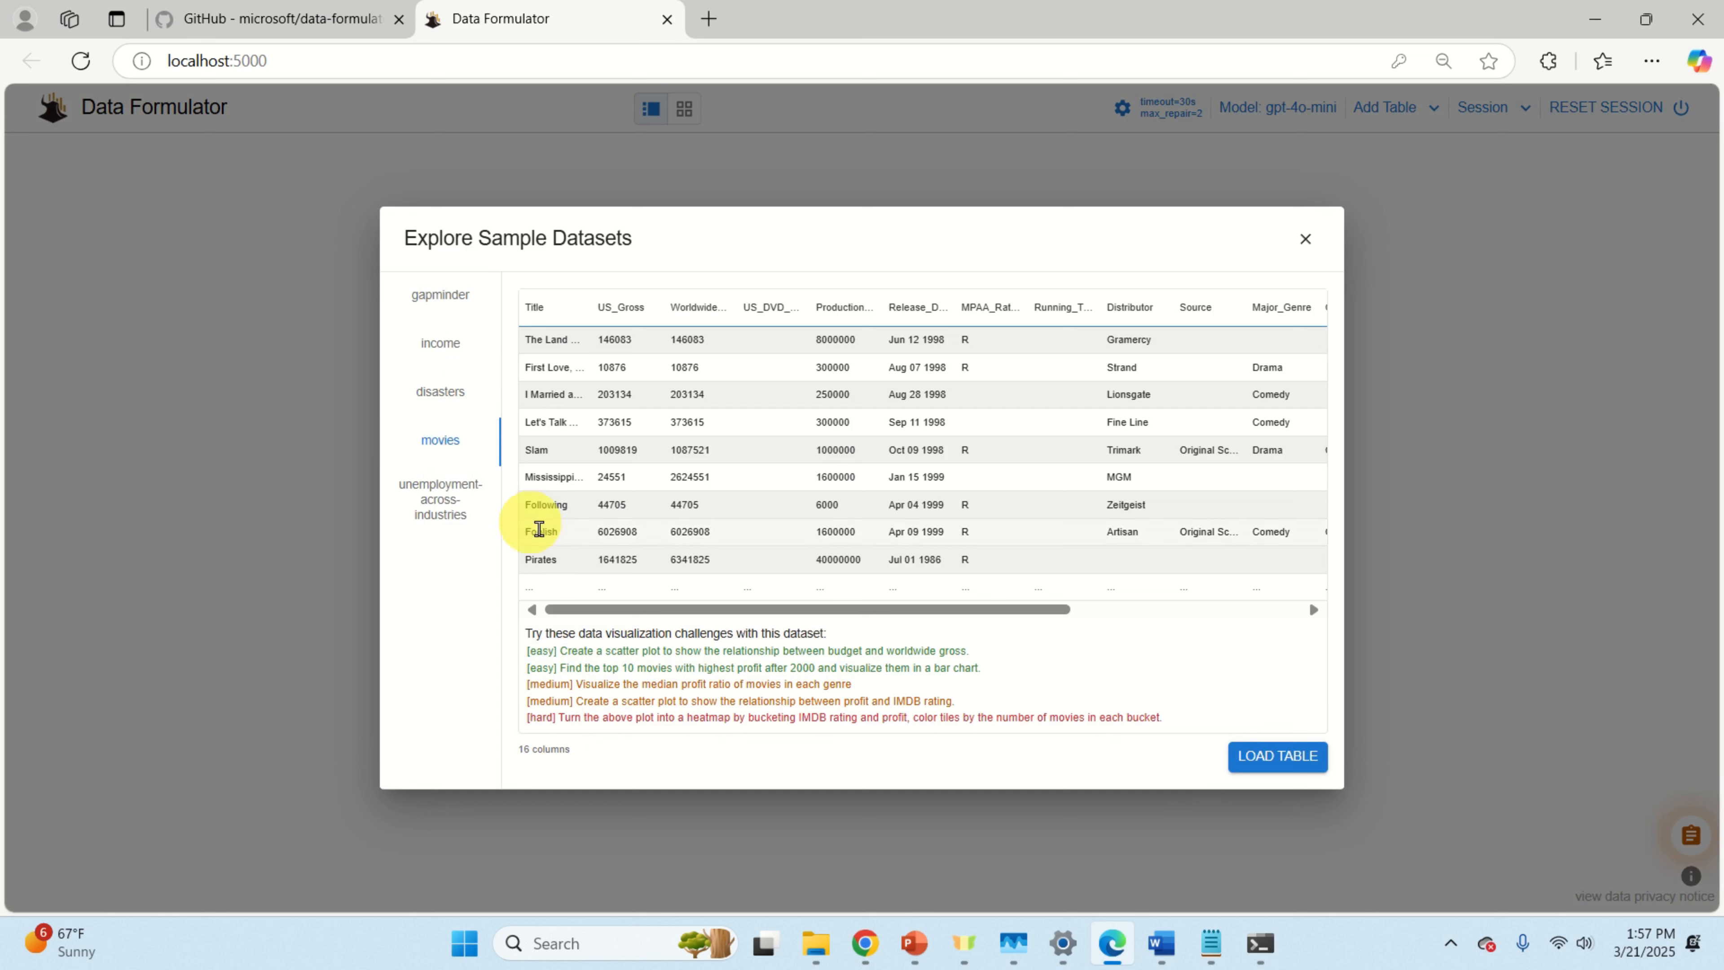
Step: Load the 3201-row movies table and close the visualization challenges popup
click(1280, 757)
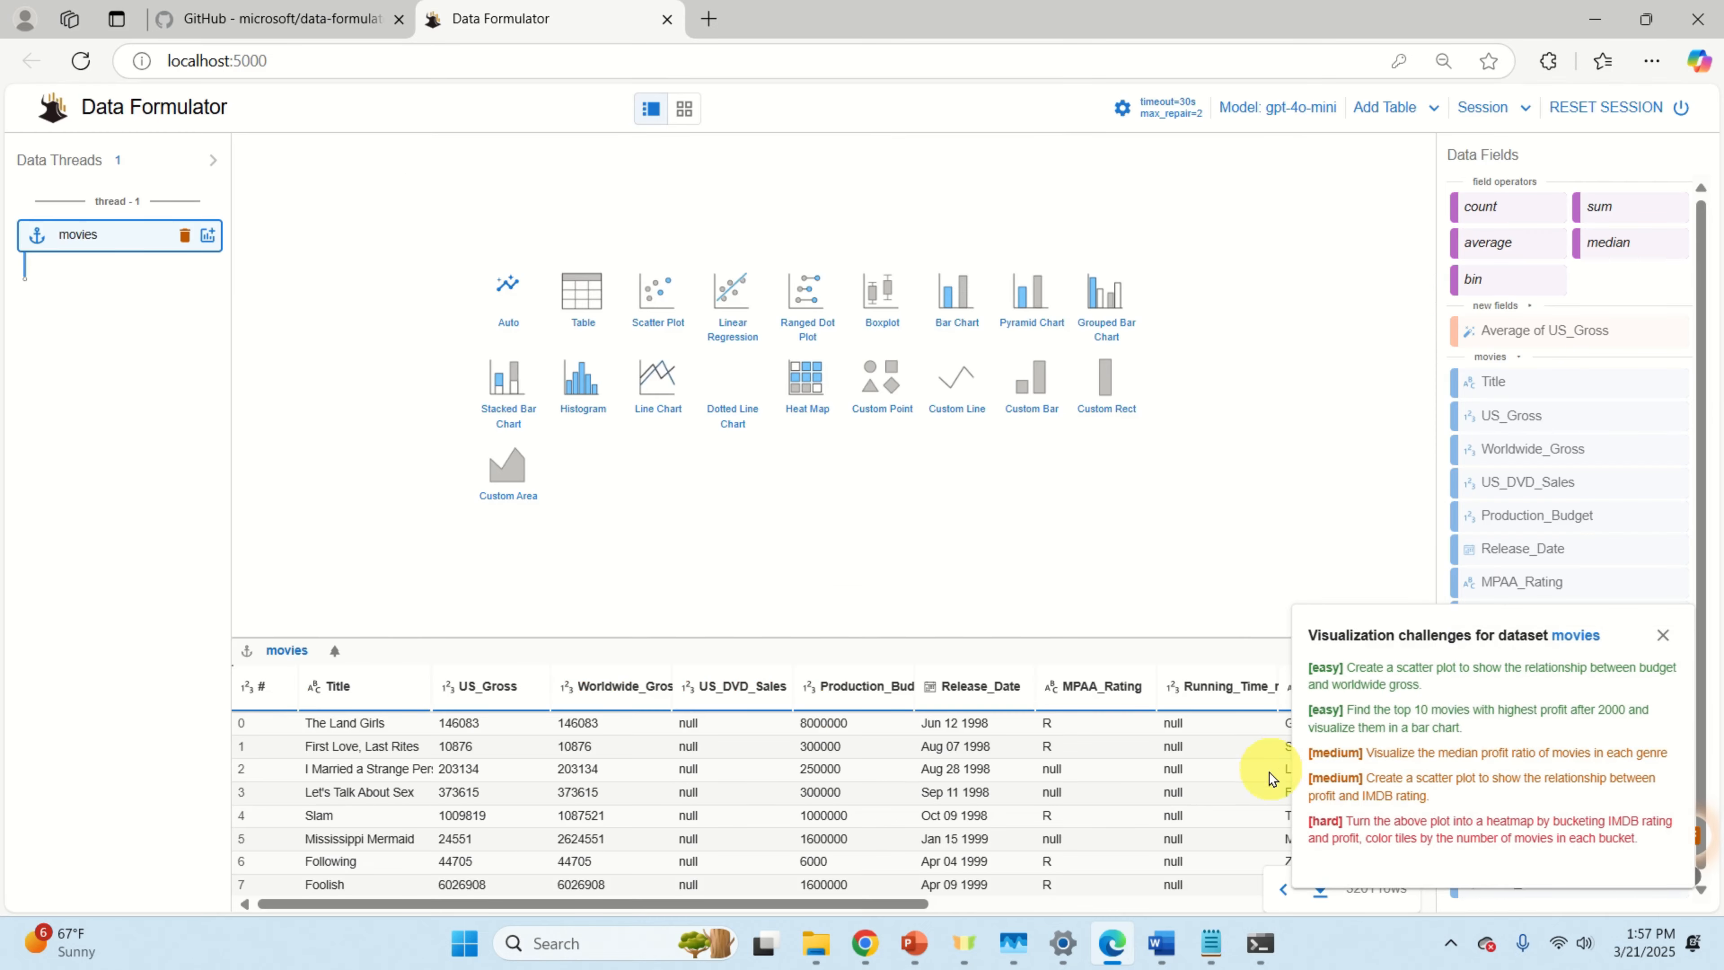
drag(781, 637, 789, 235)
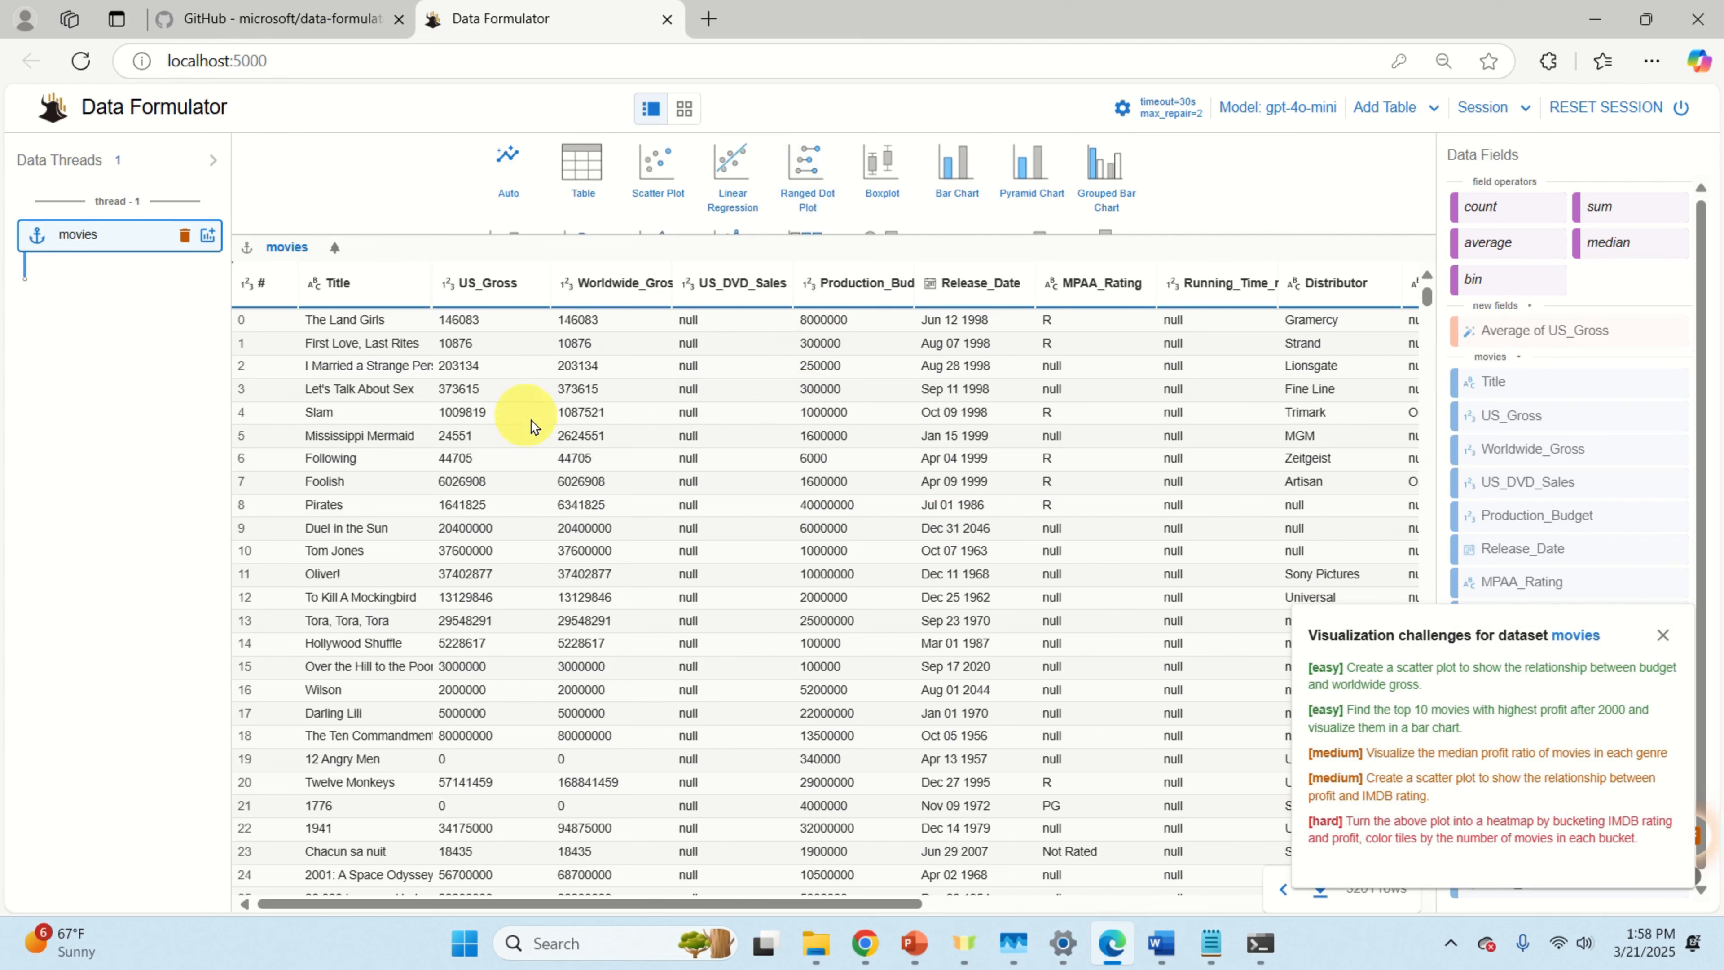
scroll(532, 426, down, 20)
scroll(668, 655, down, 20)
click(1663, 634)
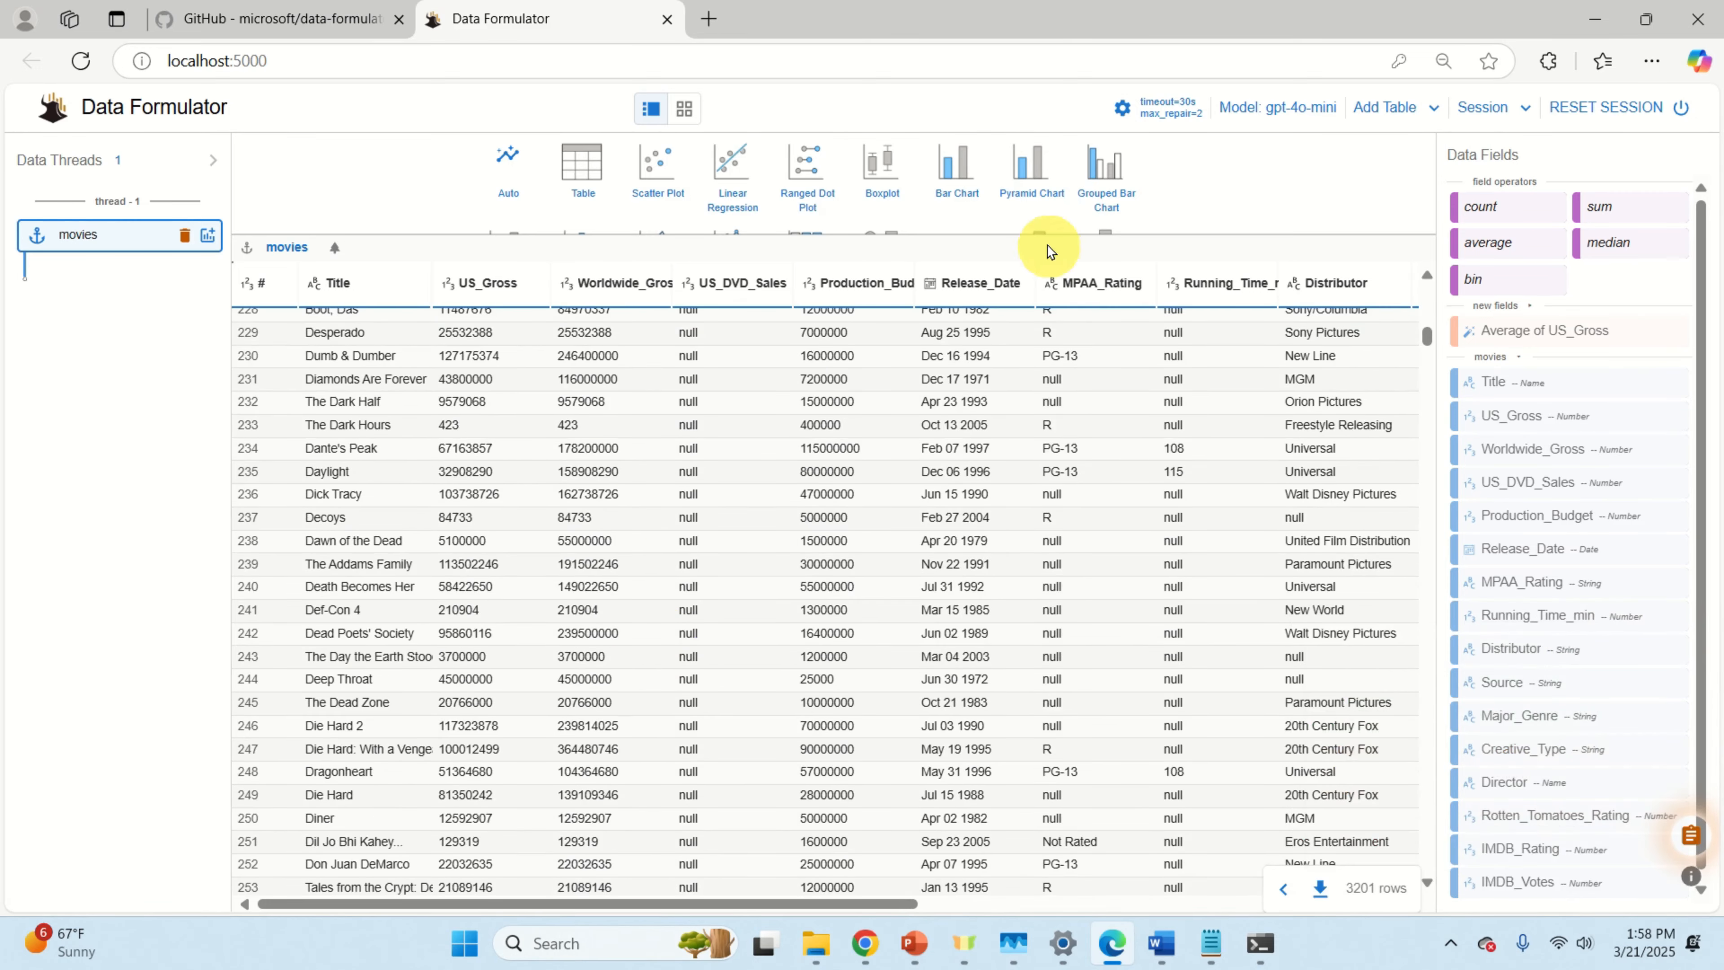
Step: Start a scatter plot and put Major_Genre on its x-axis
drag(1043, 234, 1020, 635)
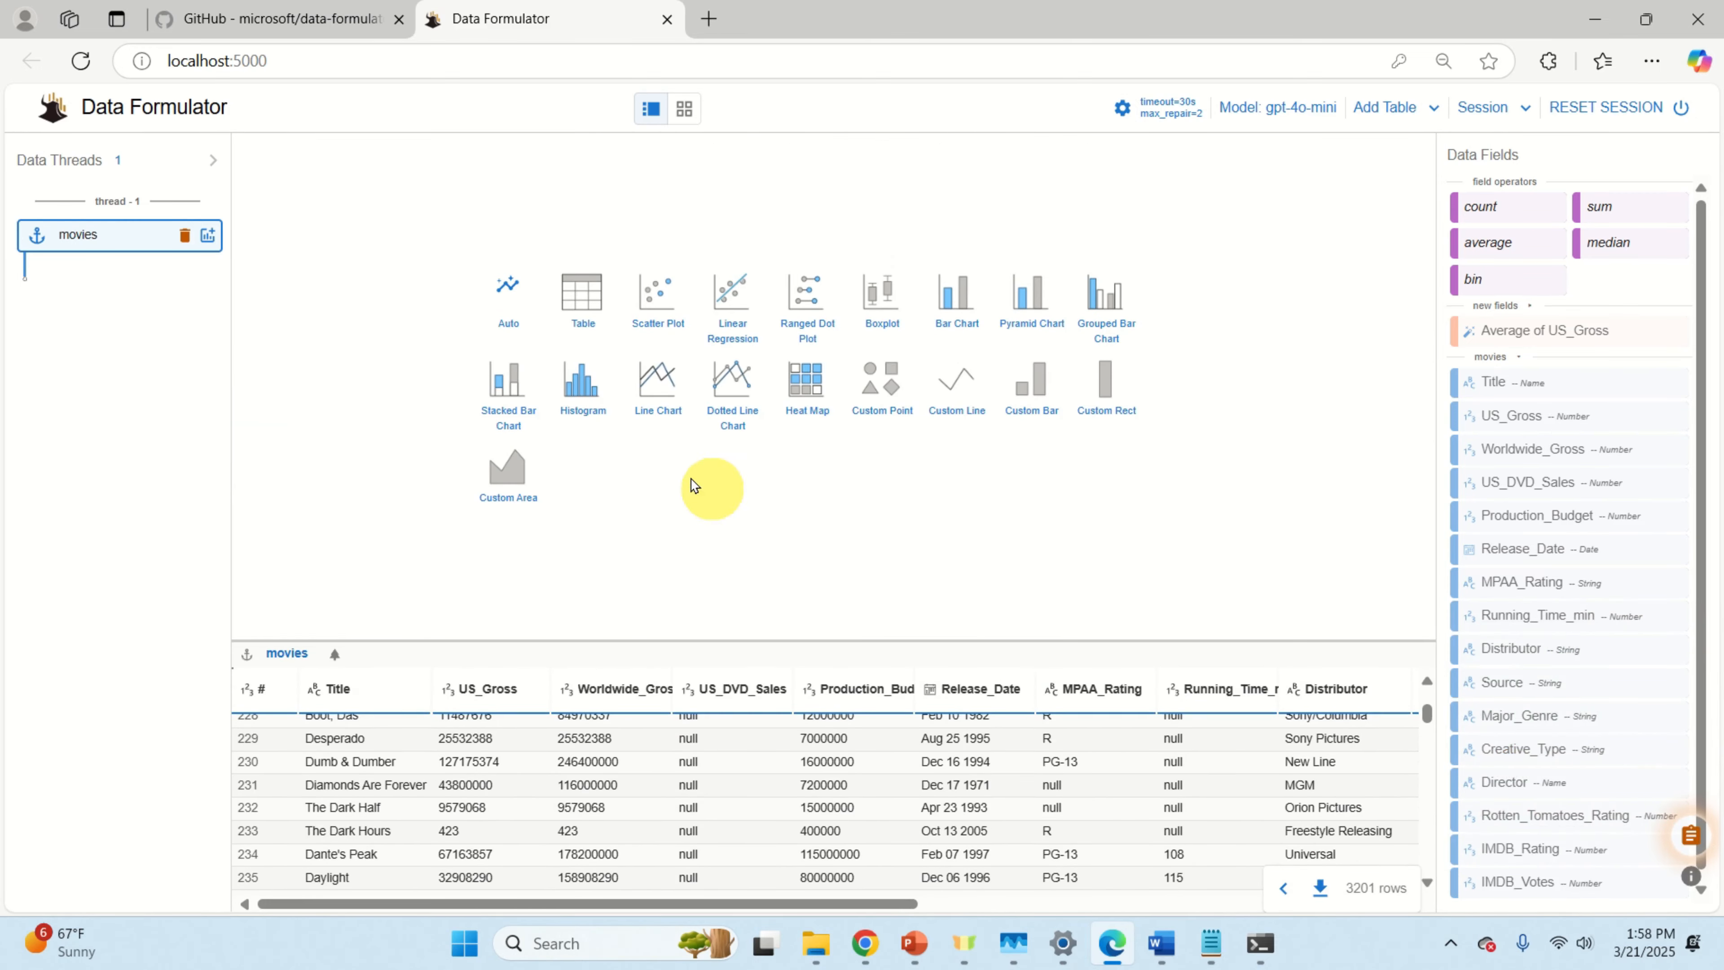
click(664, 307)
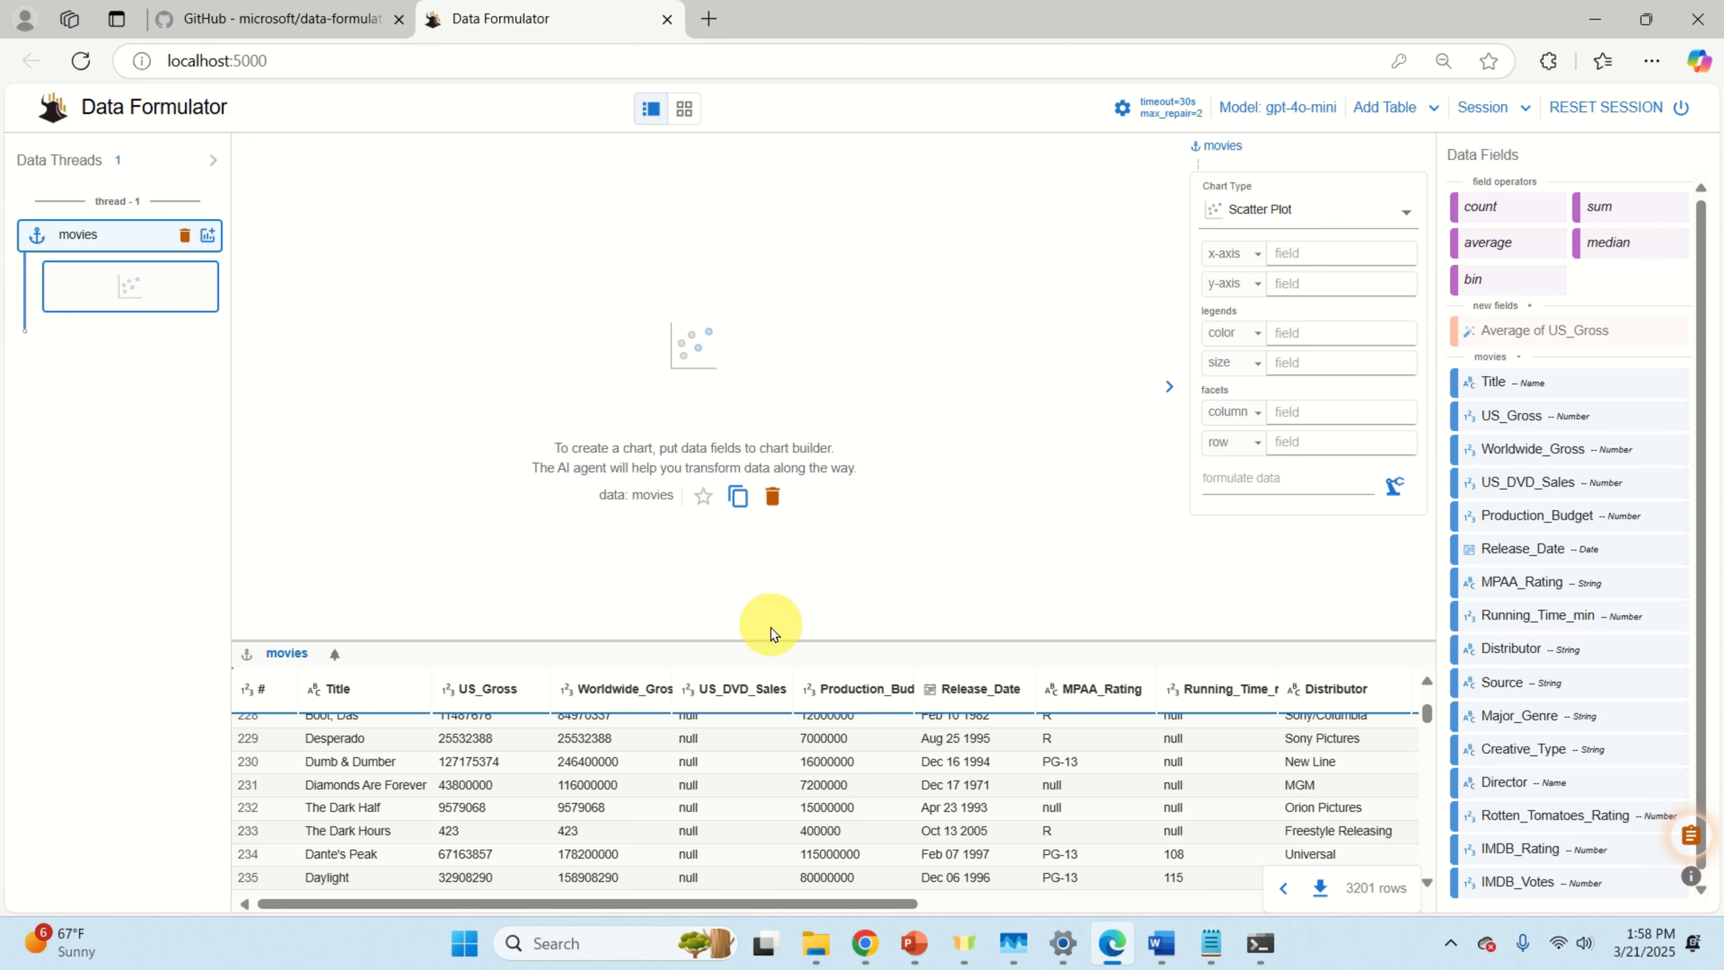
drag(776, 623, 789, 479)
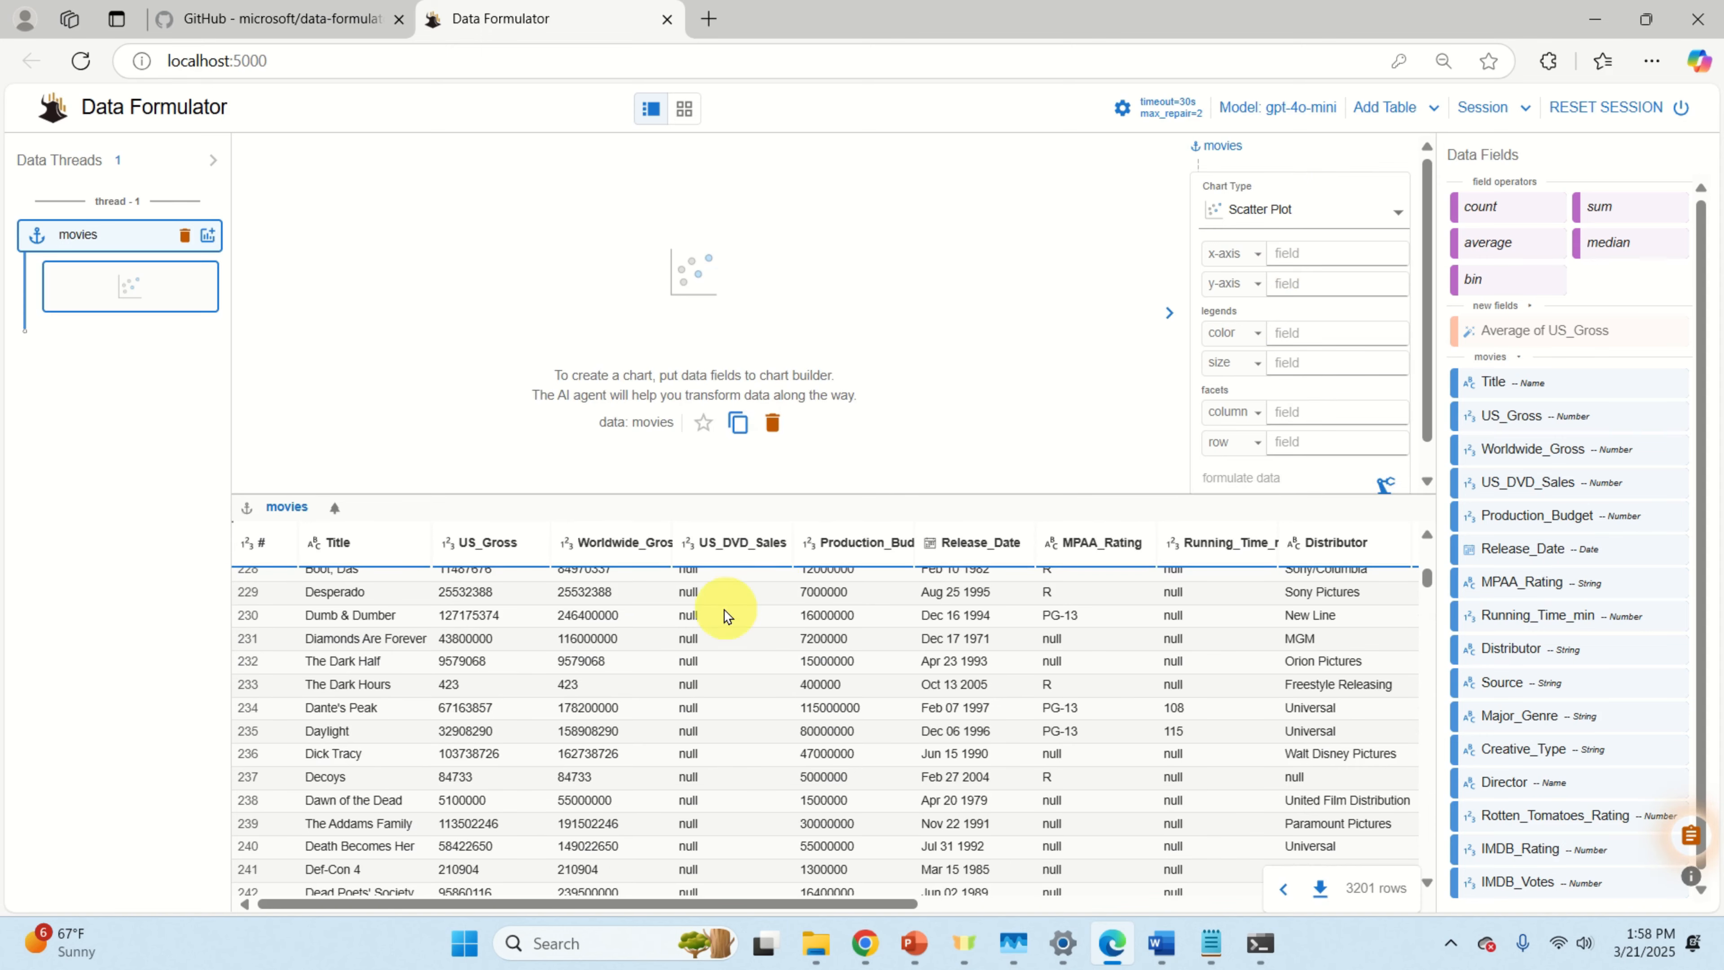
scroll(642, 672, up, 20)
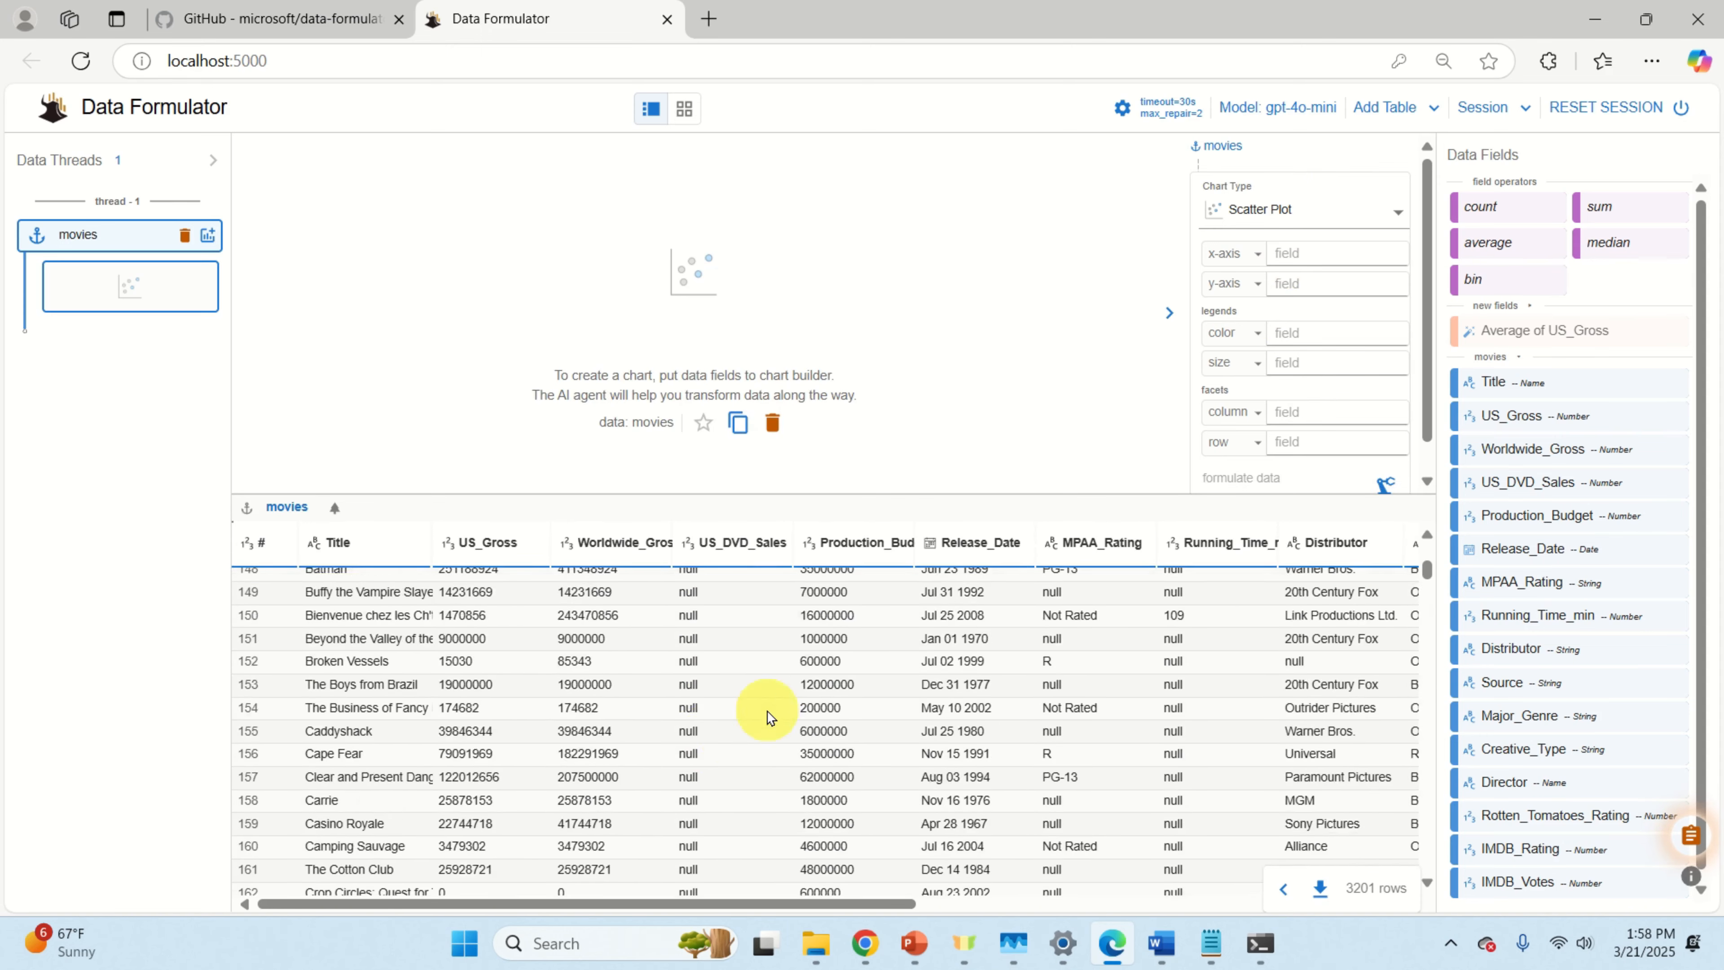
scroll(831, 717, up, 20)
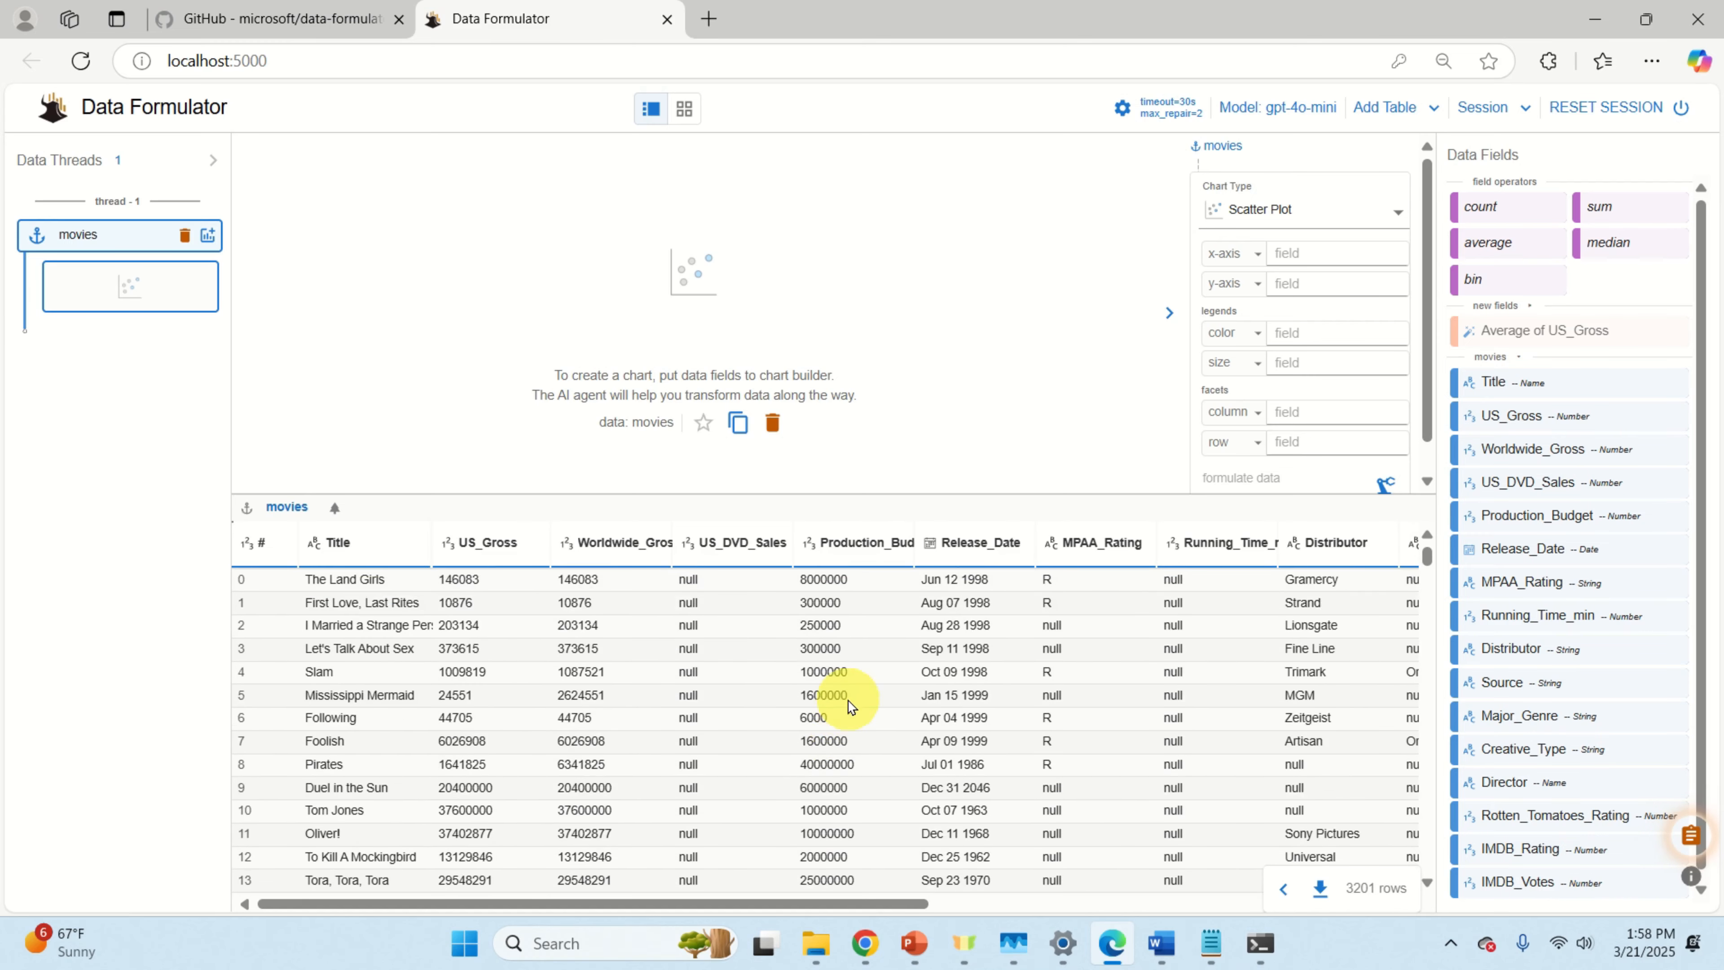
drag(879, 496, 855, 604)
scroll(1590, 724, down, 1)
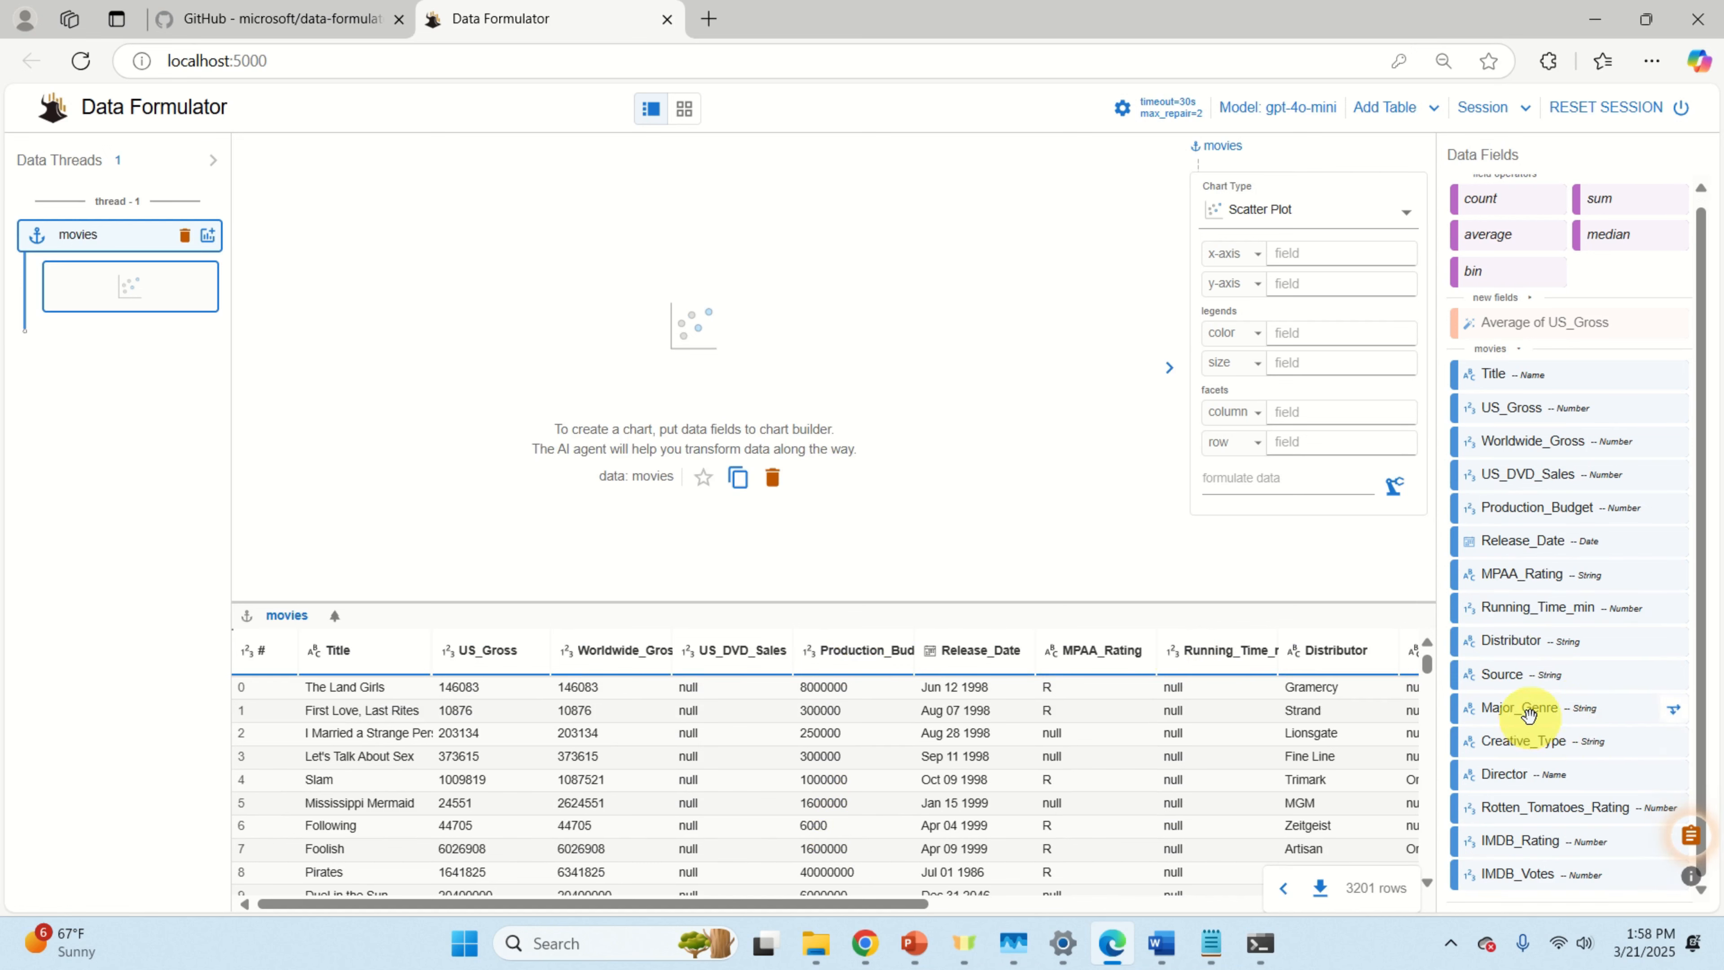
drag(1526, 713, 1342, 270)
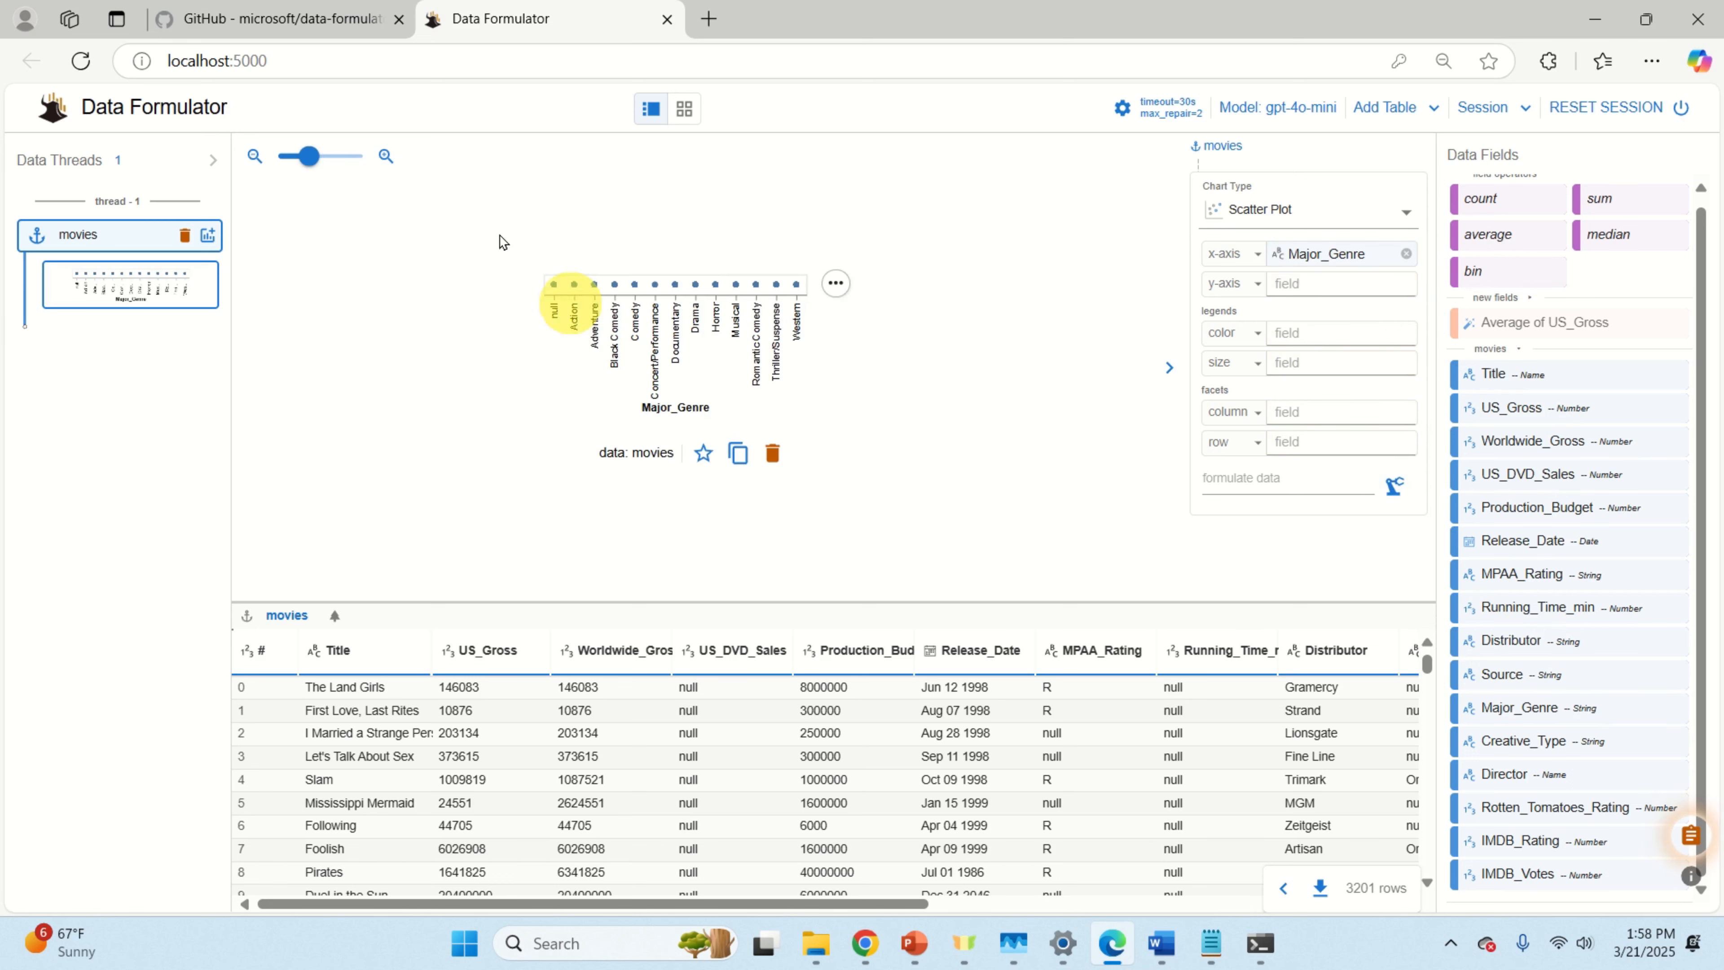
click(305, 160)
drag(309, 166, 329, 163)
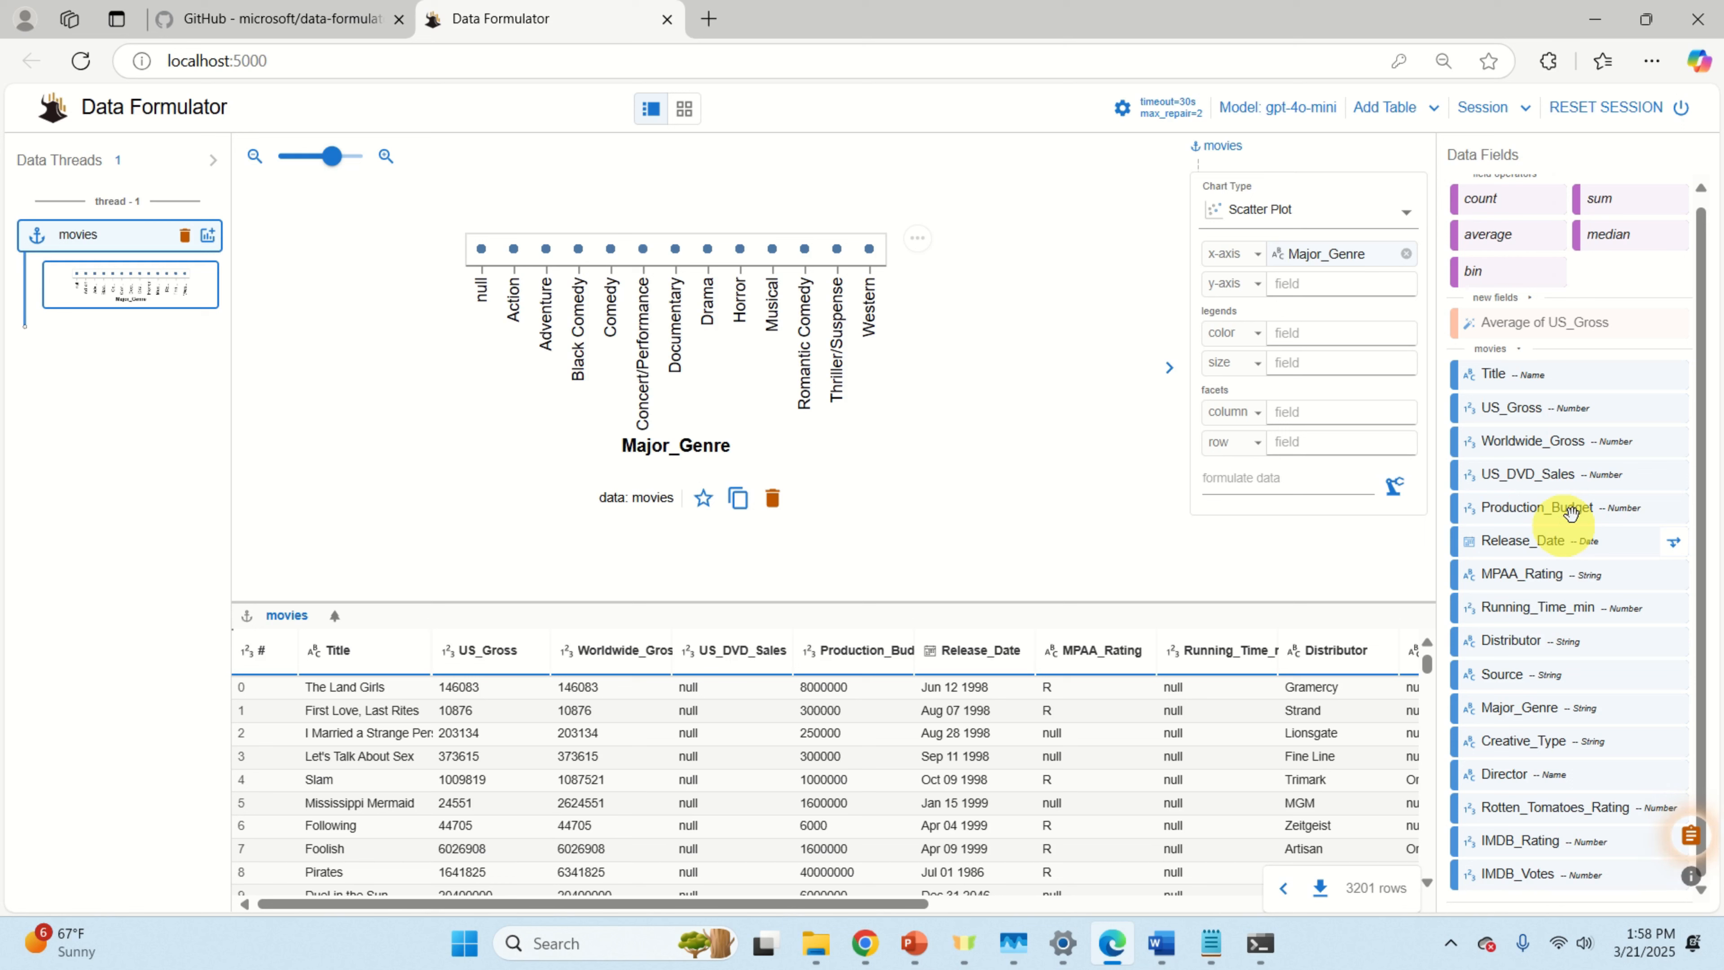
drag(1556, 449, 1372, 305)
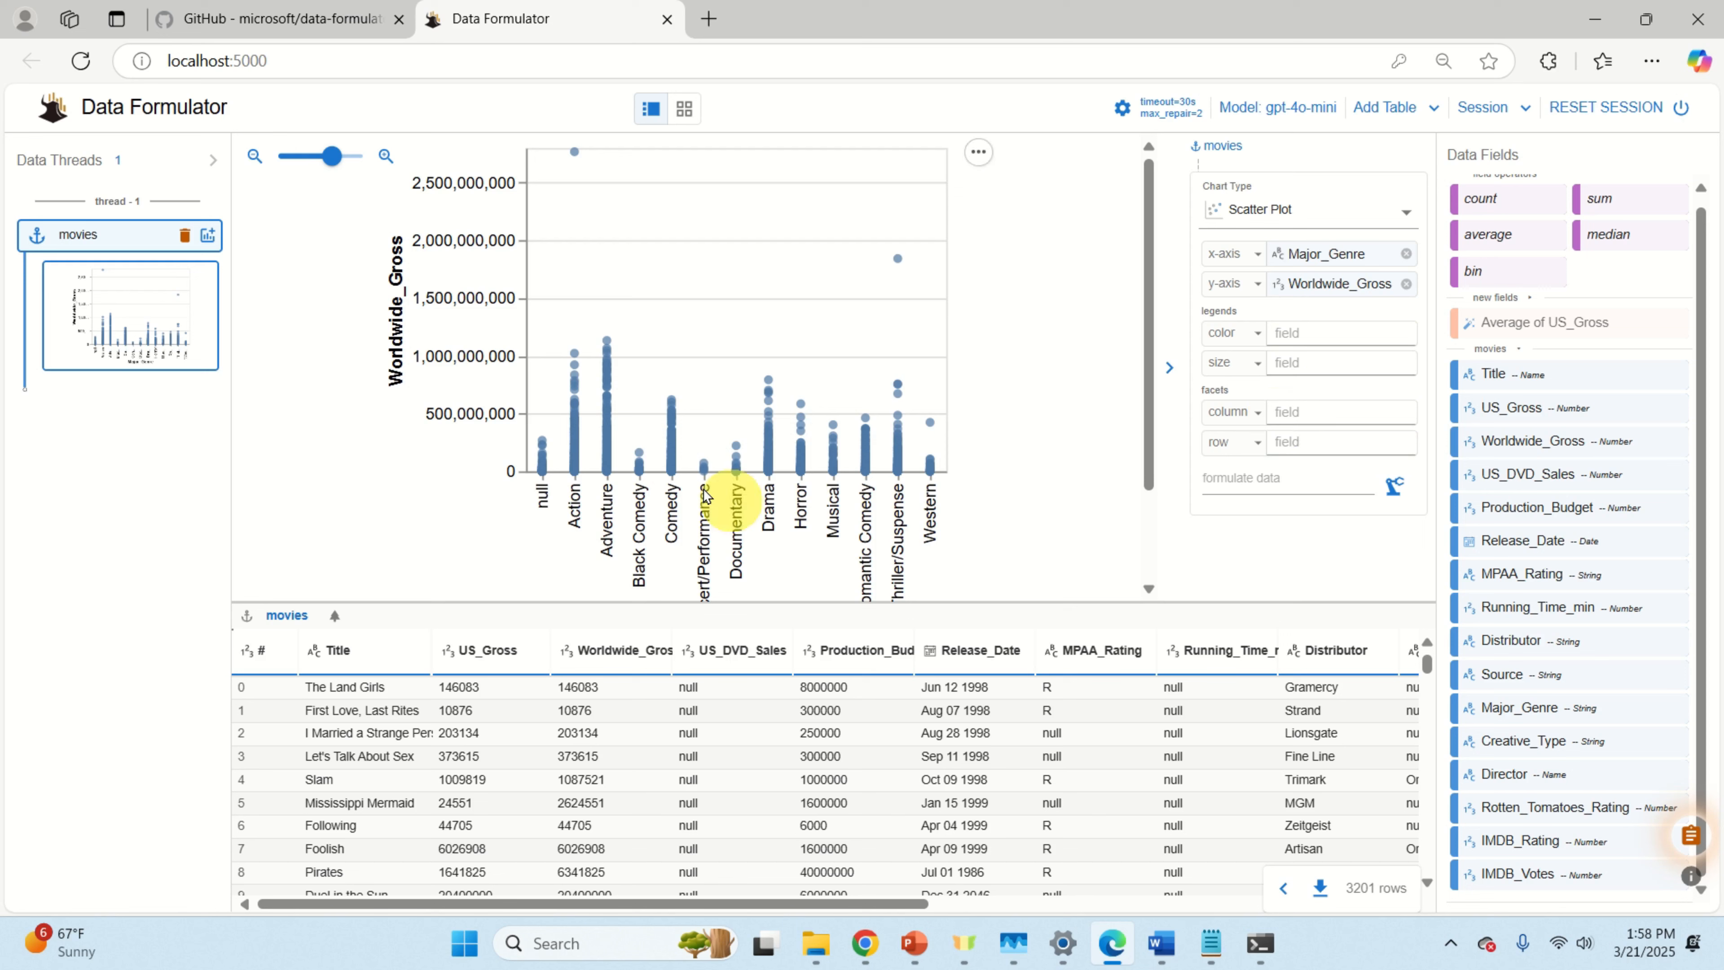
mouse_move(331, 155)
mouse_down()
mouse_move(308, 157)
mouse_move(324, 167)
mouse_up()
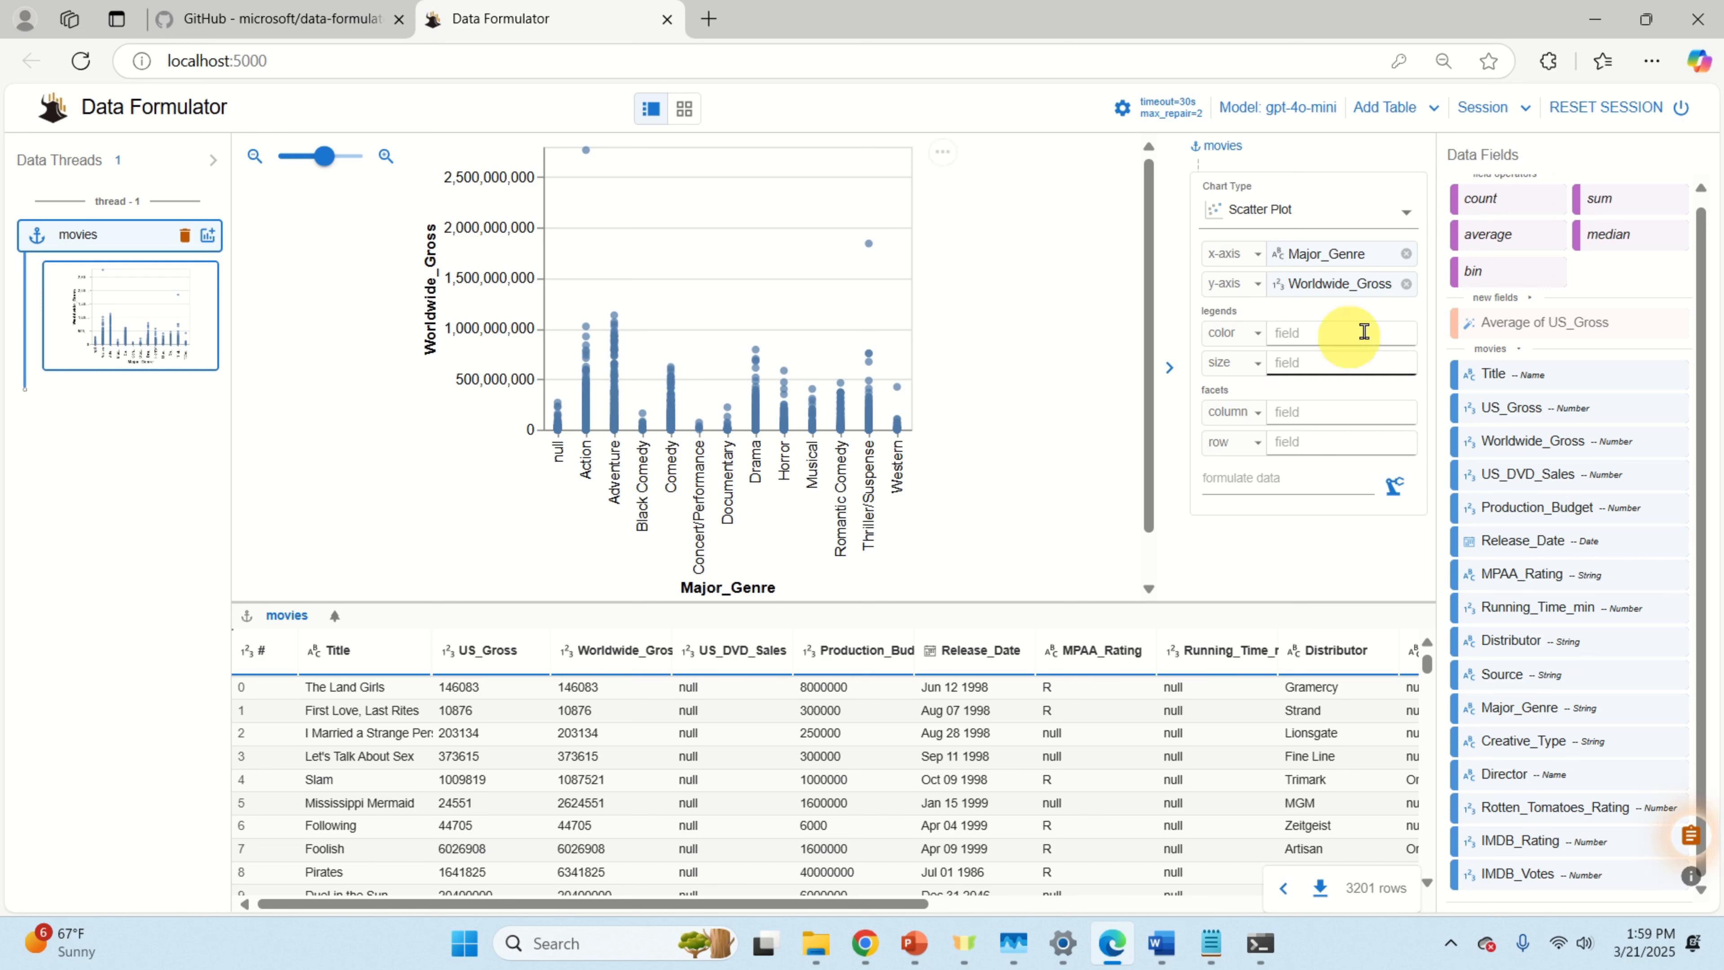
click(1407, 285)
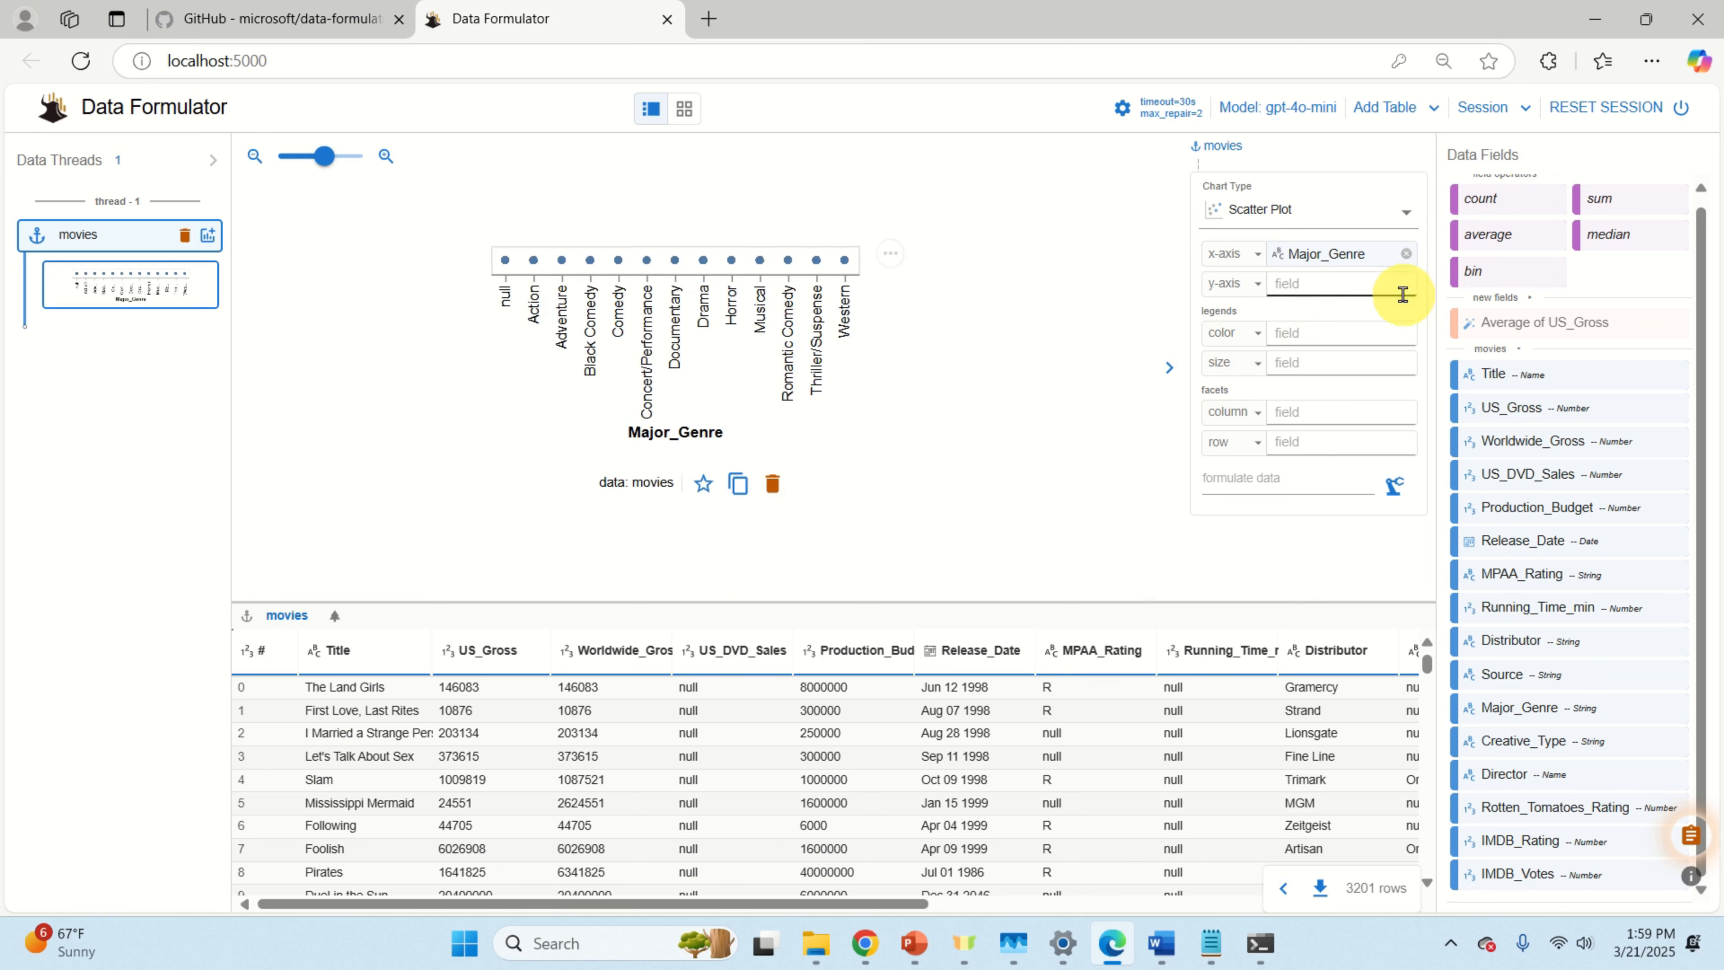
Step: Enter Average of US_Gross for the y-axis and formulate, producing table-43
click(1328, 282)
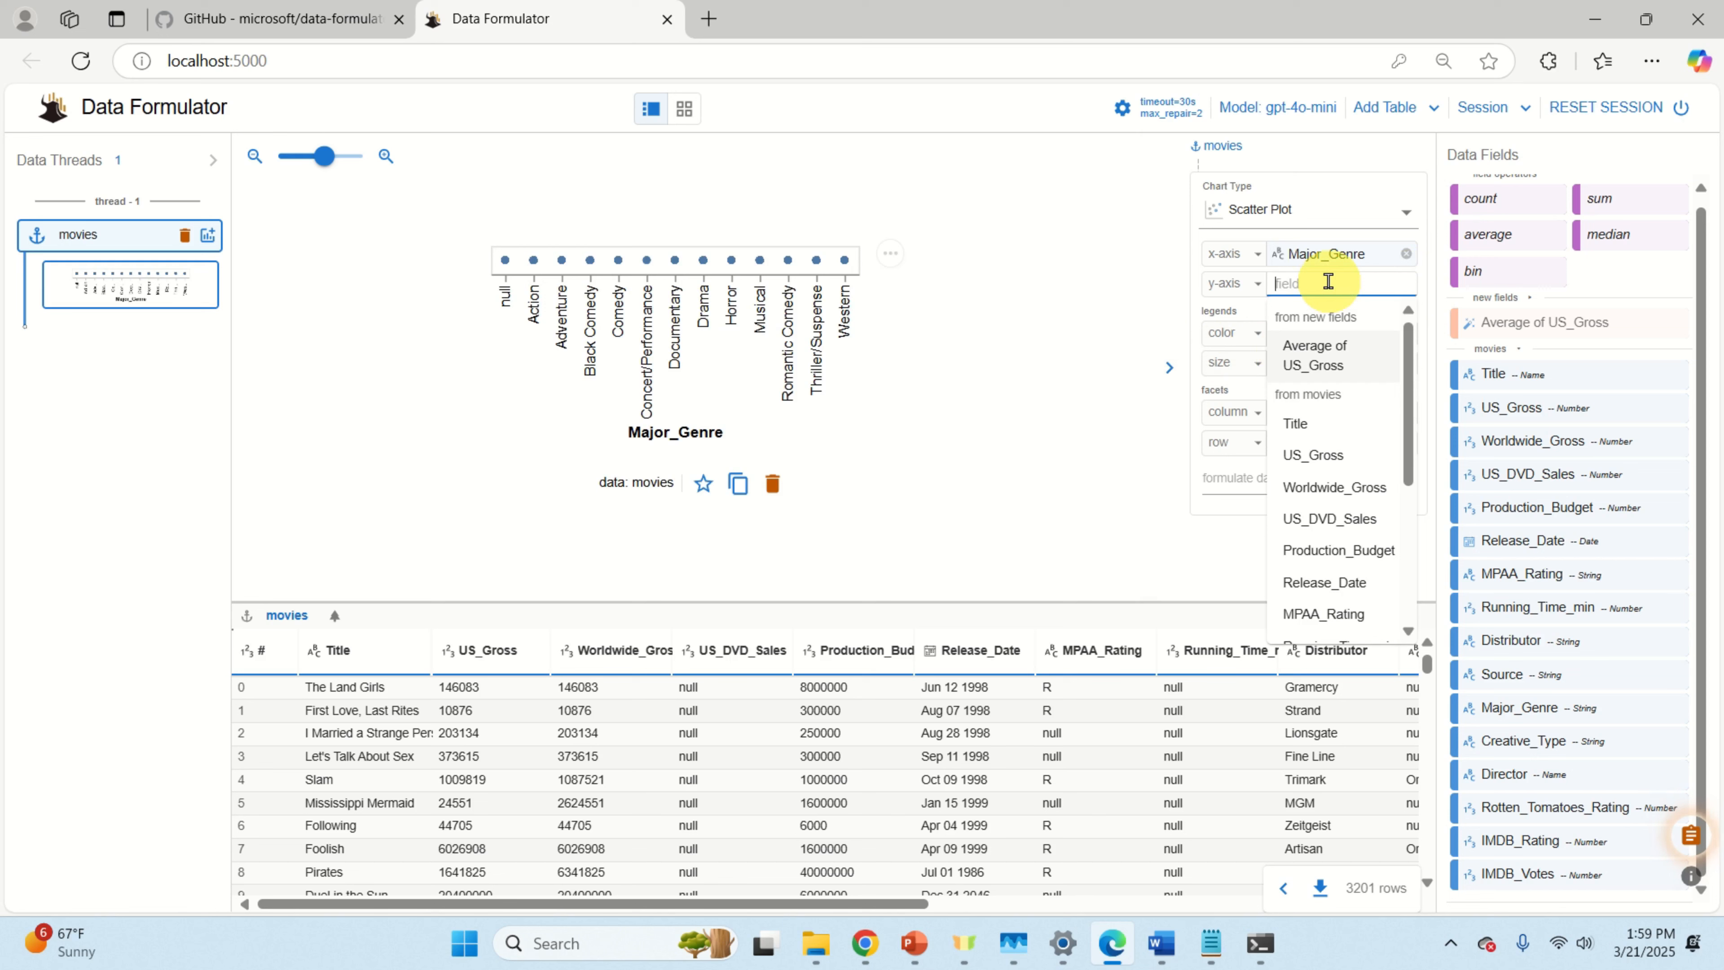
text(Av)
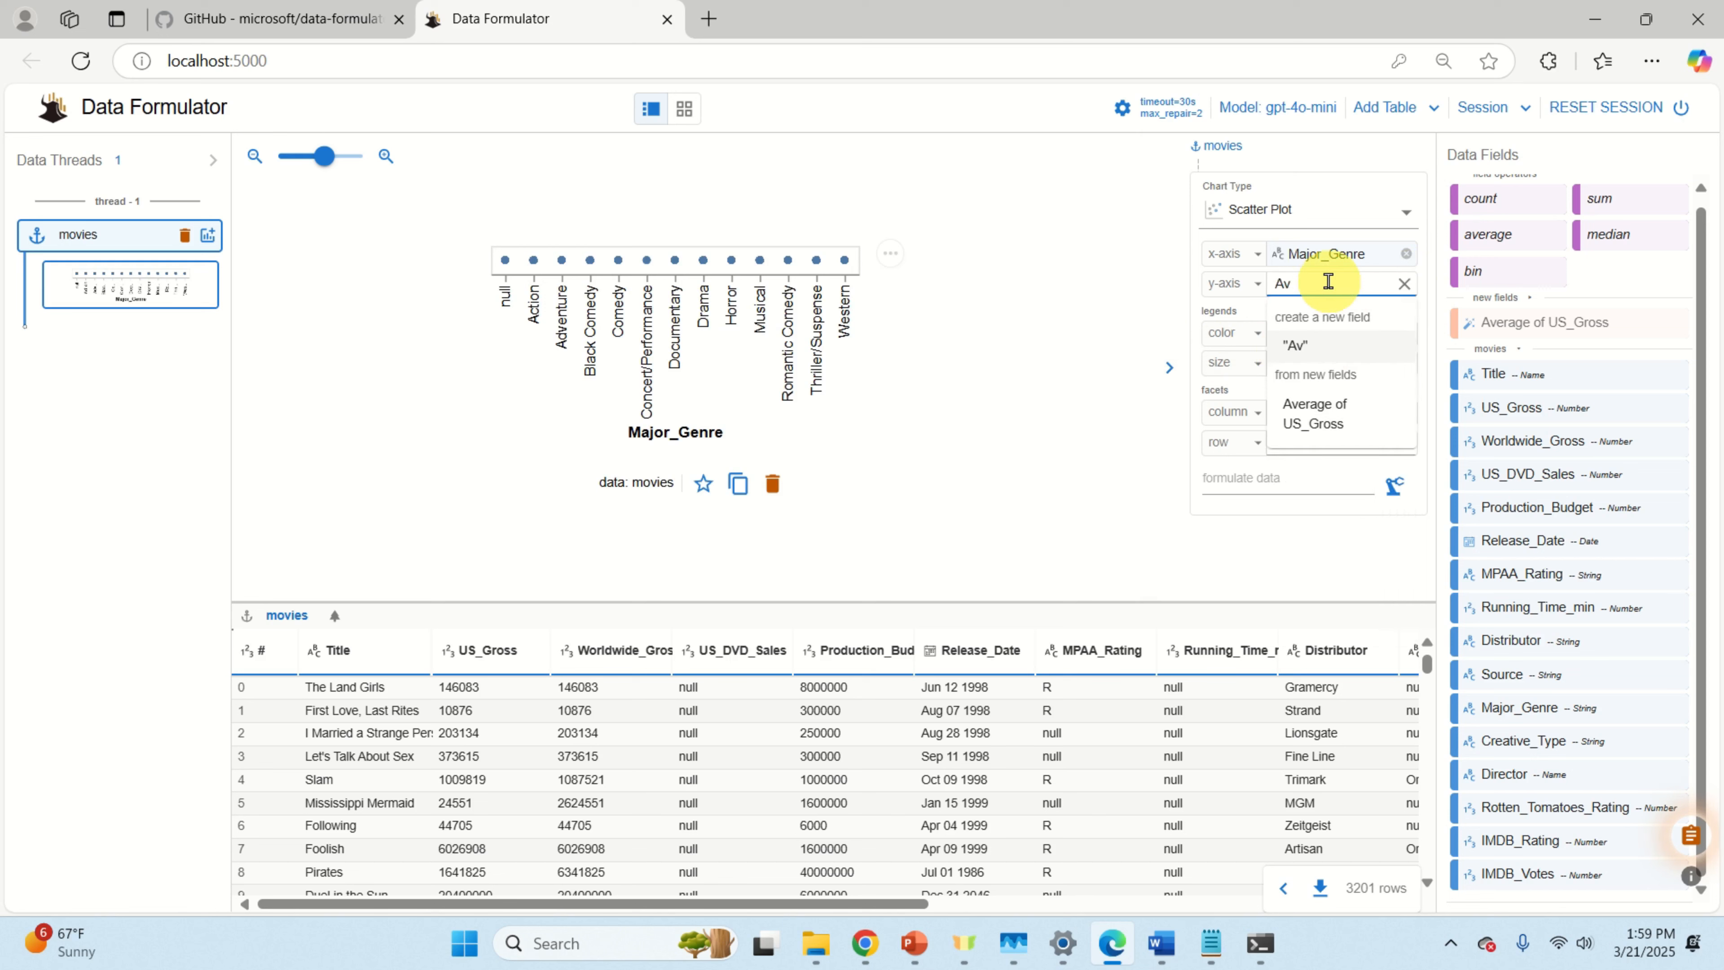
text(erage of)
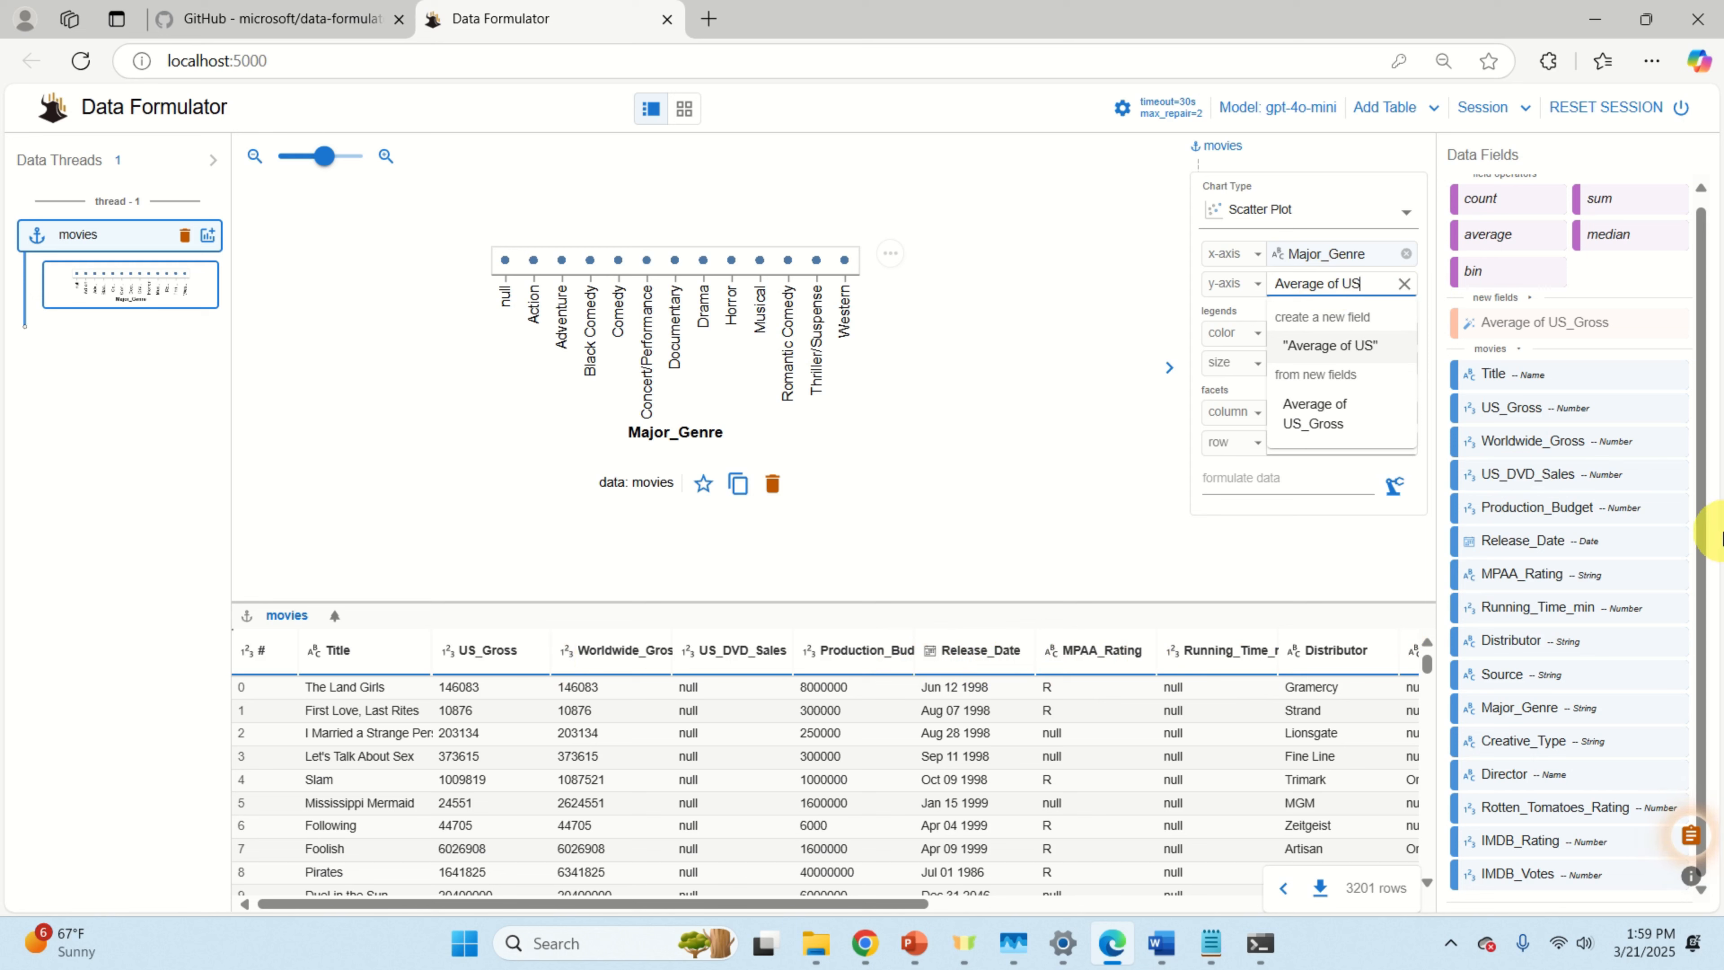
text(US_Gross)
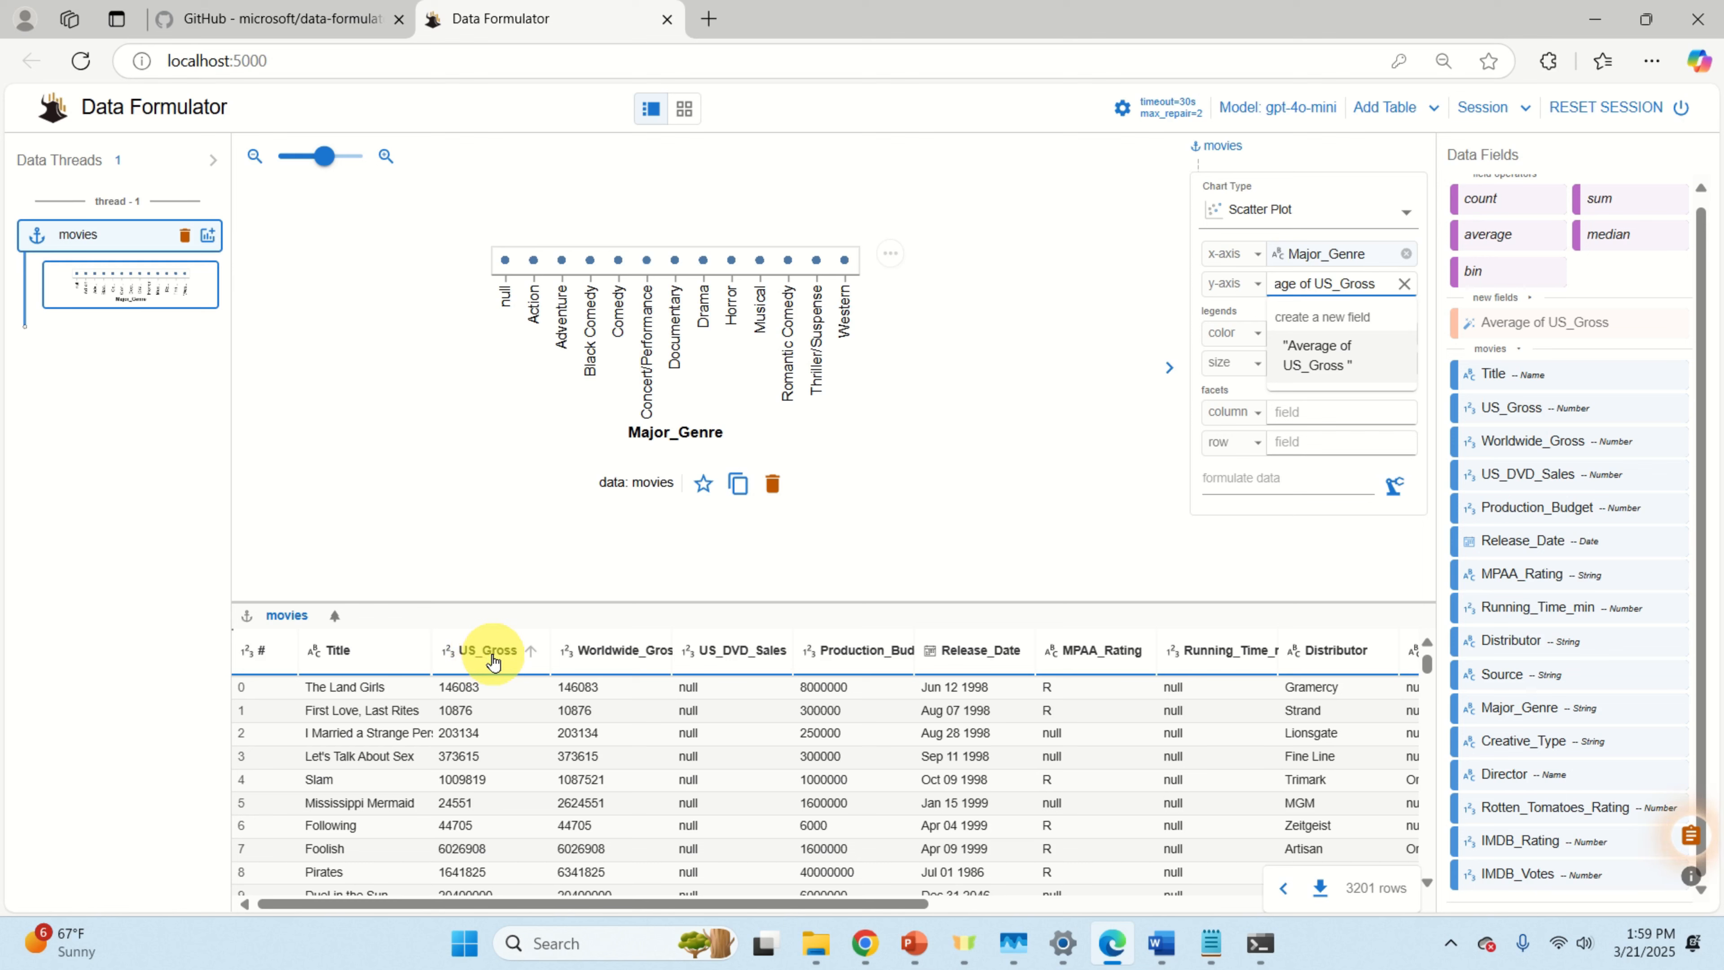
key(Return)
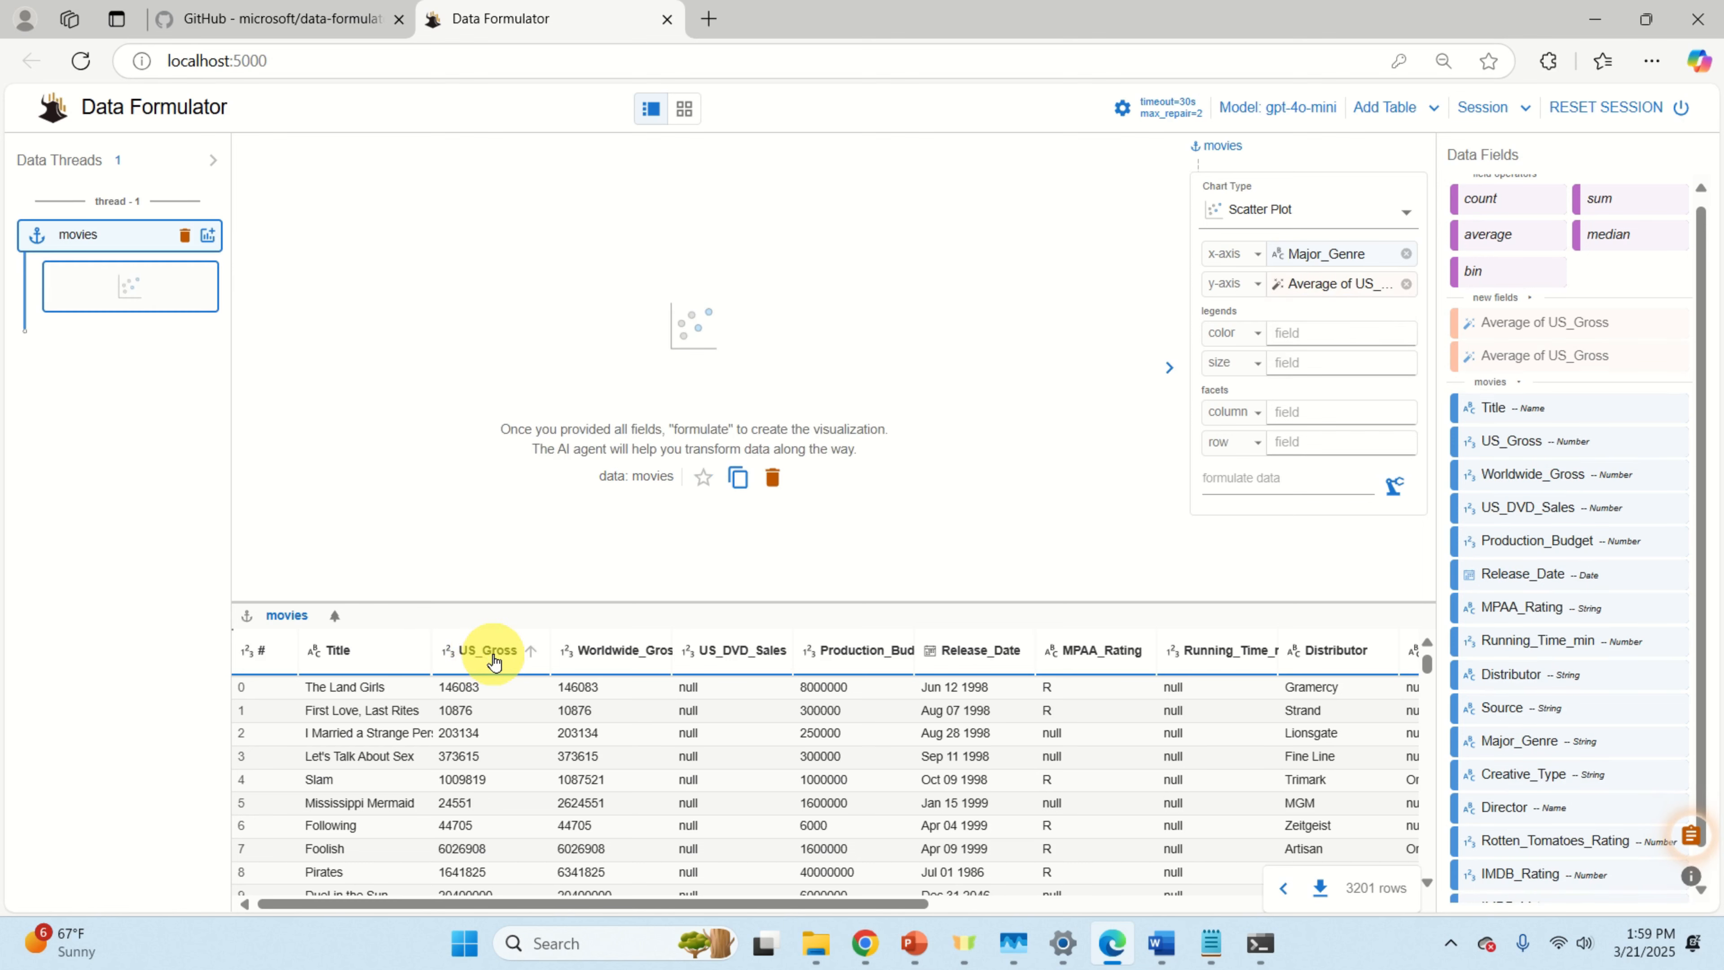
click(1394, 486)
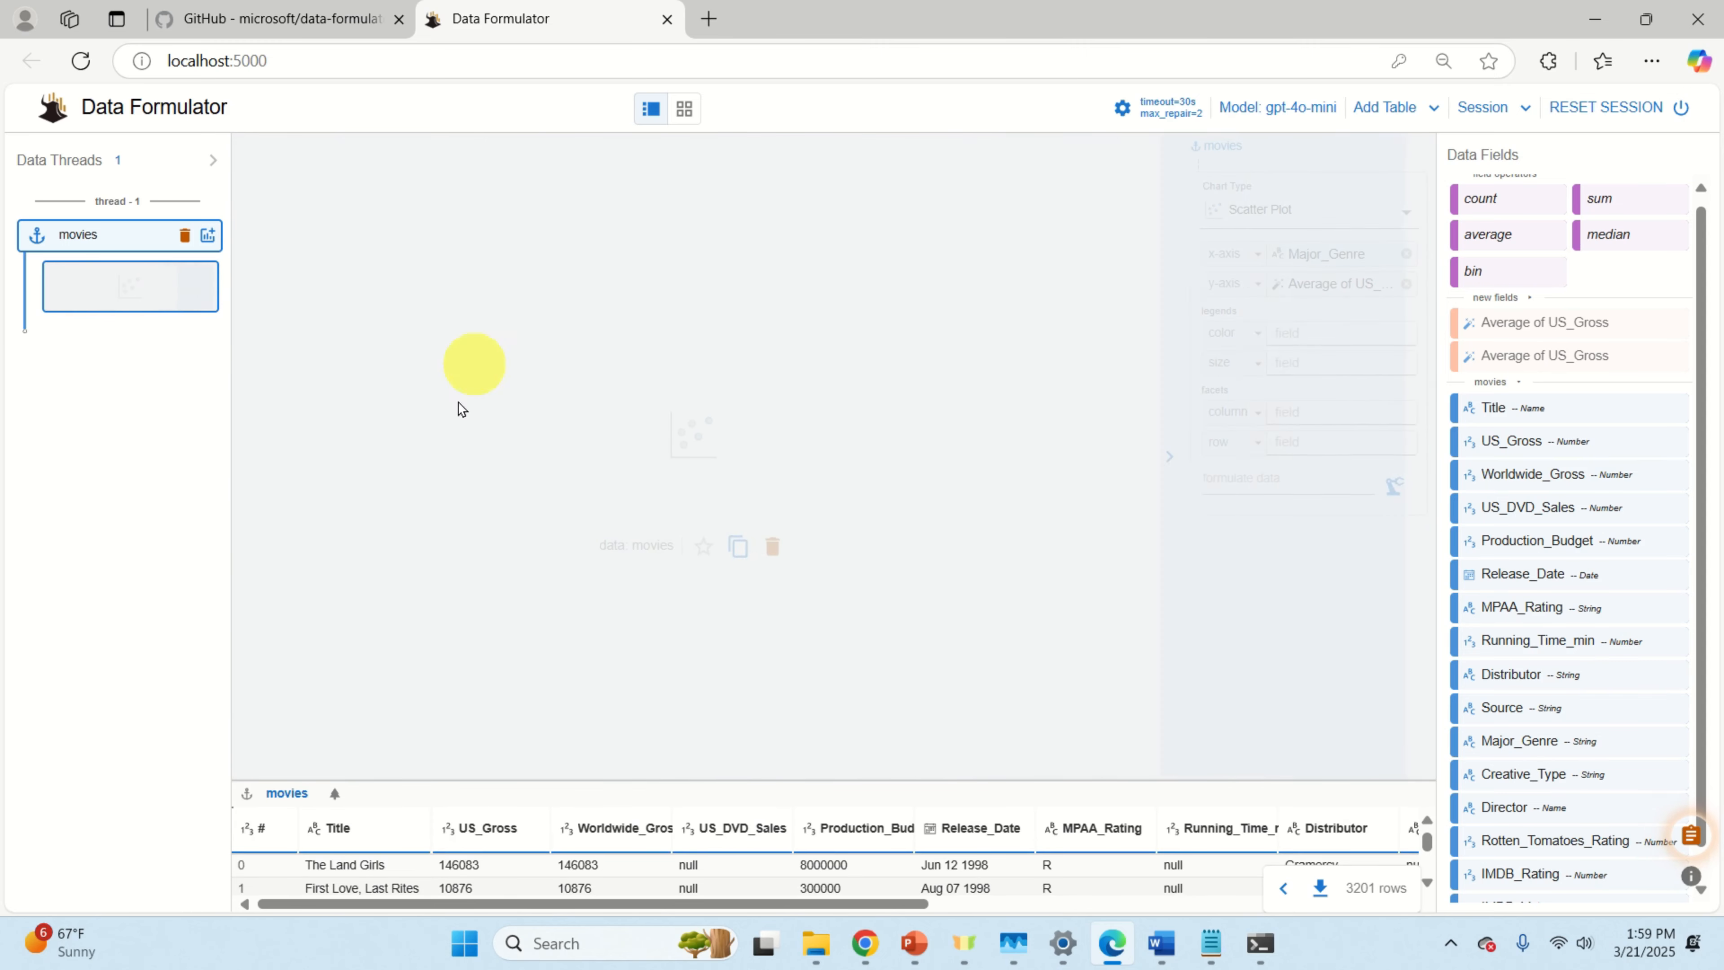
click(1259, 952)
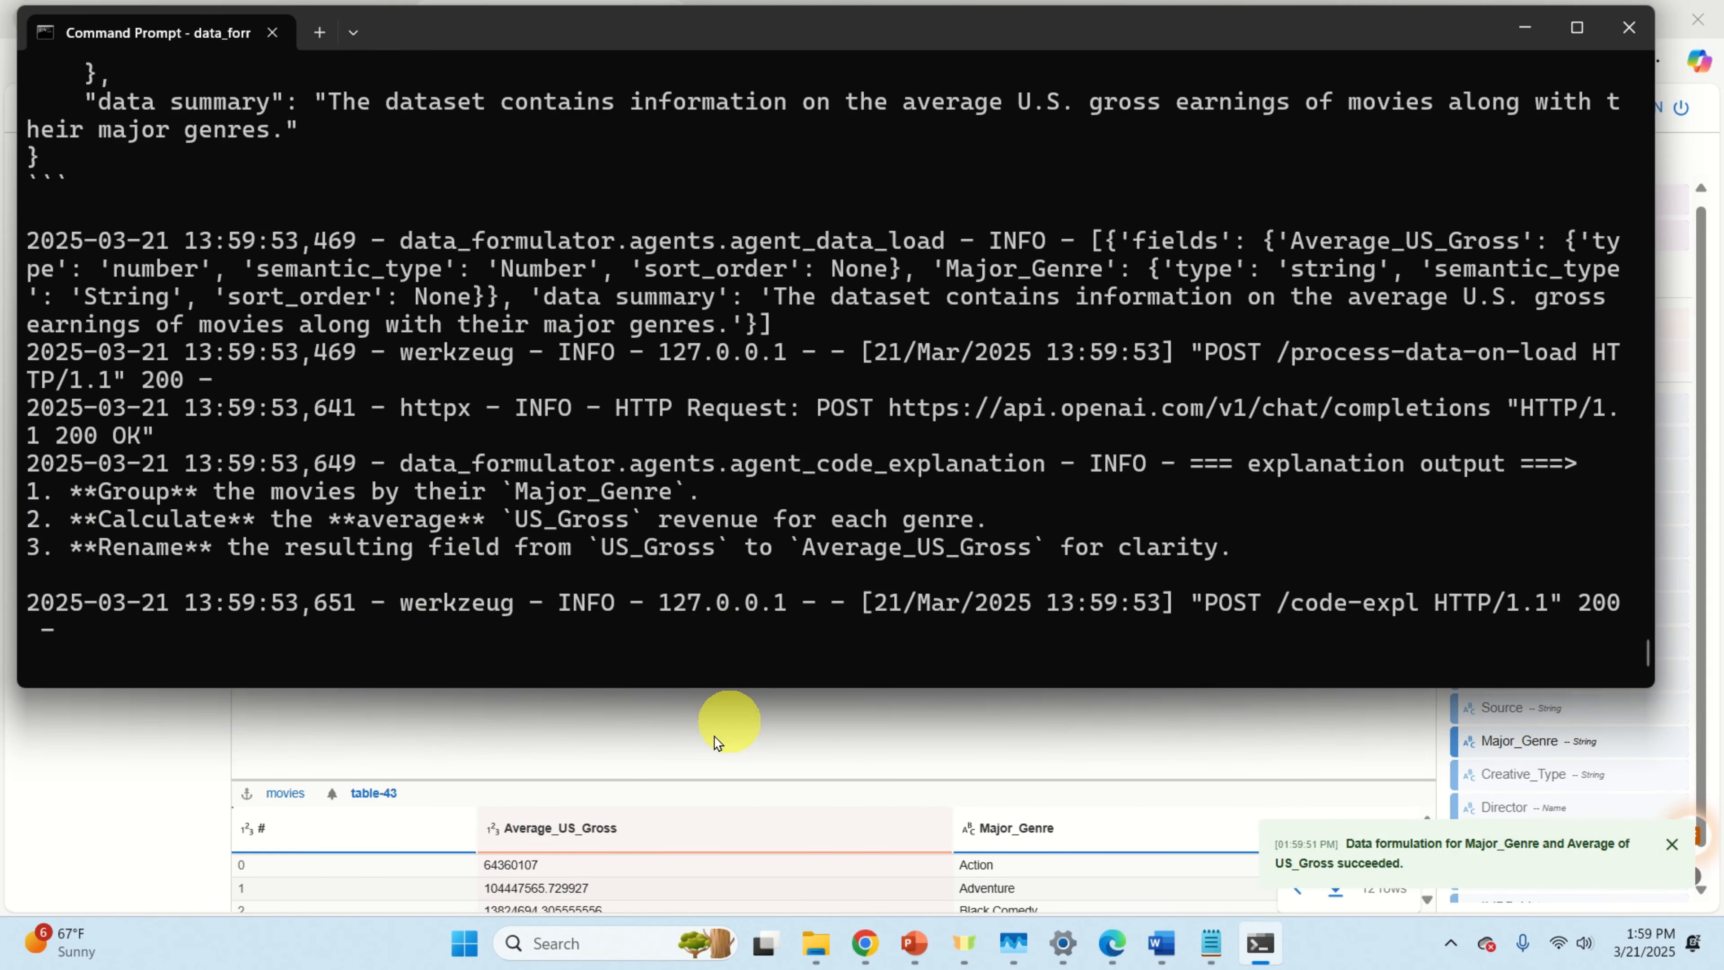
Step: Return to Data Formulator and enlarge table-43's Average_US_Gross by Major_Genre scatter plot with the zoom slider
click(675, 755)
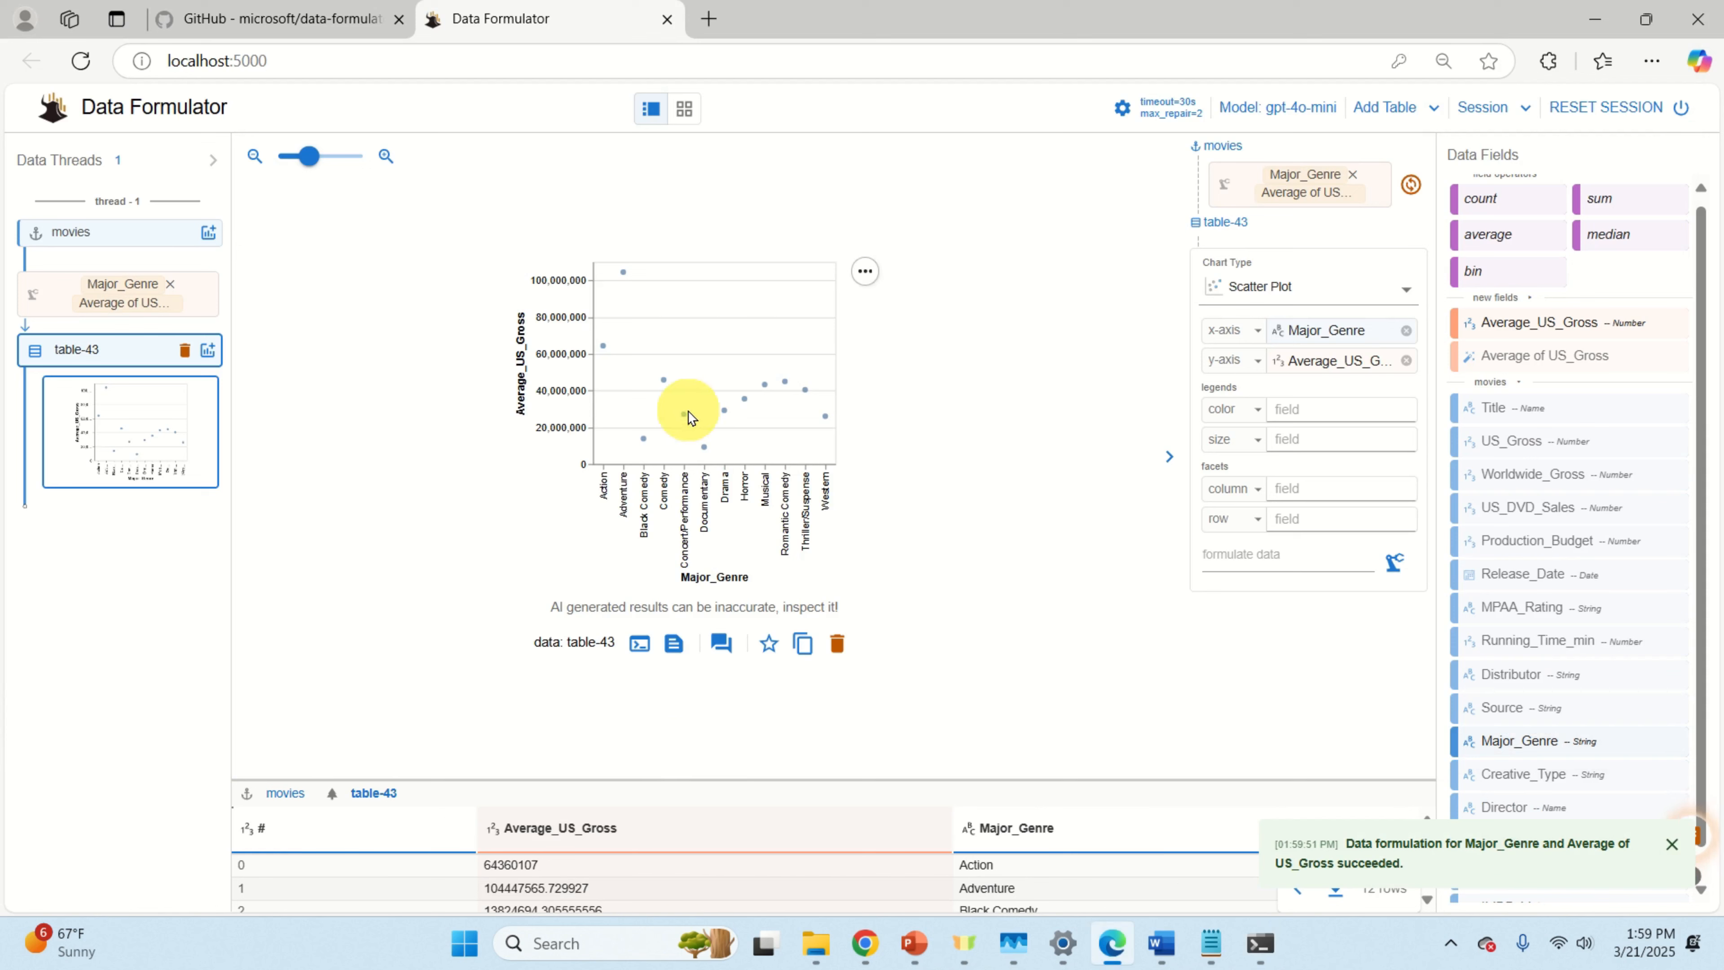
drag(309, 157, 325, 157)
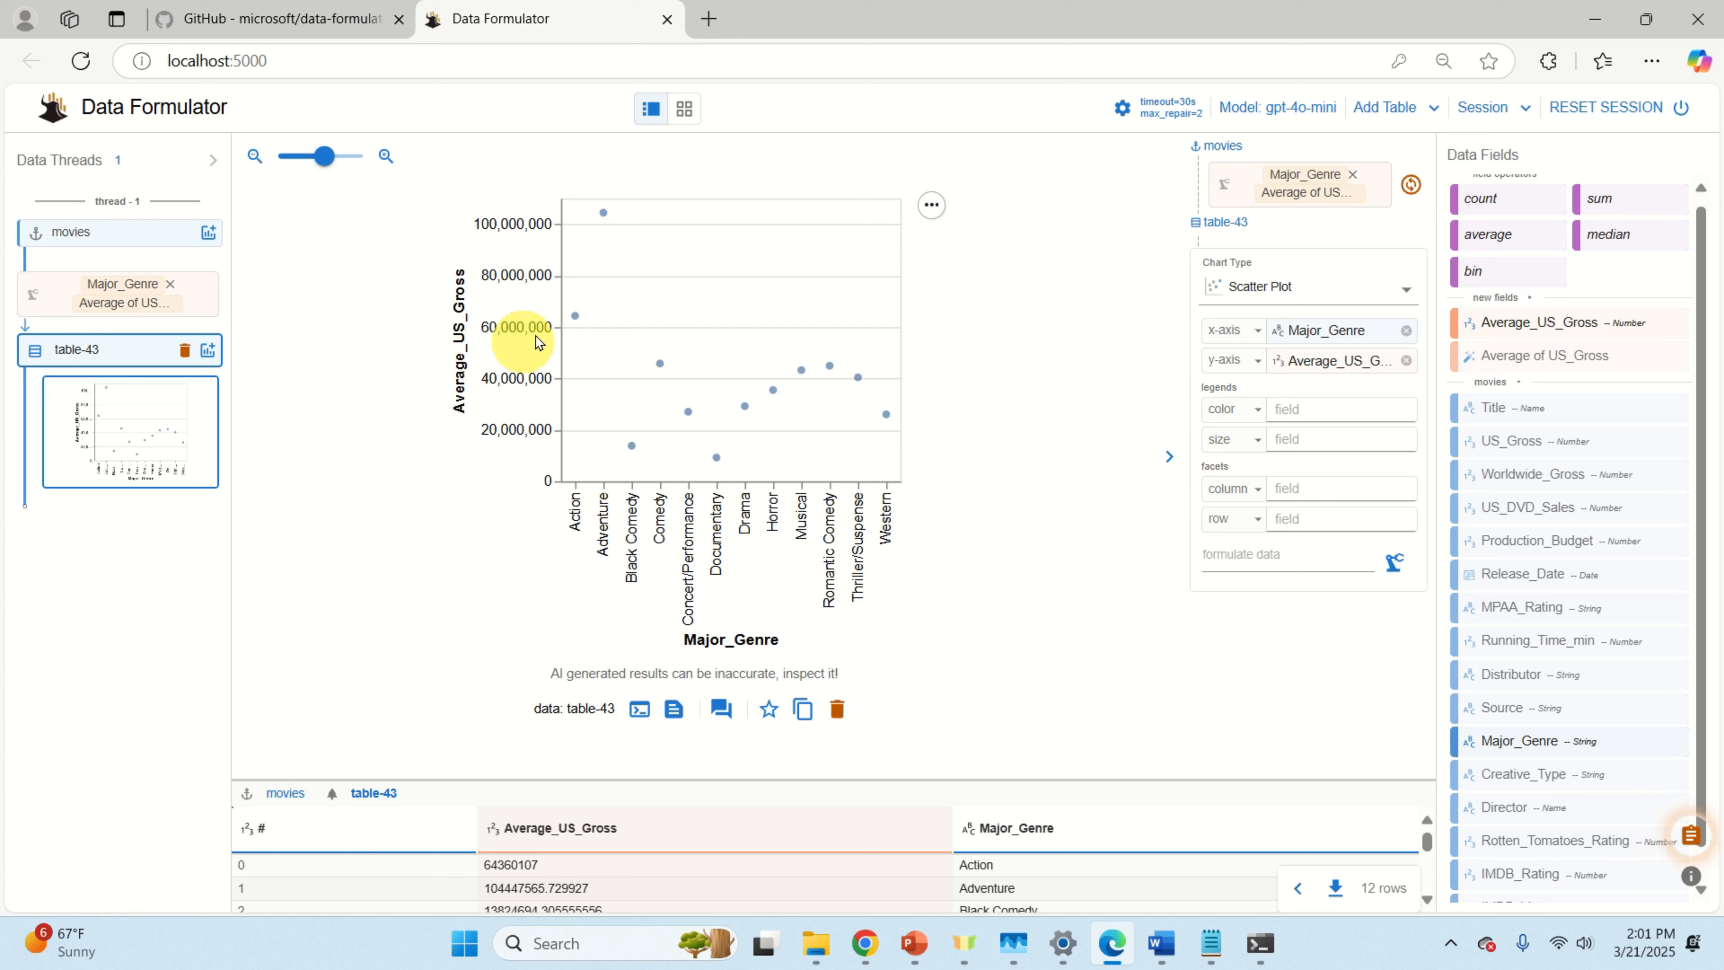
Step: Search Google for 'ollama' in a new tab and open the ollama.com website
click(708, 19)
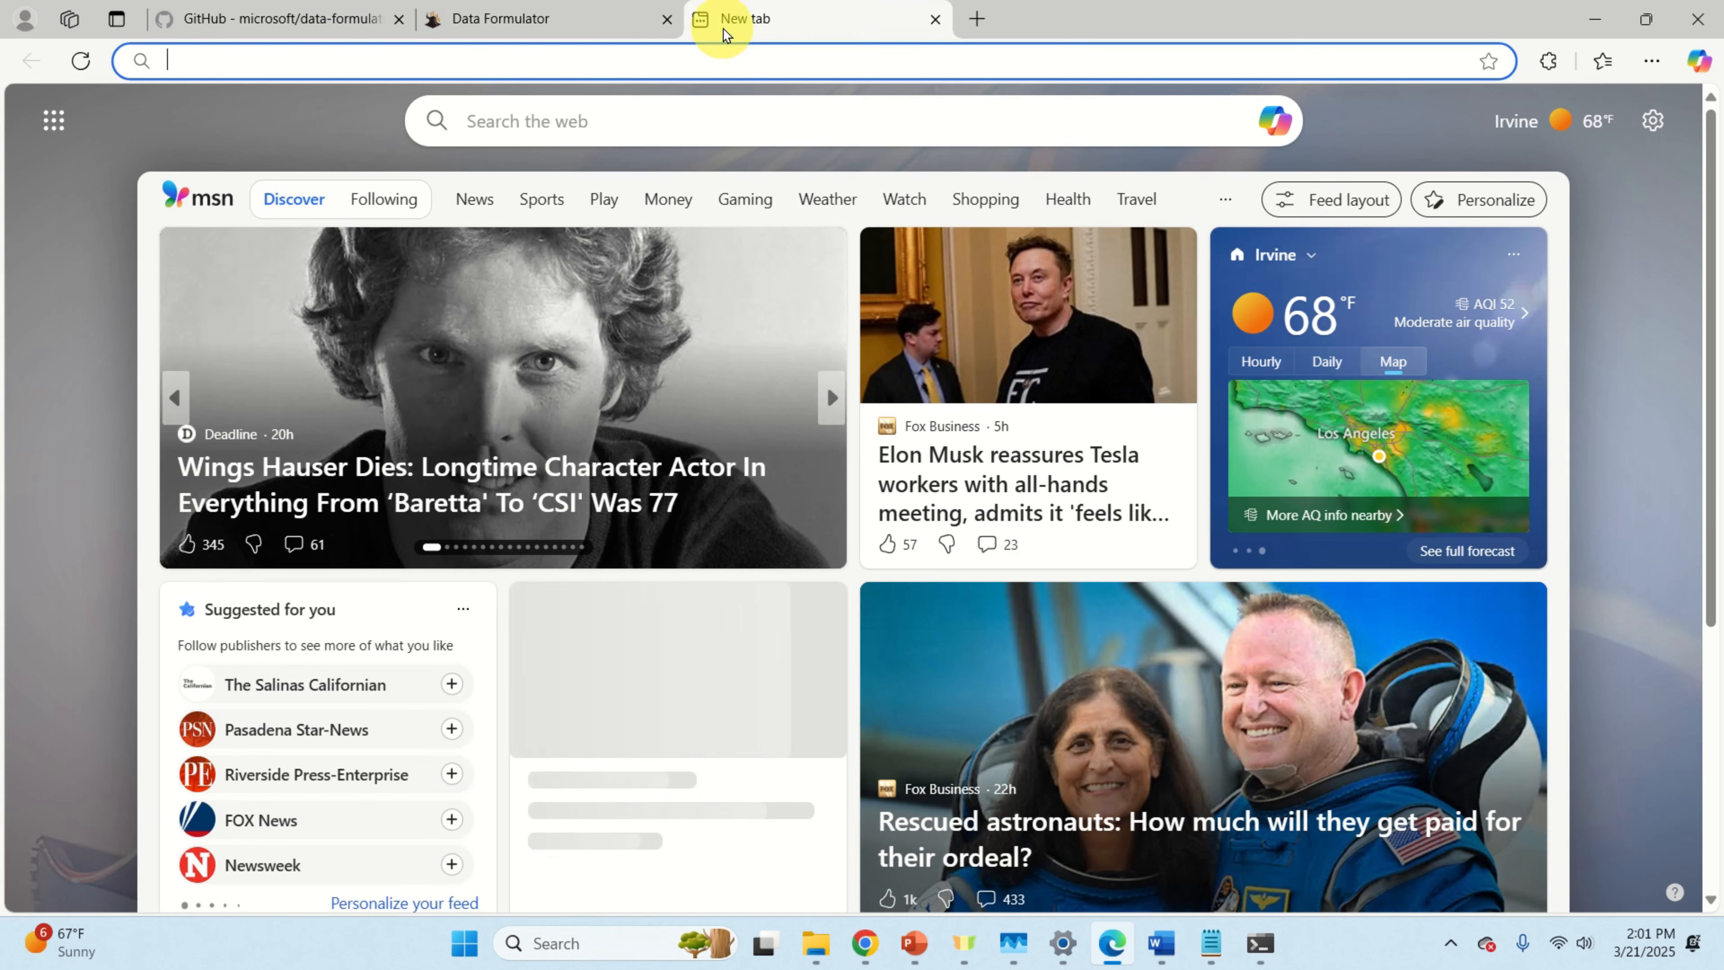
text(www.google.com)
key(Return)
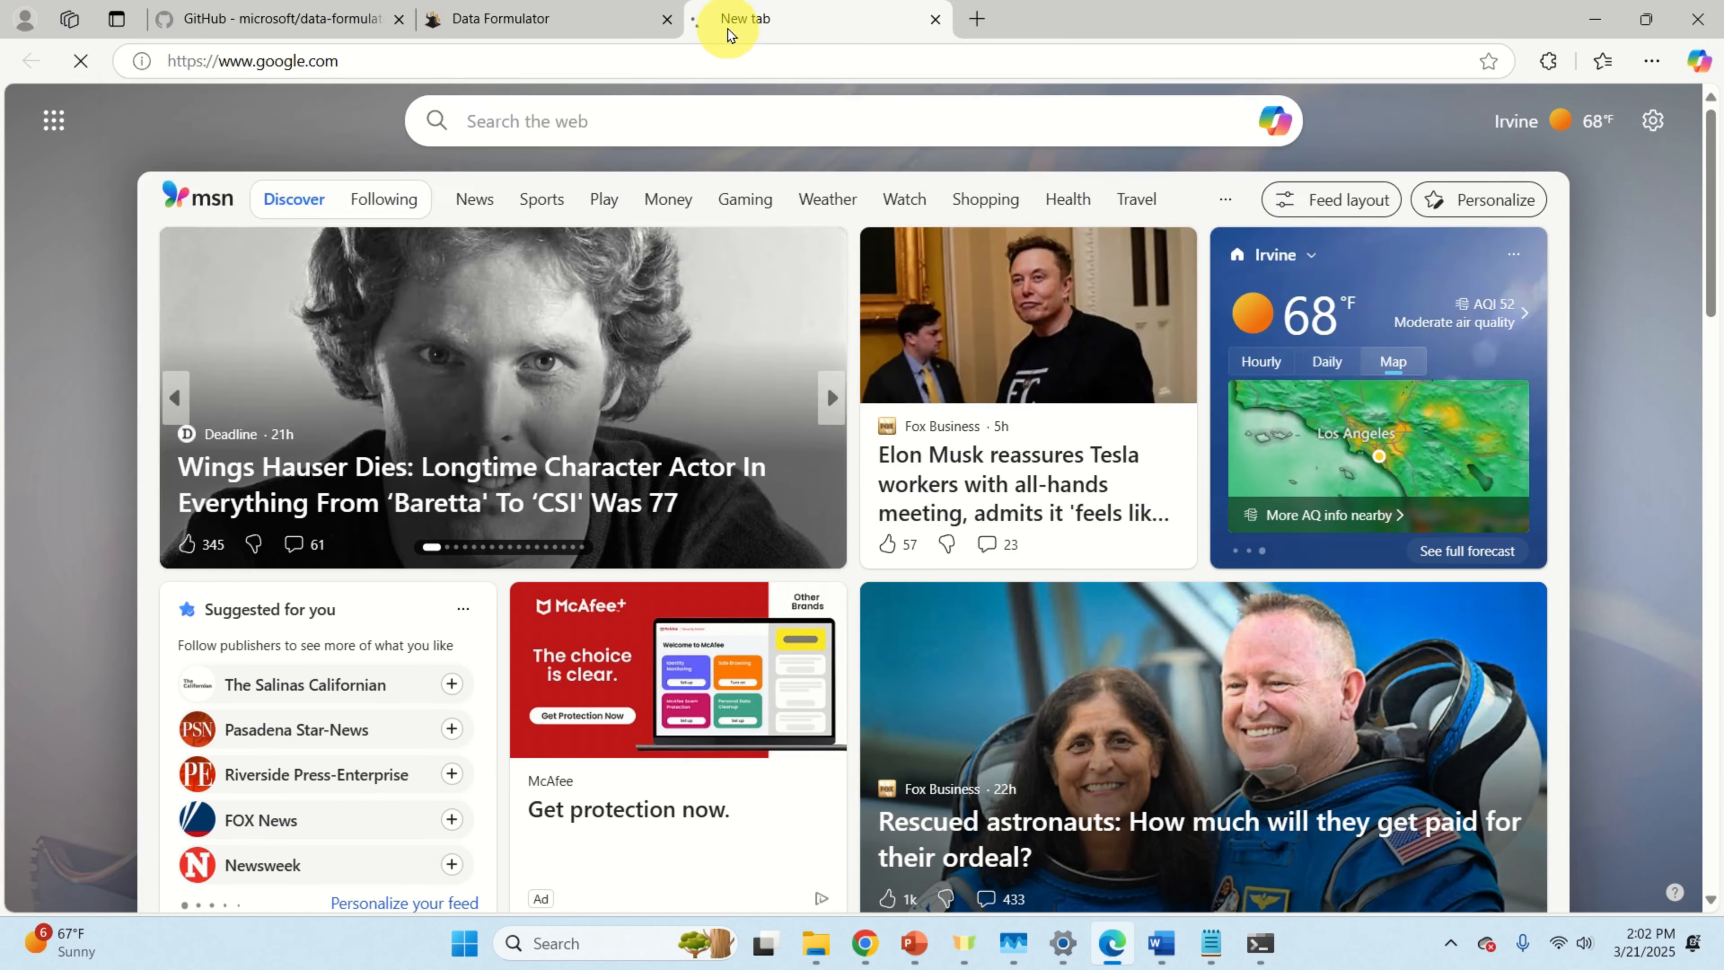
text(ollama)
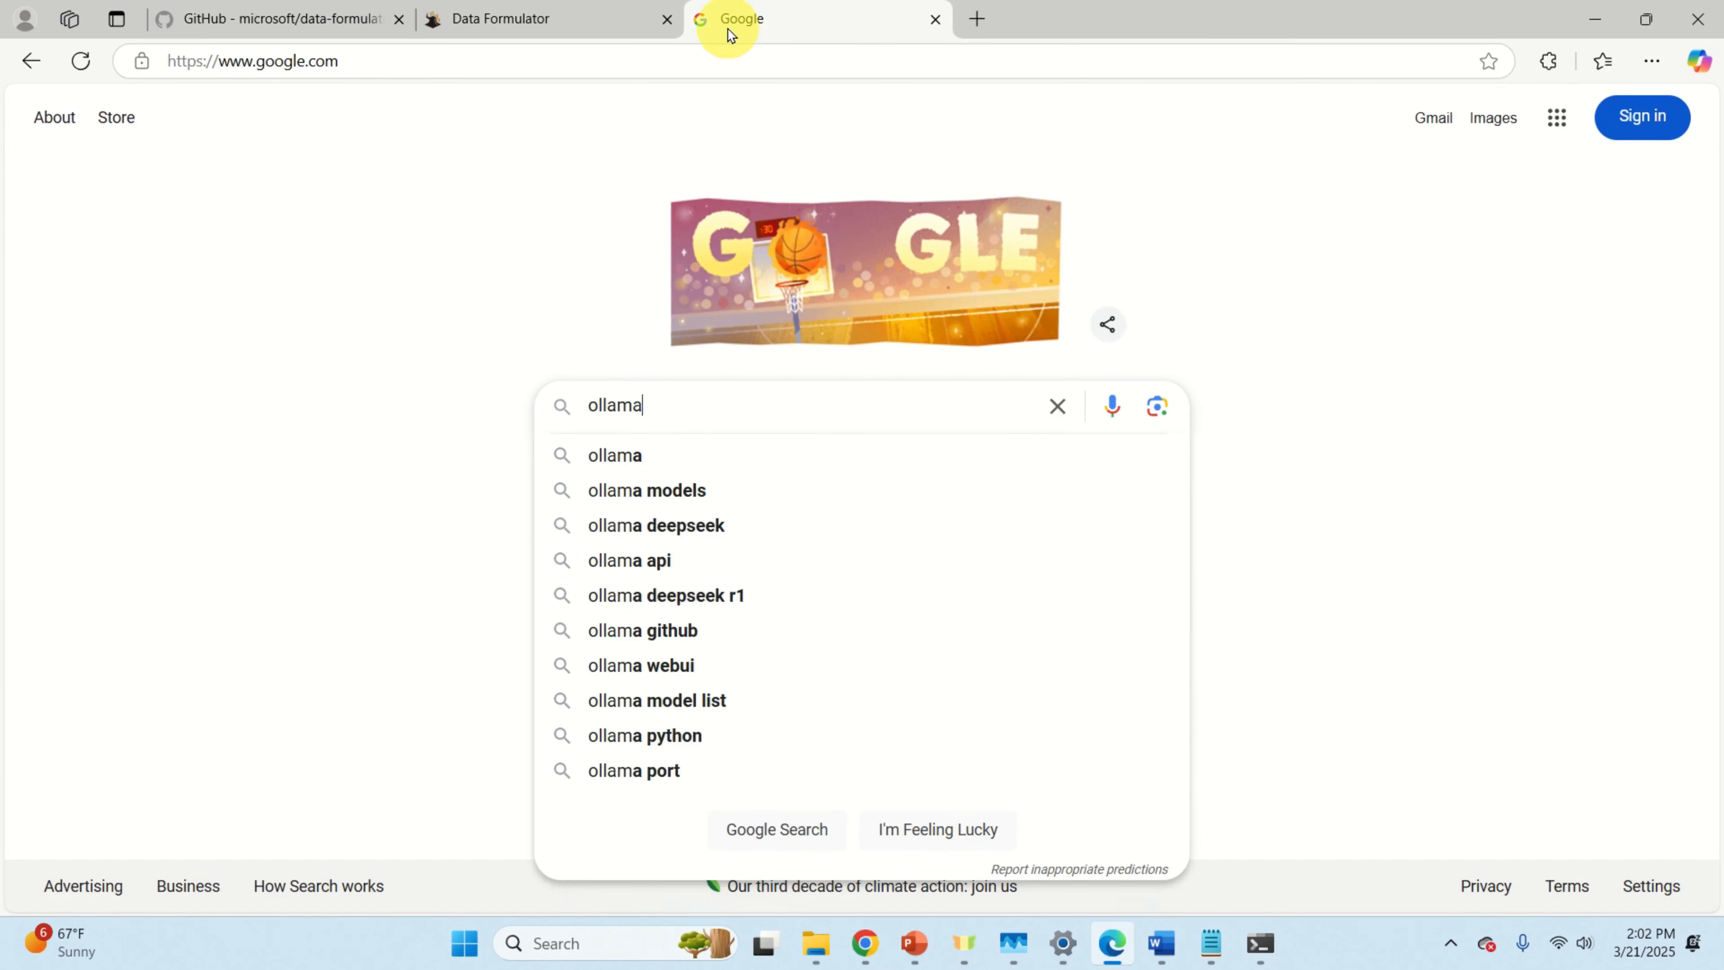
key(Return)
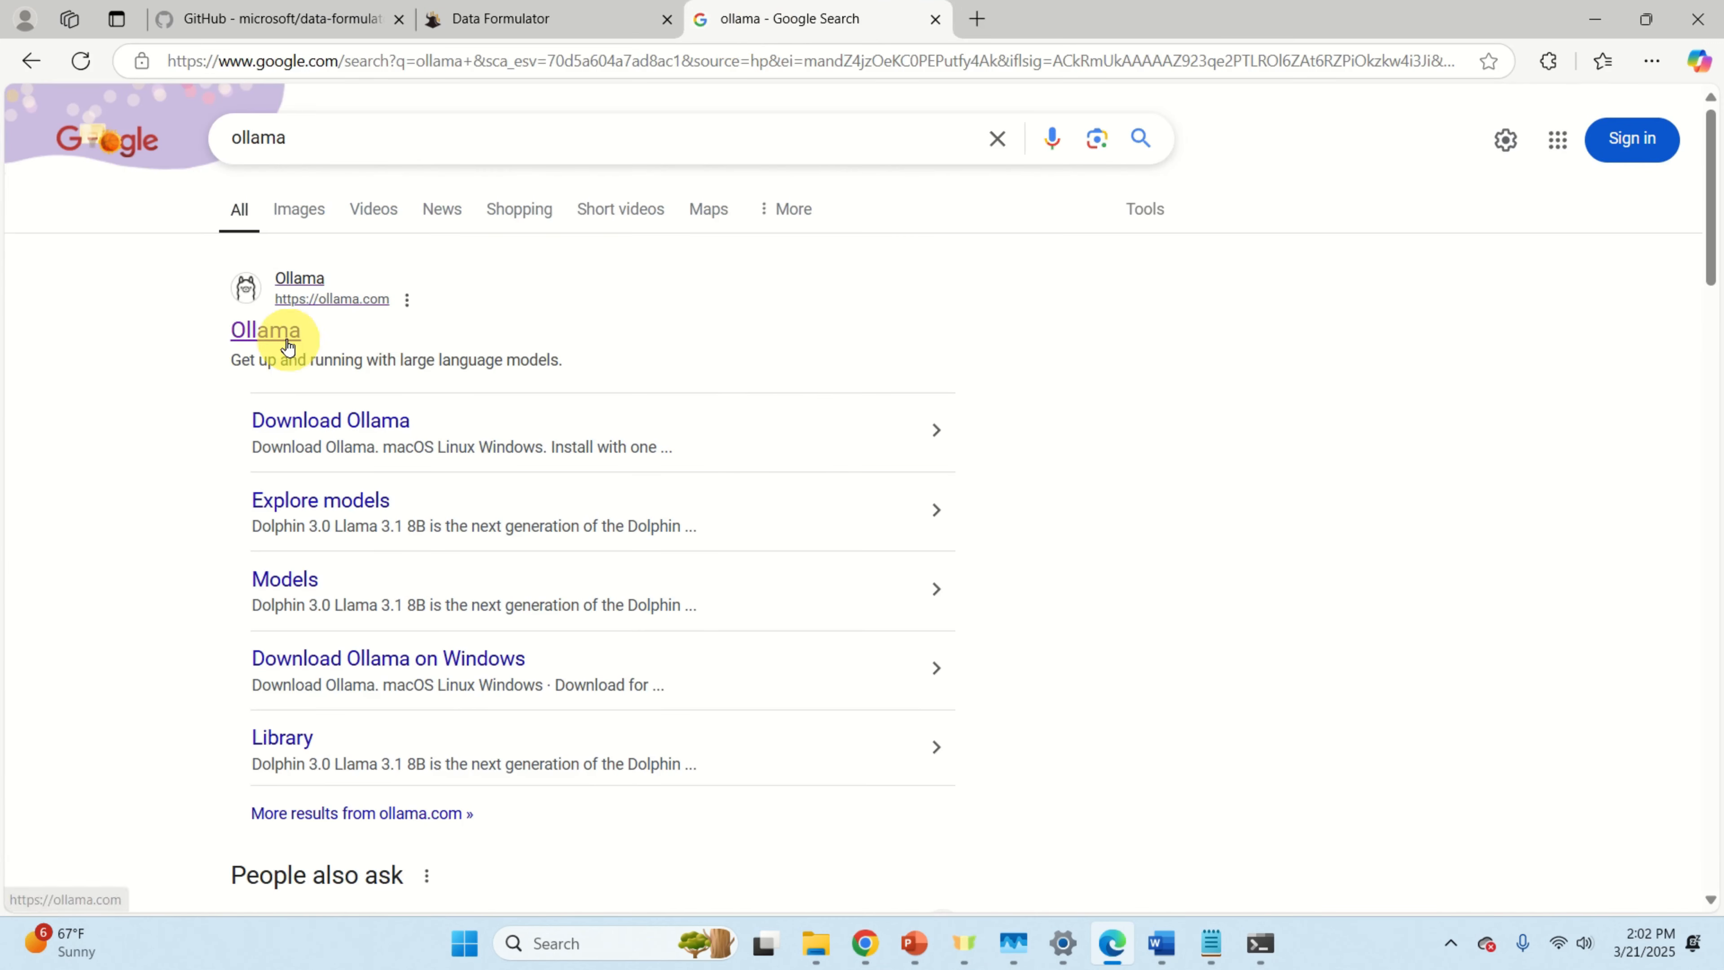
click(288, 346)
Step: Download the Windows installer OllamaSetup.exe and open its Downloads folder
click(865, 702)
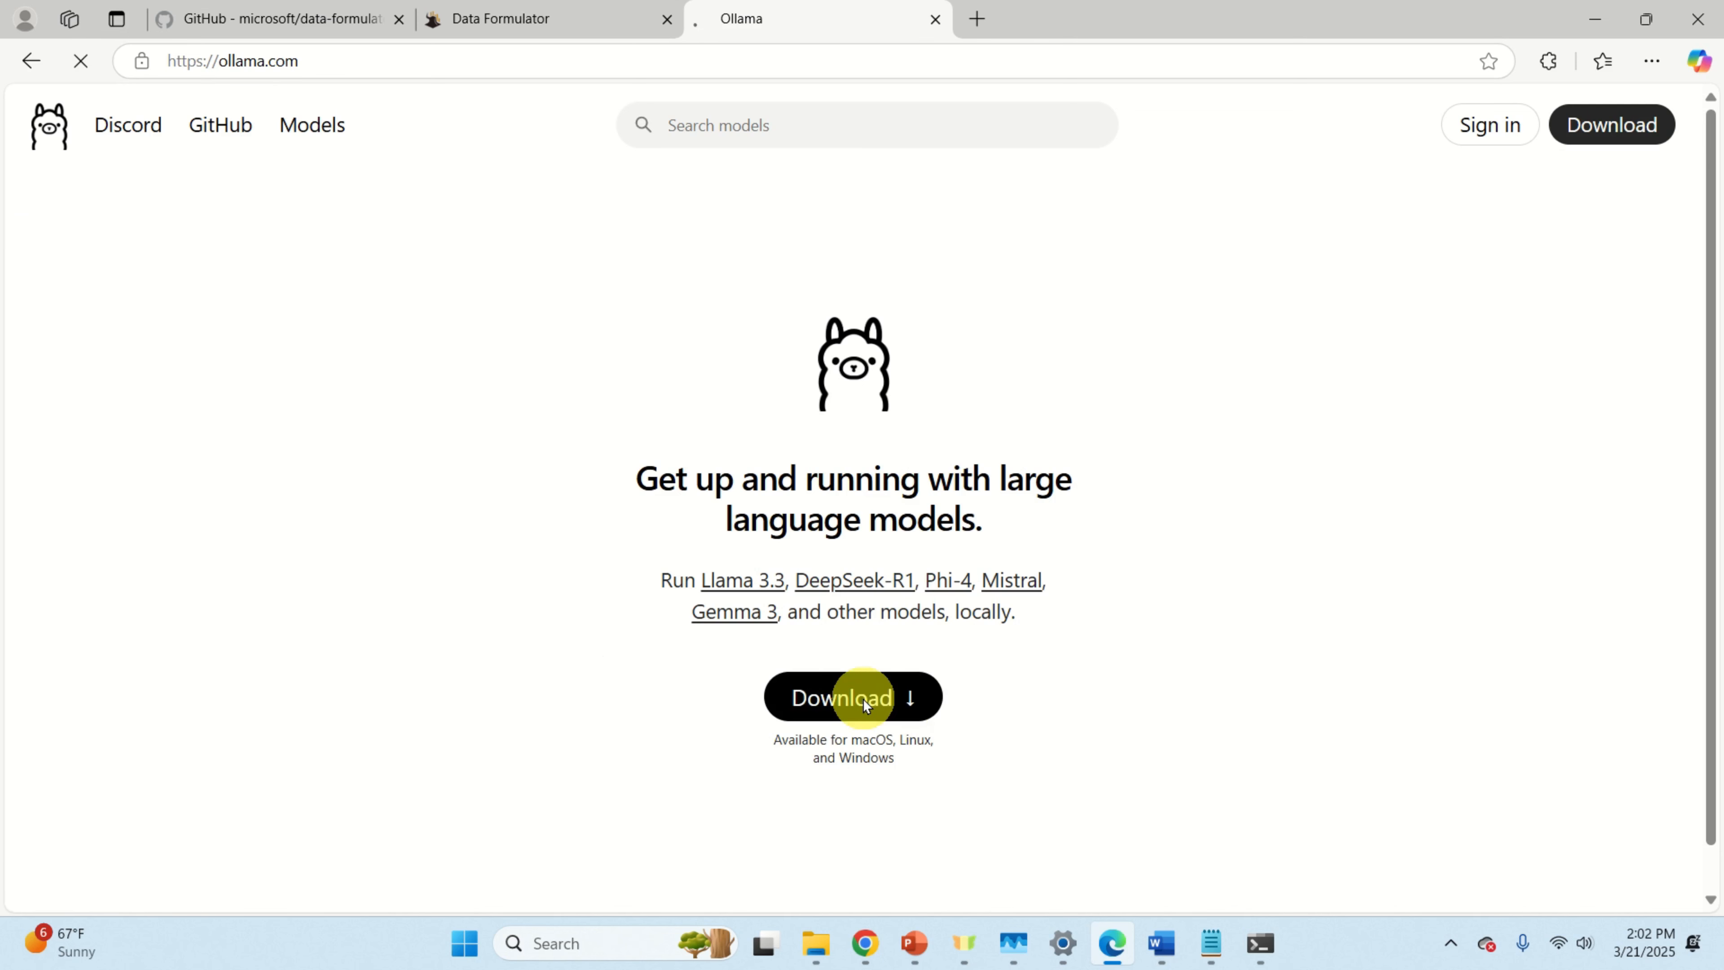
click(991, 411)
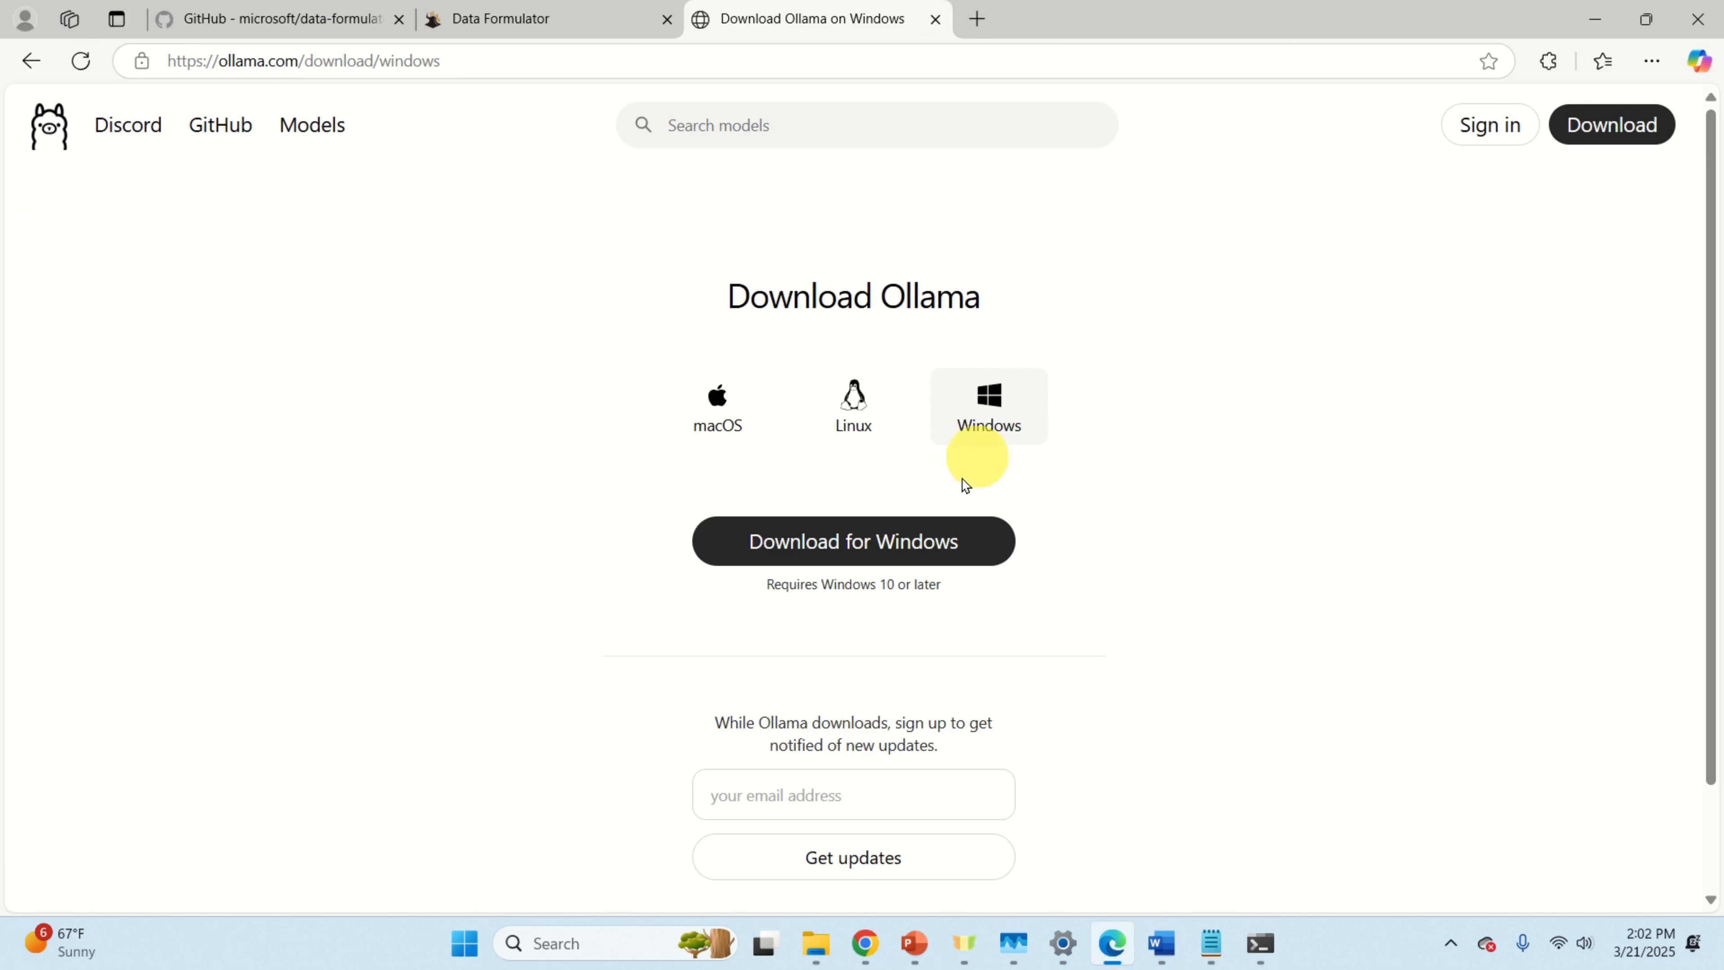
click(891, 555)
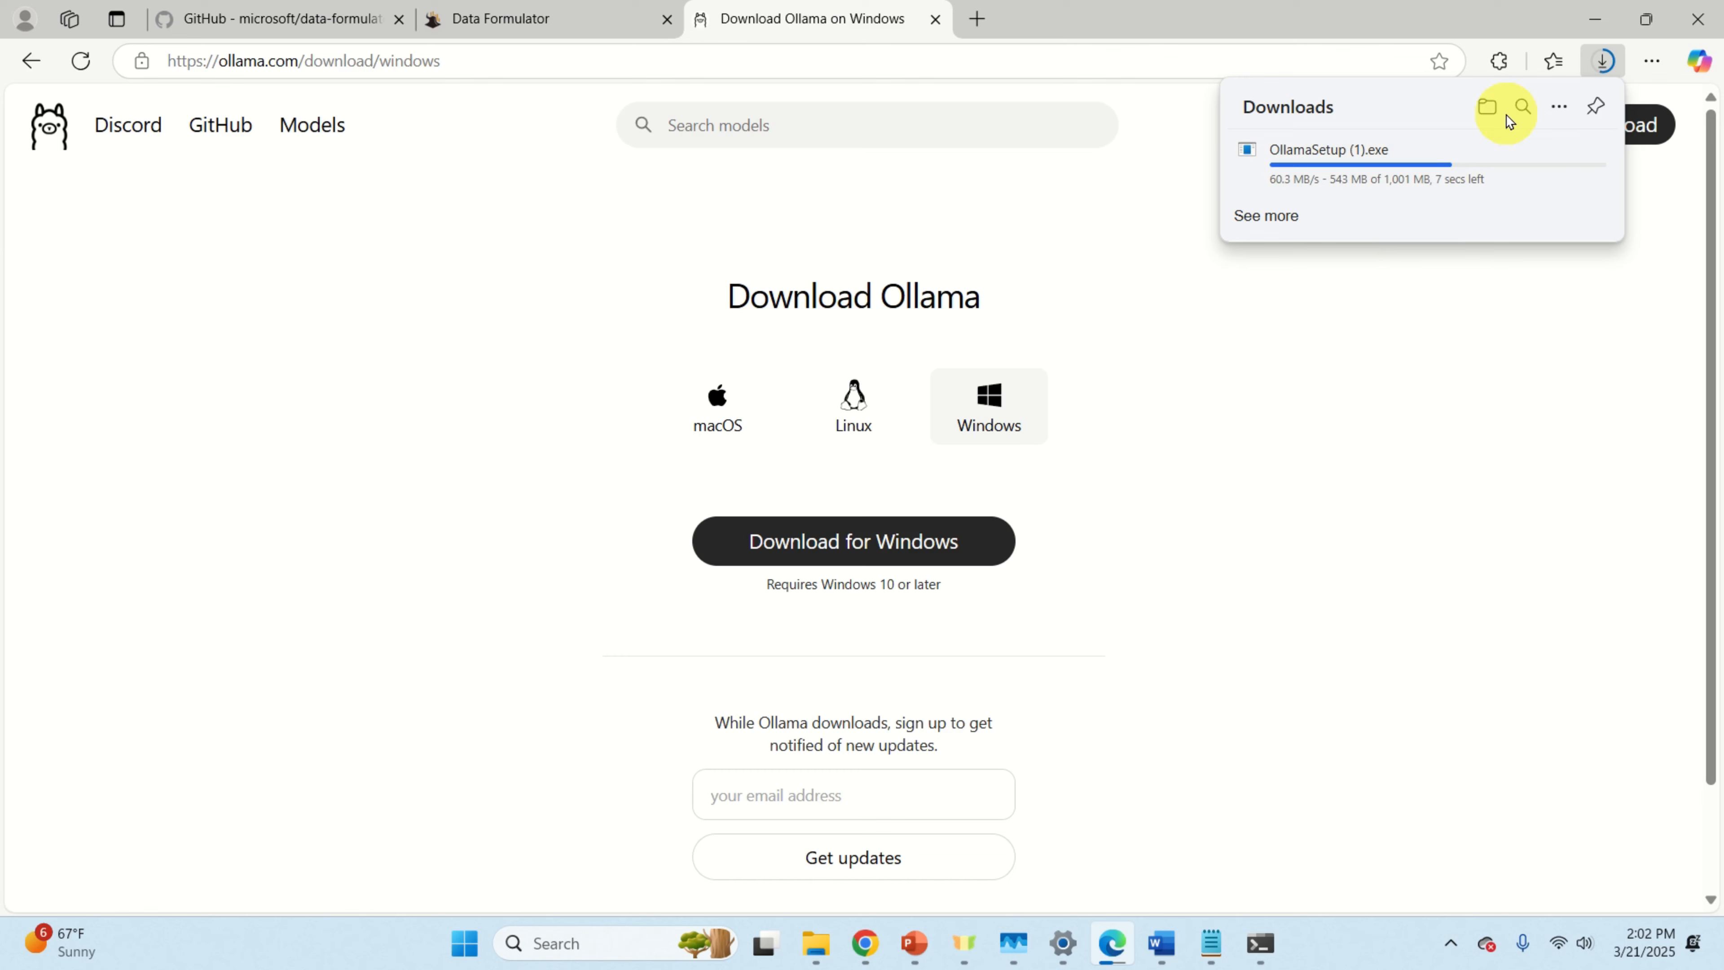
click(1486, 106)
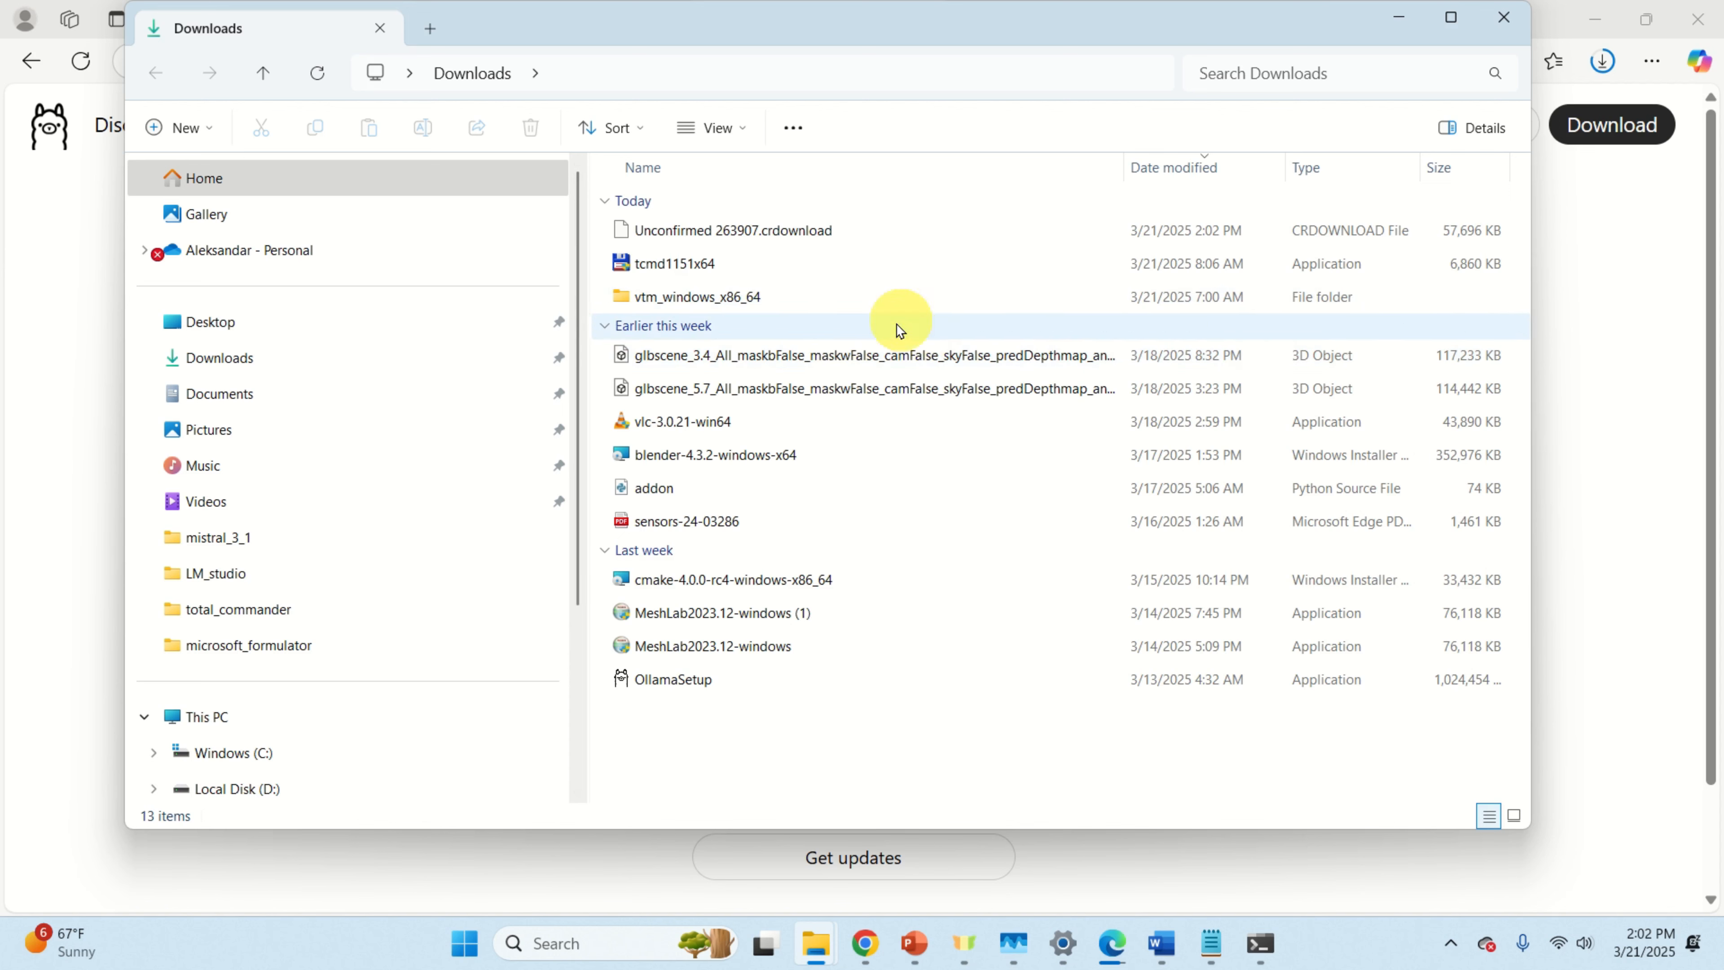
Step: Launch OllamaSetup, cancel and exit the setup without installing, then minimize File Explorer
double_click(713, 681)
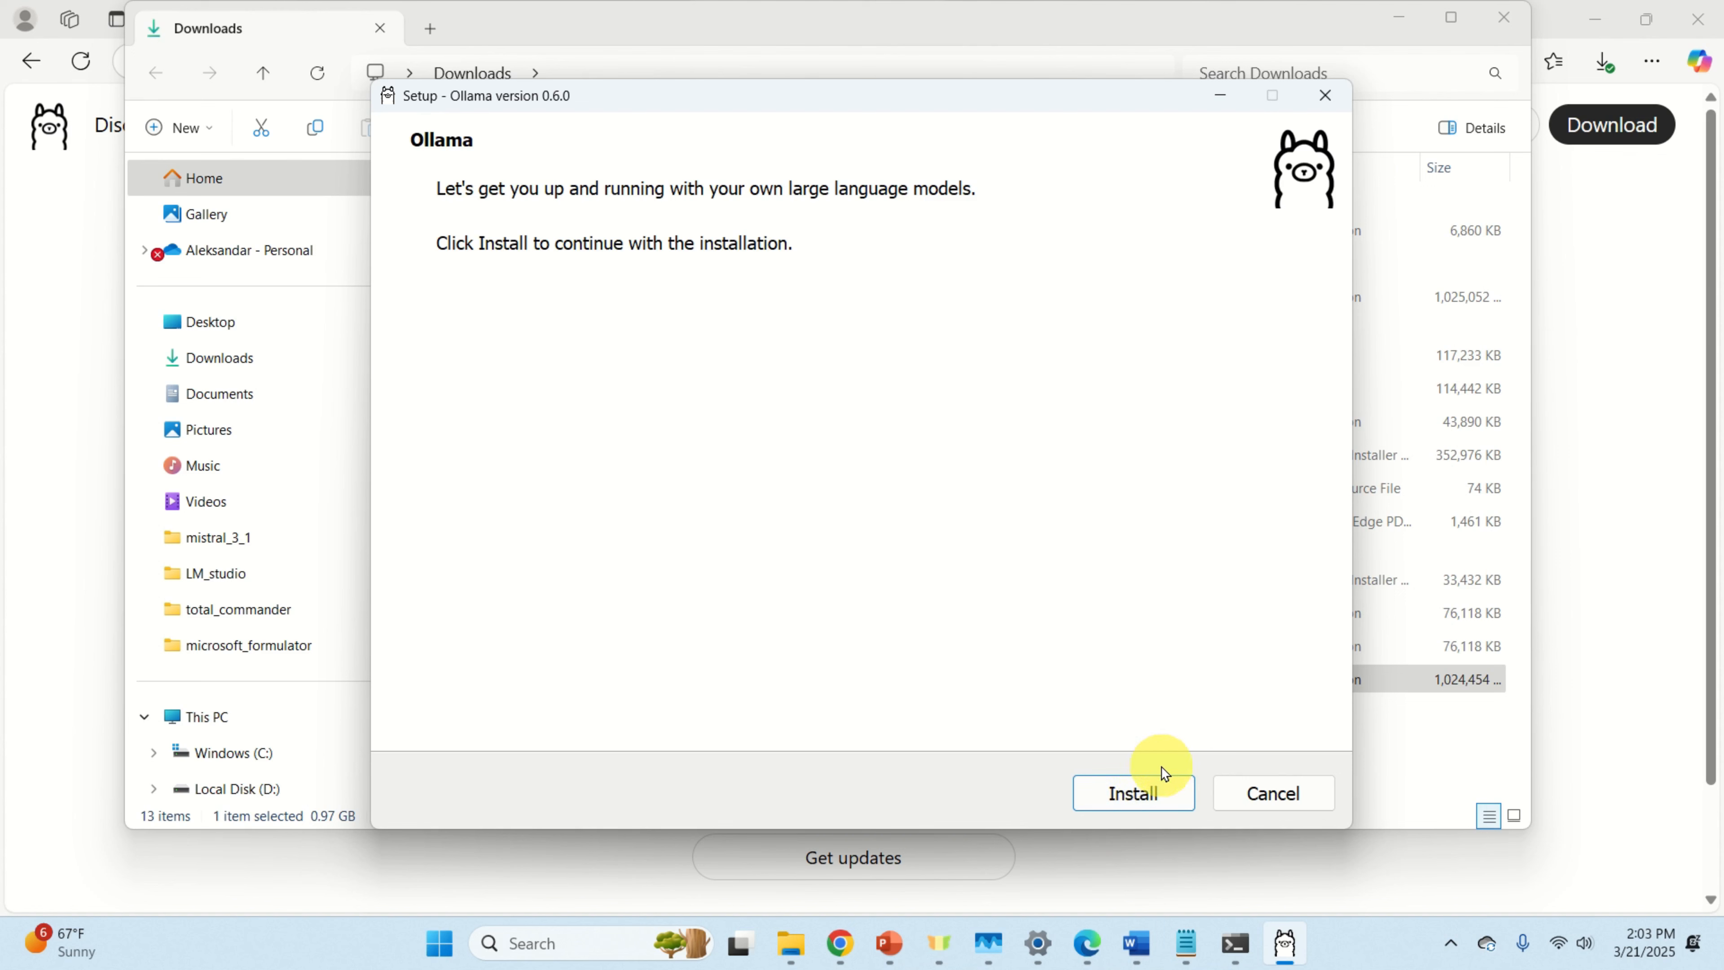
click(1289, 798)
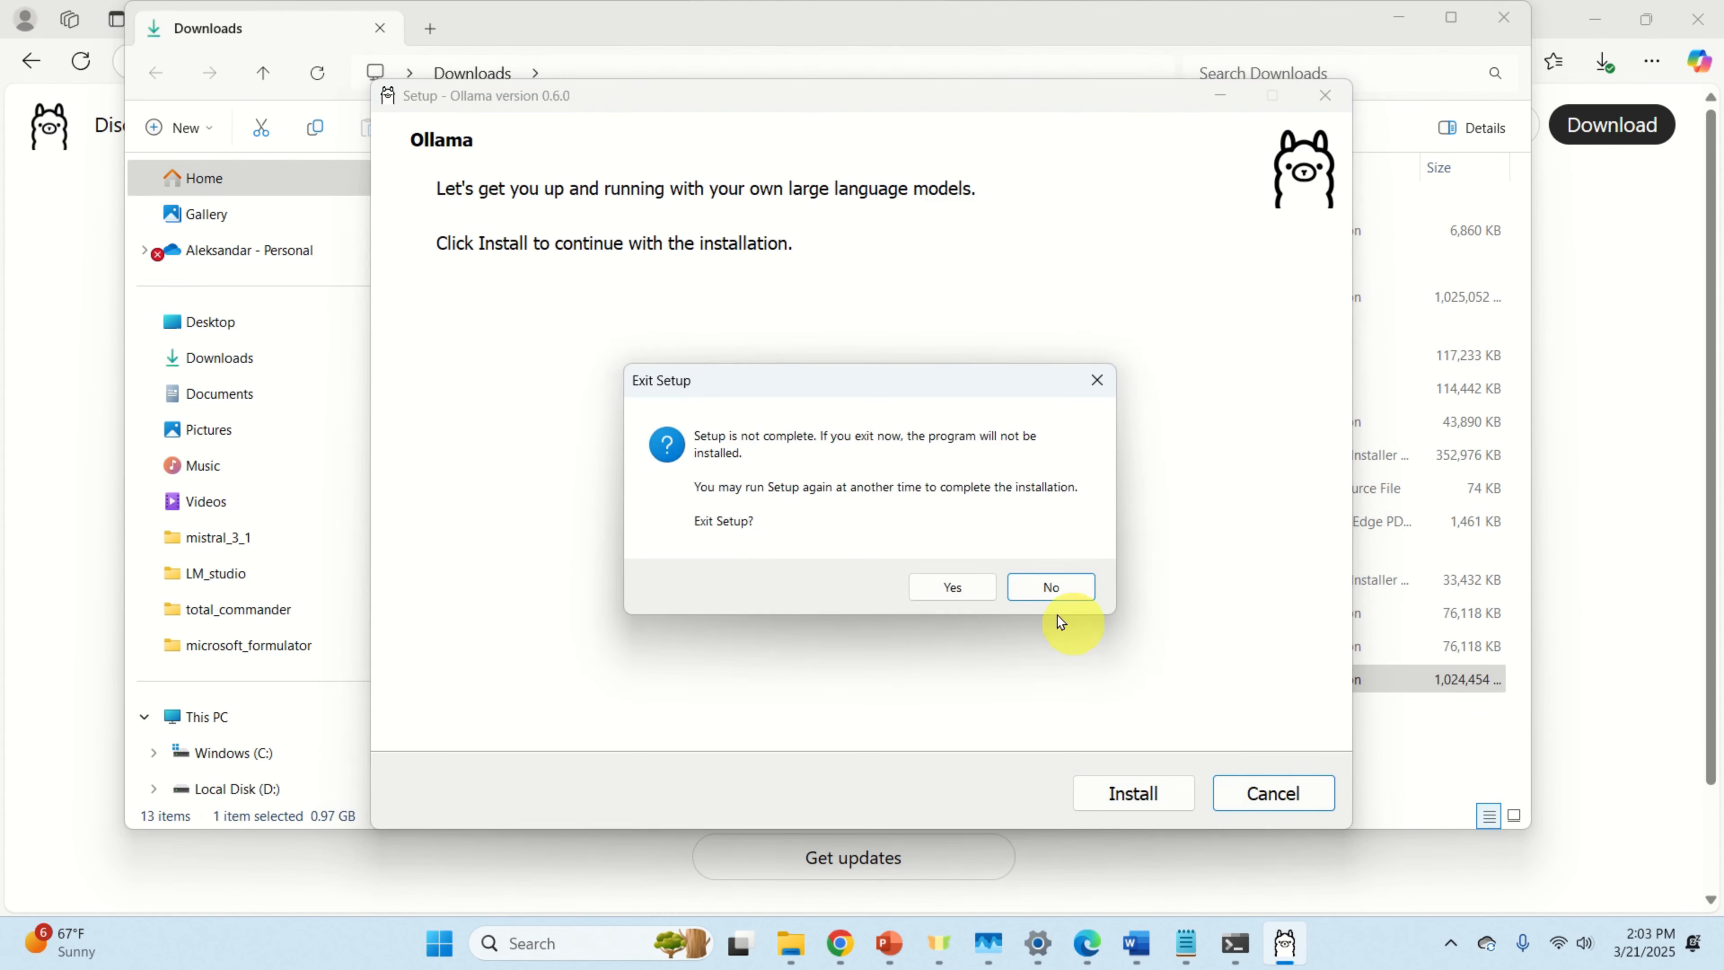
click(952, 588)
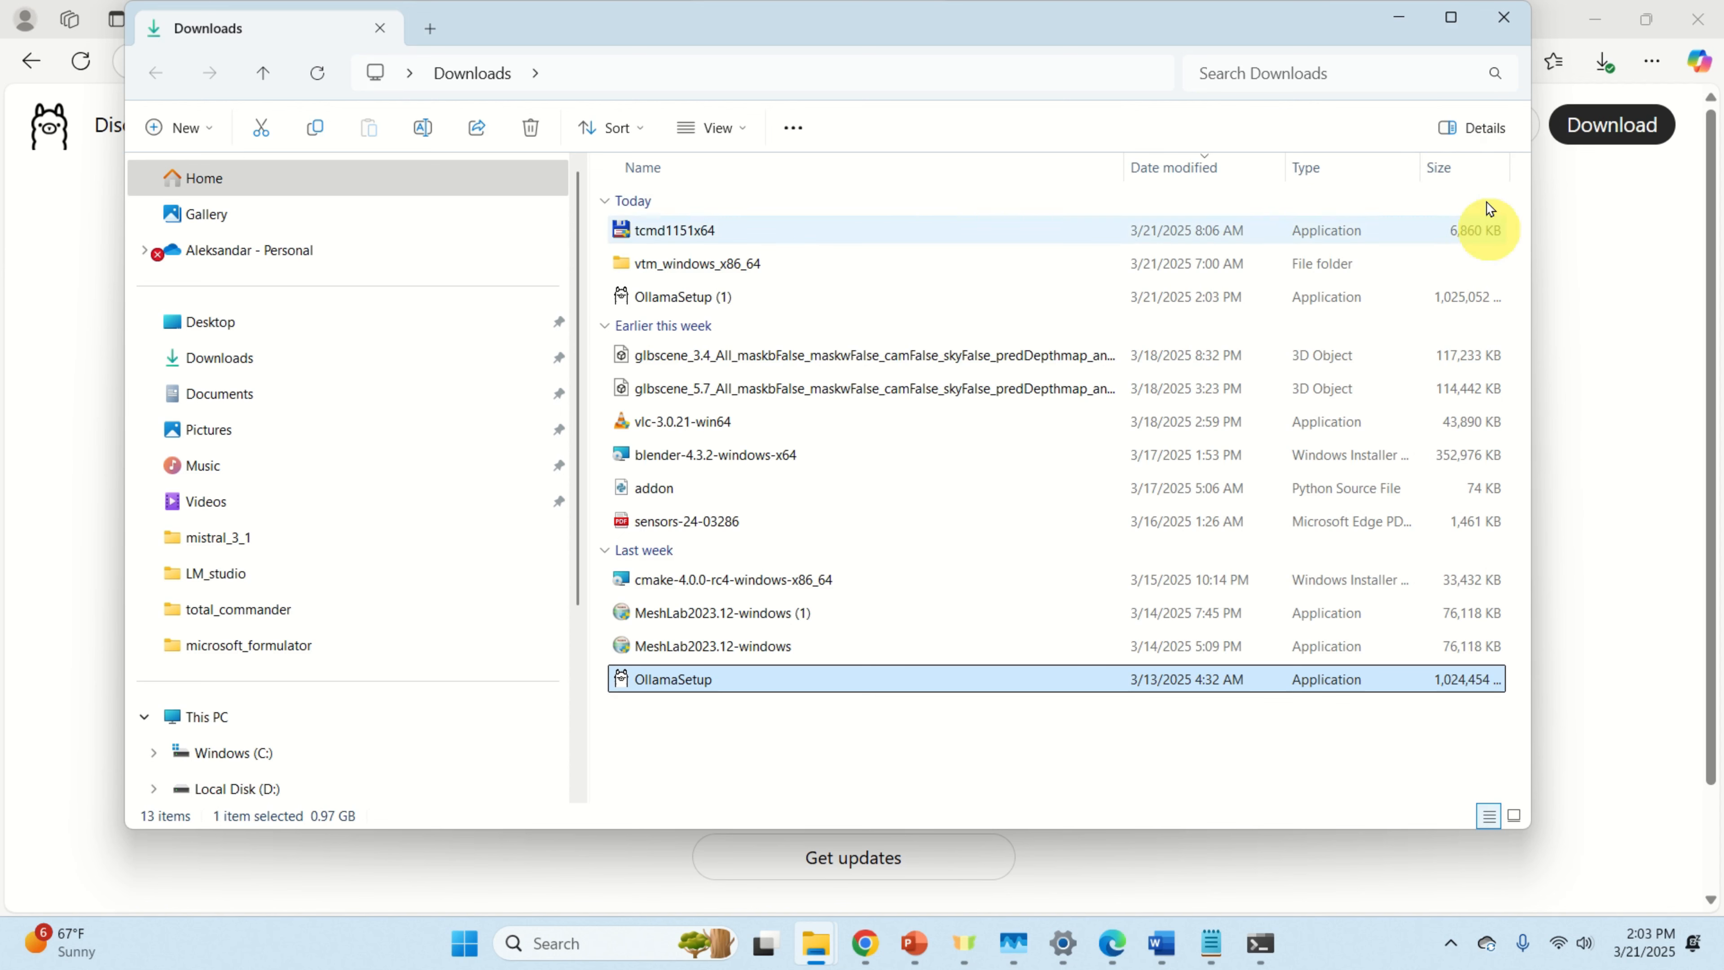
click(1398, 18)
Step: Check the tray for Ollama, then search the model library for deepseek-r1 and open its page
click(1459, 944)
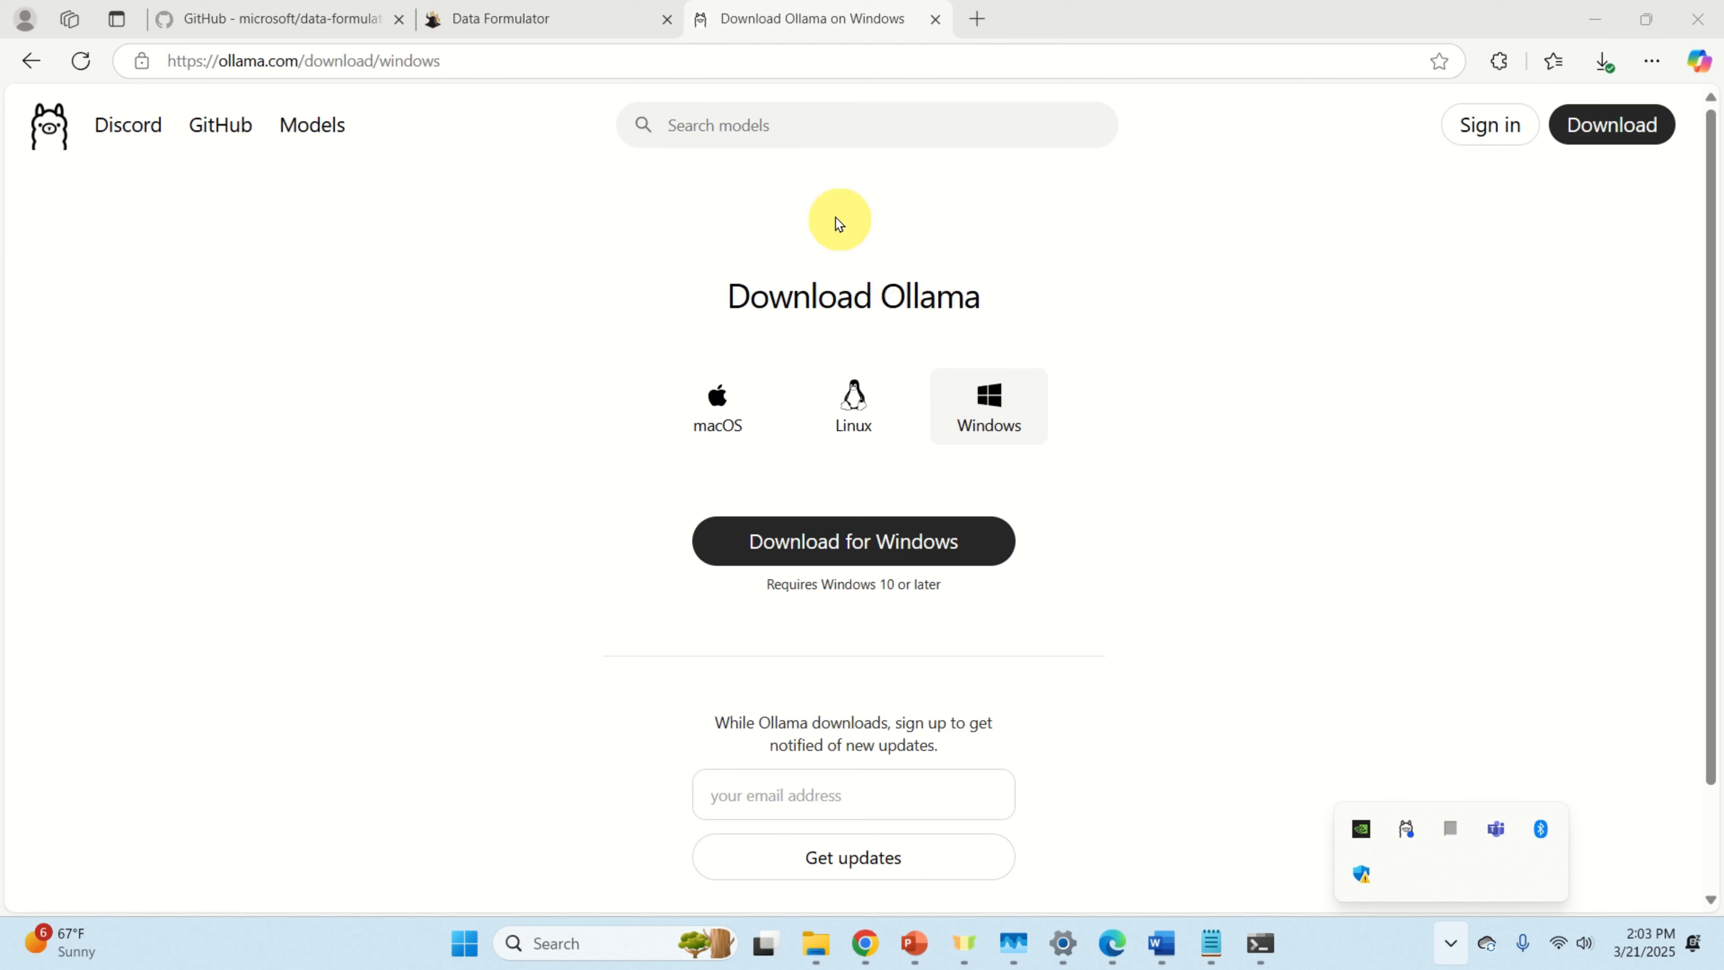
click(780, 122)
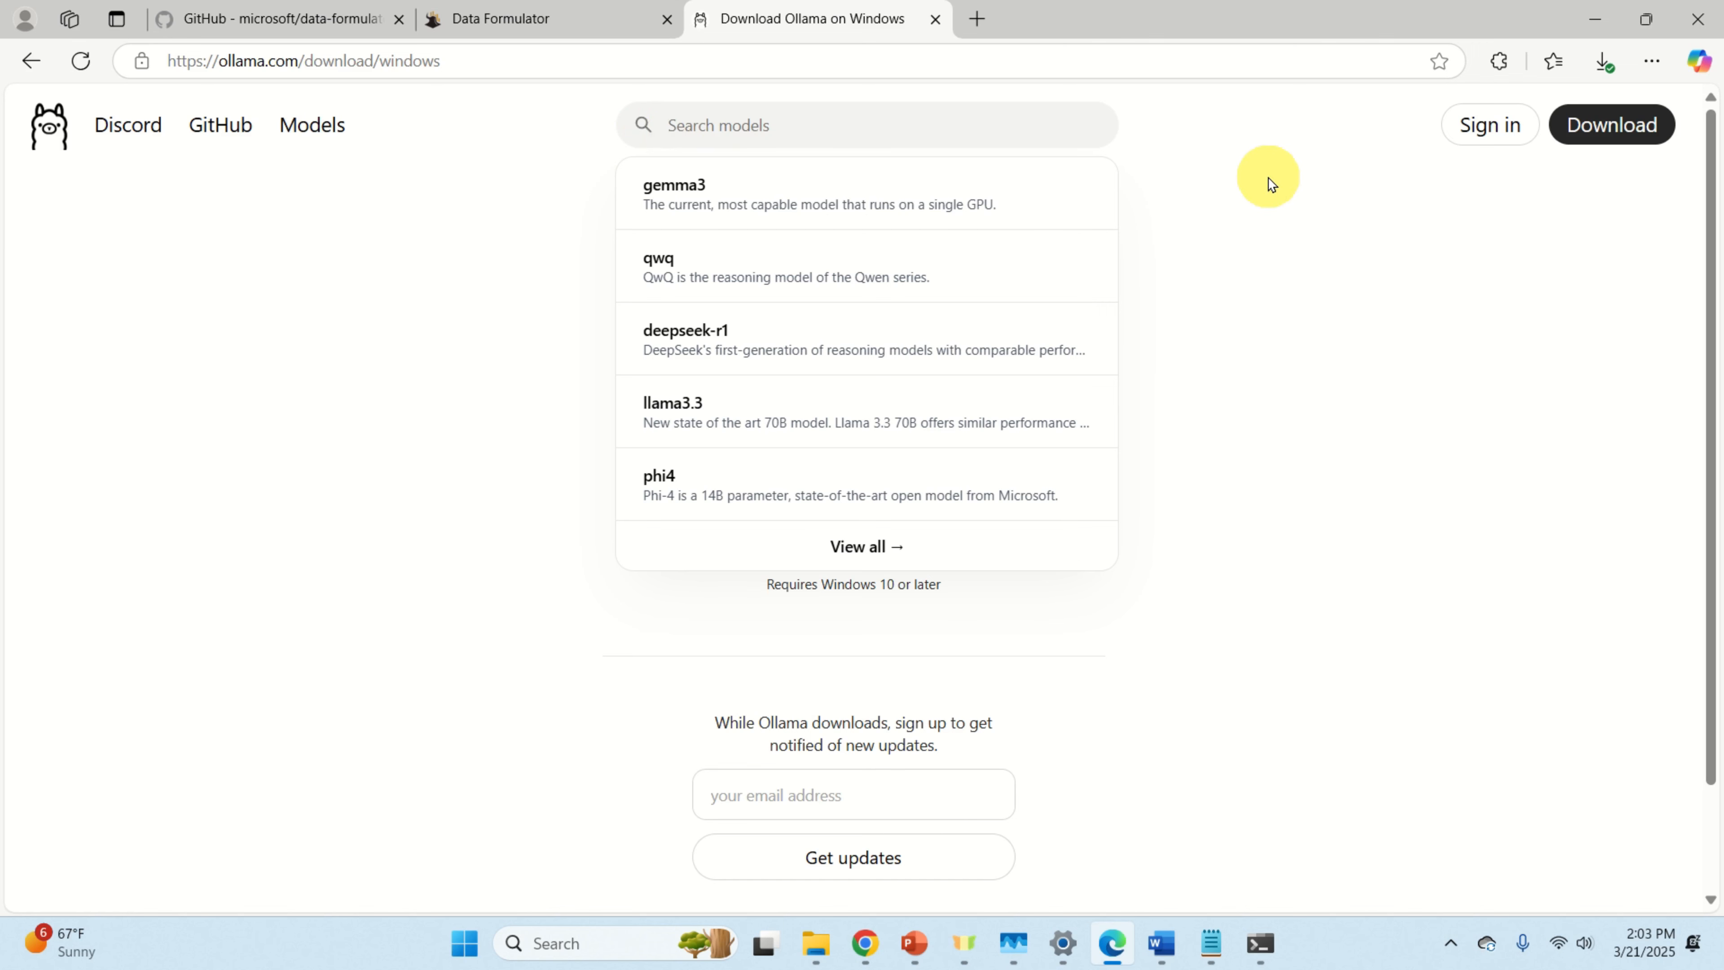
text(deep)
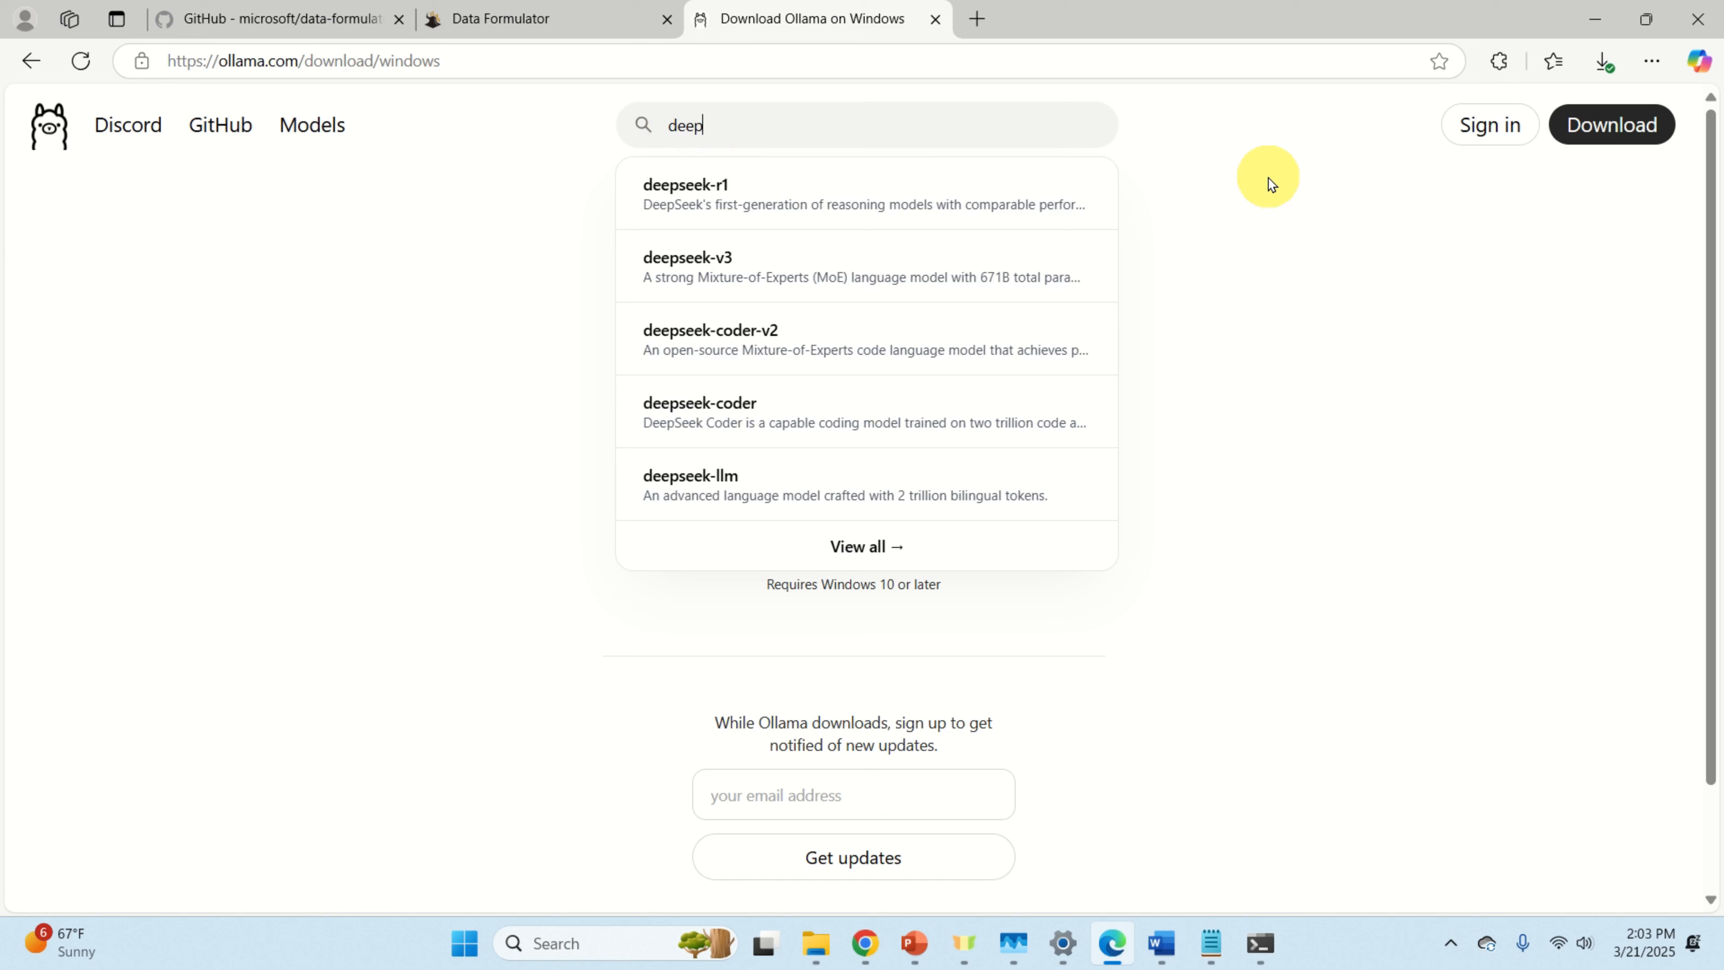
text(seek-r1)
key(Return)
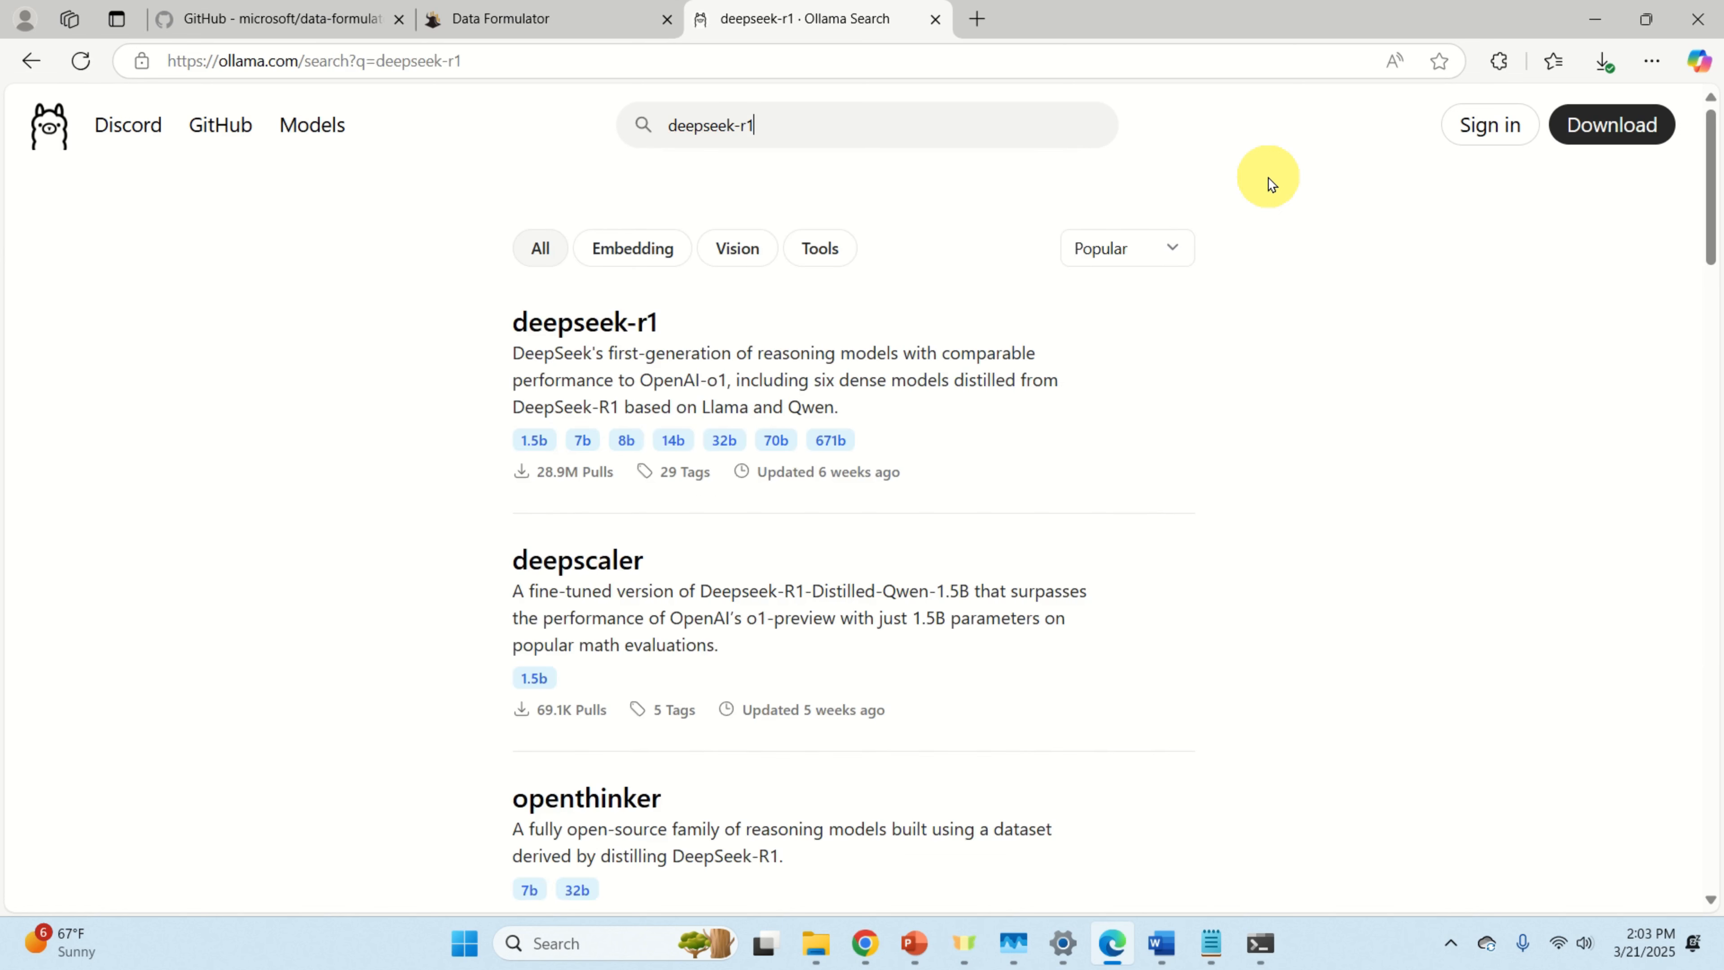
click(635, 324)
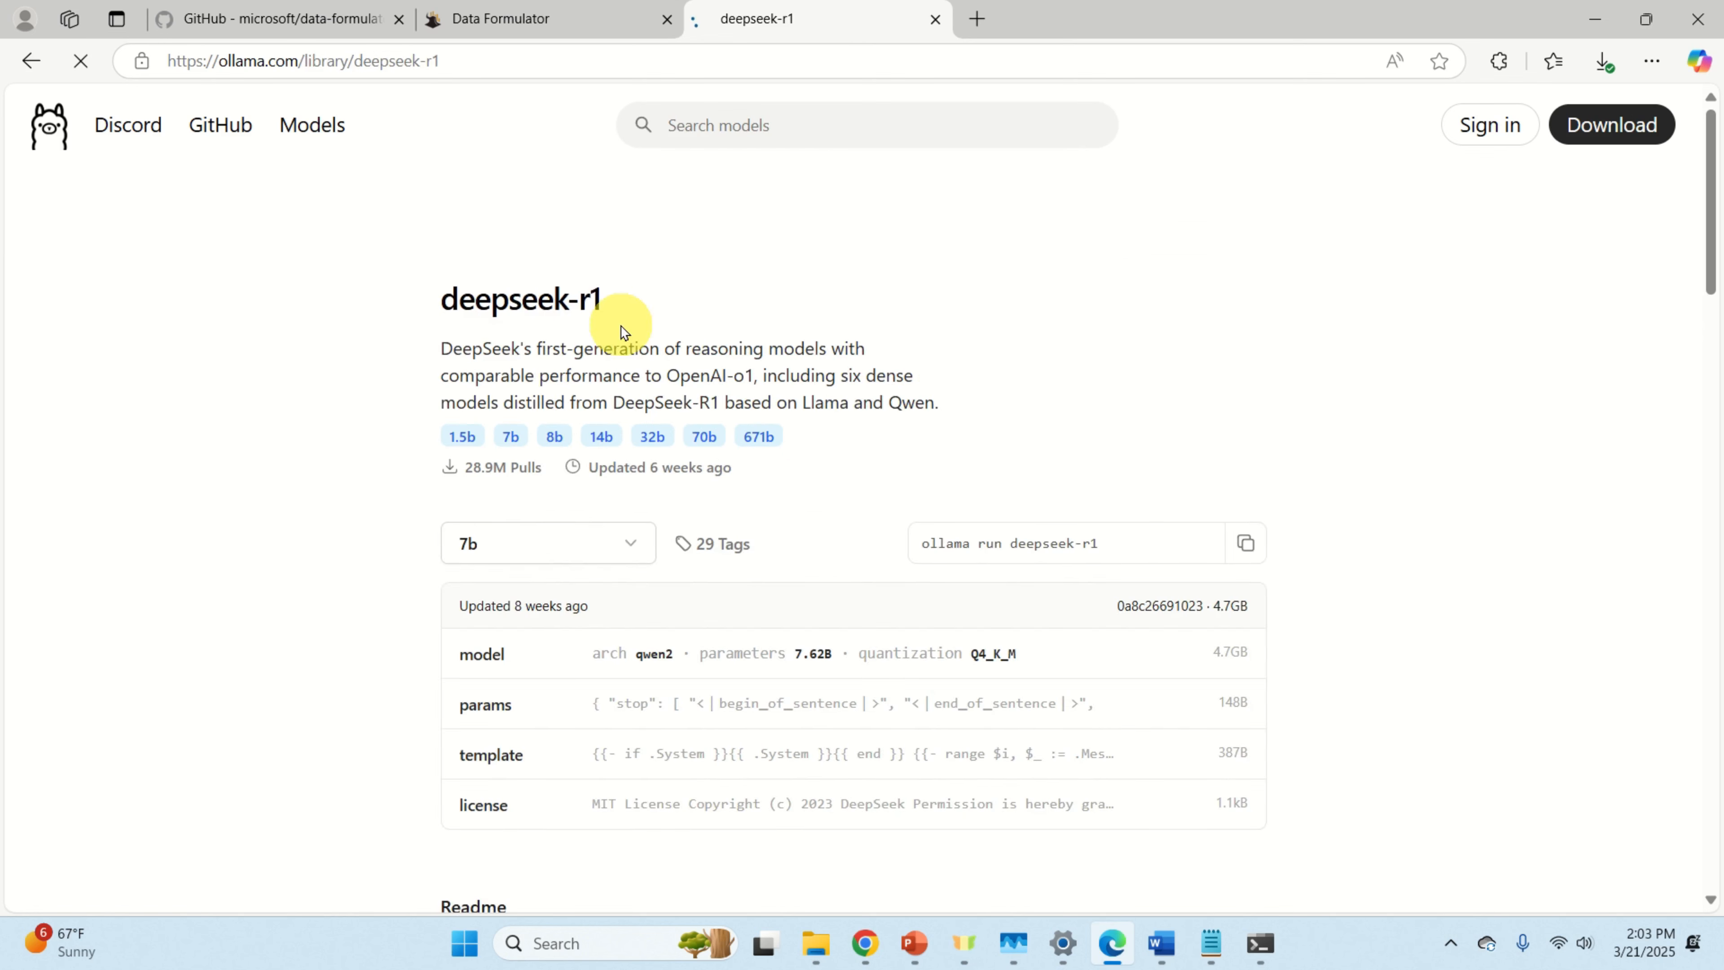
Step: Select the 7b size and copy the 'ollama run deepseek-r1:7b' command
click(629, 558)
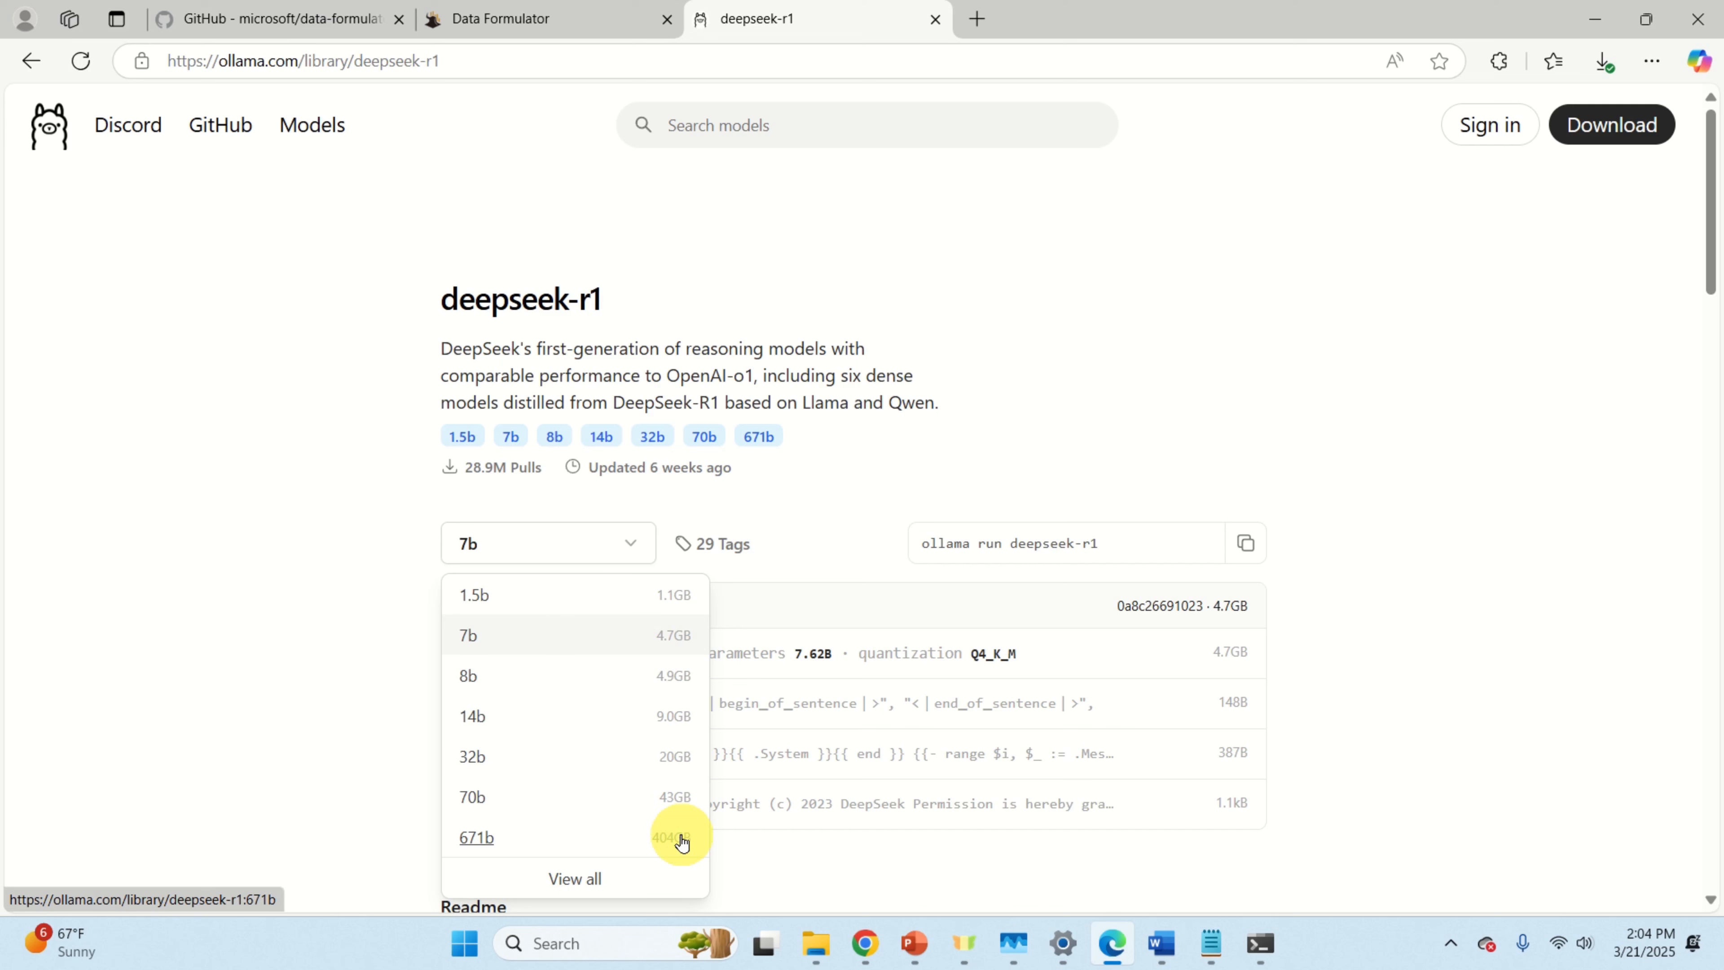
click(512, 641)
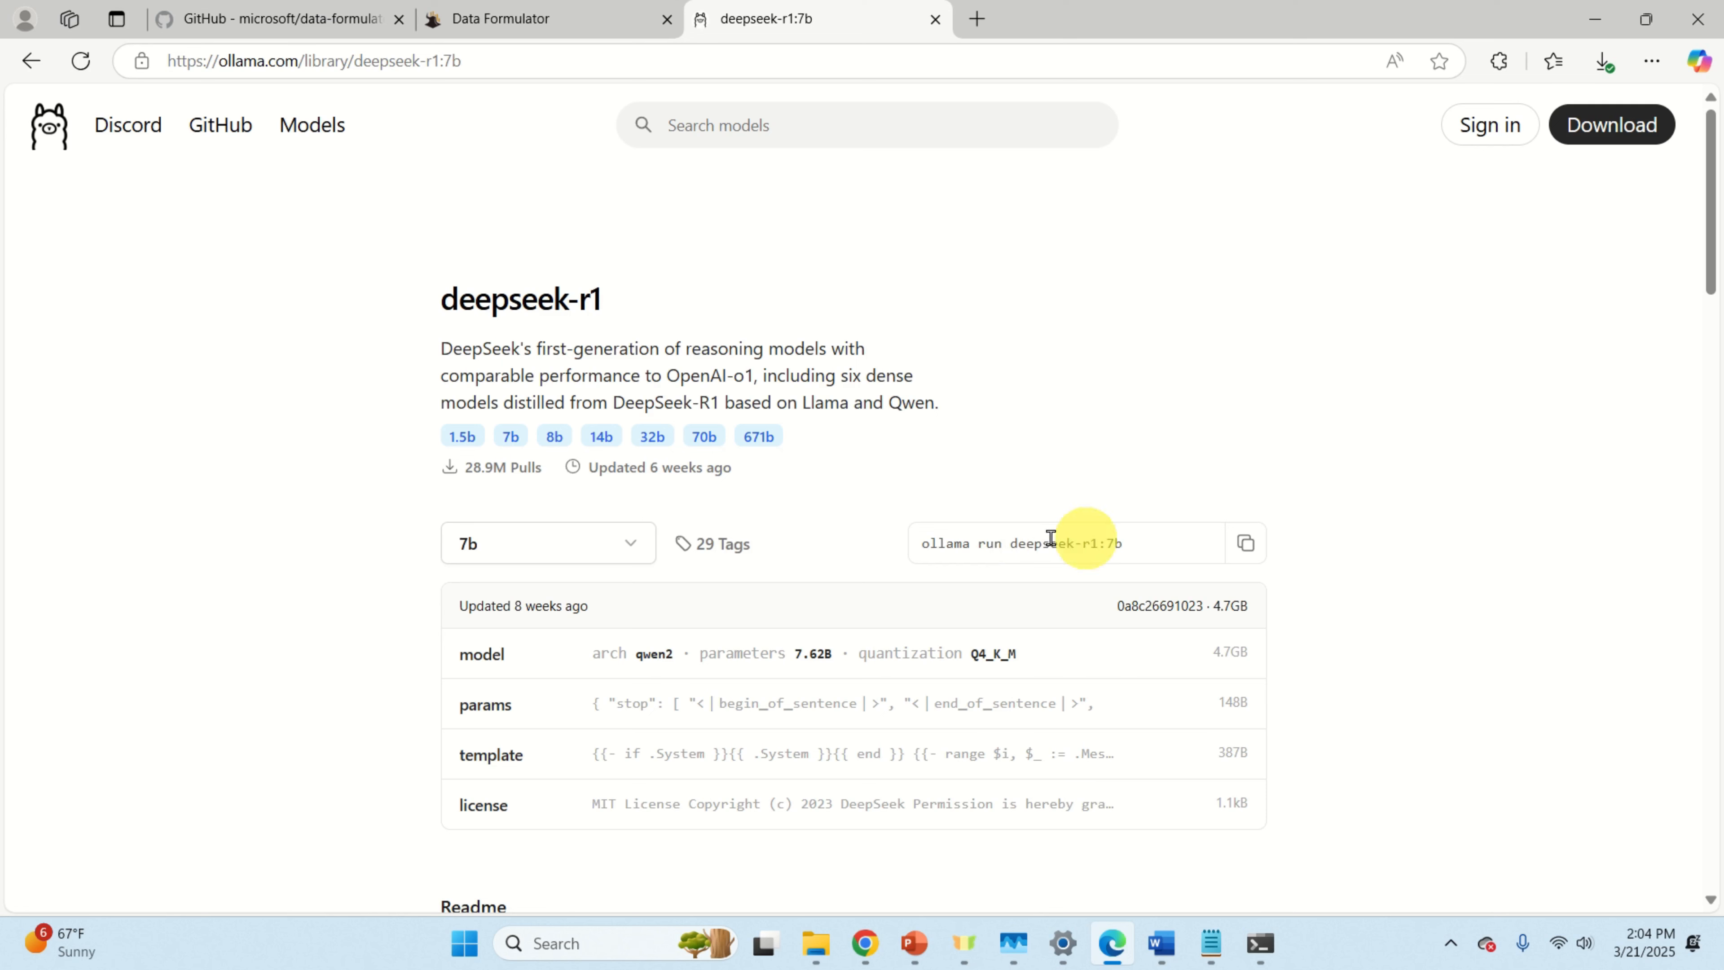
triple_click(953, 543)
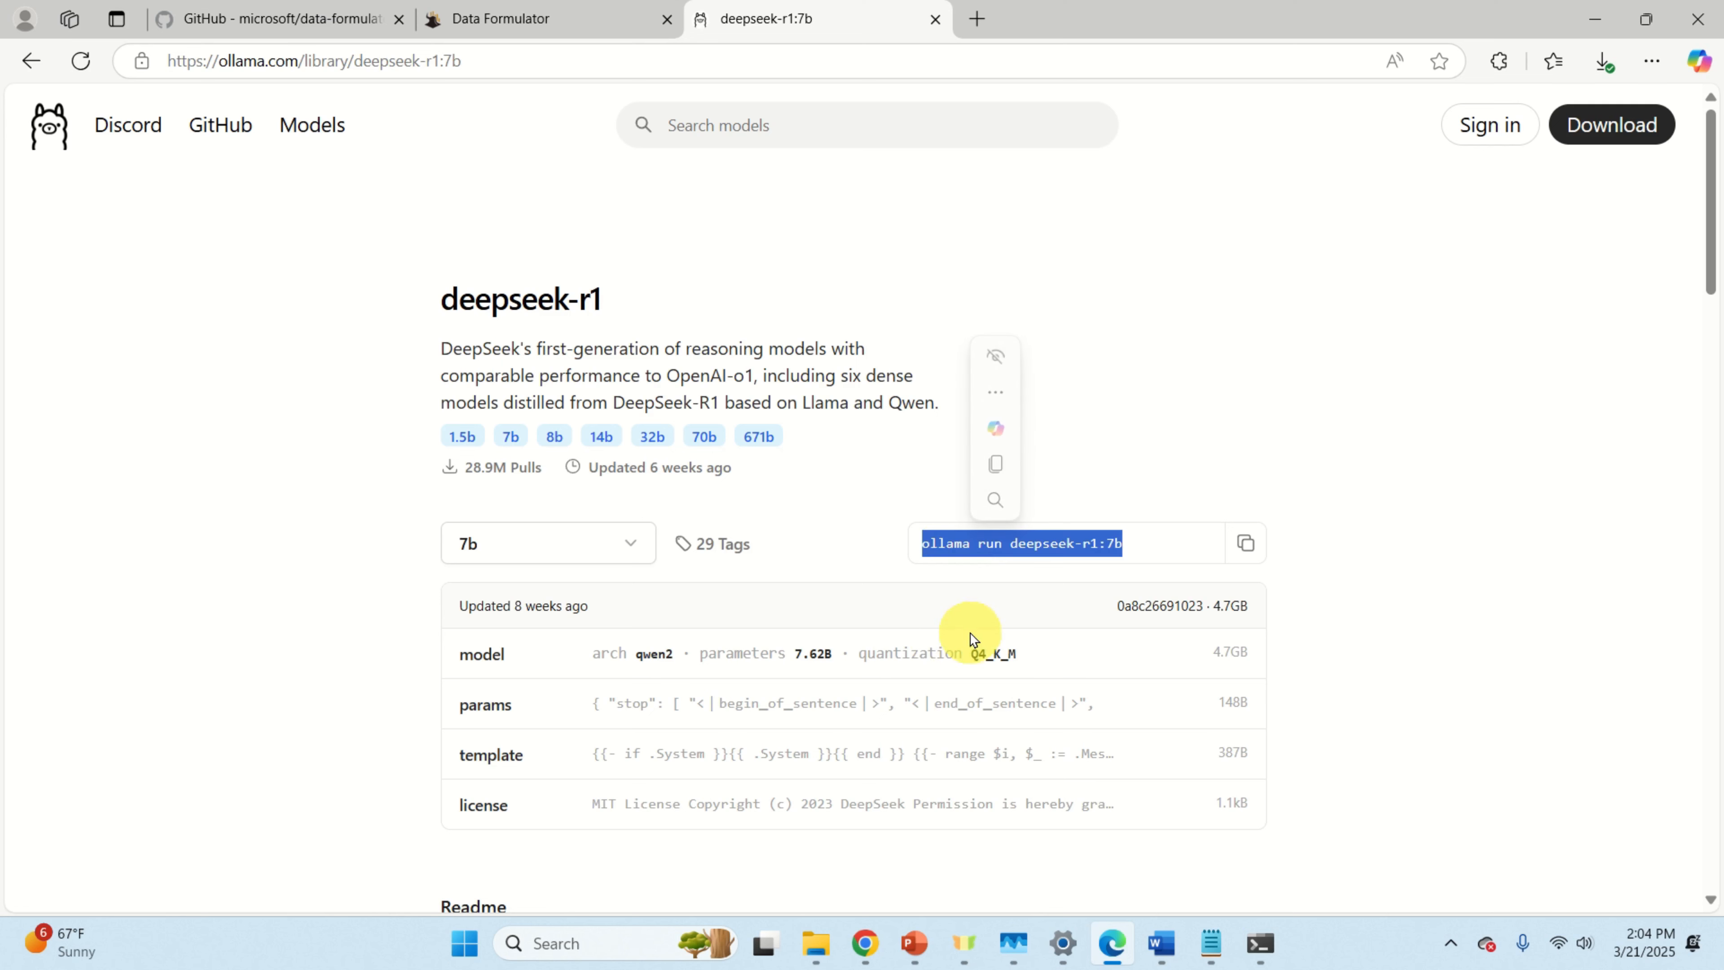
click(1247, 547)
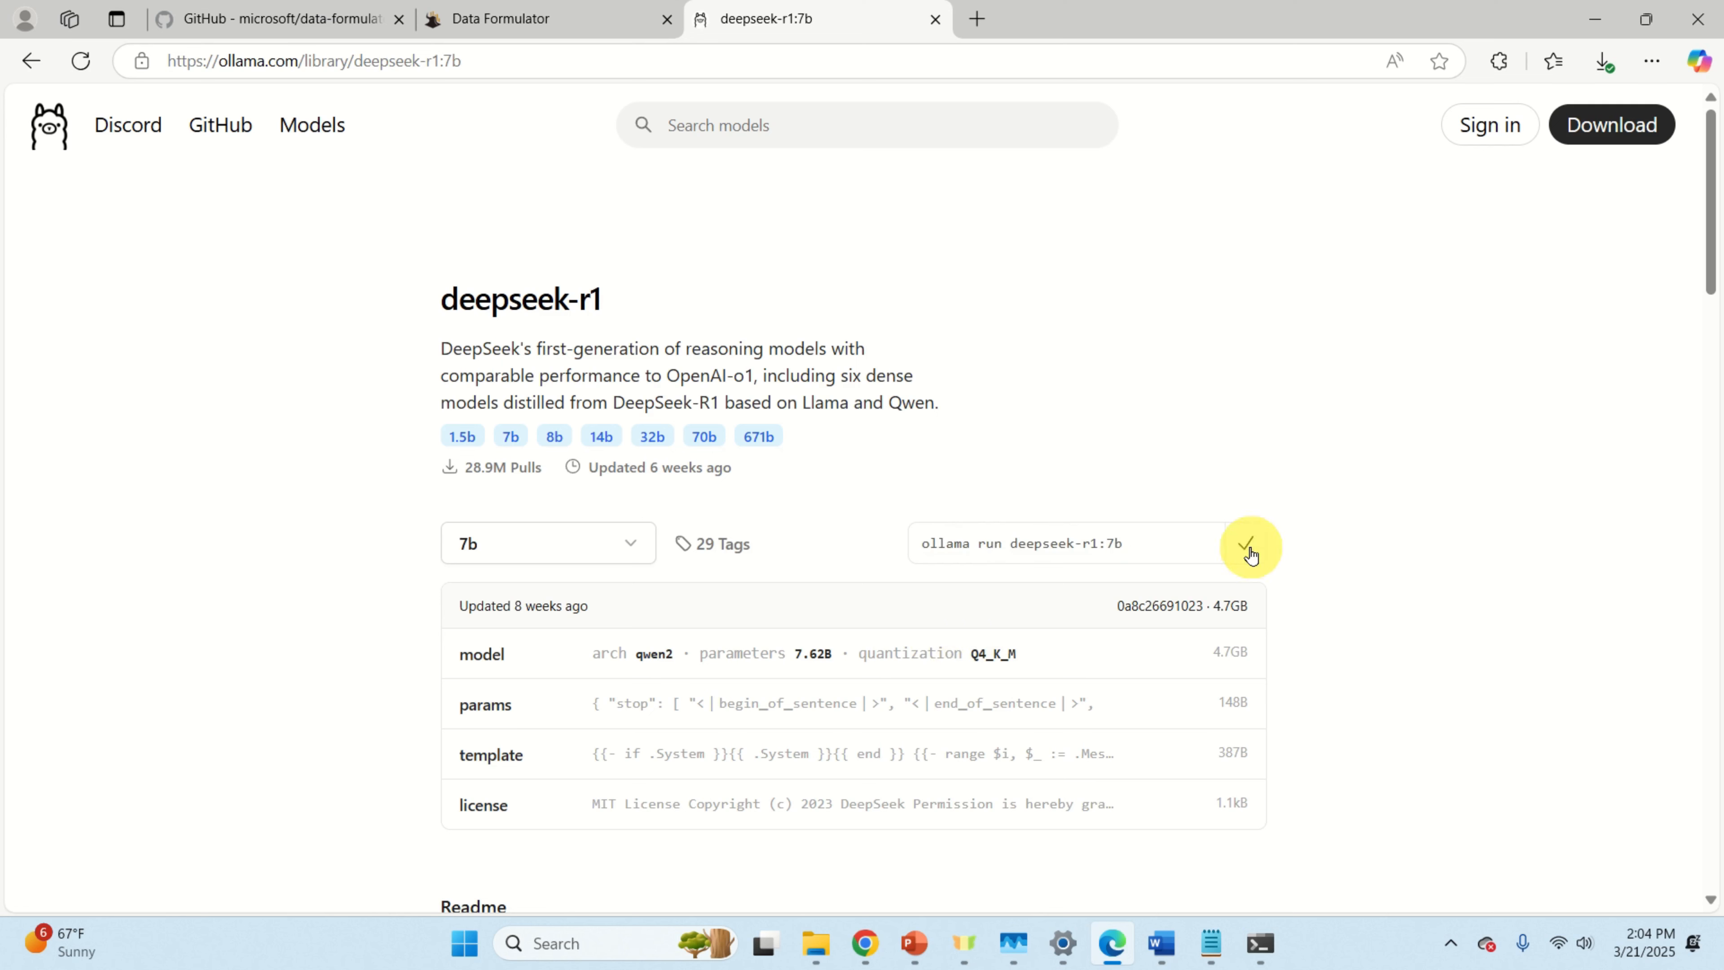
click(1260, 942)
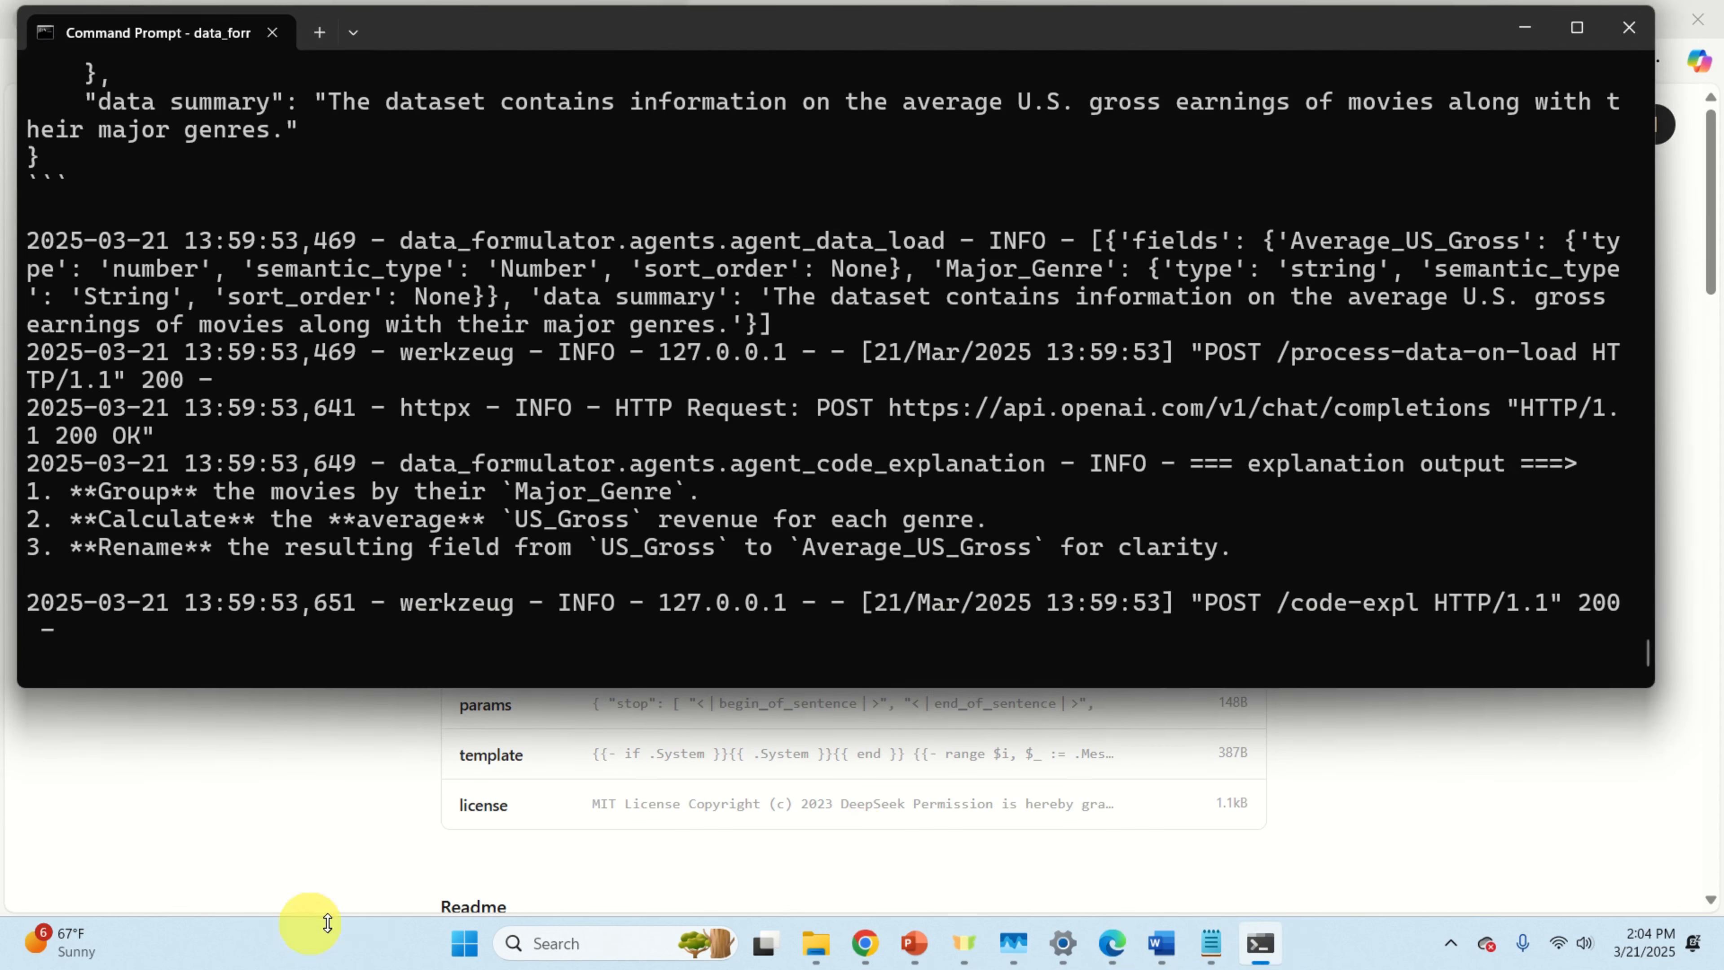
Step: Open a new Command Prompt and edit the pasted command into 'ollama pull deepseek-r1:7b'
click(466, 943)
text(comma)
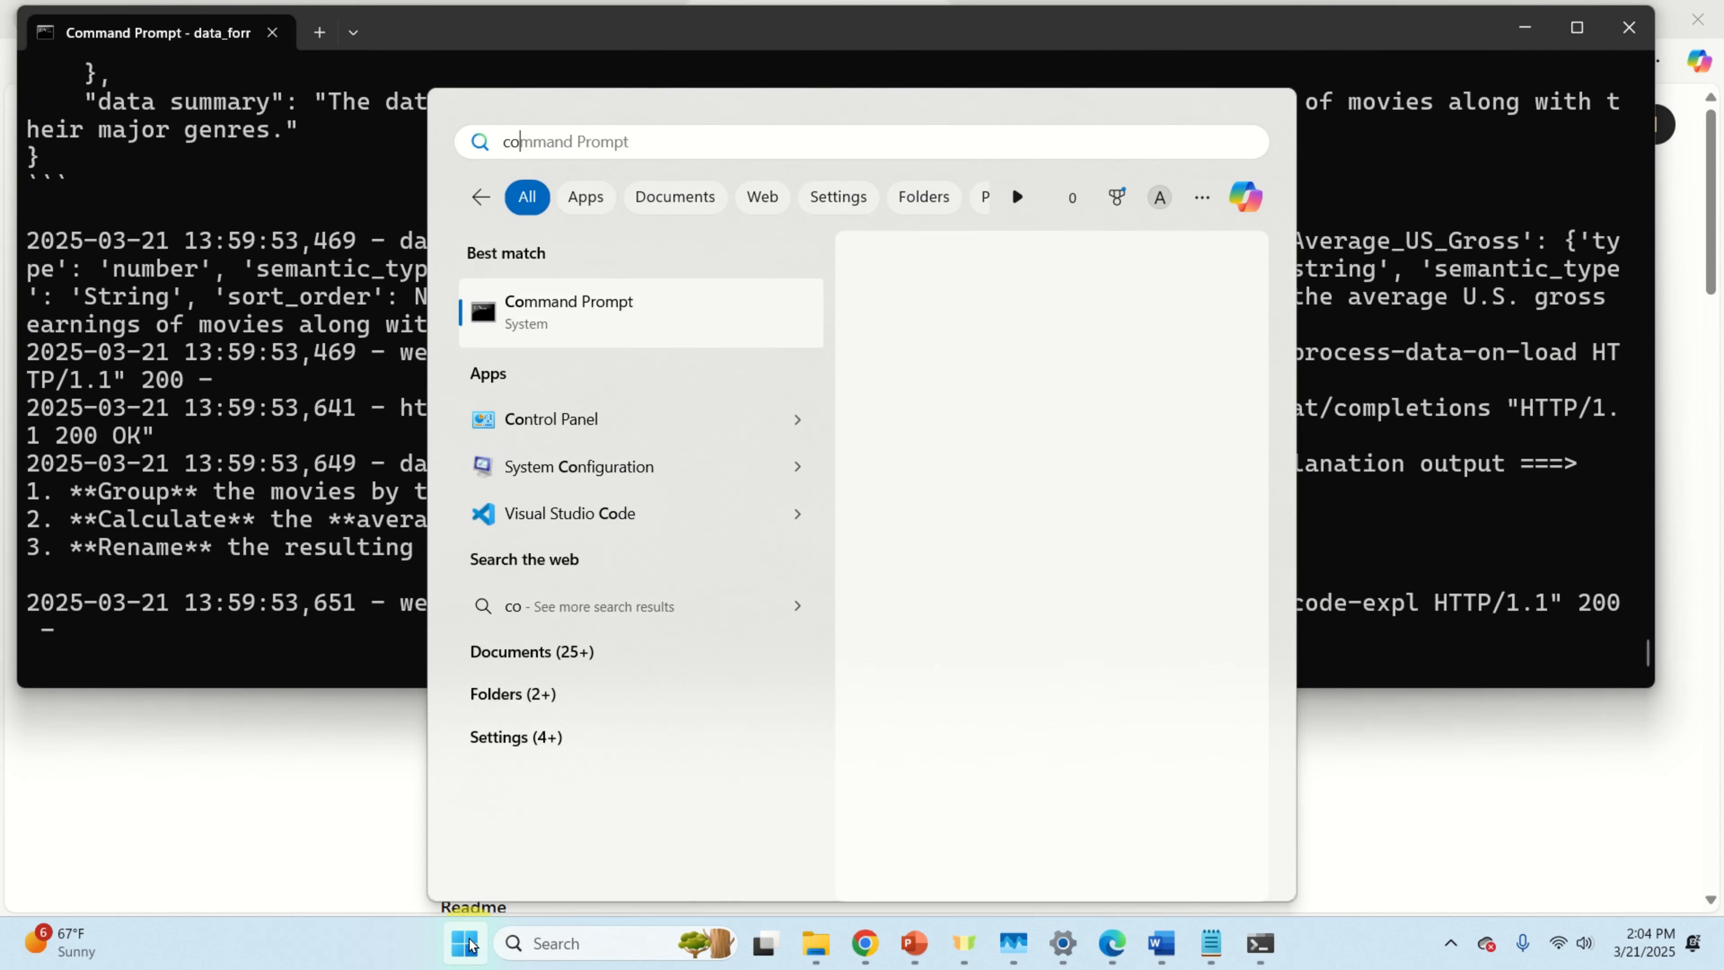
key(Return)
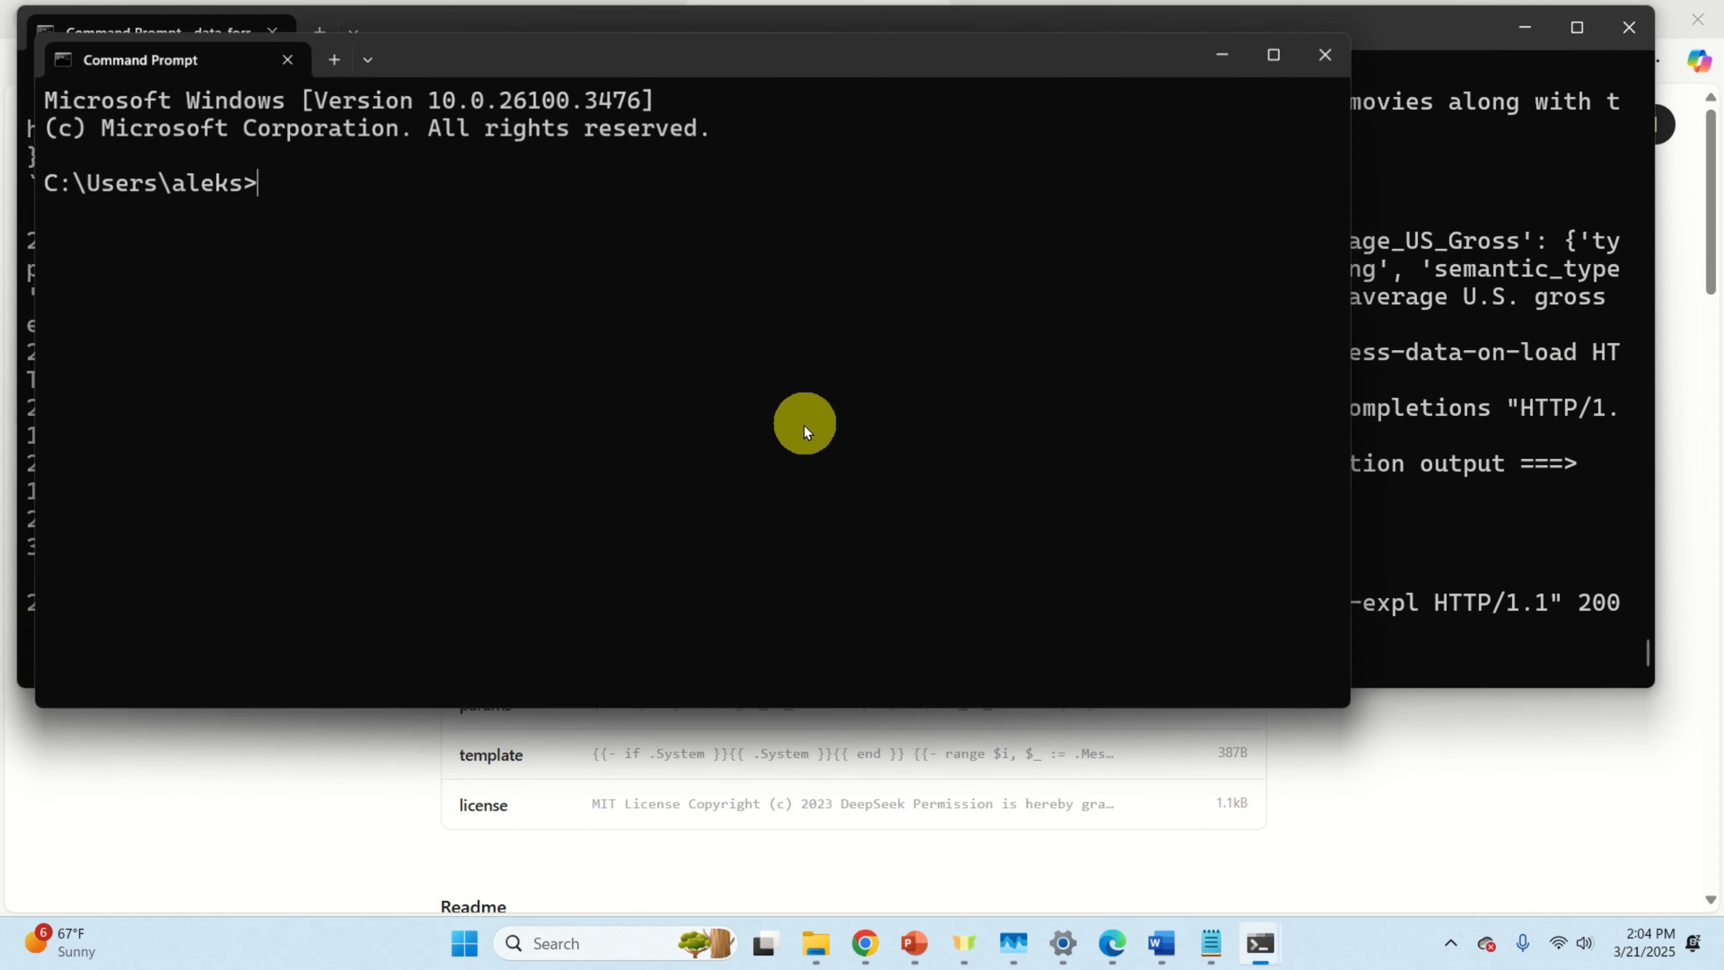
key(ctrl+v)
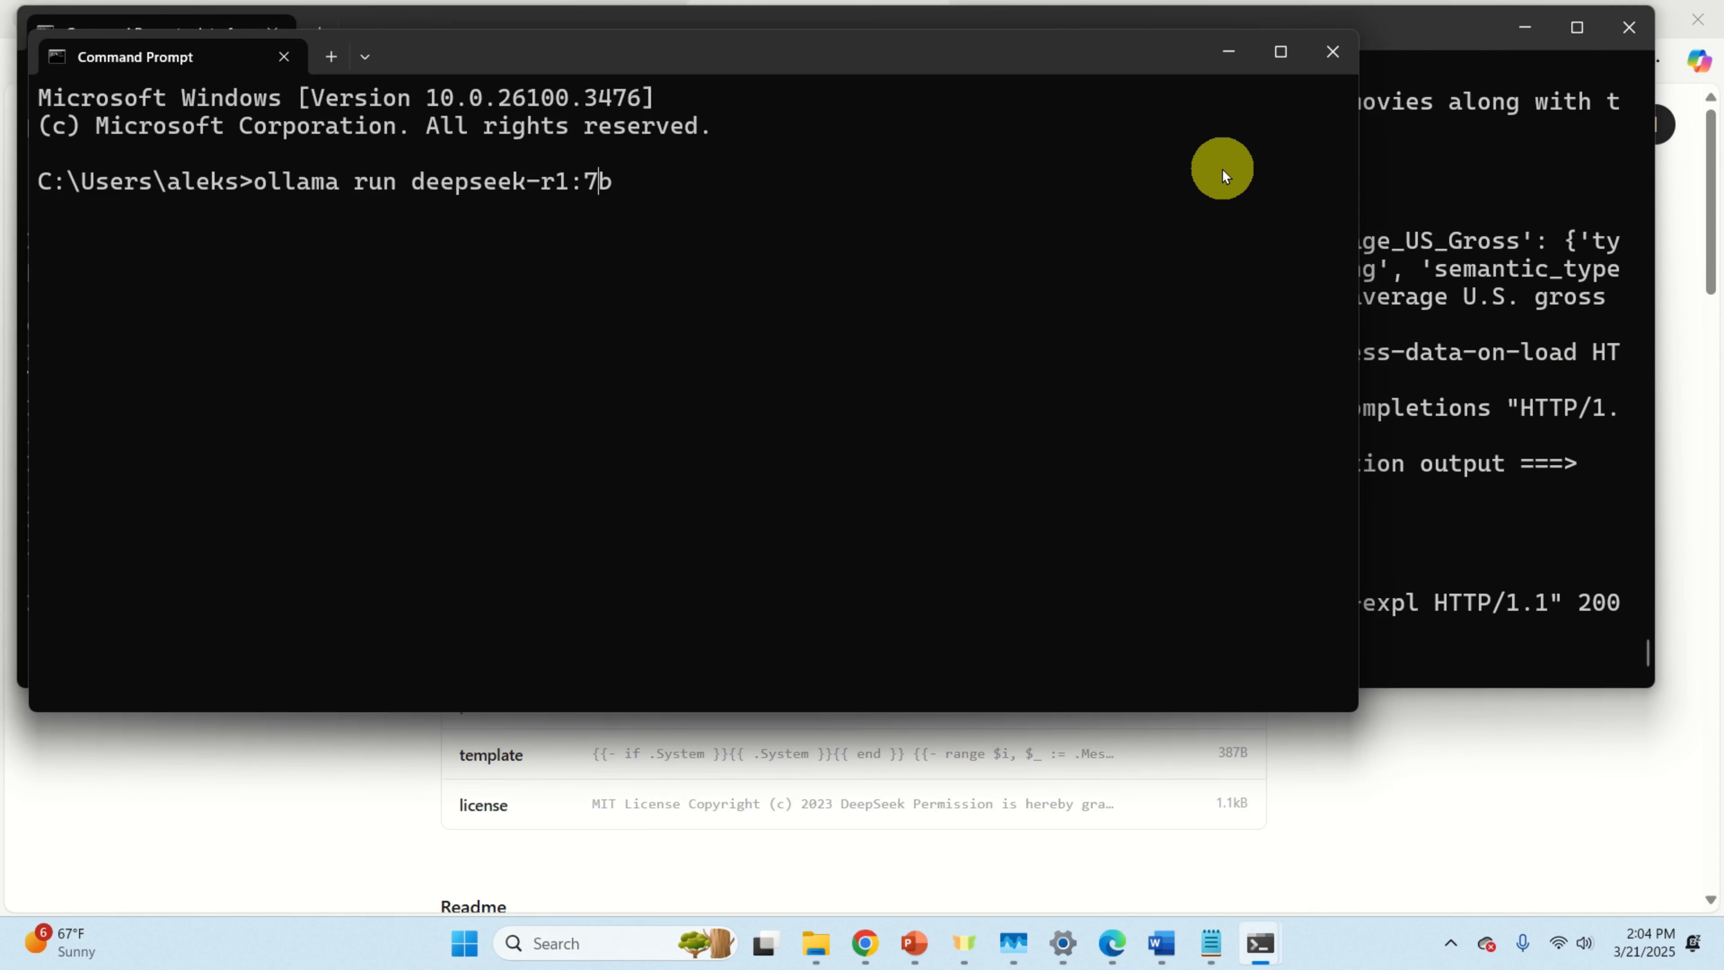
key(Left)
key(Left)
key(Left)
key(Left)
key(Left)
key(Left)
key(Left)
key(Left)
key(Left)
key(Left)
key(Left)
key(Left)
key(Left)
key(Left)
key(BackSpace)
key(BackSpace)
key(BackSpace)
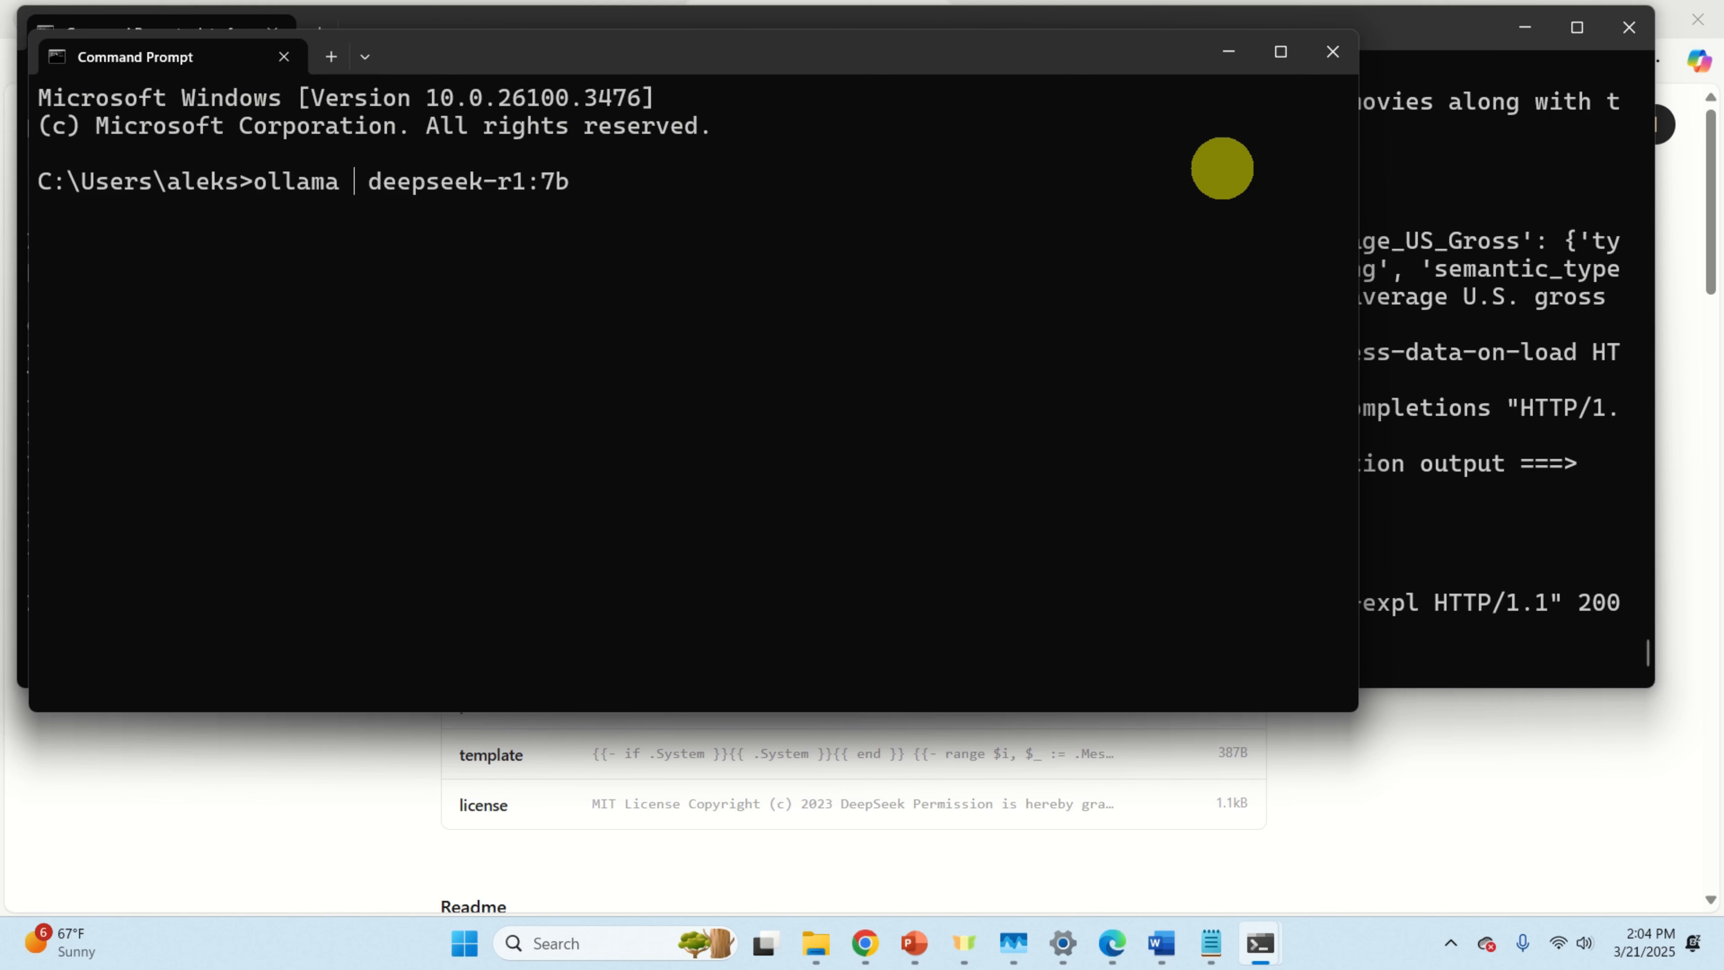
text(pull)
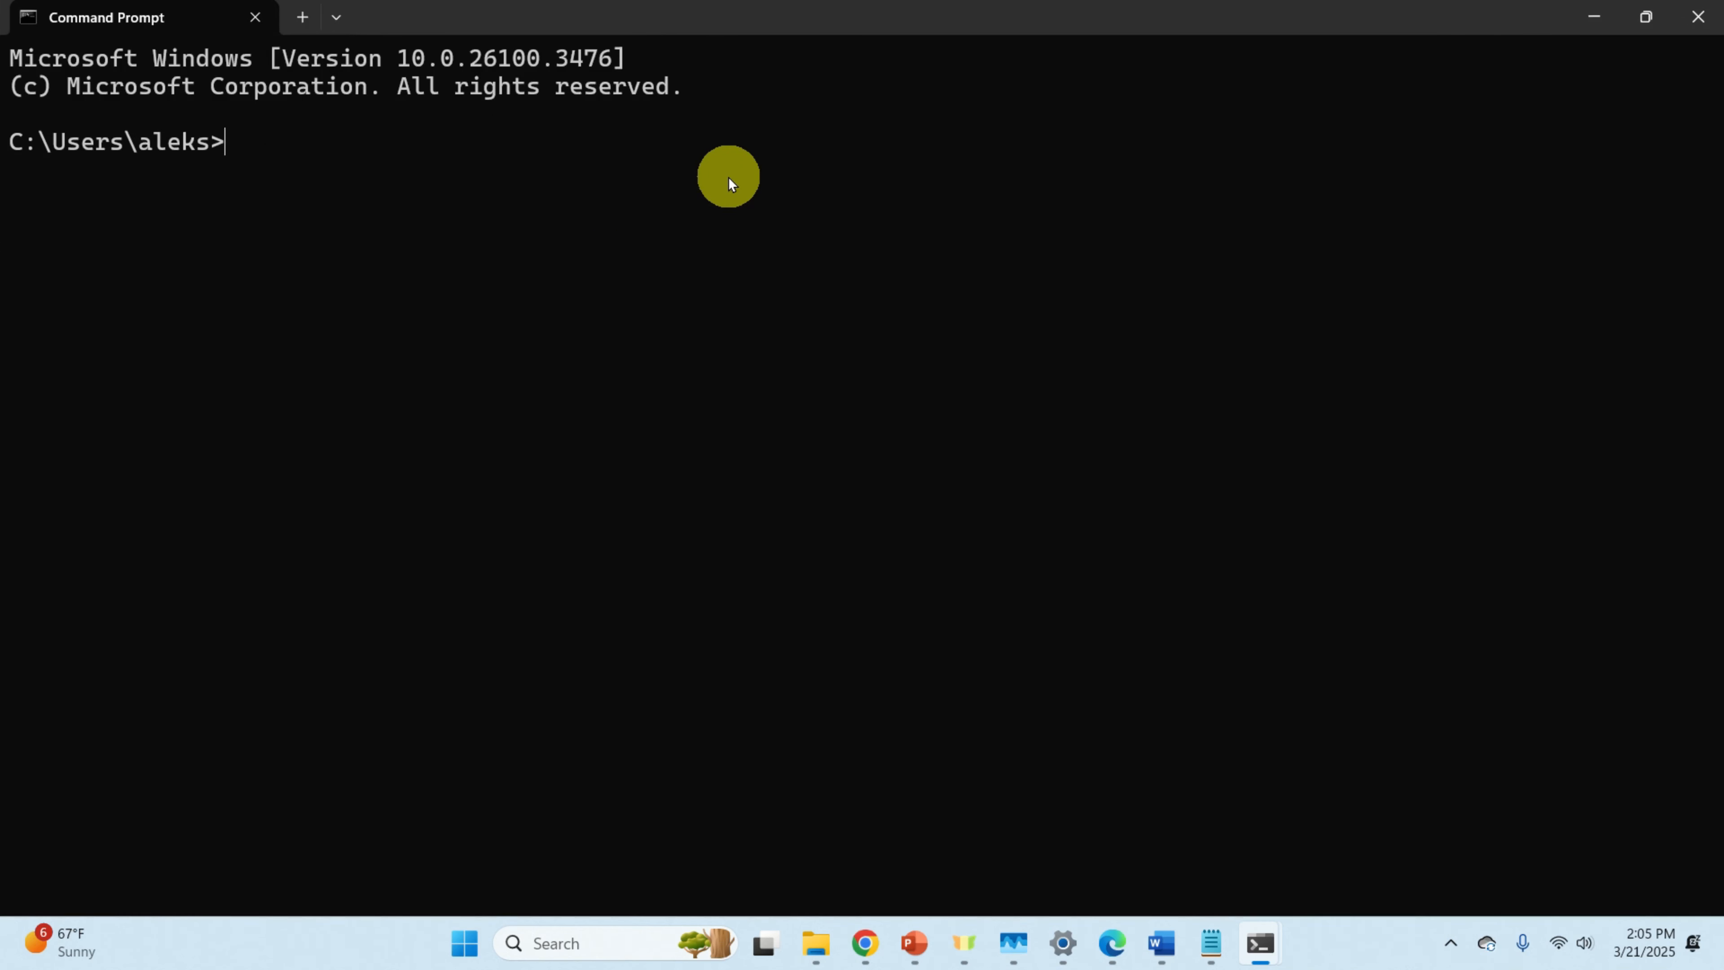
Step: Run 'ollama list' to show the installed models, then go back to the browser
text(ollama lius)
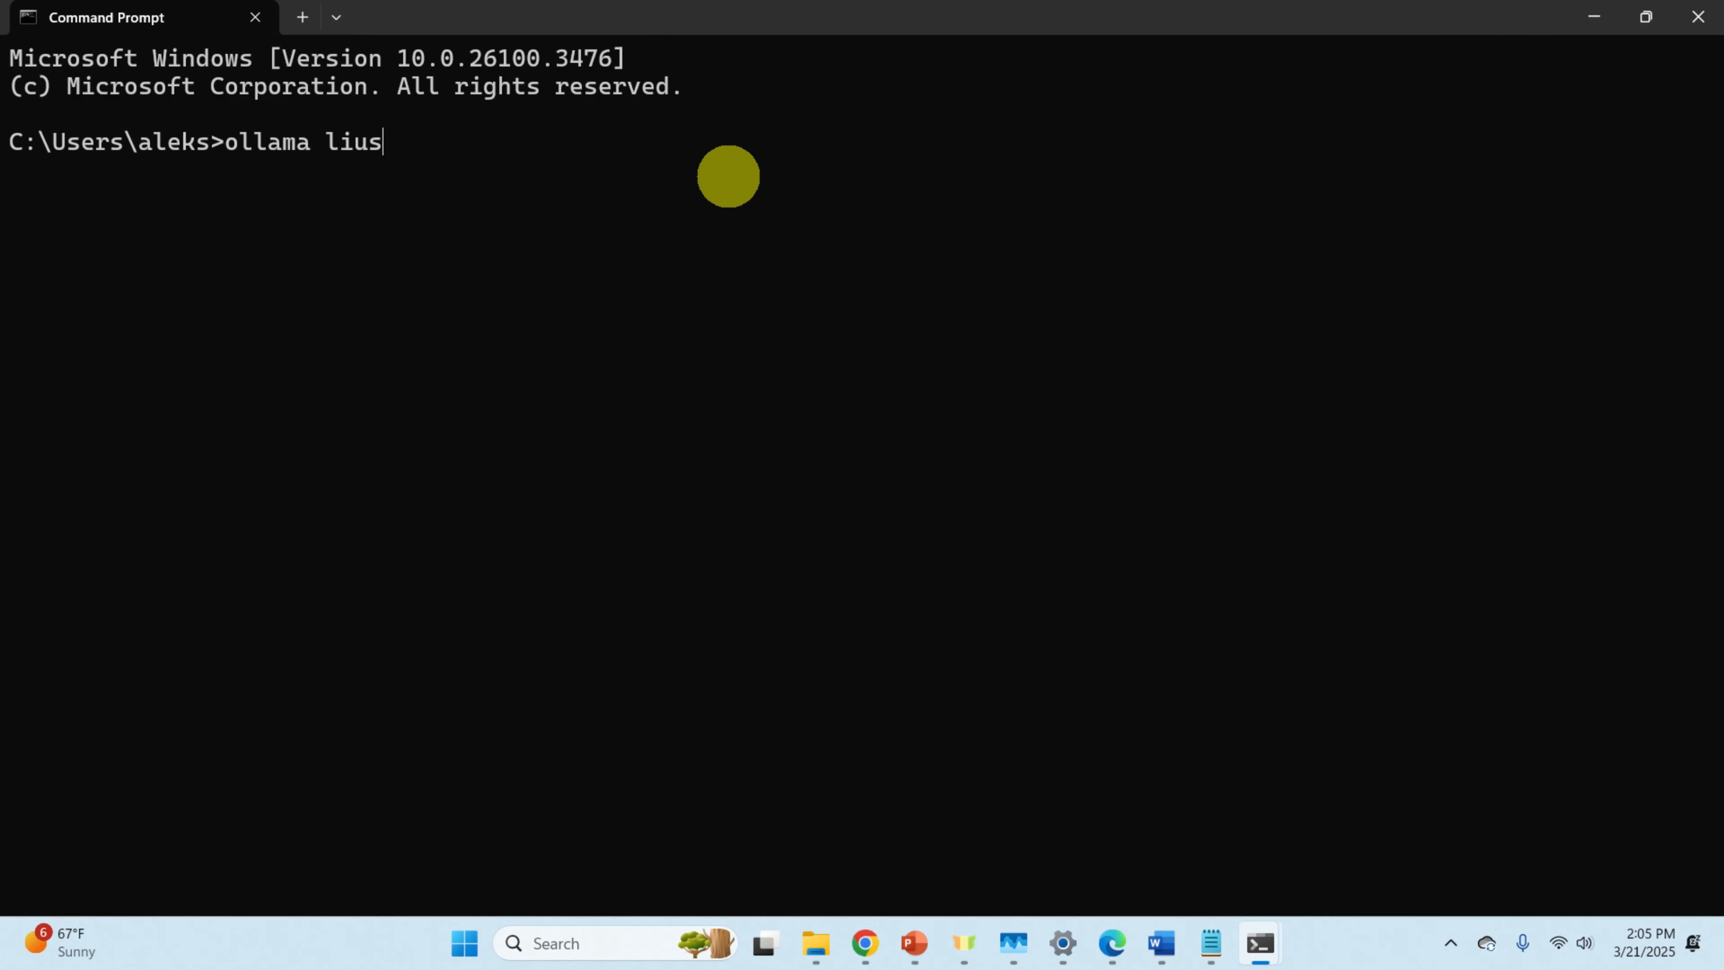
key(BackSpace)
key(BackSpace)
text(st)
key(Return)
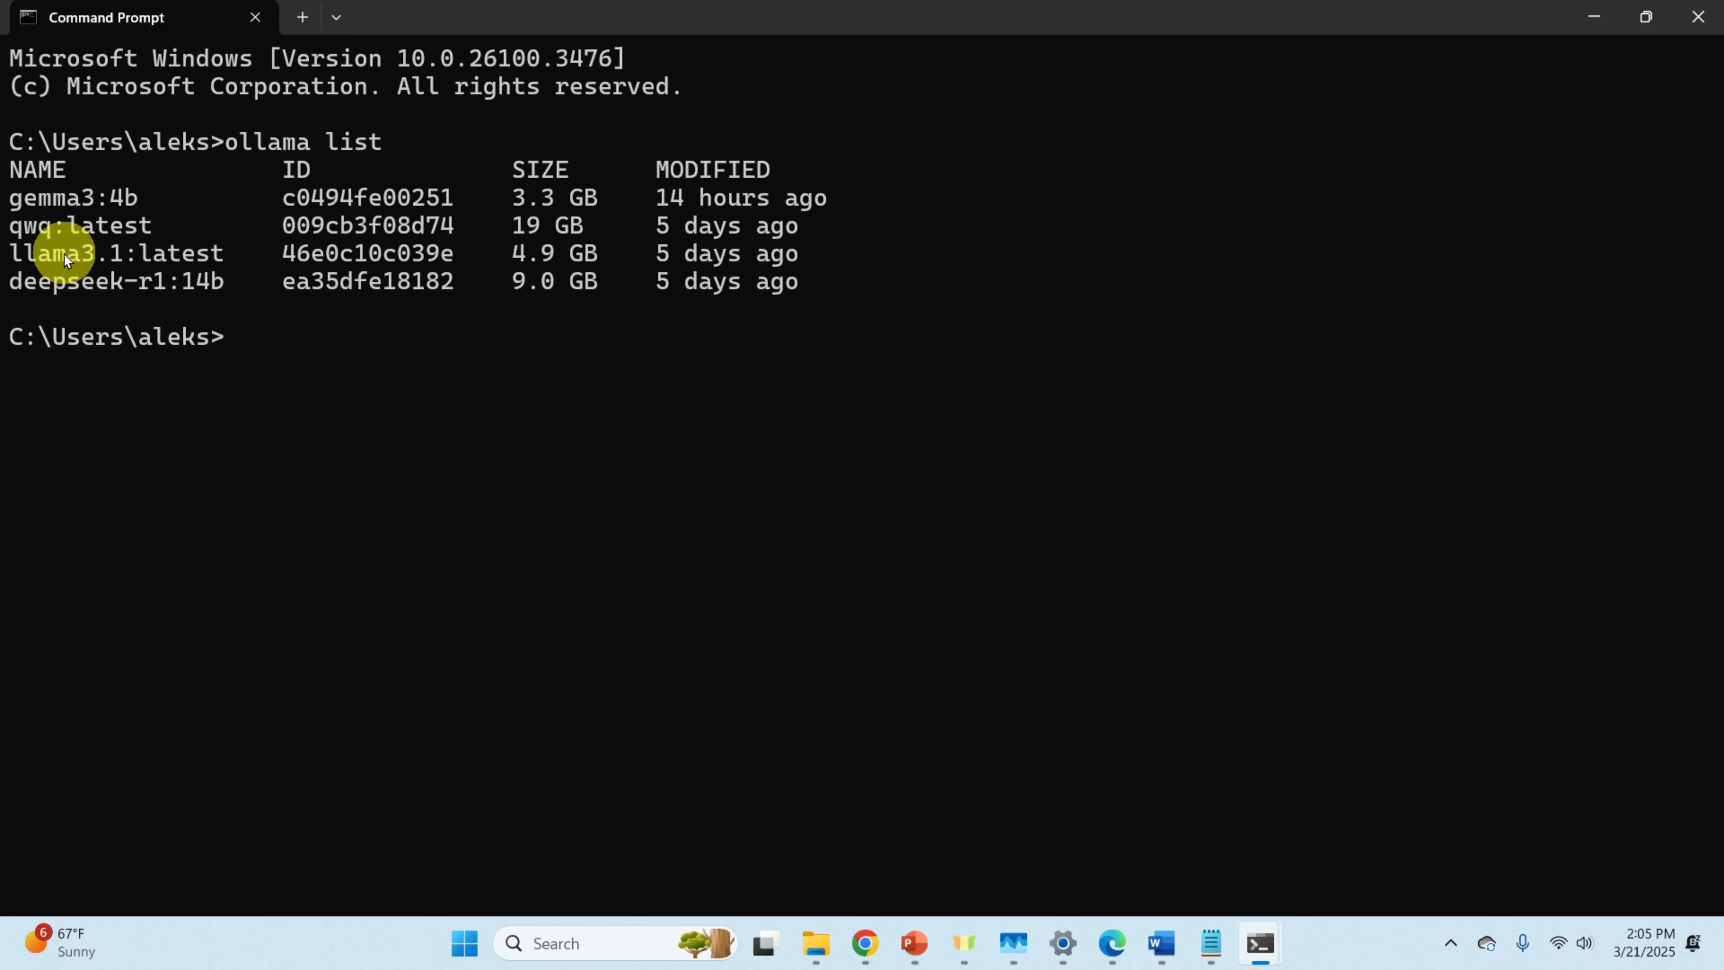
click(1113, 944)
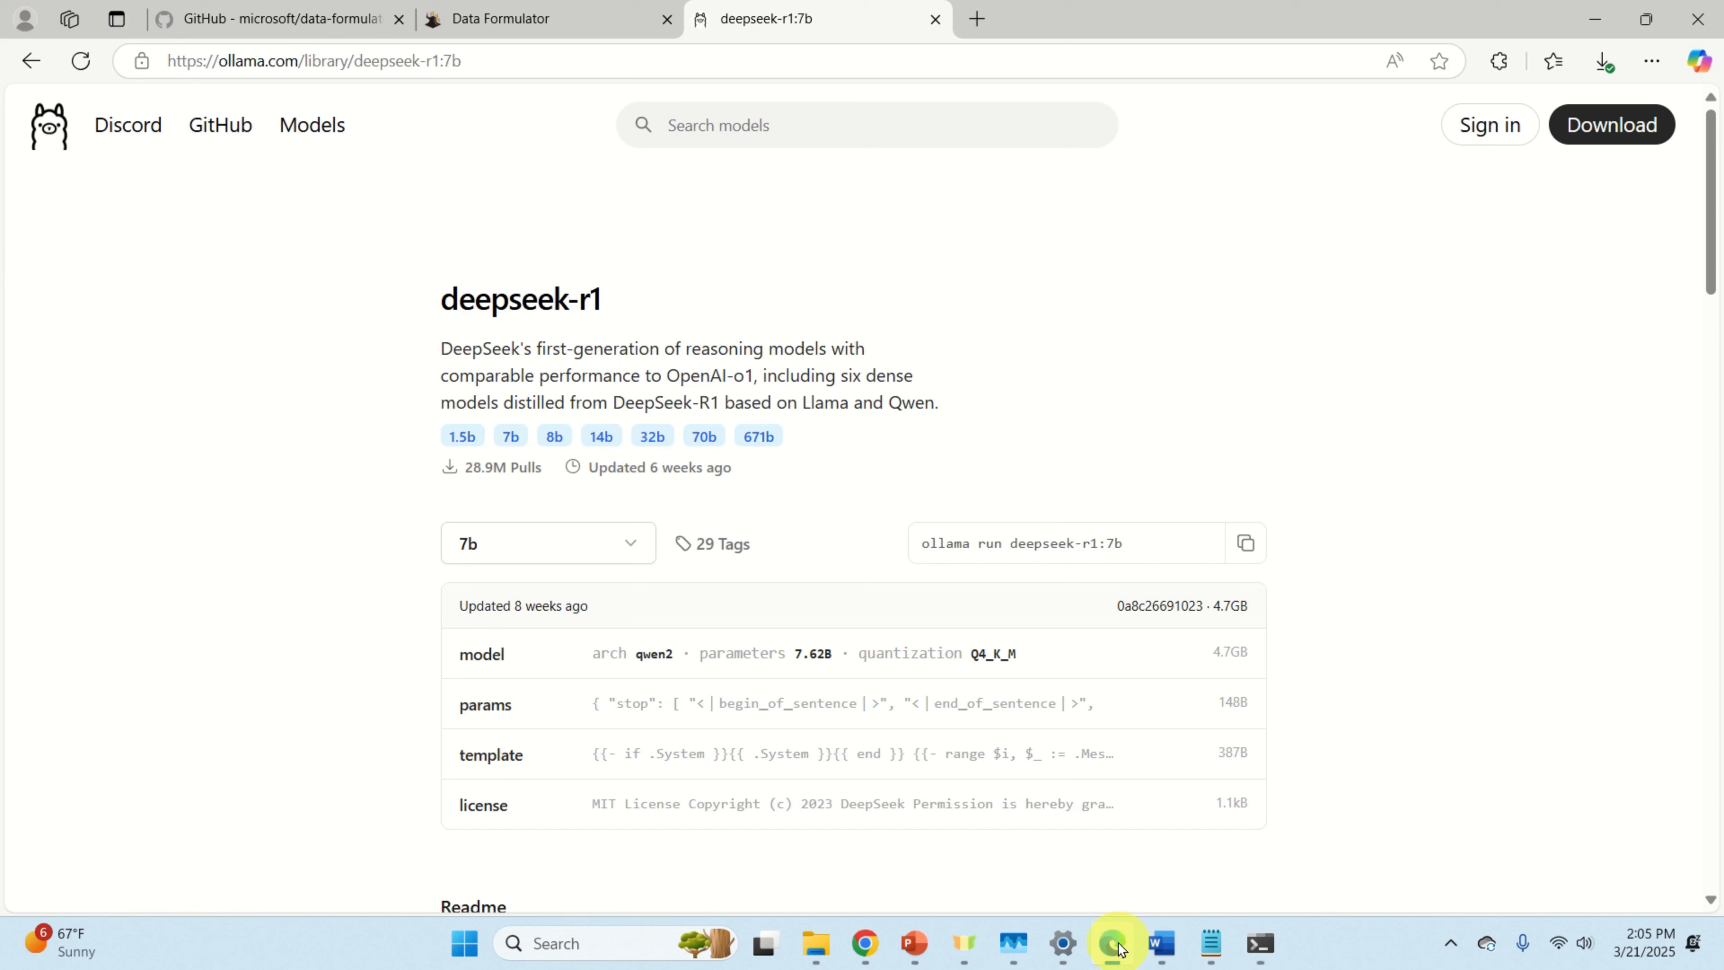
click(515, 20)
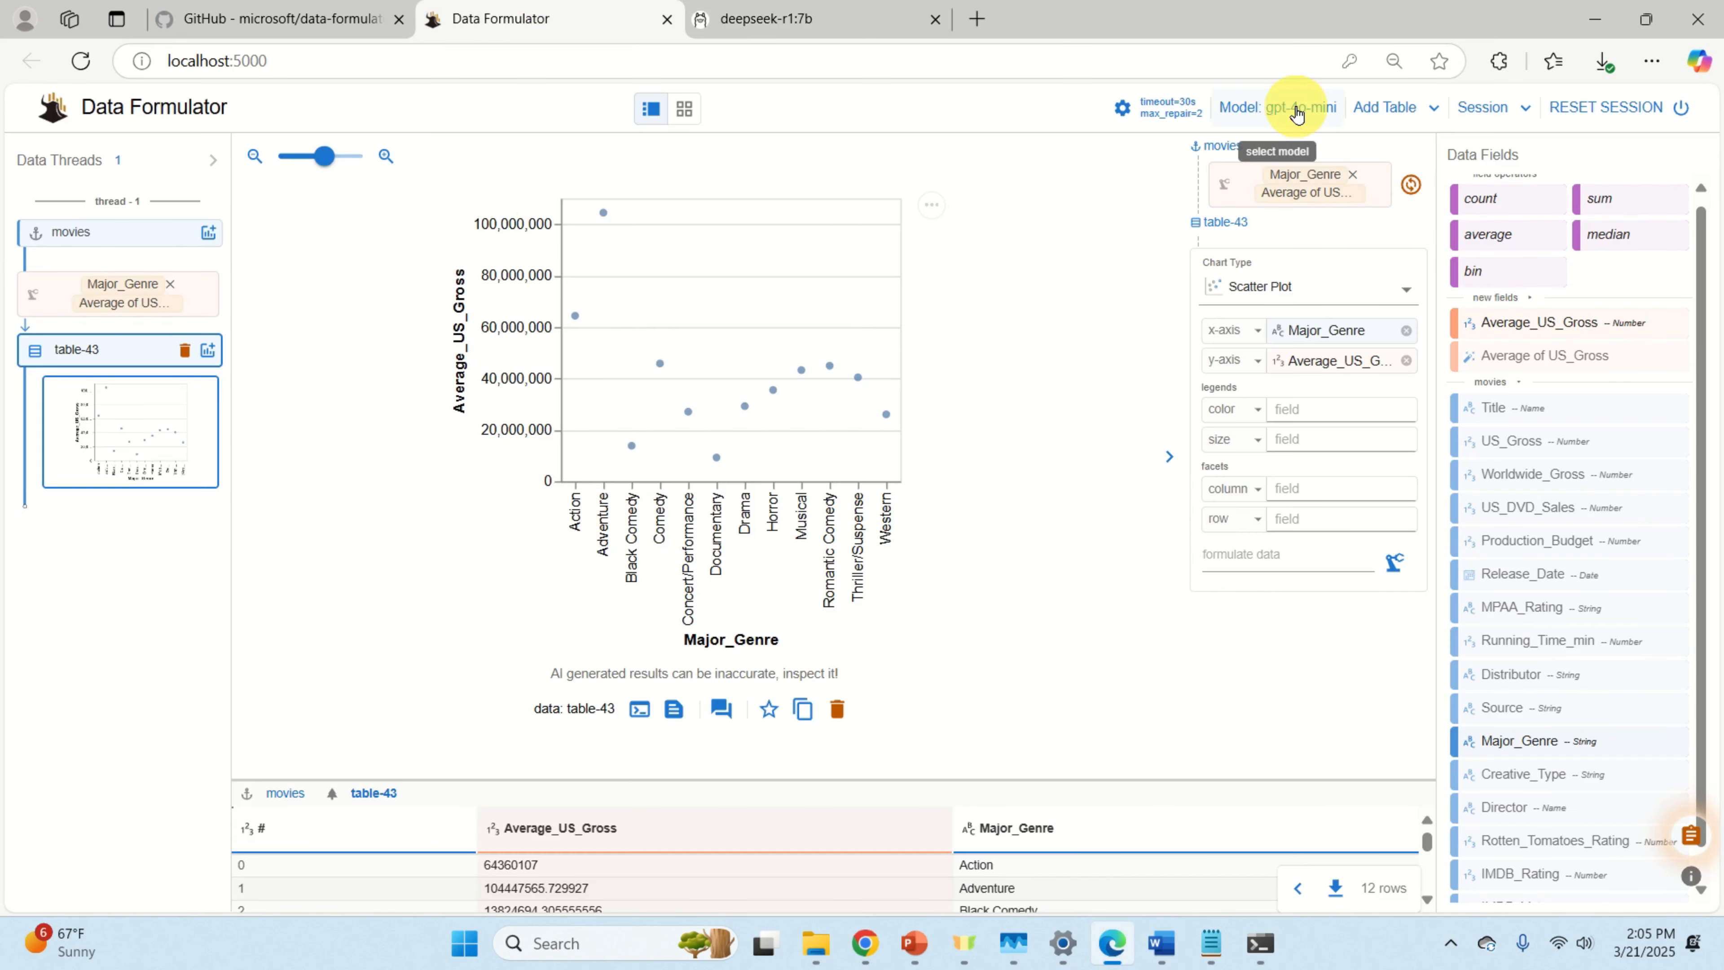
click(1296, 108)
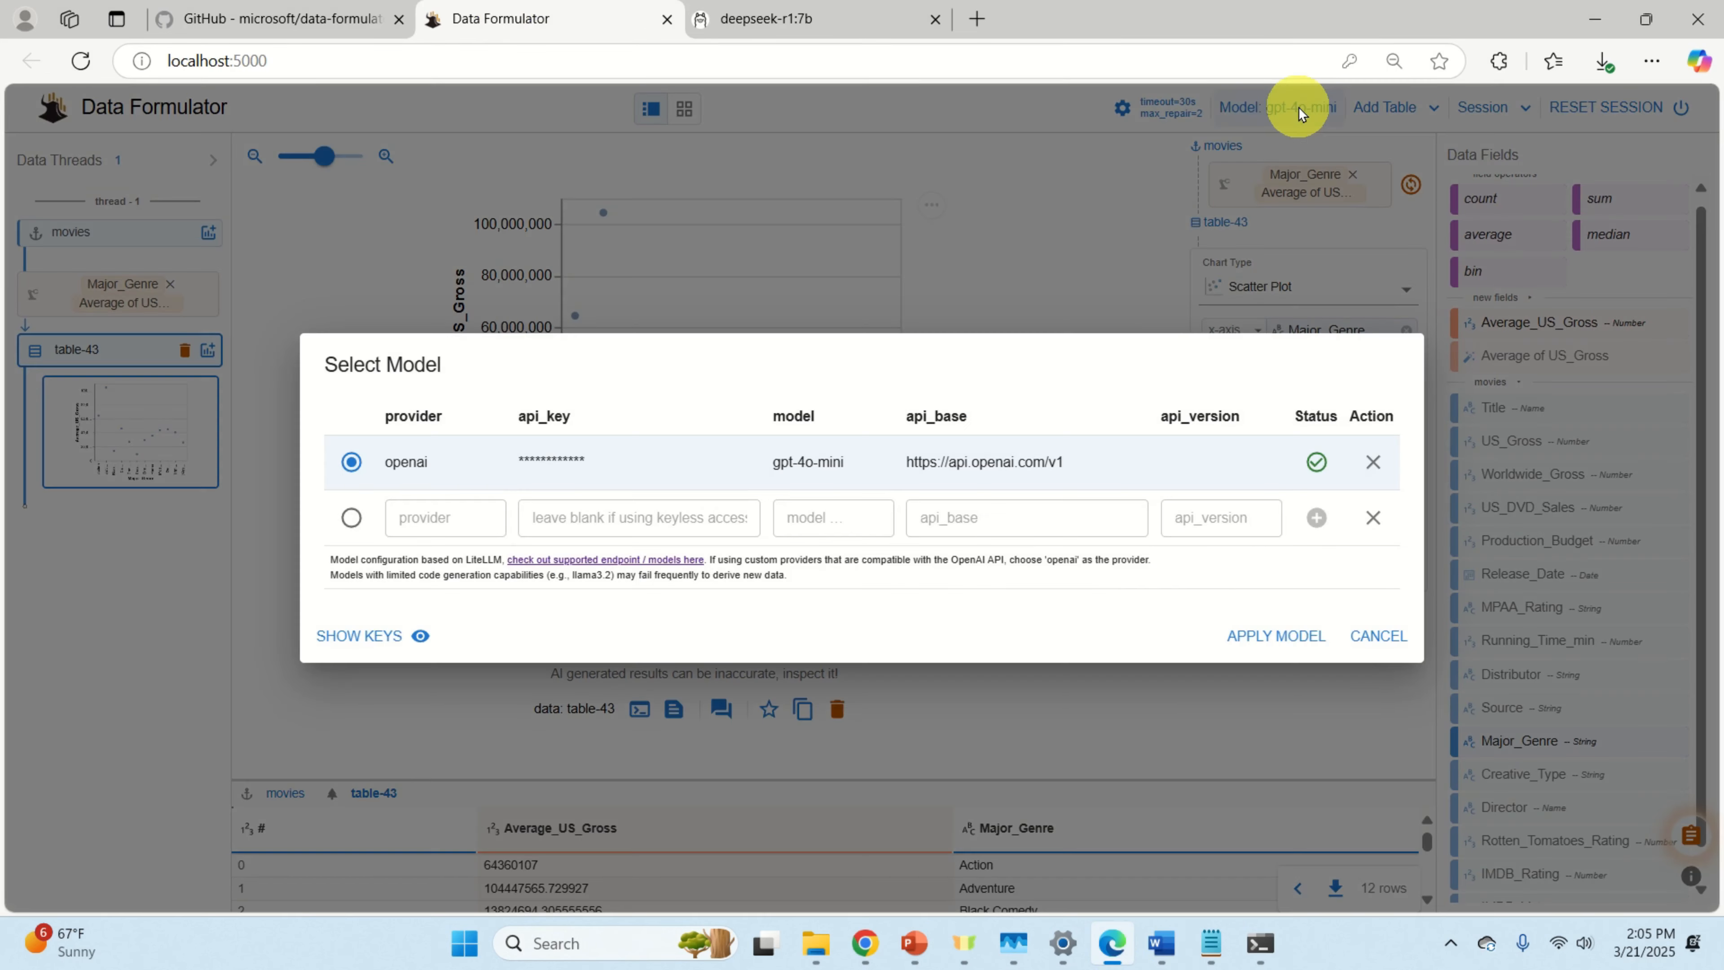
click(351, 518)
click(429, 515)
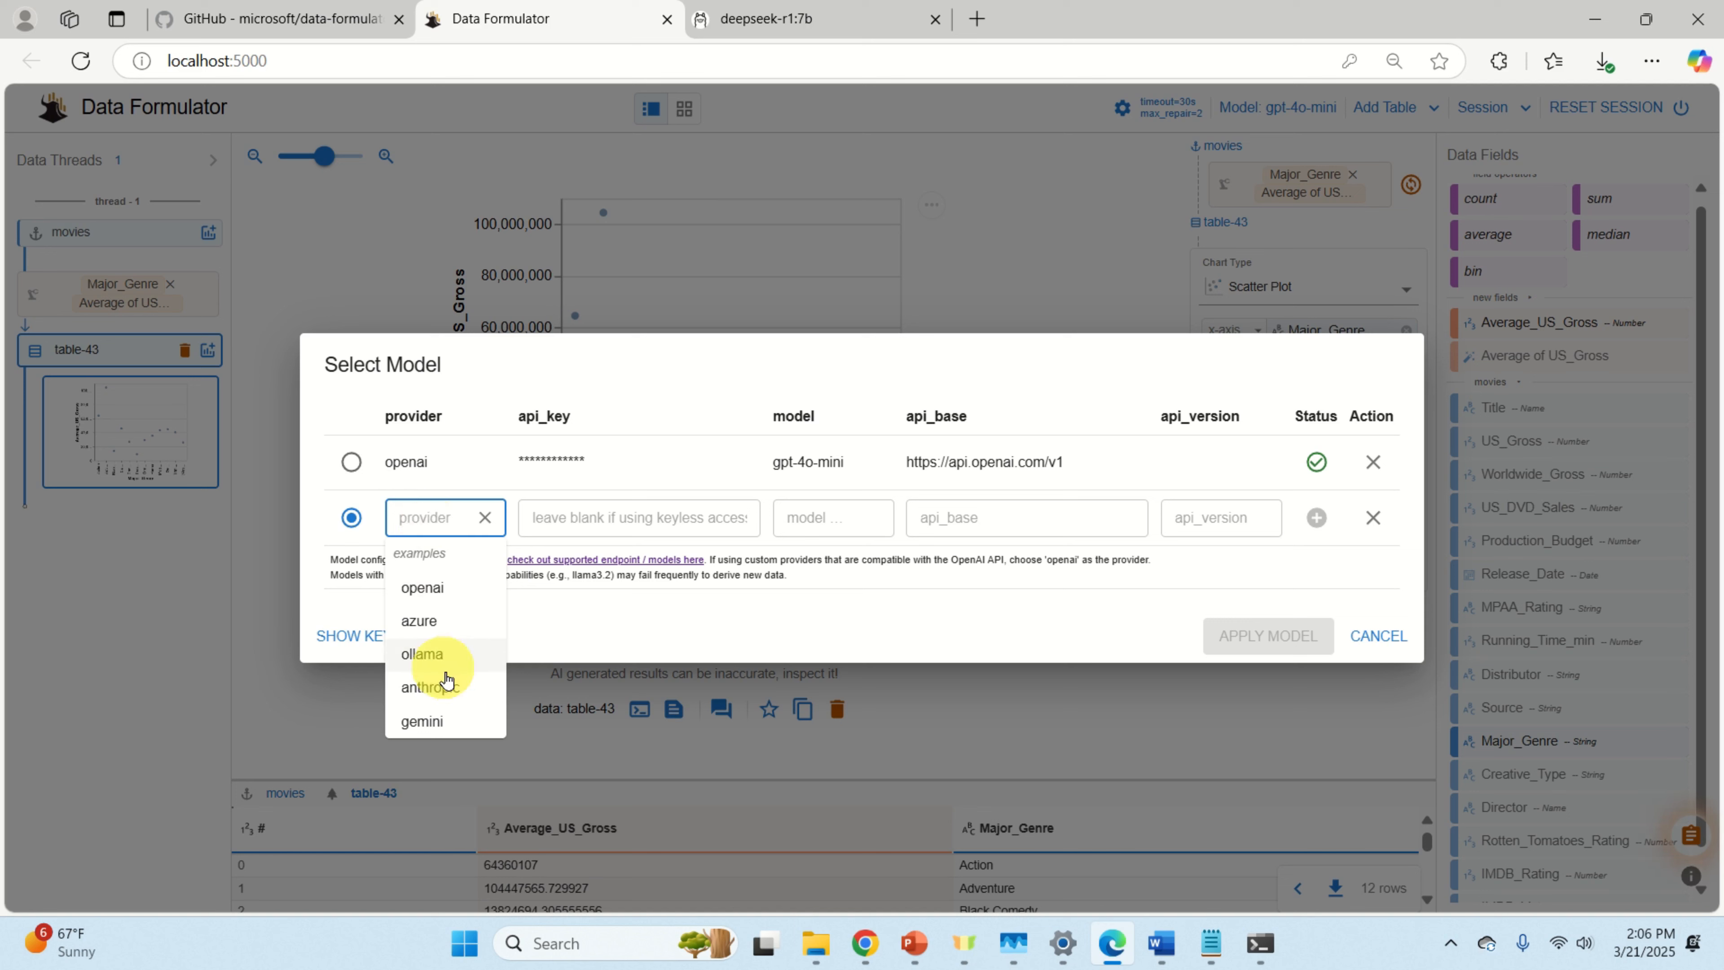
click(440, 656)
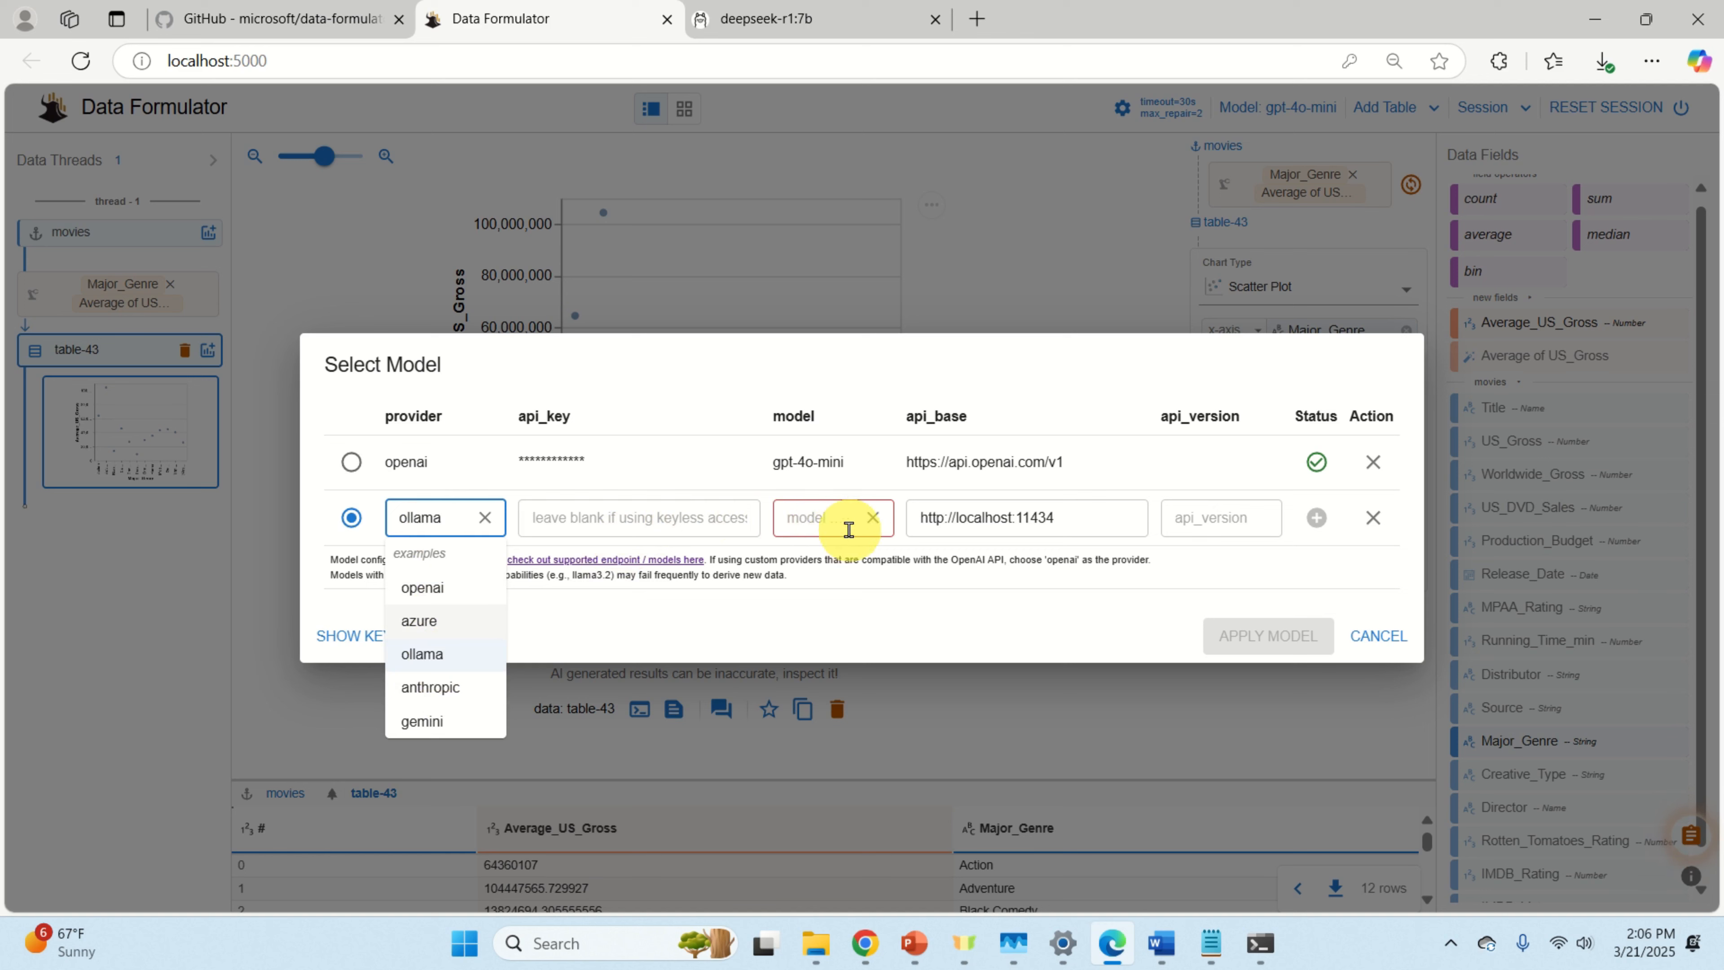
click(826, 529)
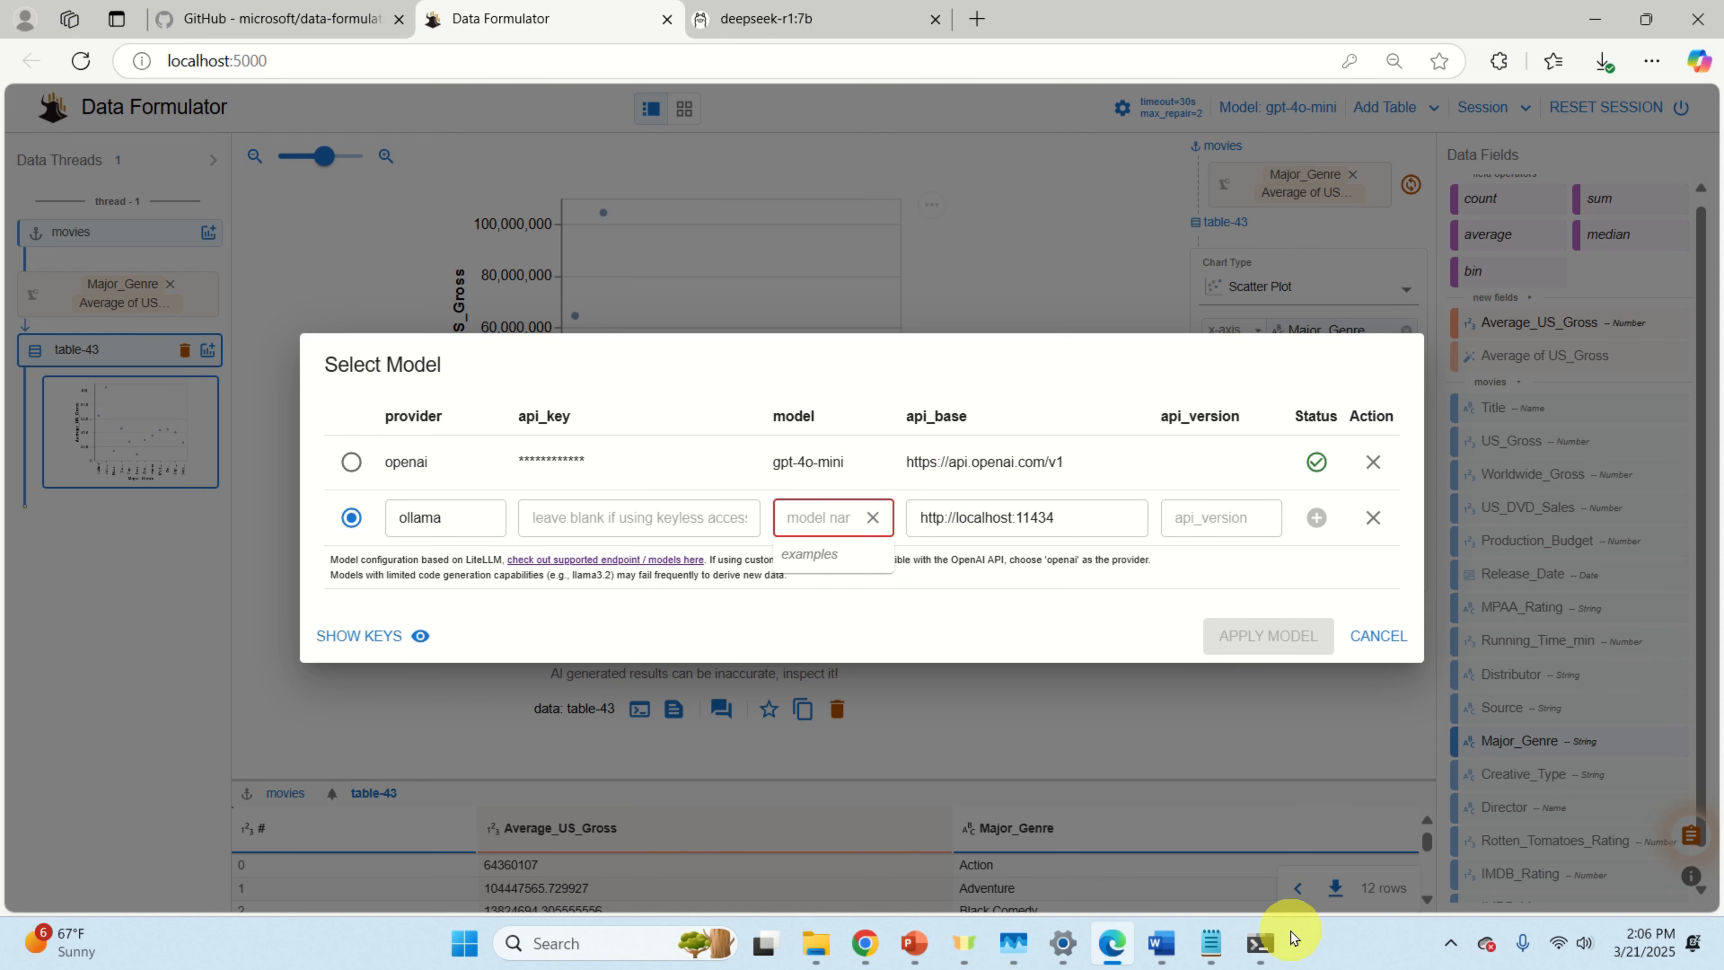
Step: Select and copy 'gemma3:4b' from the ollama list output in Command Prompt
mouse_move(1269, 957)
click(1136, 753)
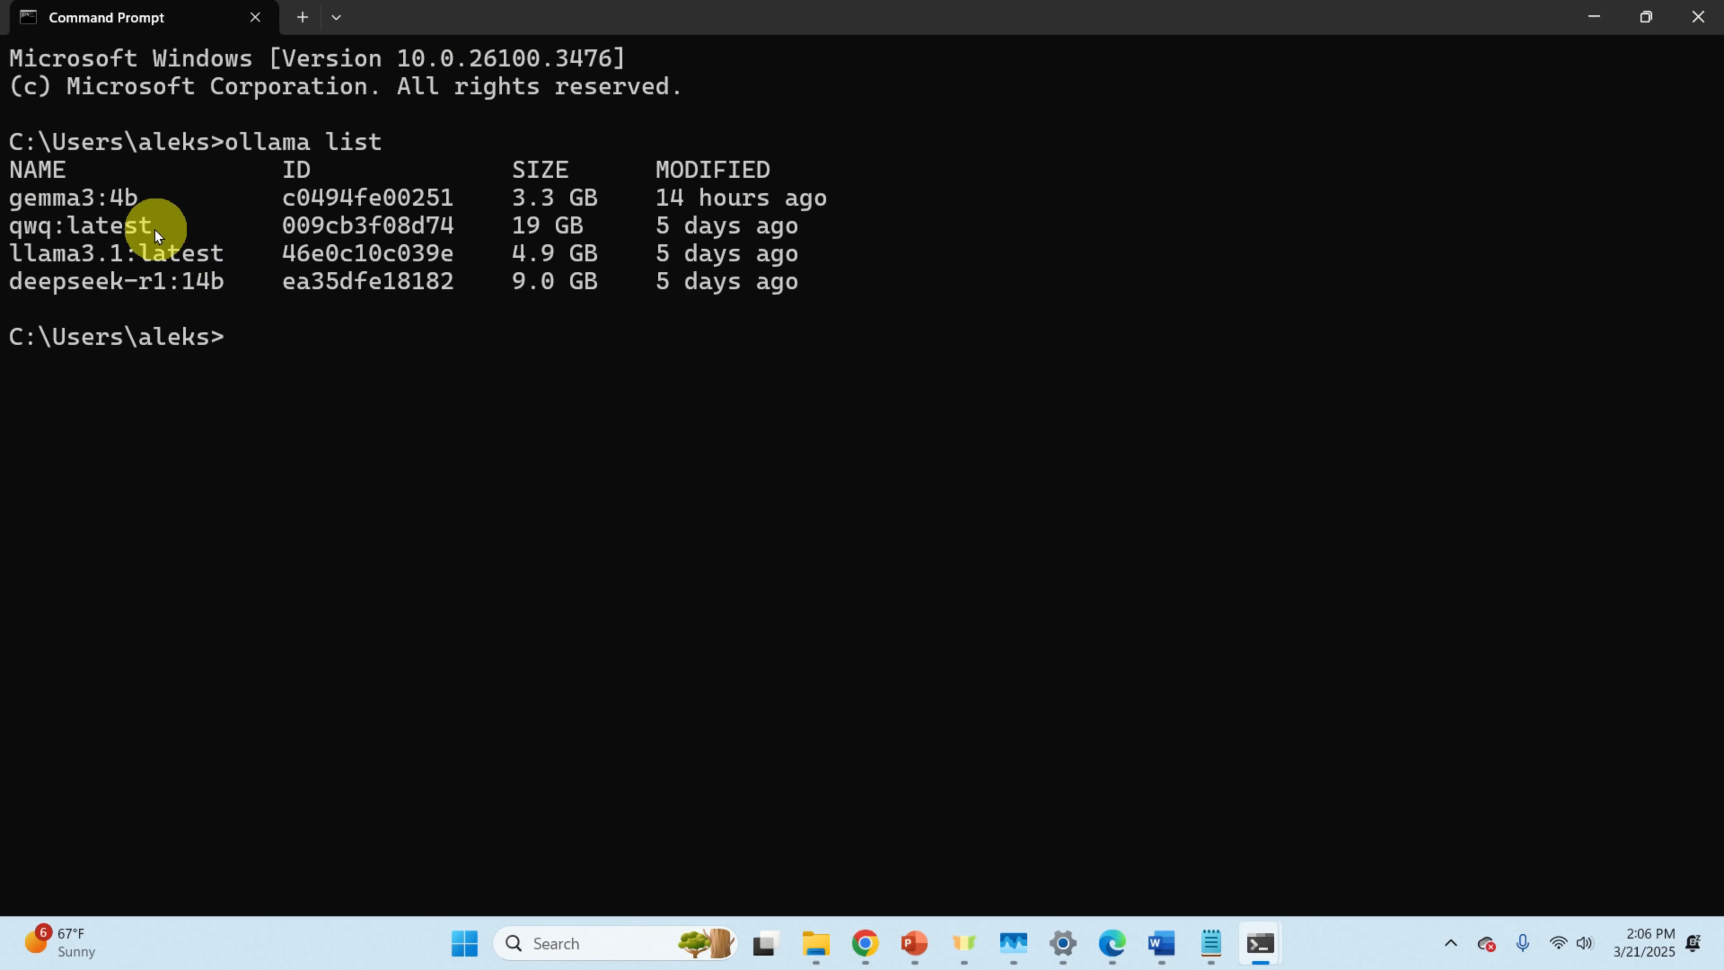
drag(134, 201, 8, 201)
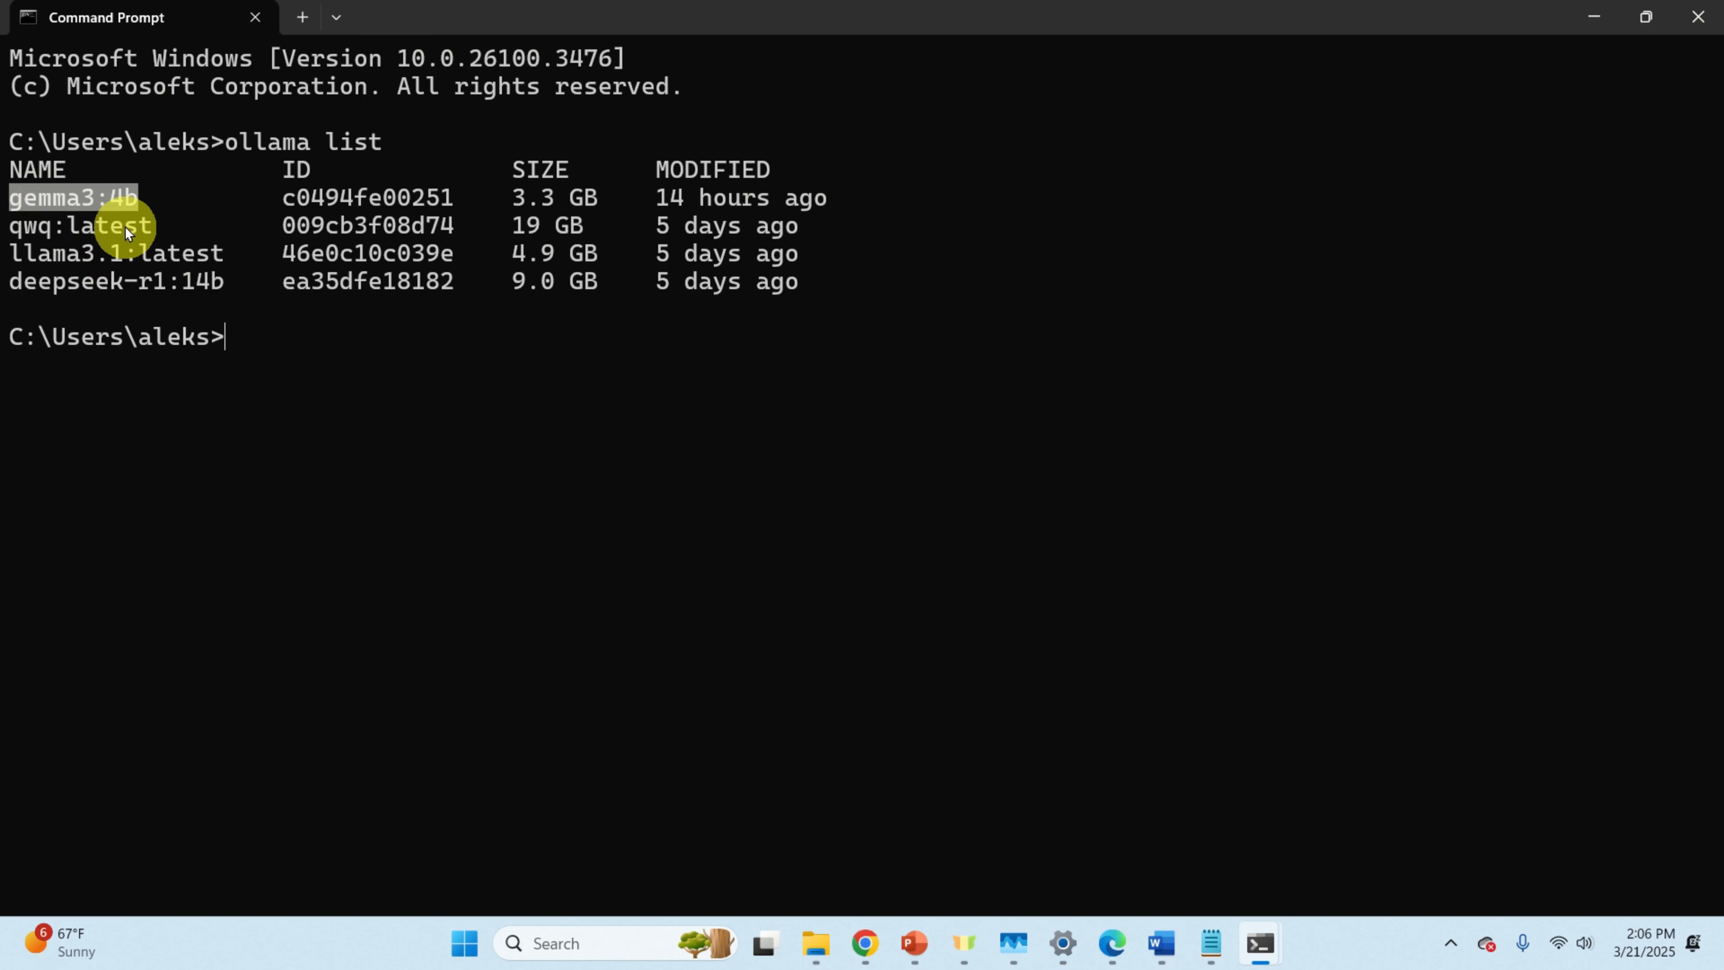
drag(126, 208, 14, 201)
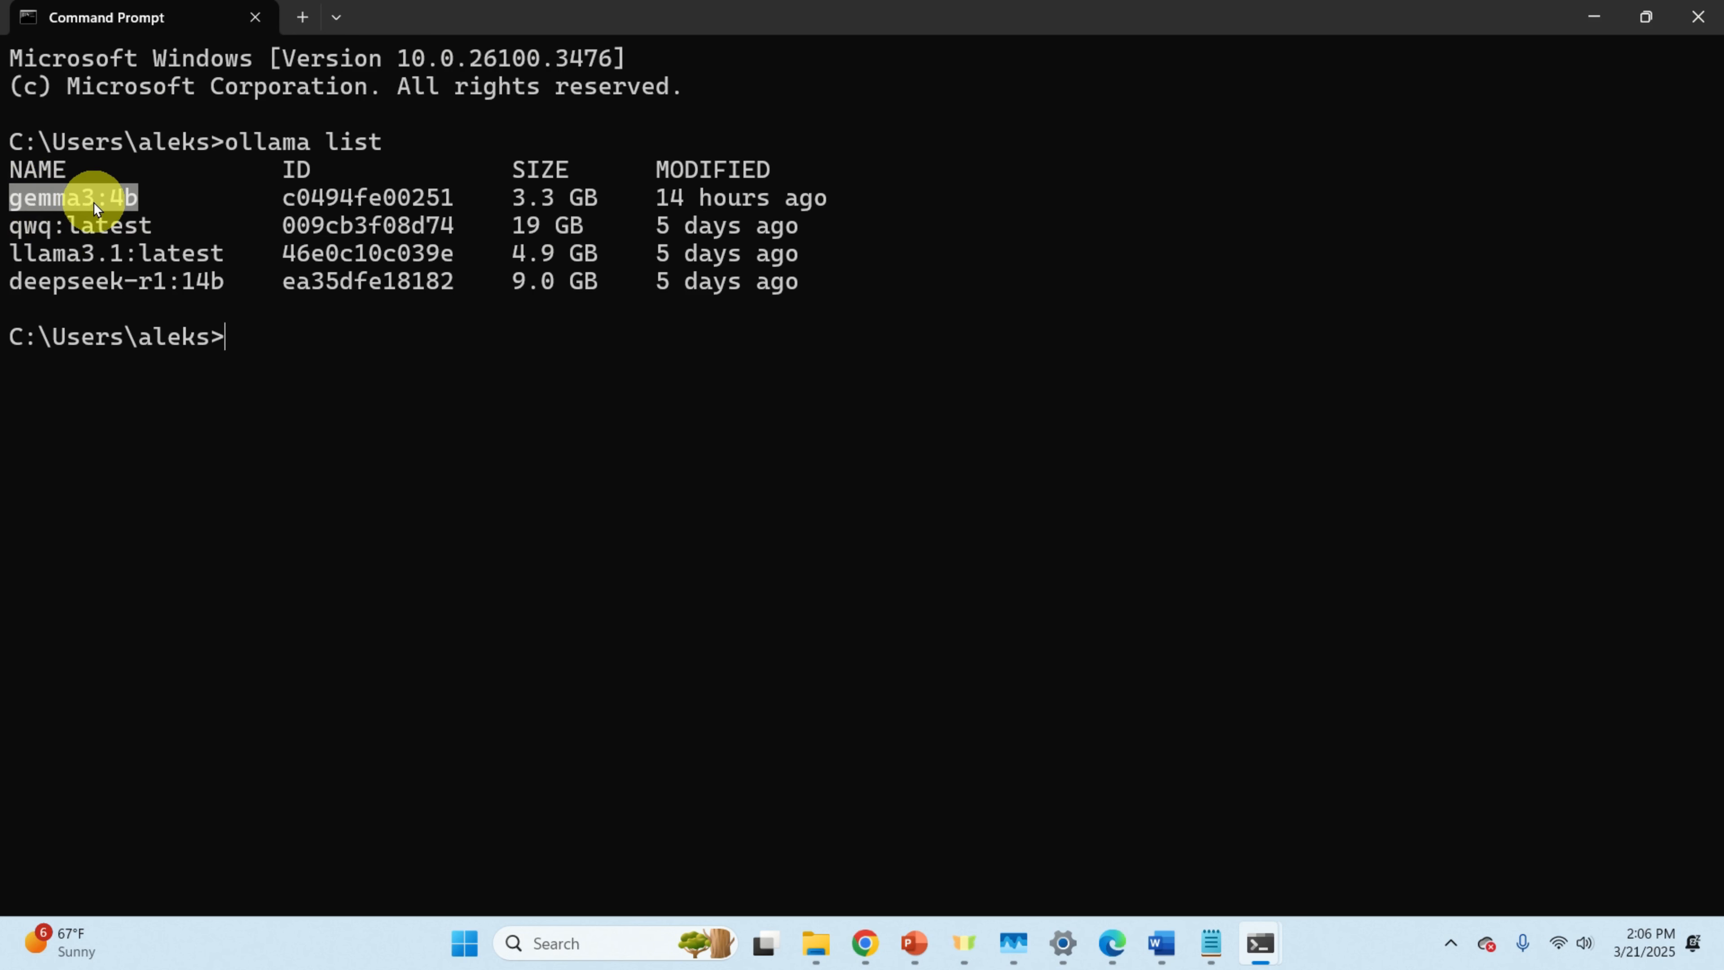
key(ctrl+c)
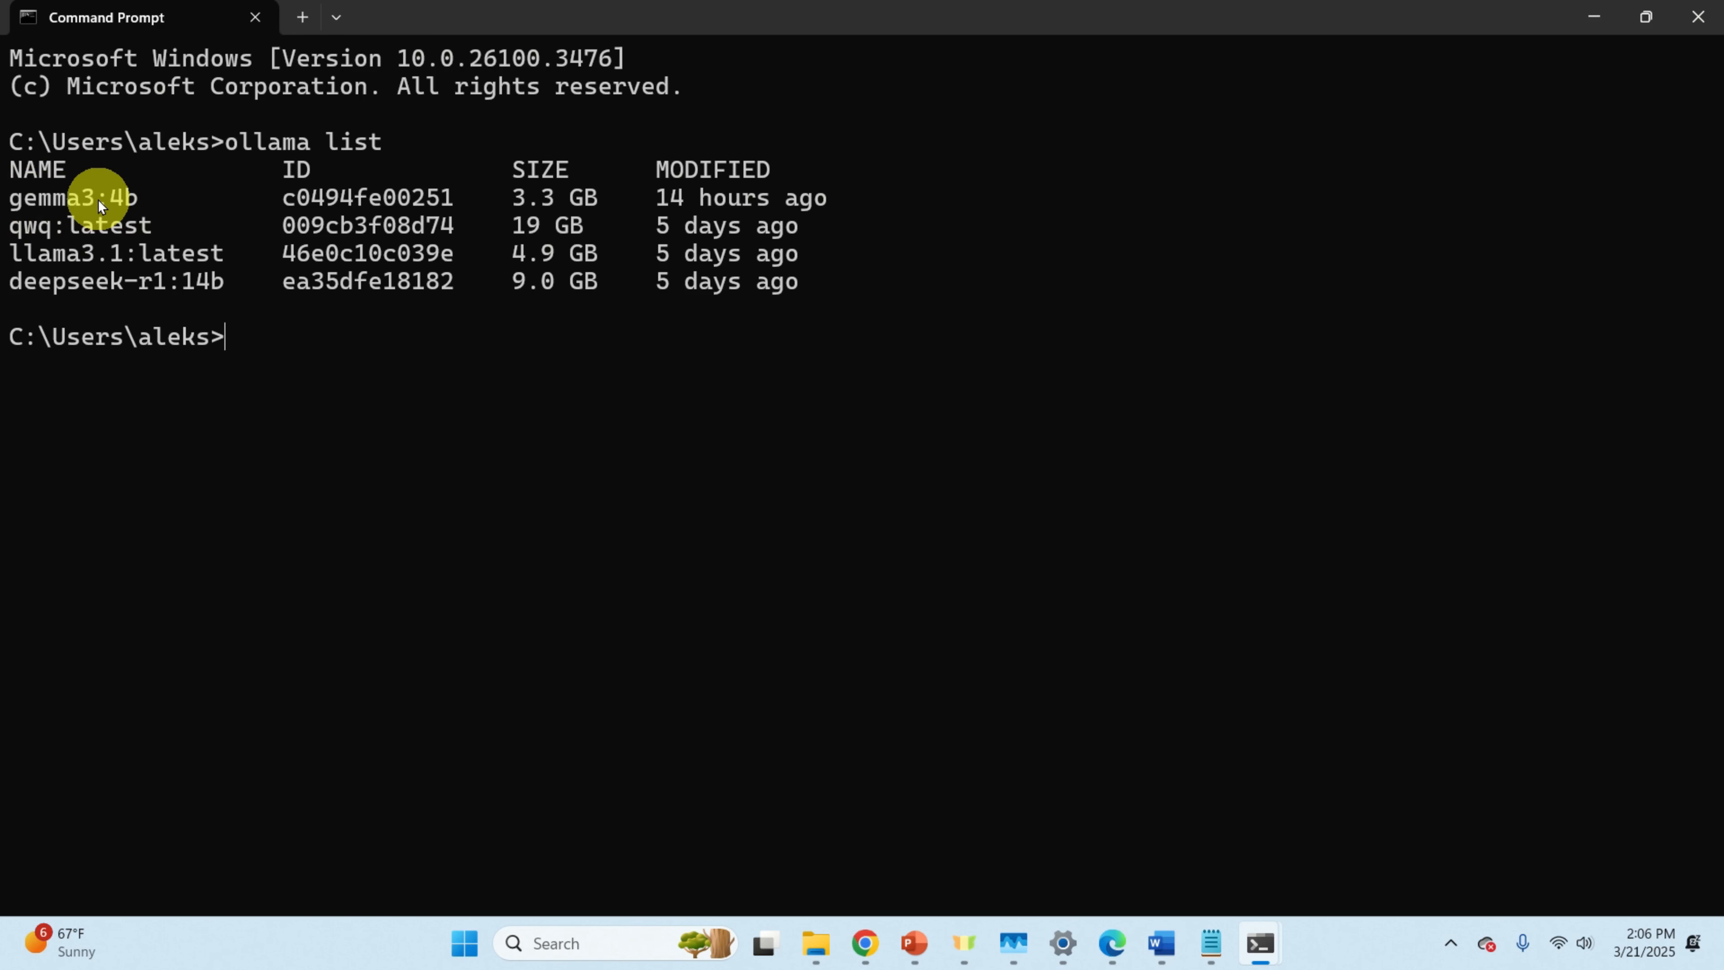
Step: Paste gemma3:4b as the ollama model name, add the entry, and apply it
click(1122, 936)
right_click(823, 519)
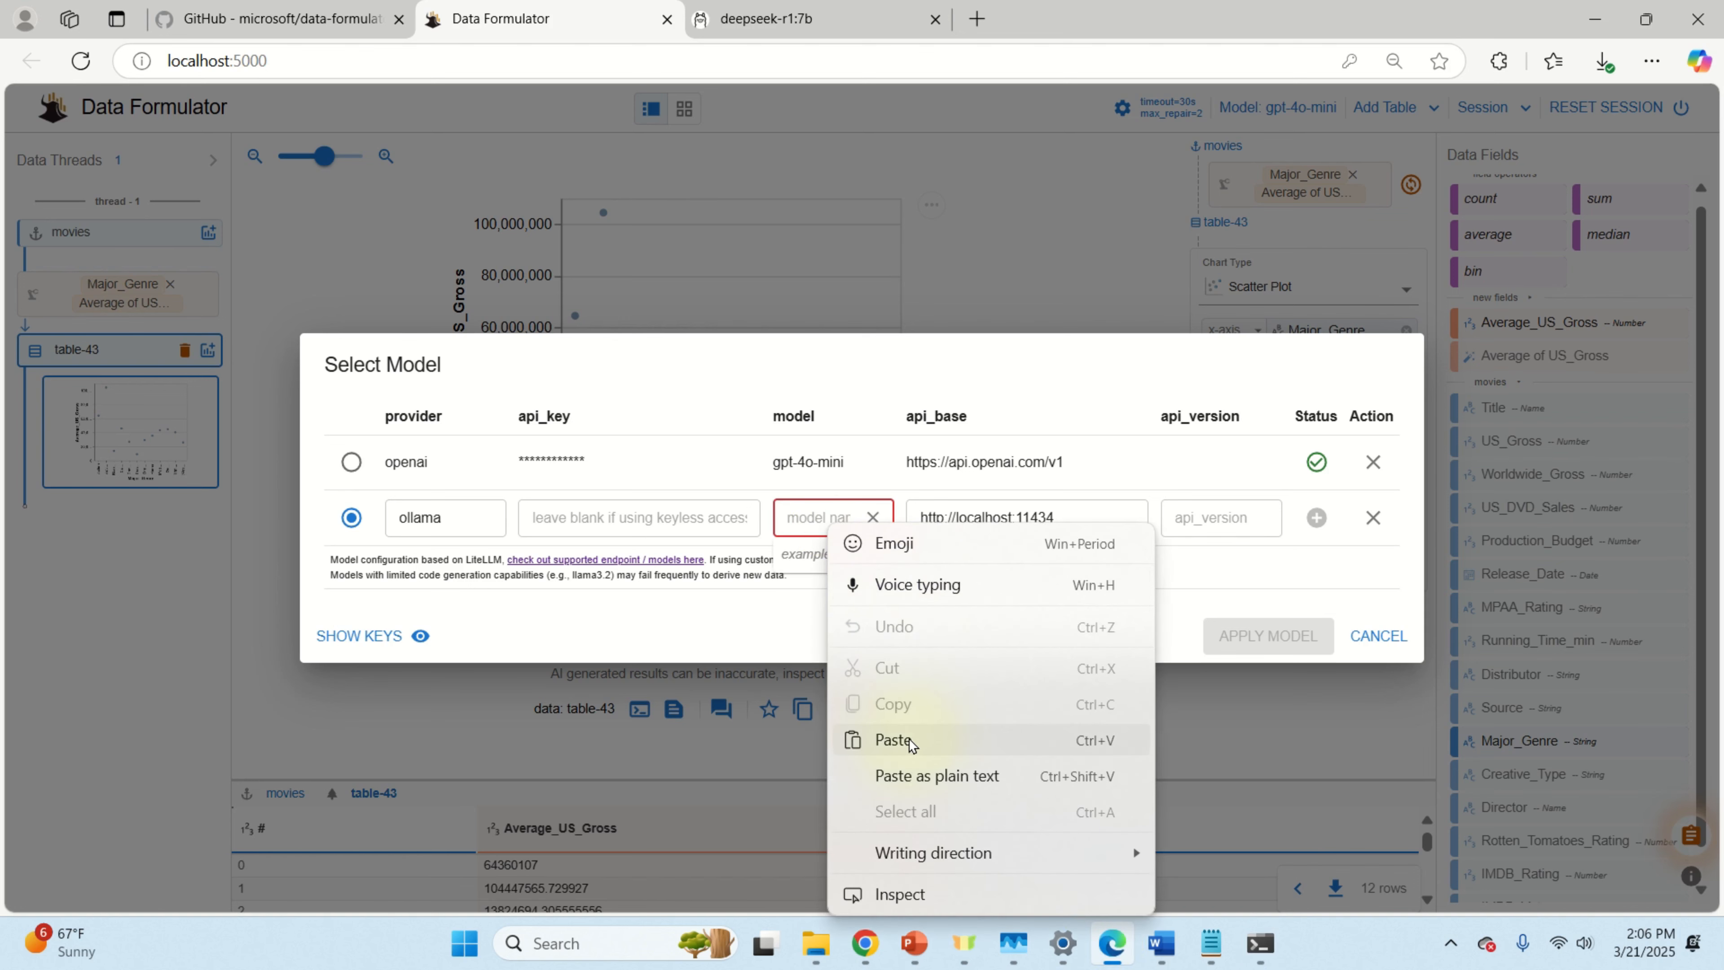
click(893, 739)
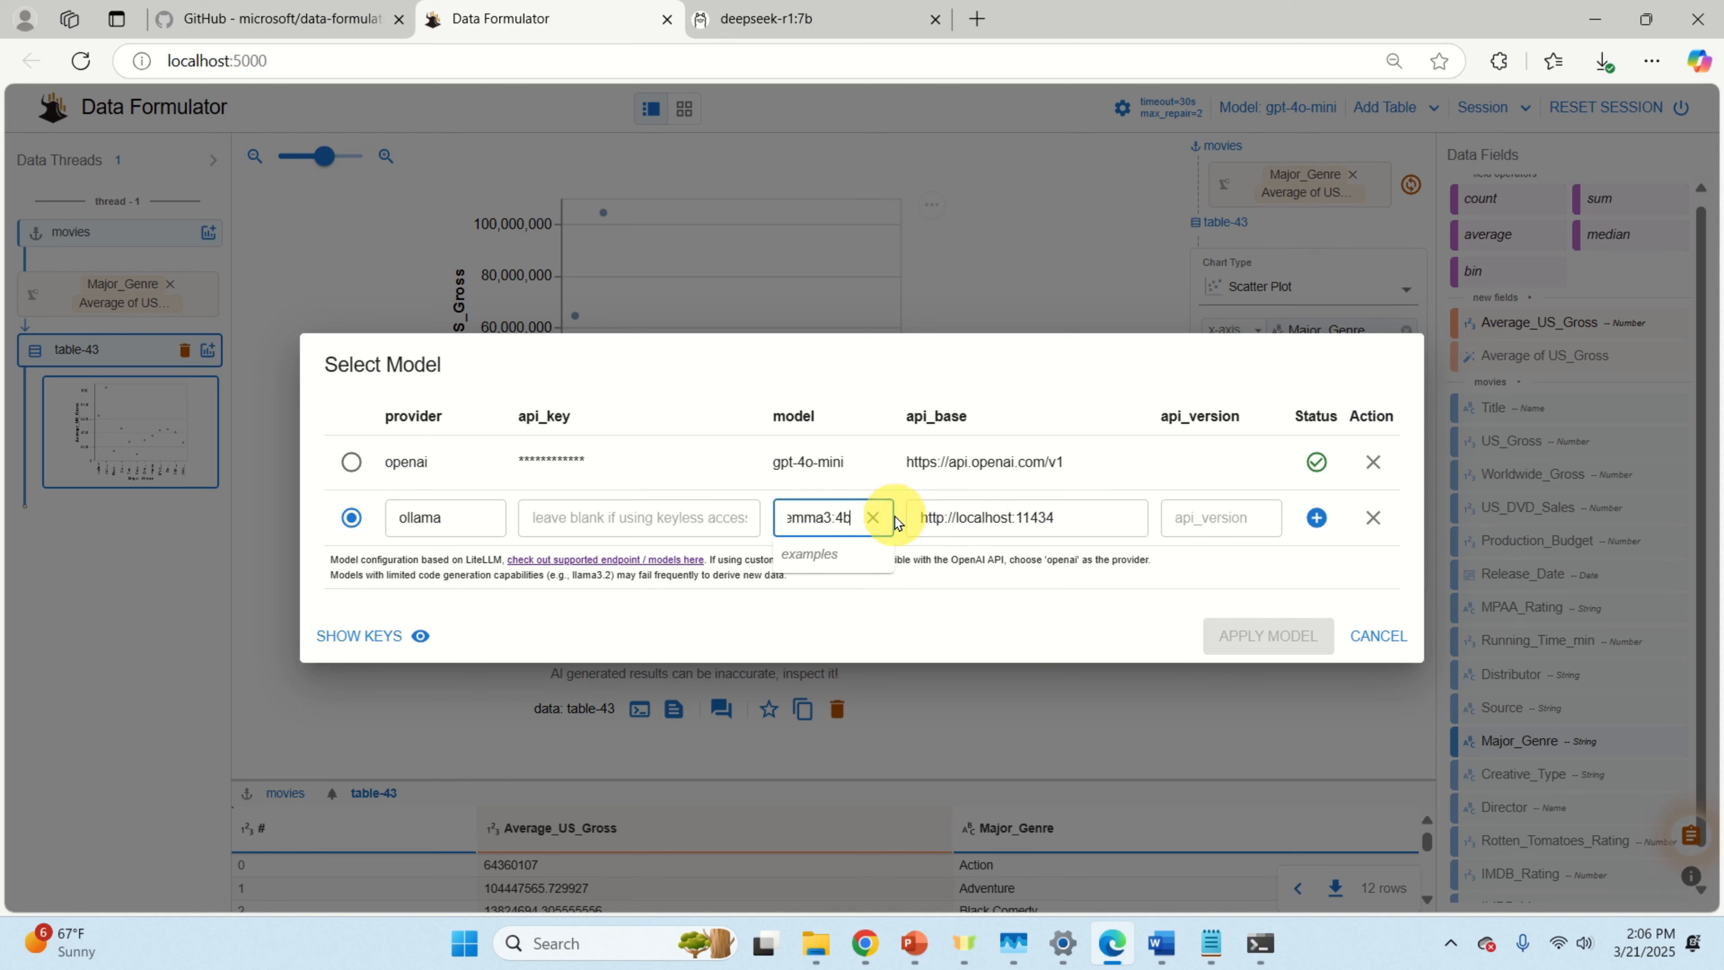
click(1317, 518)
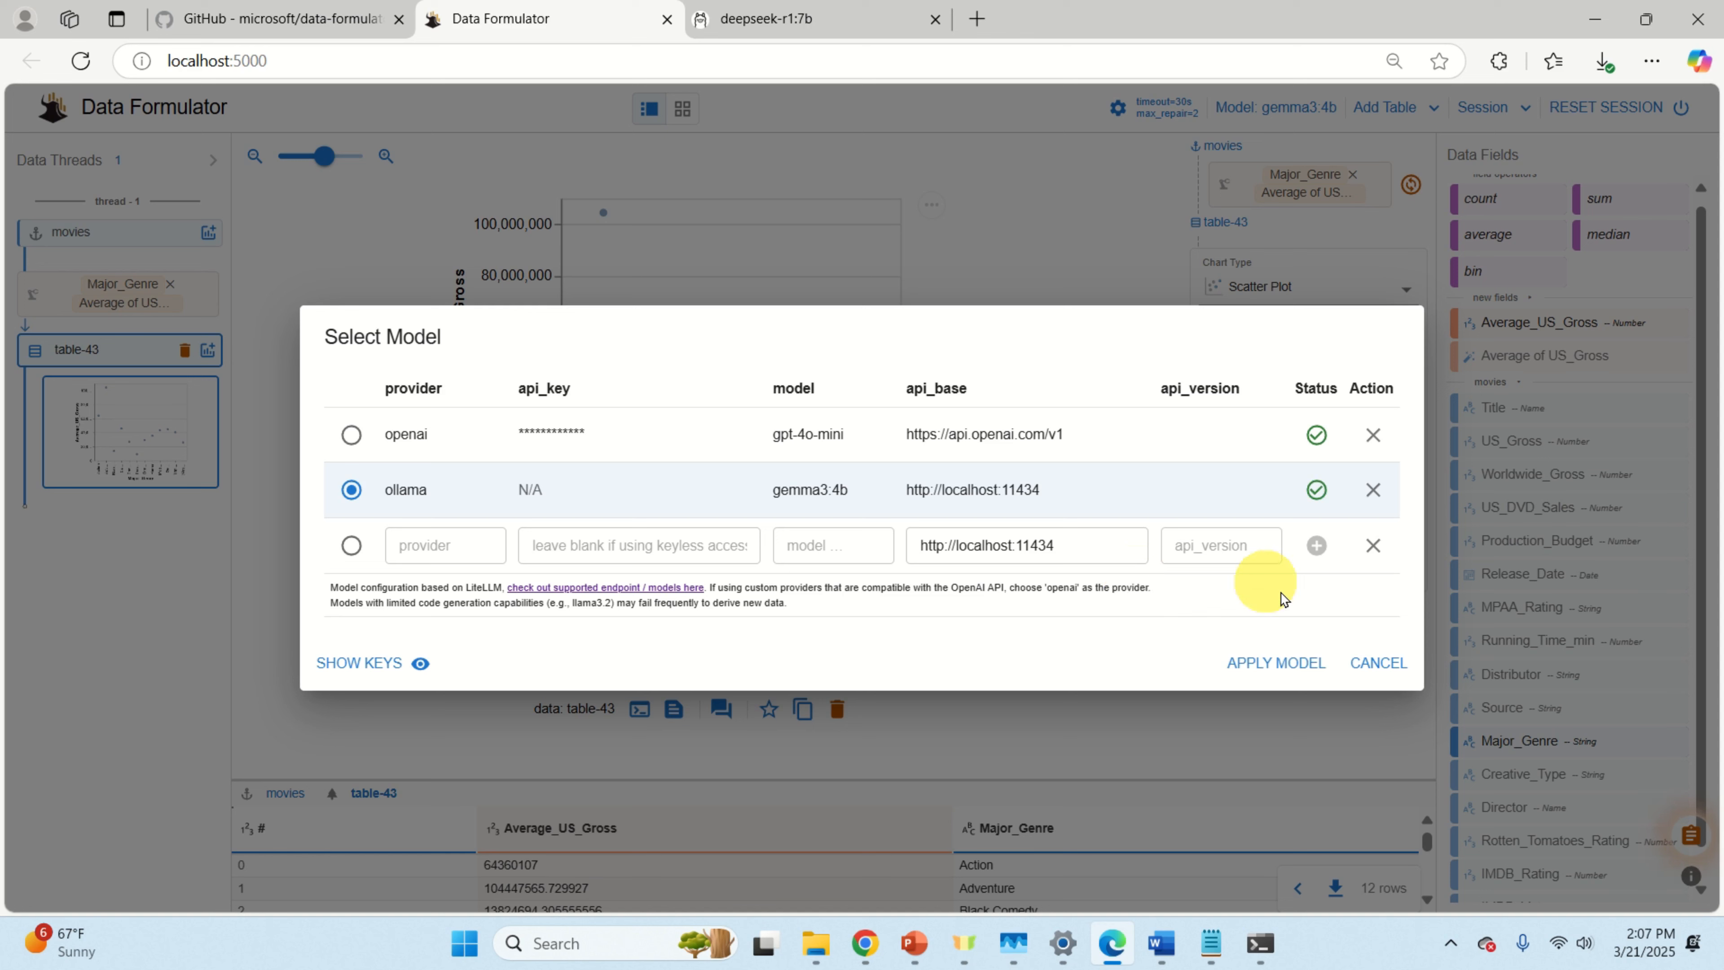
click(1274, 665)
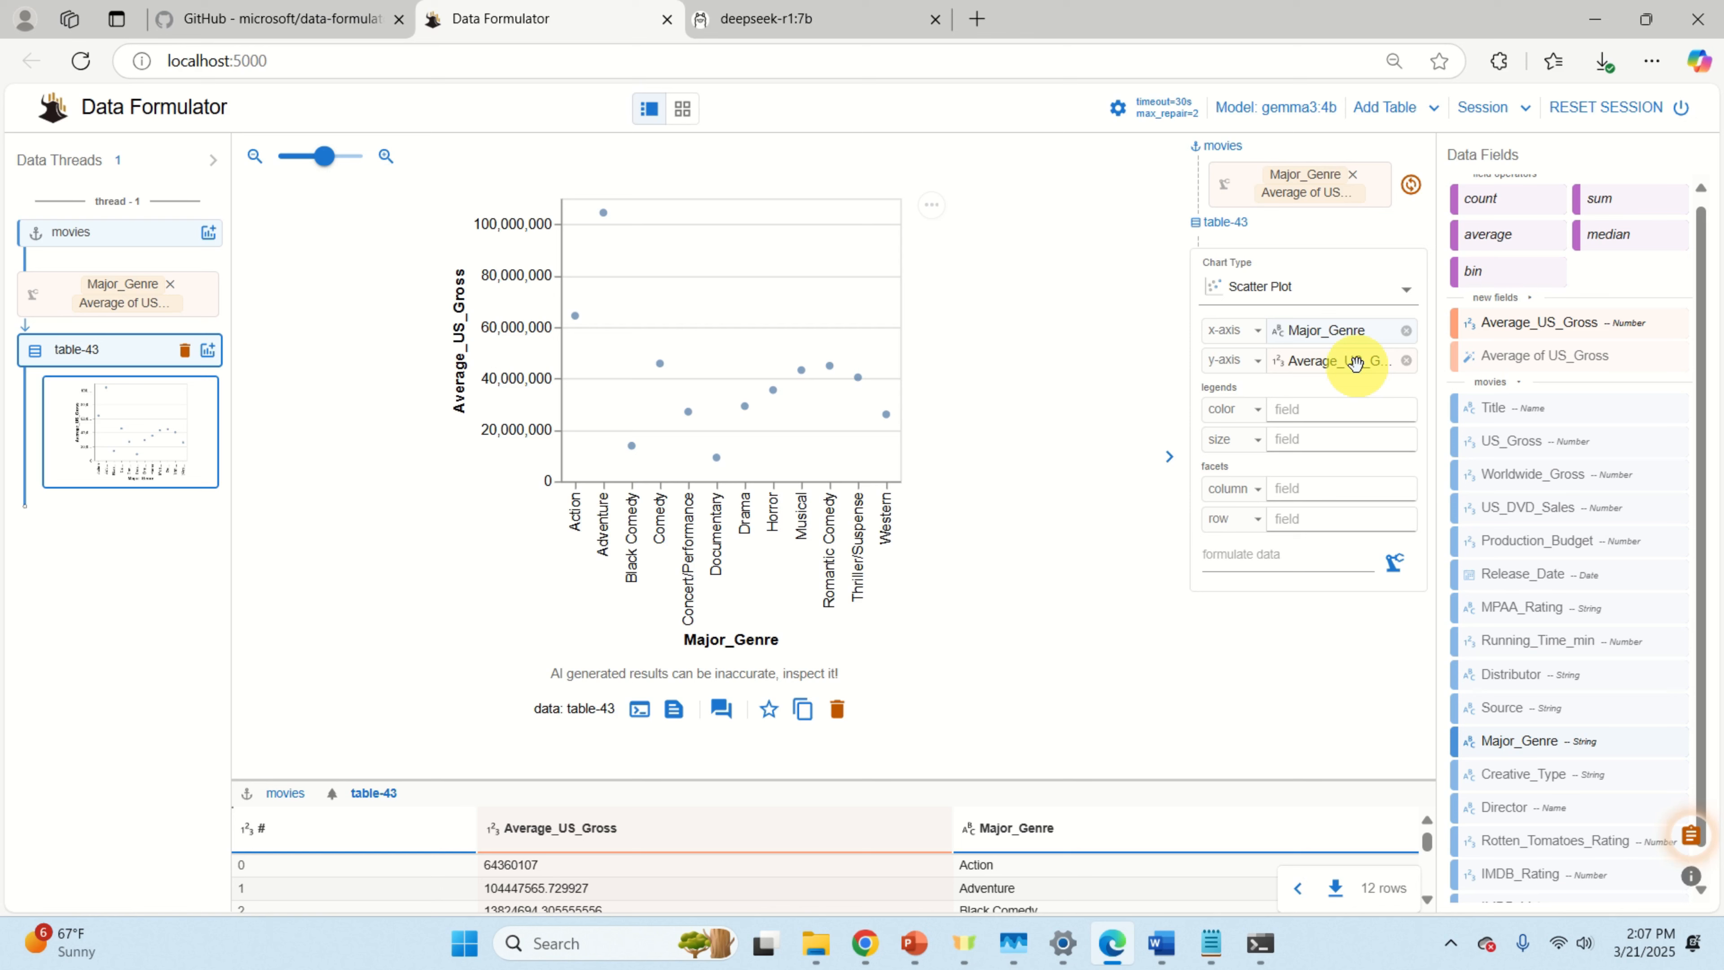
Step: Replace the y-axis field with 'Maximum of US_Gross', formulate the chart, and open the server console
click(1406, 361)
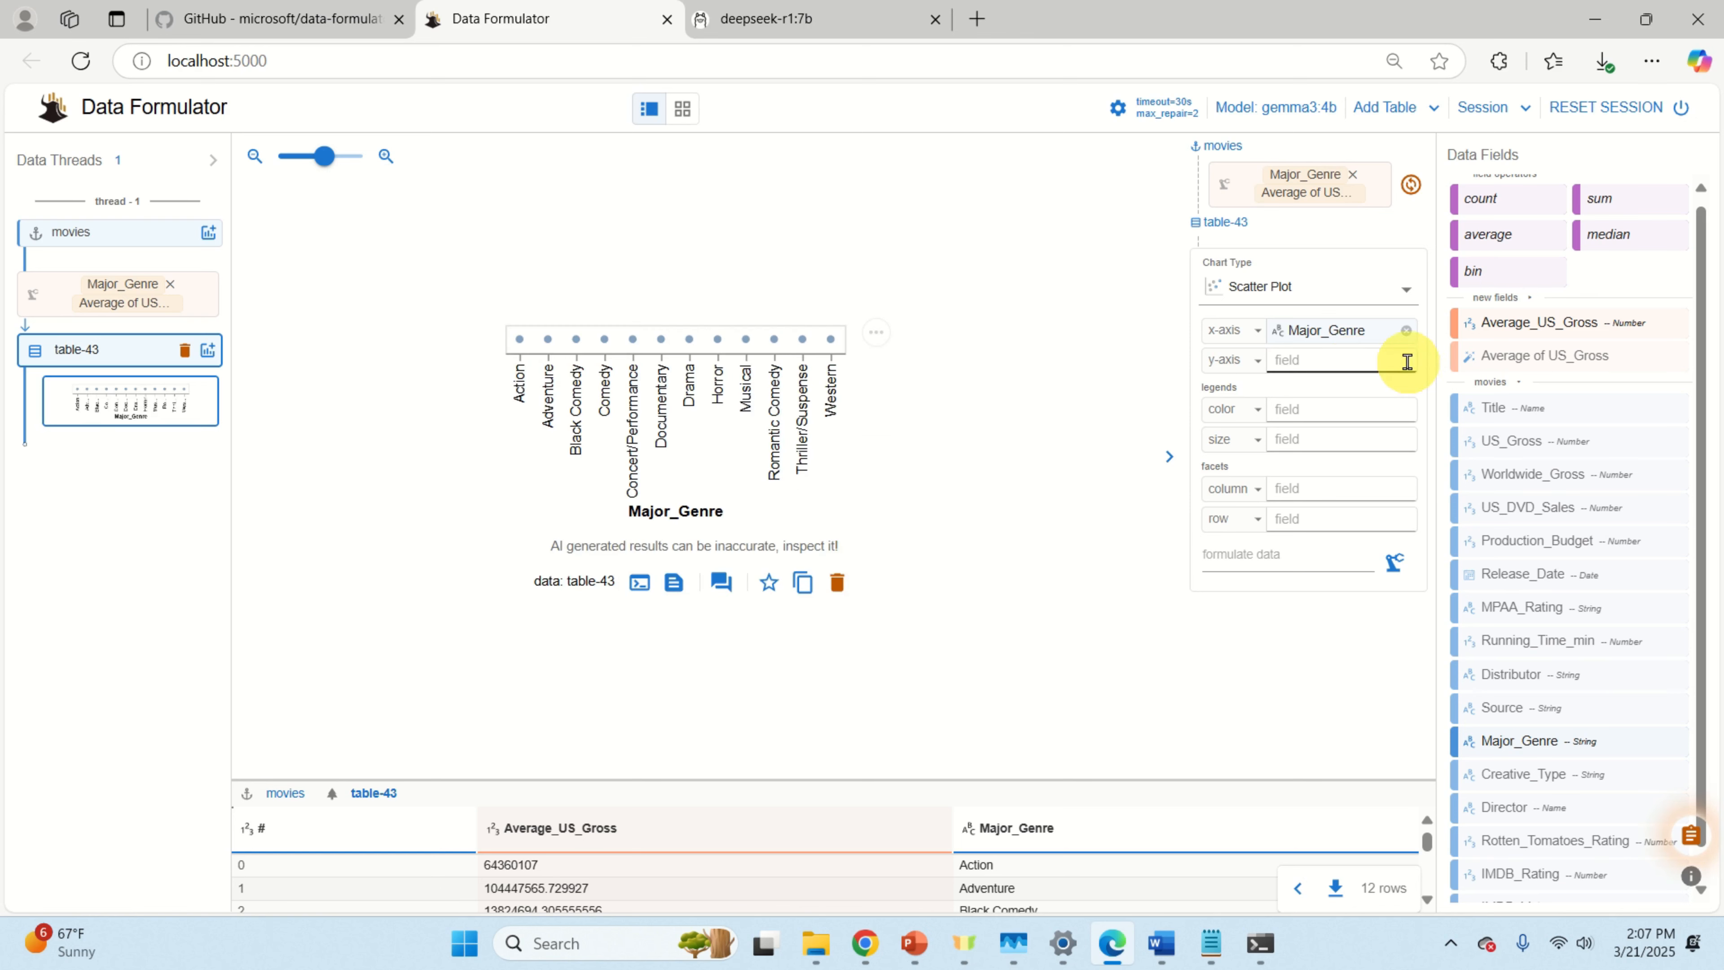
click(1334, 365)
text(M)
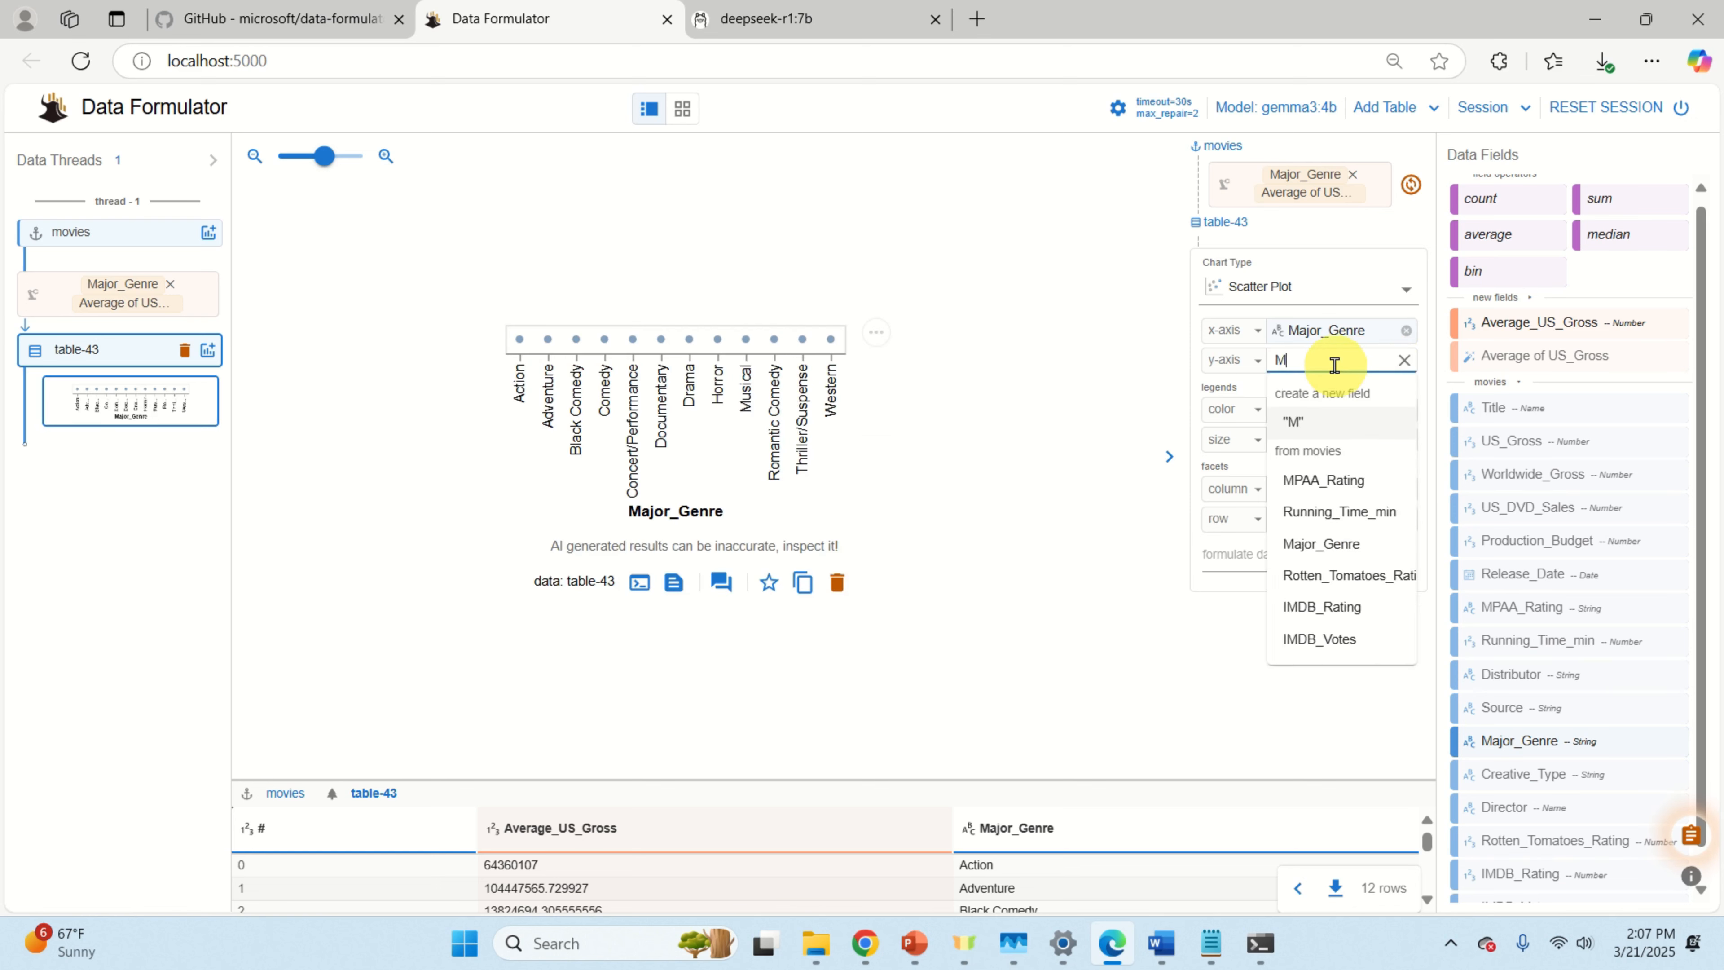
text(aximum of )
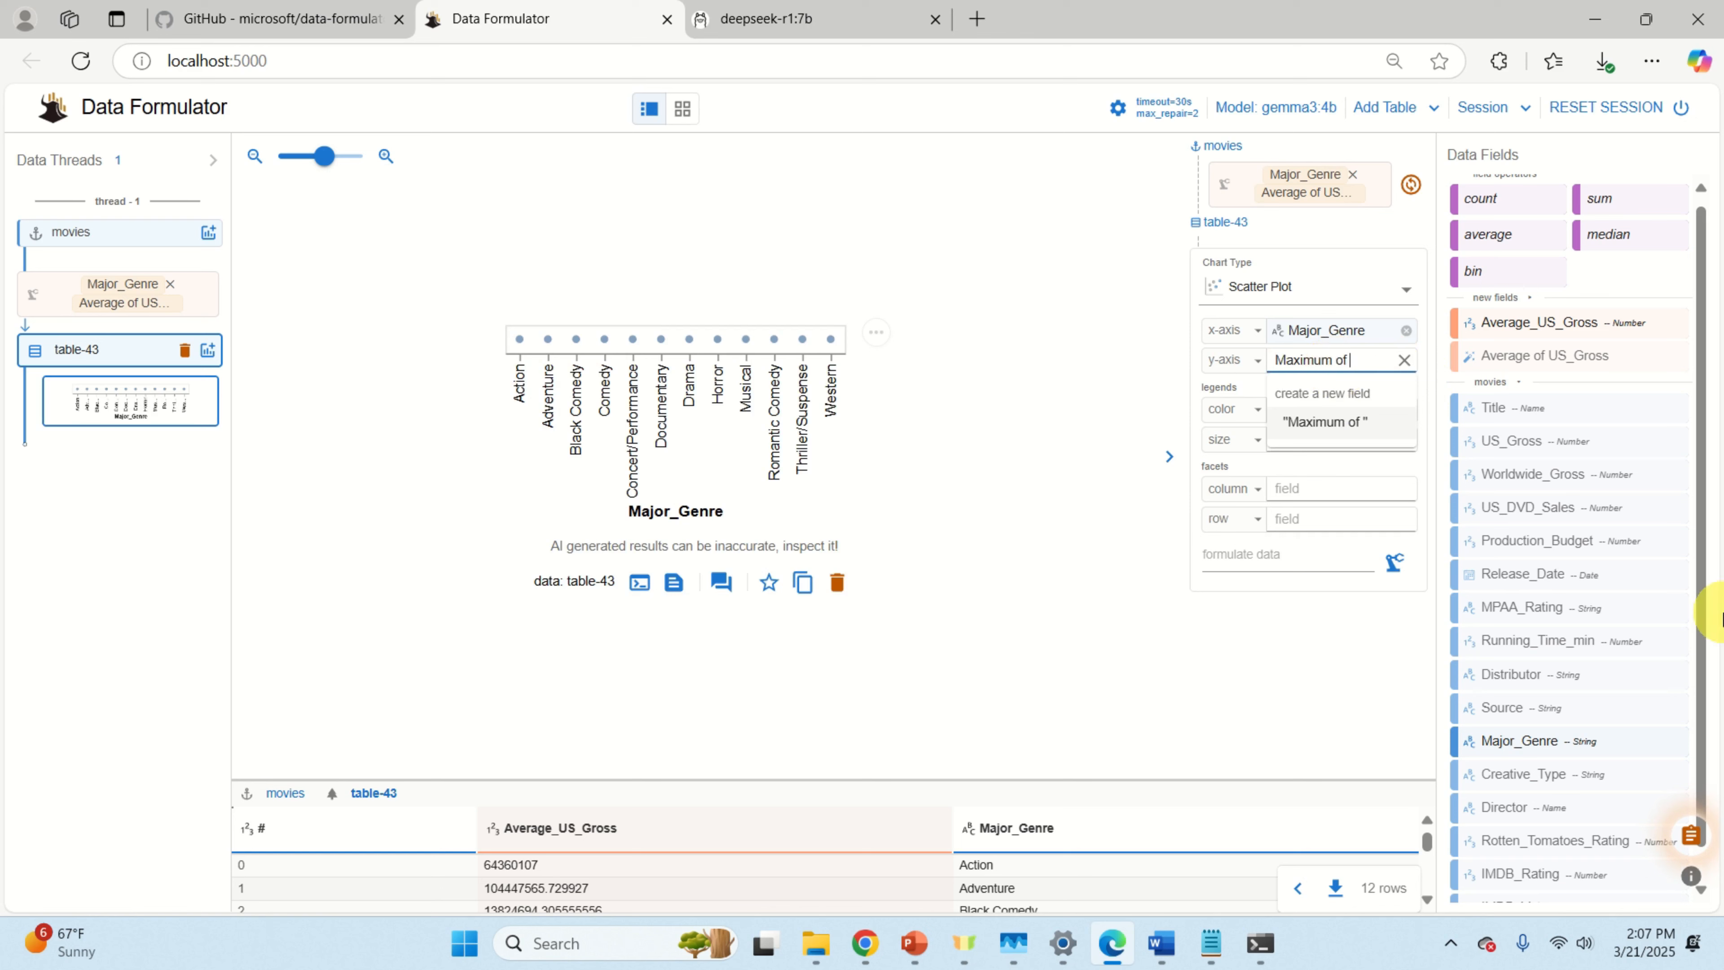
text(US_Gross)
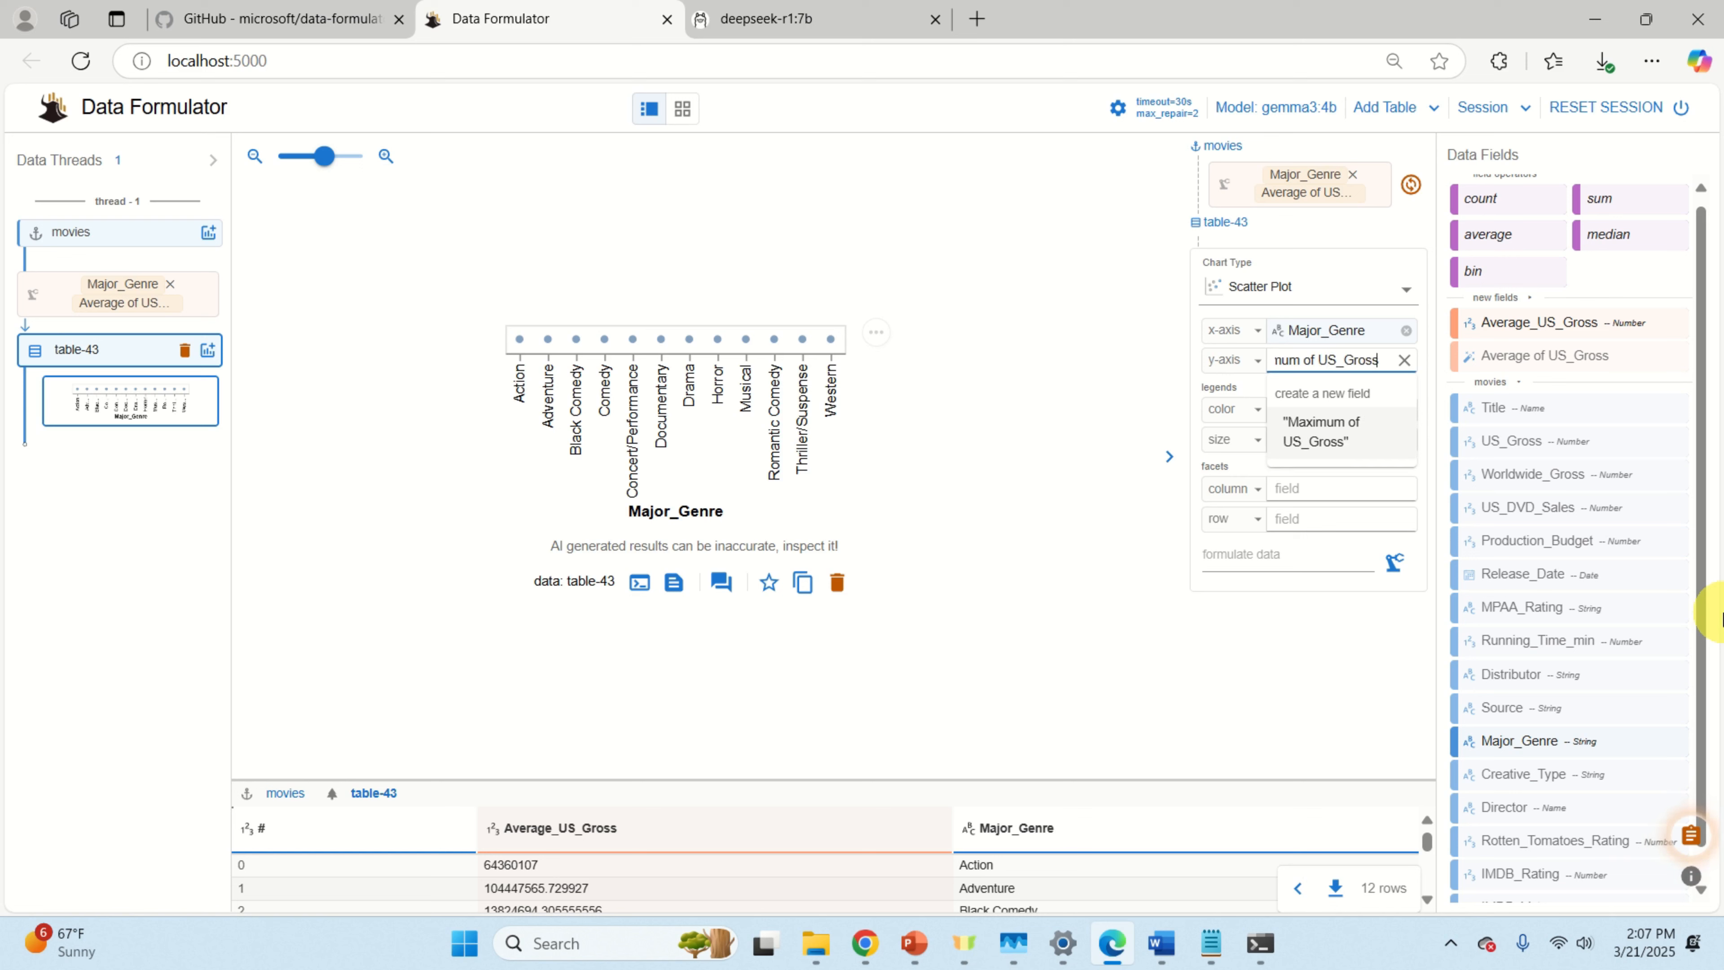
key(Return)
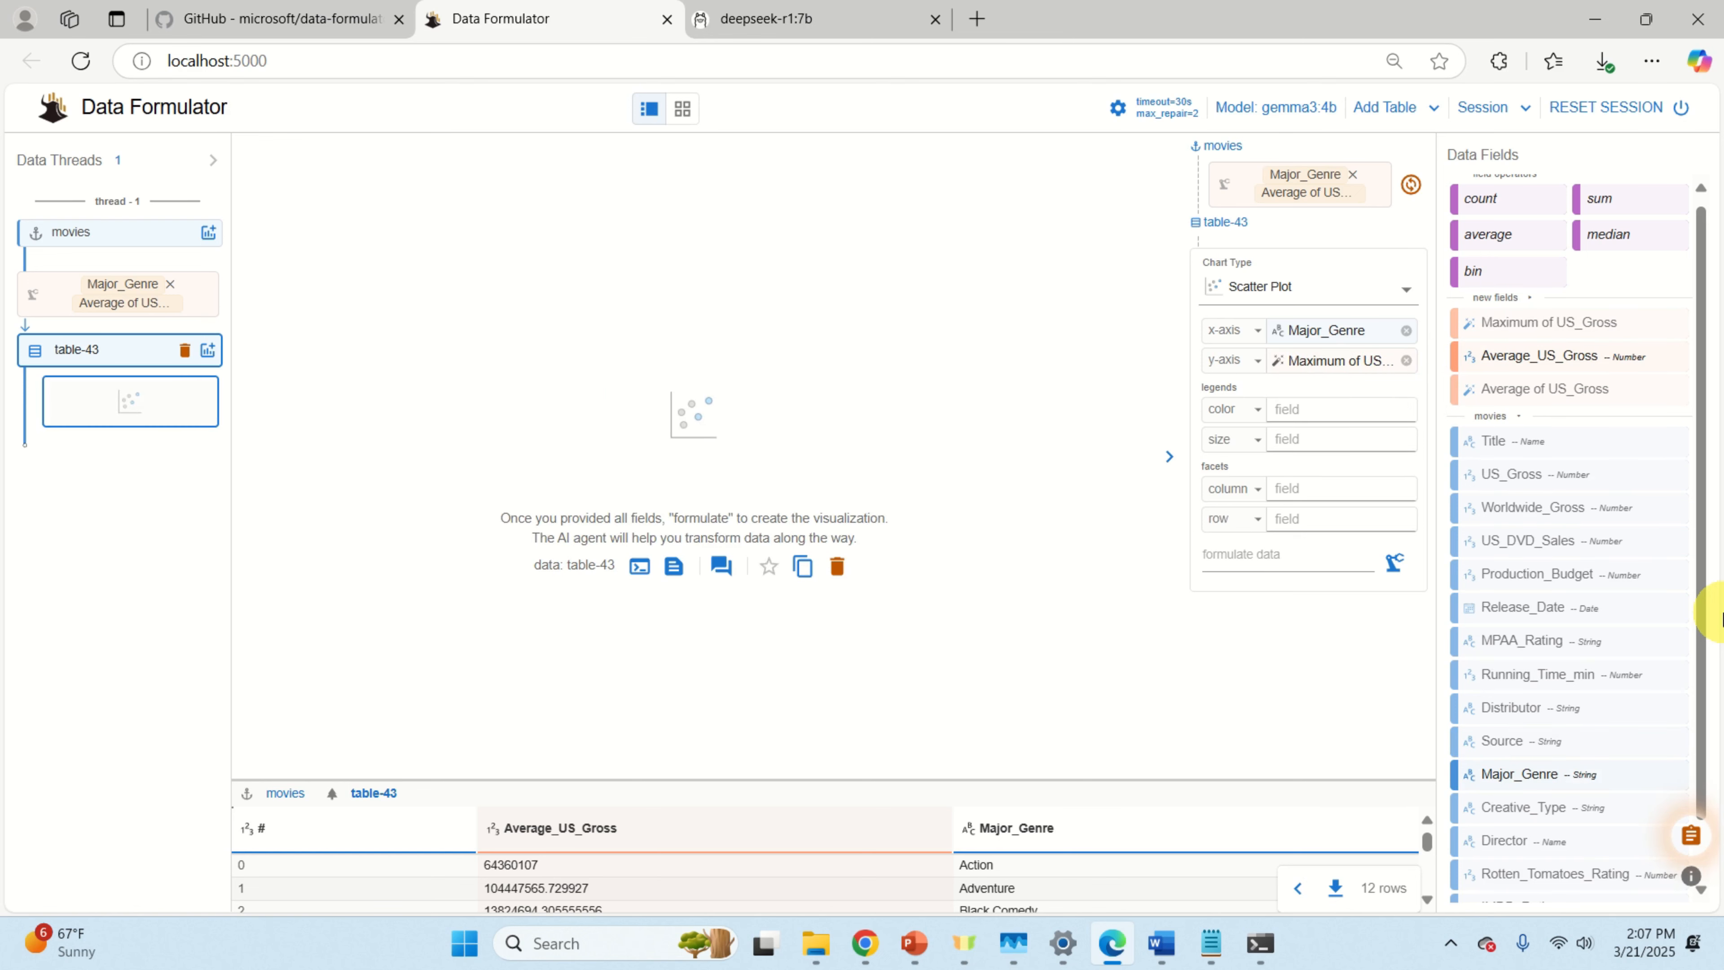
click(1394, 562)
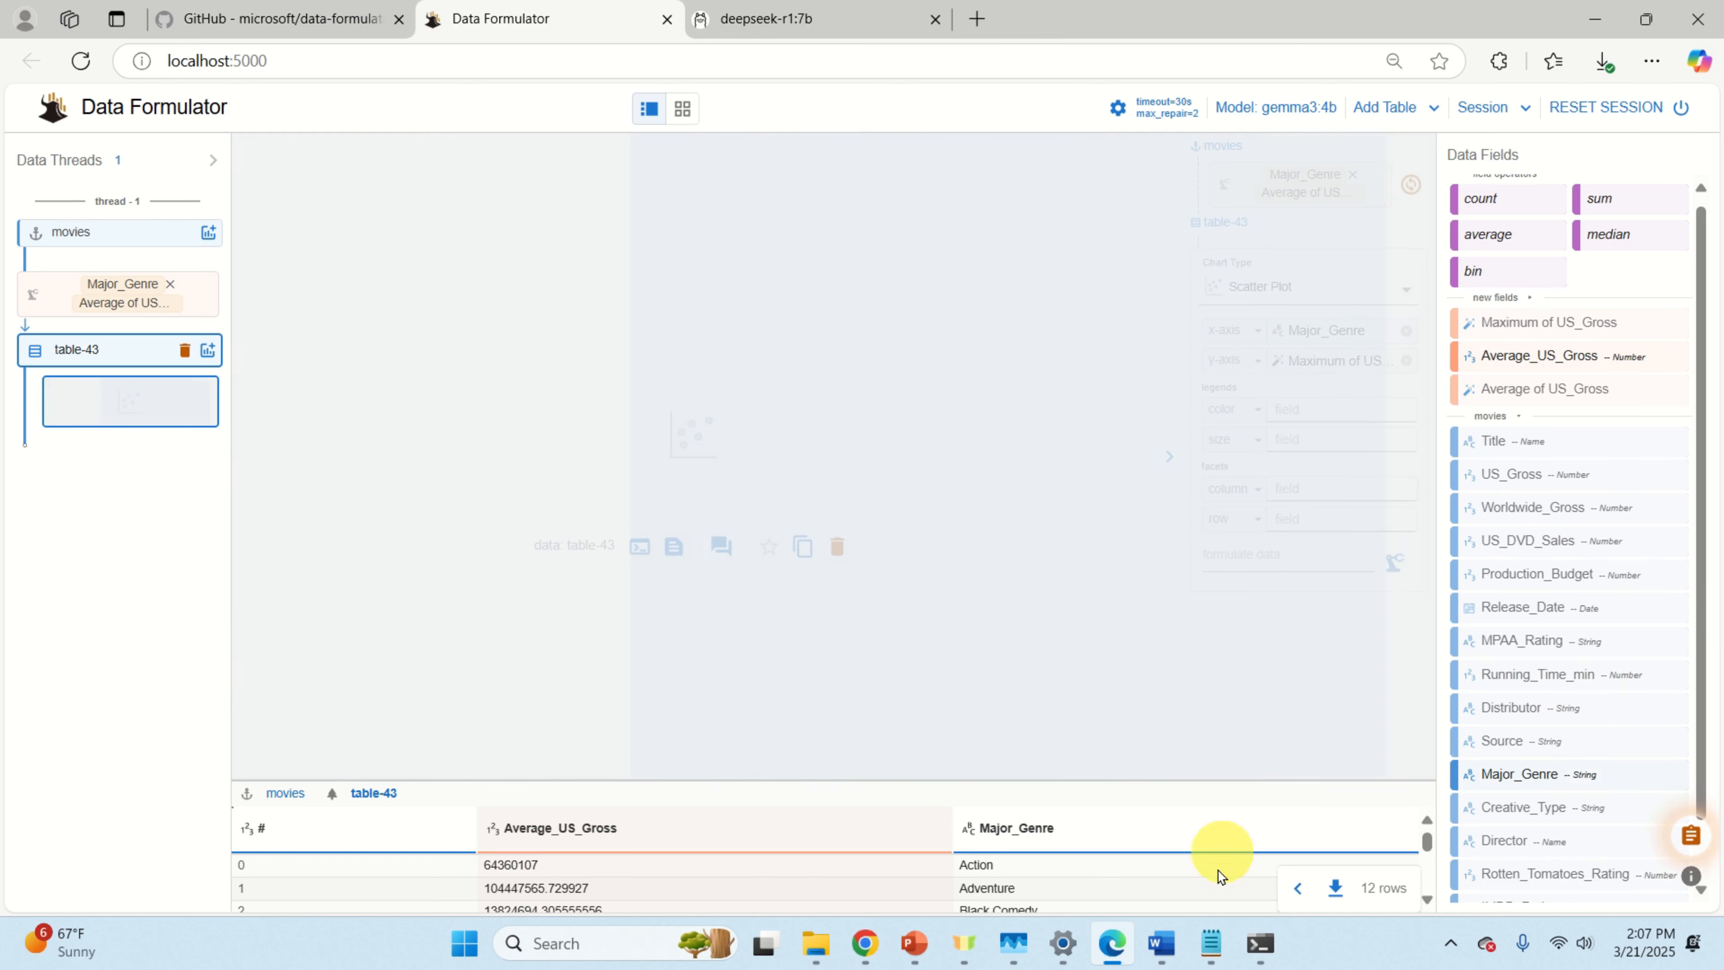
click(1263, 942)
click(1035, 810)
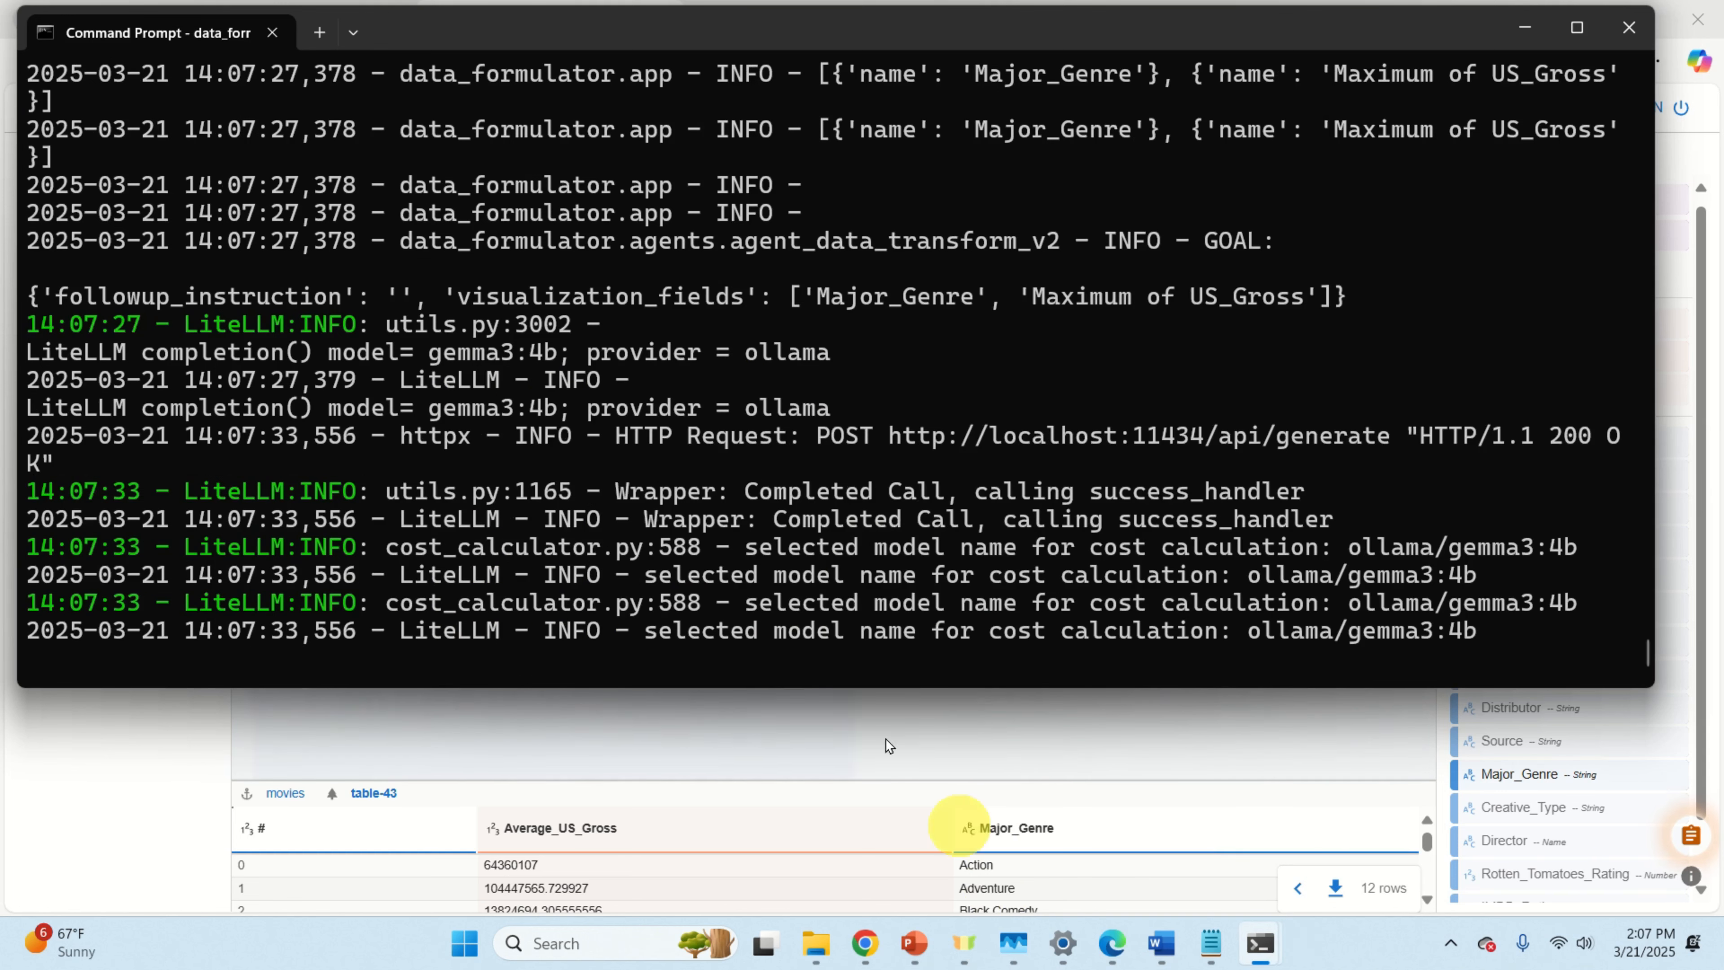
Step: Check GPU usage in Task Manager and the server log, then enlarge table-14's scatter plot
click(1013, 942)
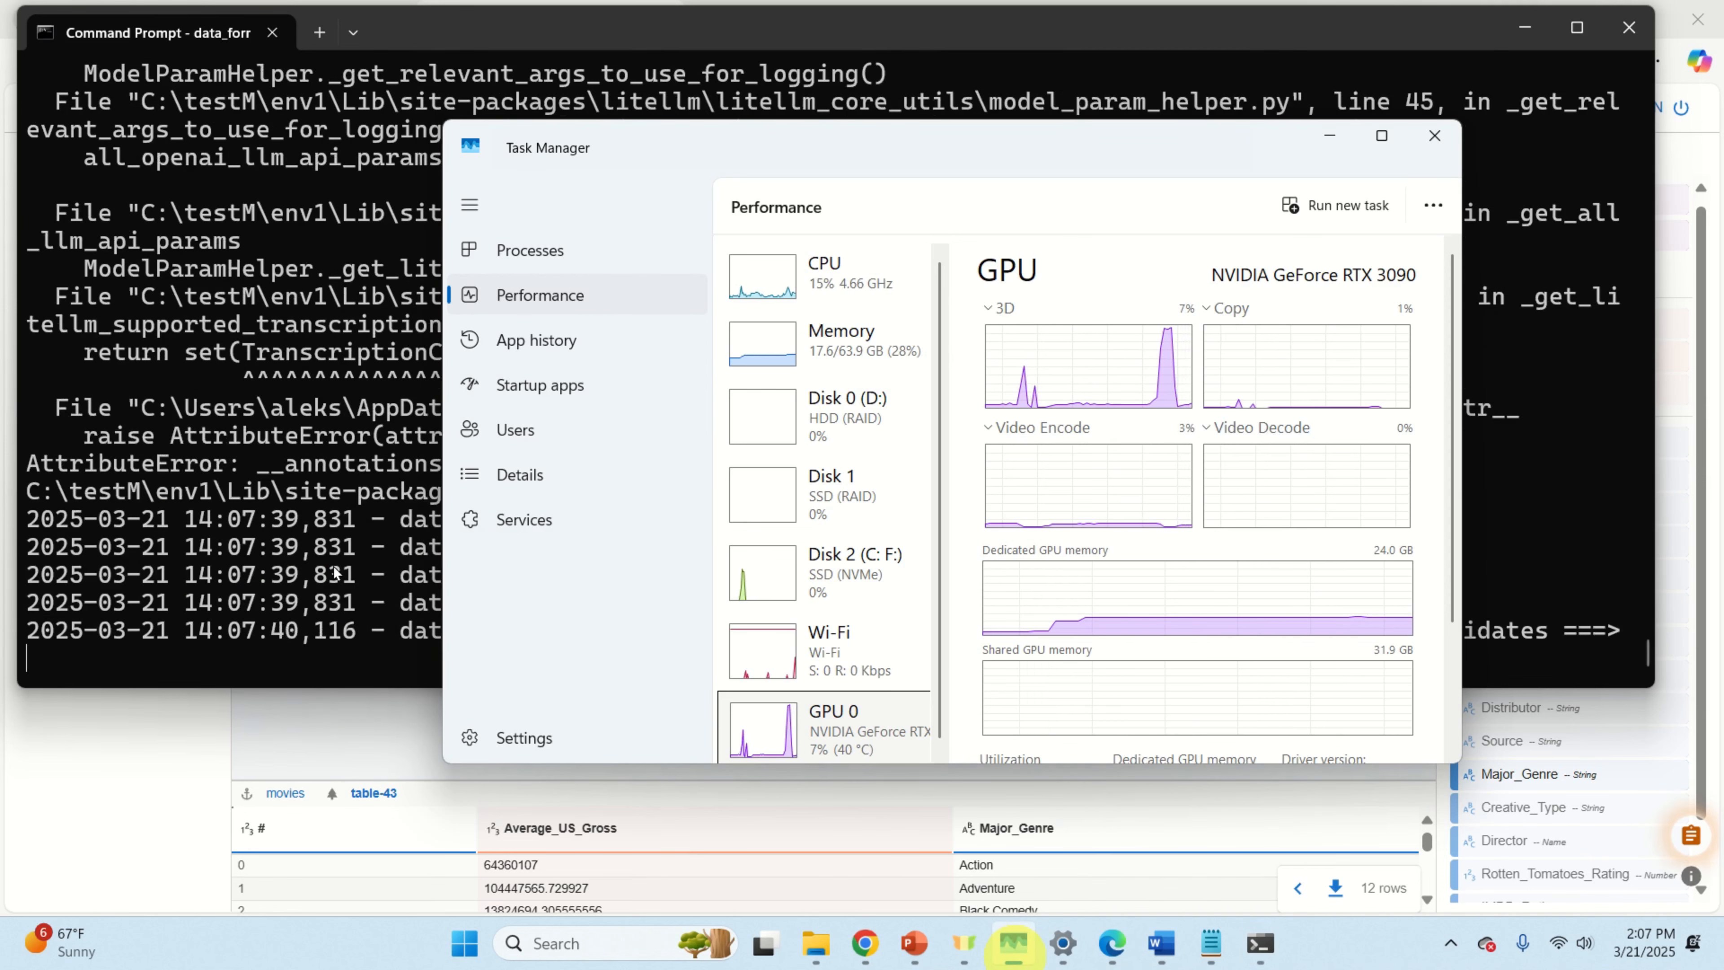
click(369, 544)
scroll(566, 448, up, 2)
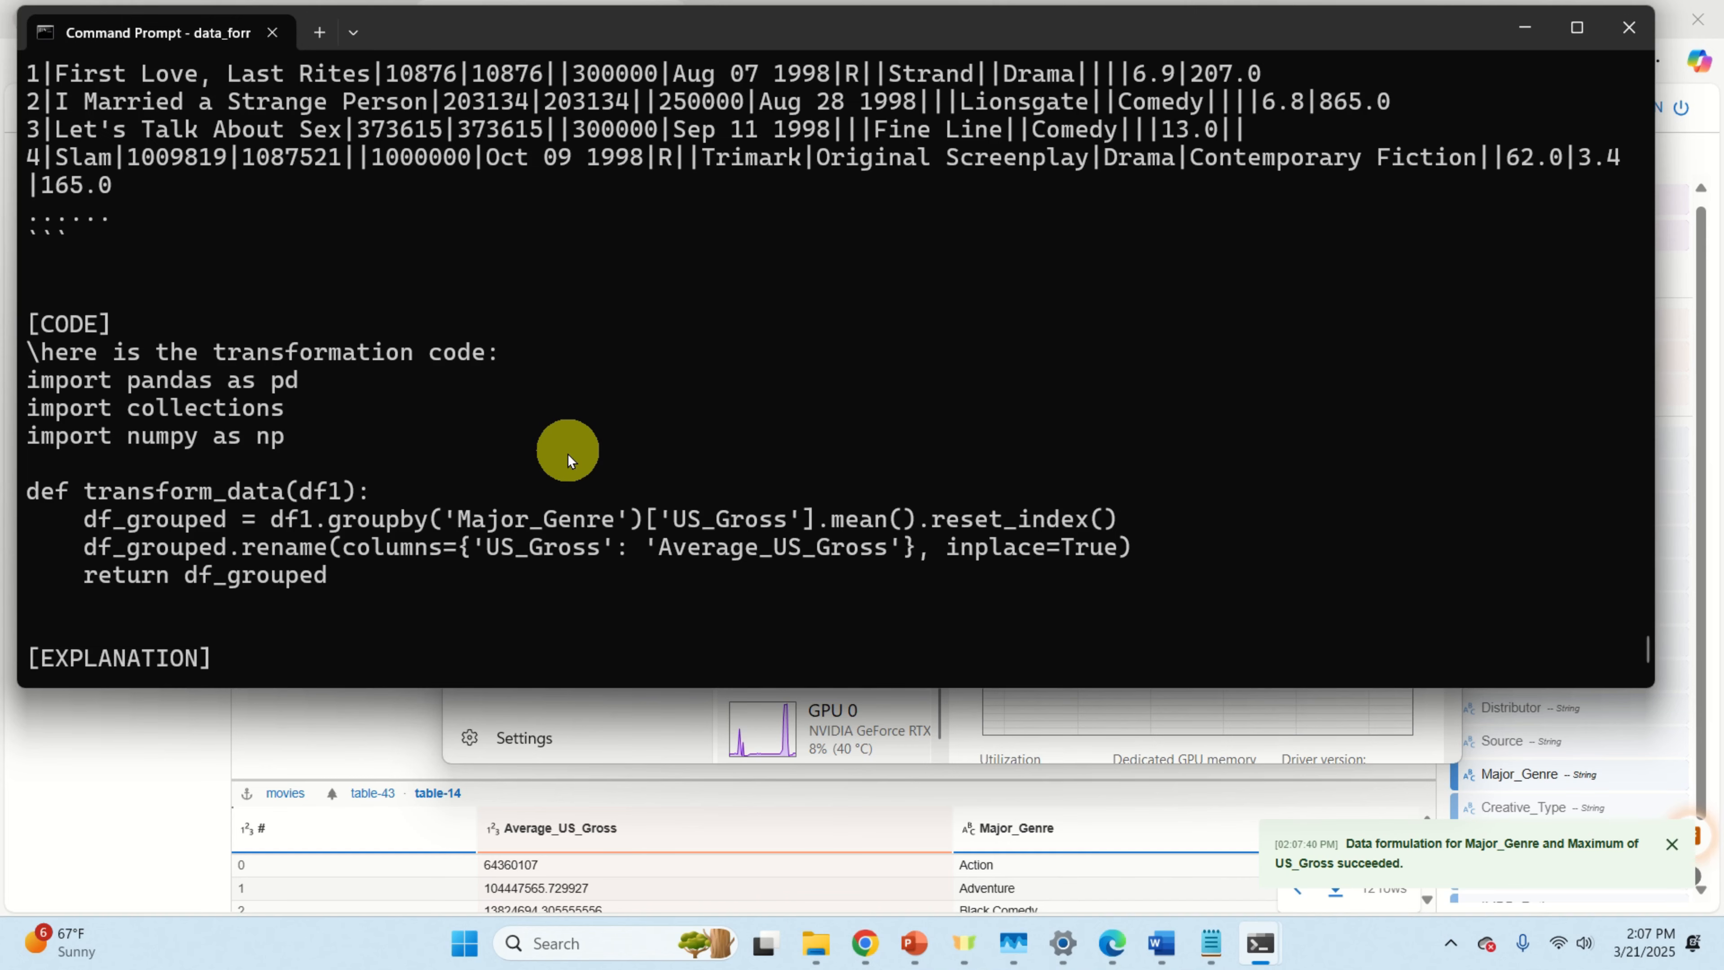
scroll(567, 461, down, 2)
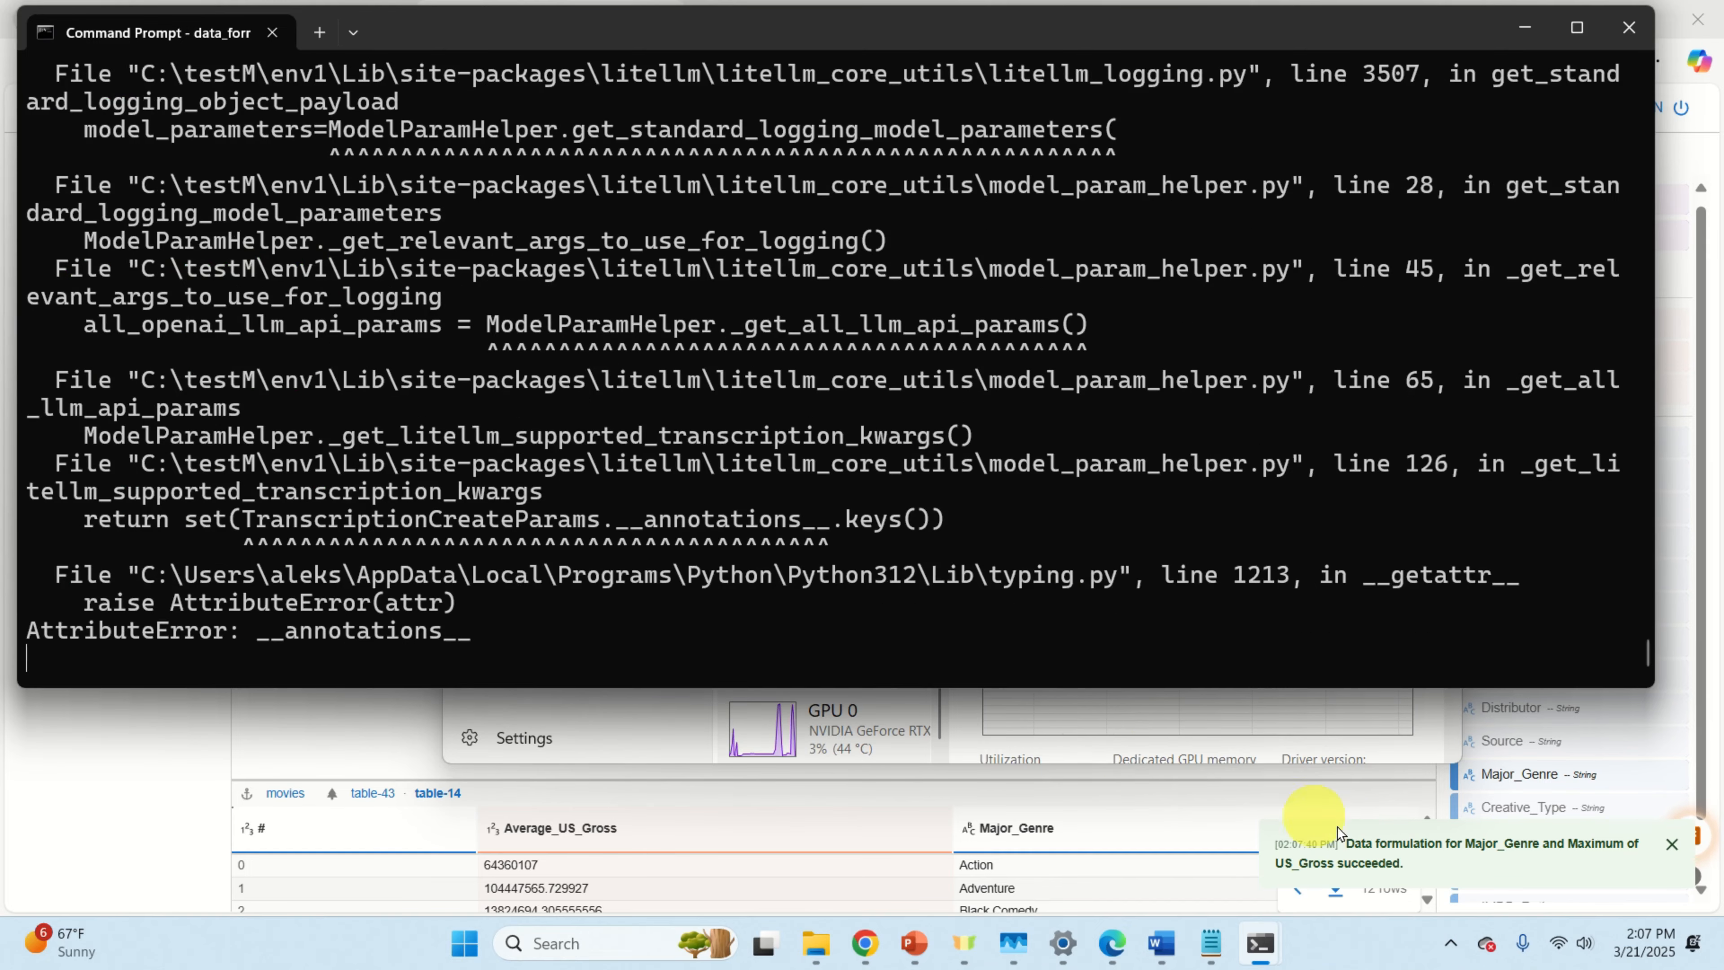
click(322, 743)
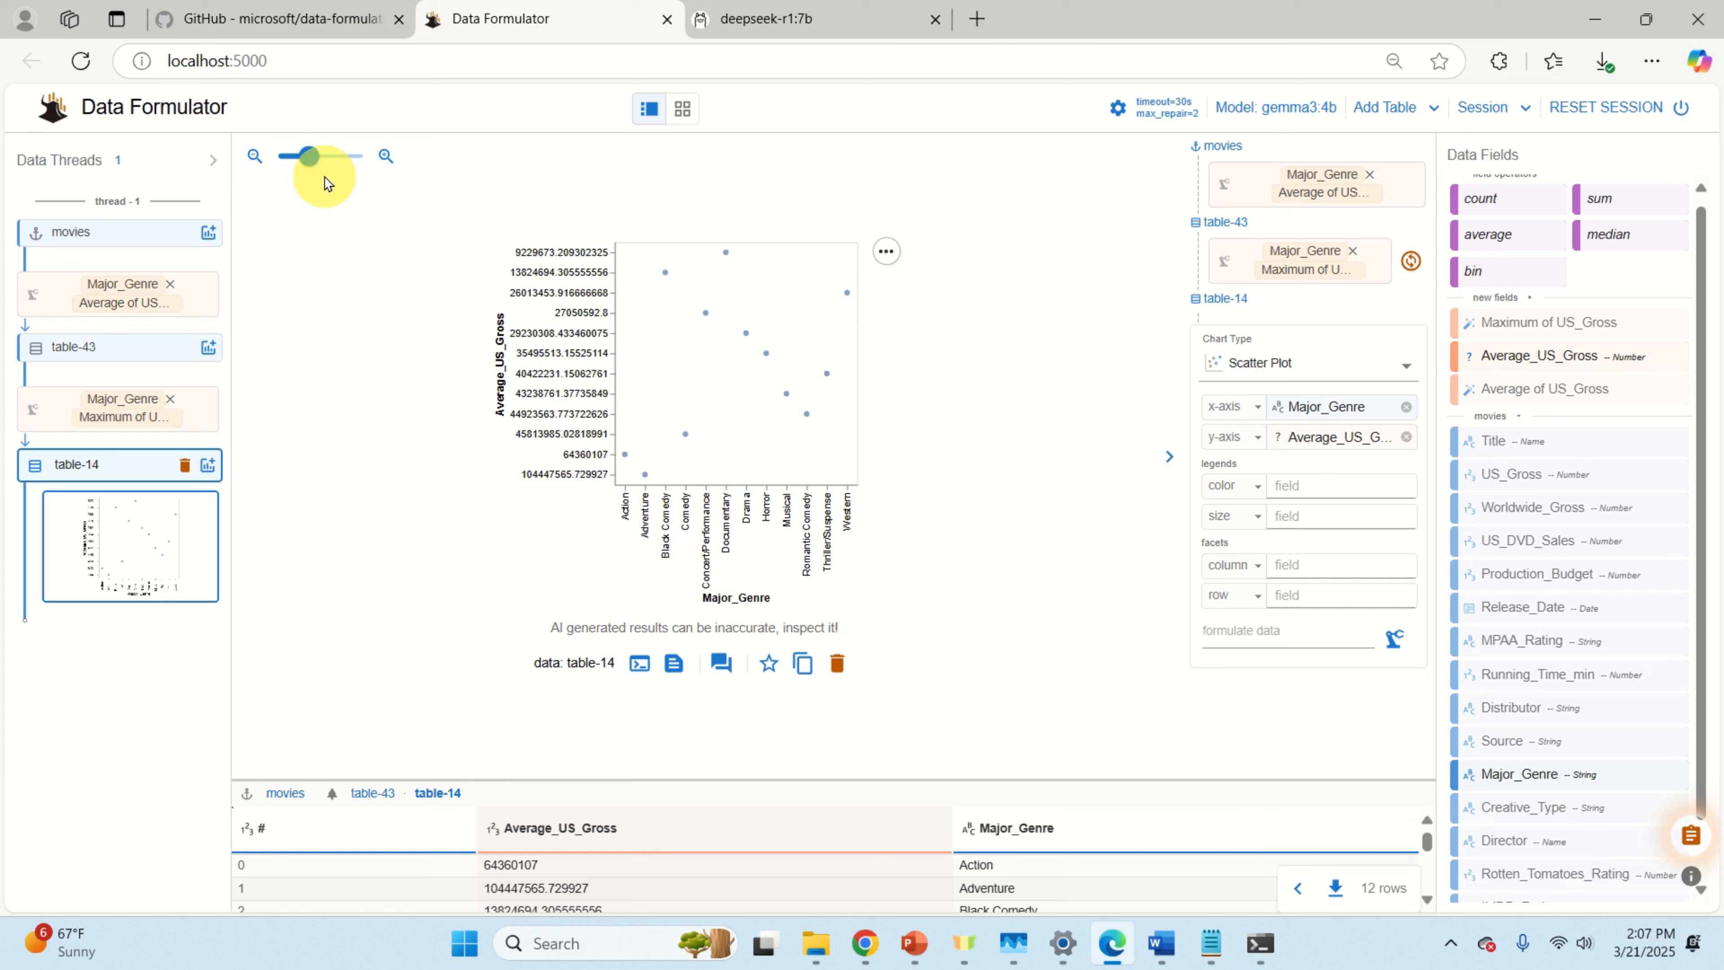
drag(309, 156, 320, 156)
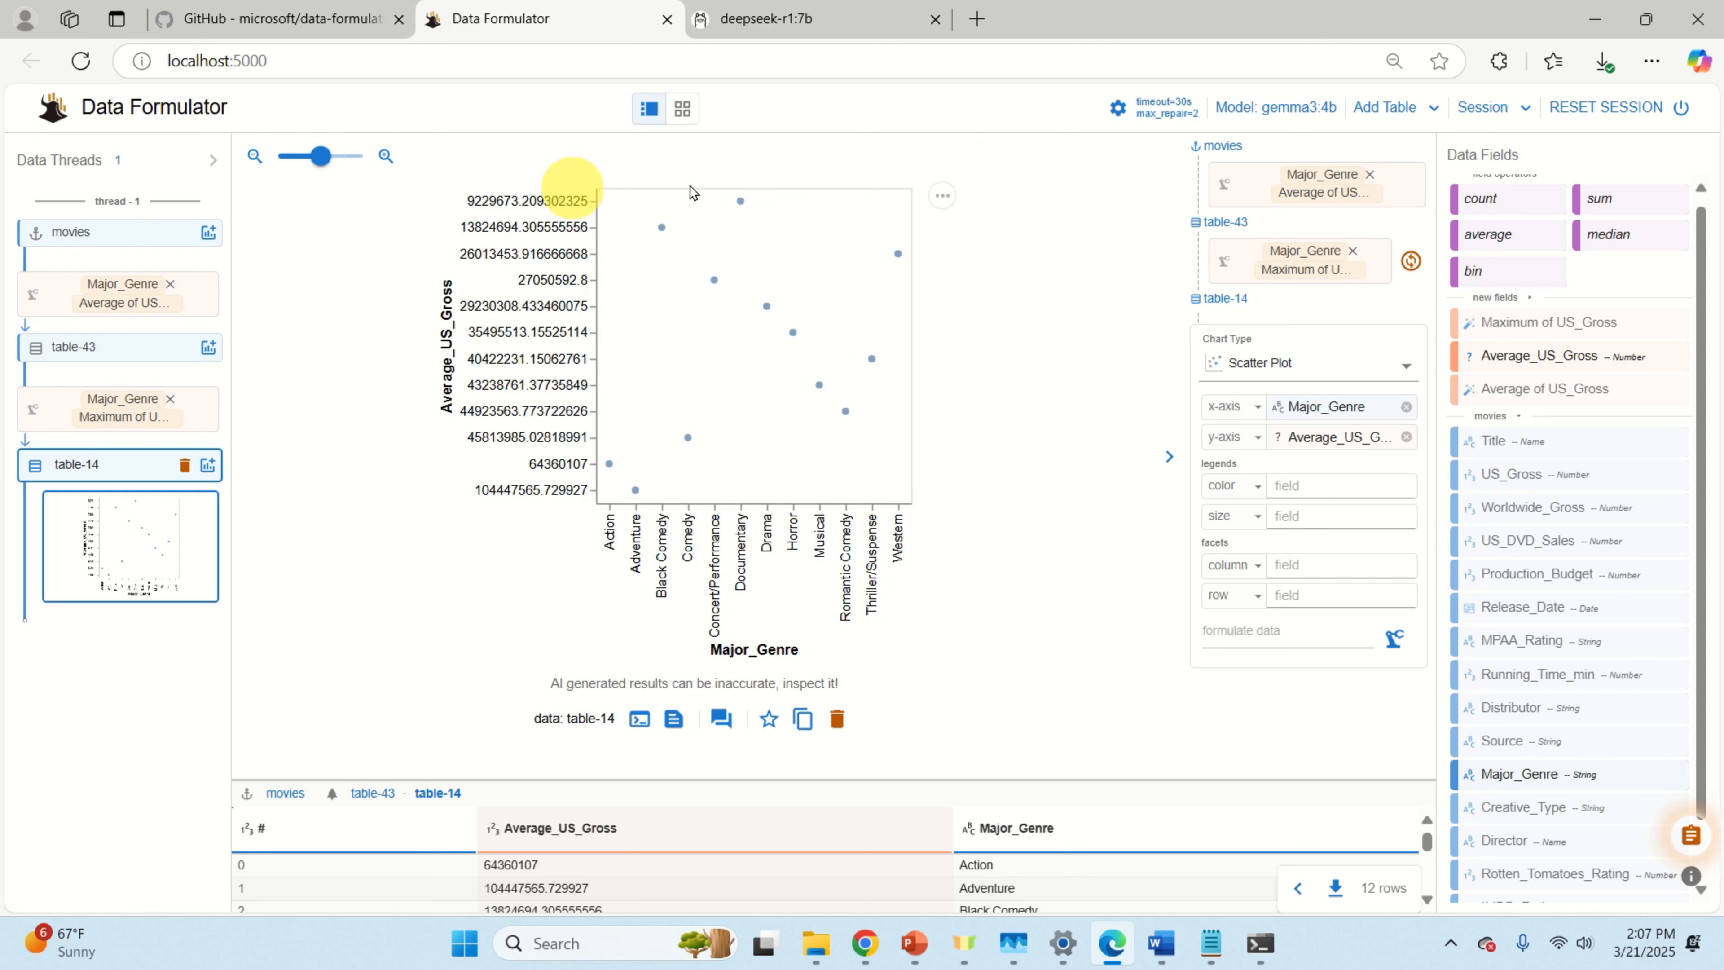